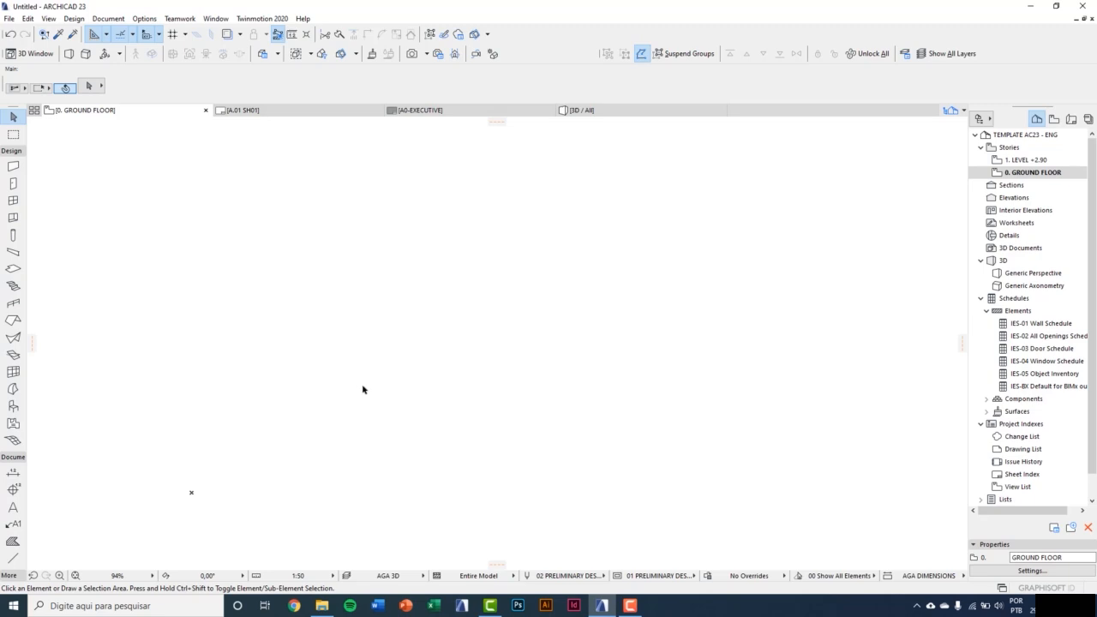
Activate the Wall tool and open the wall default settings.
click(14, 171)
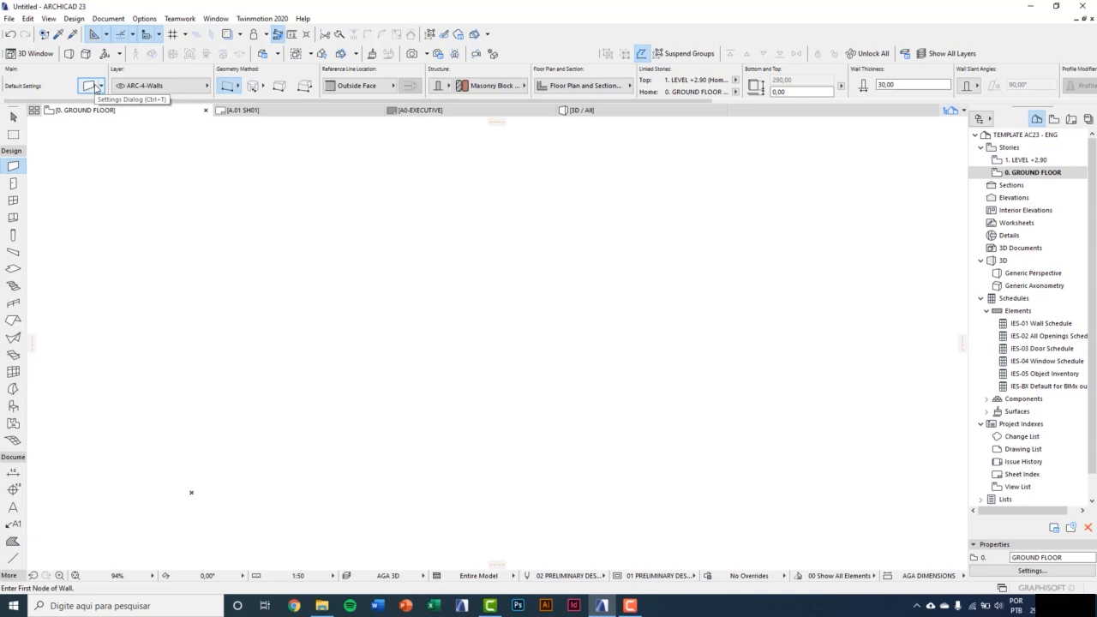
click(239, 90)
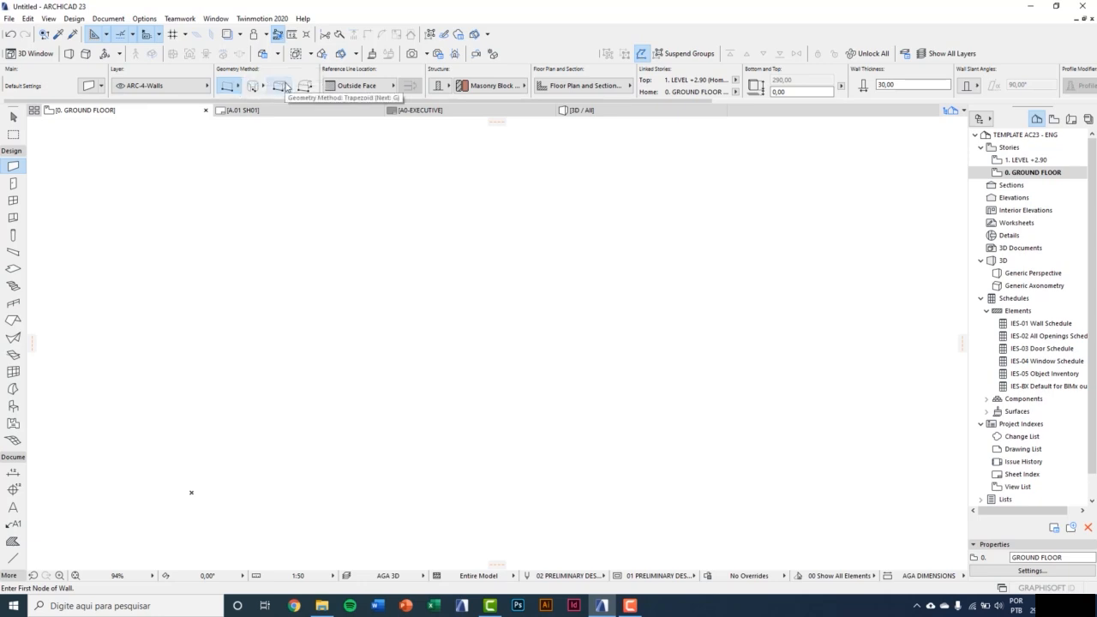
click(89, 85)
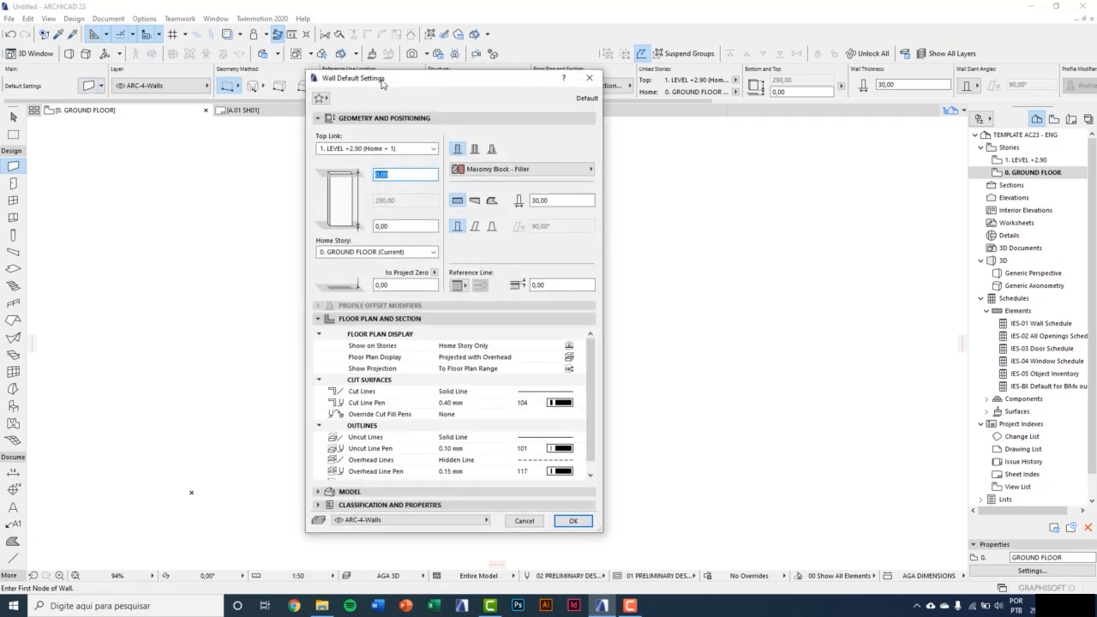
drag(381, 83, 396, 105)
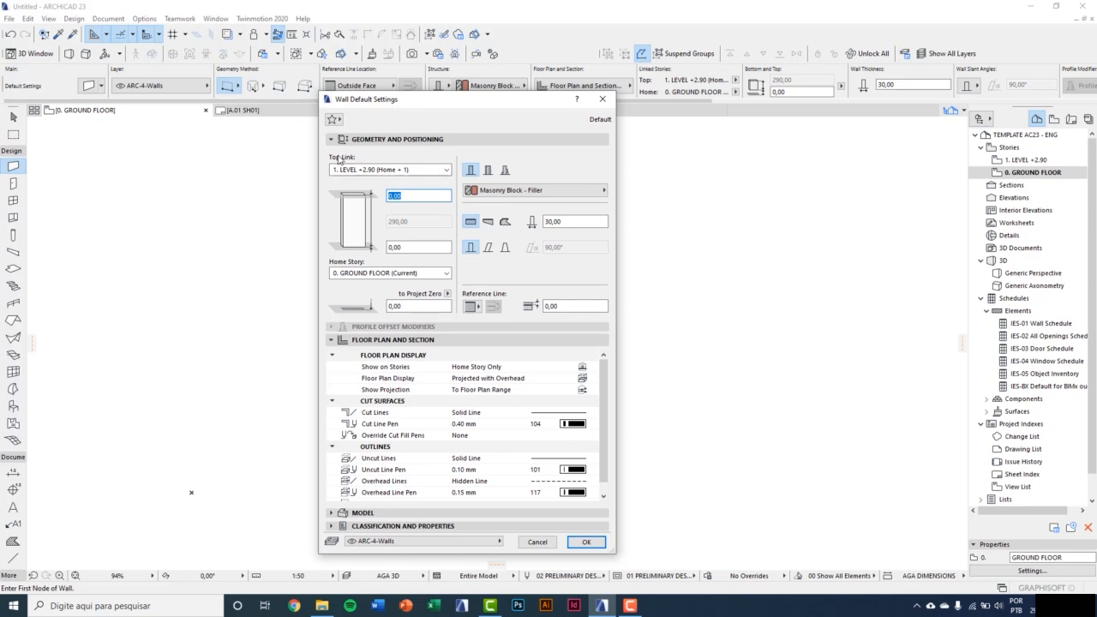
Link the default wall's top to 1. LEVEL +2.90 with a top offset of -10.
click(438, 171)
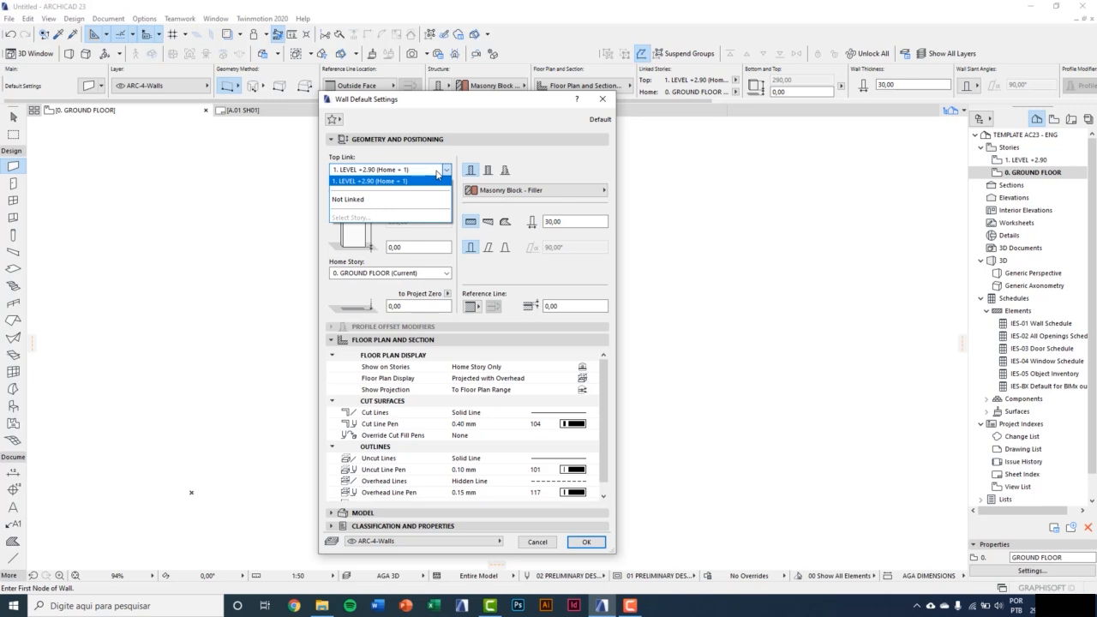
click(421, 181)
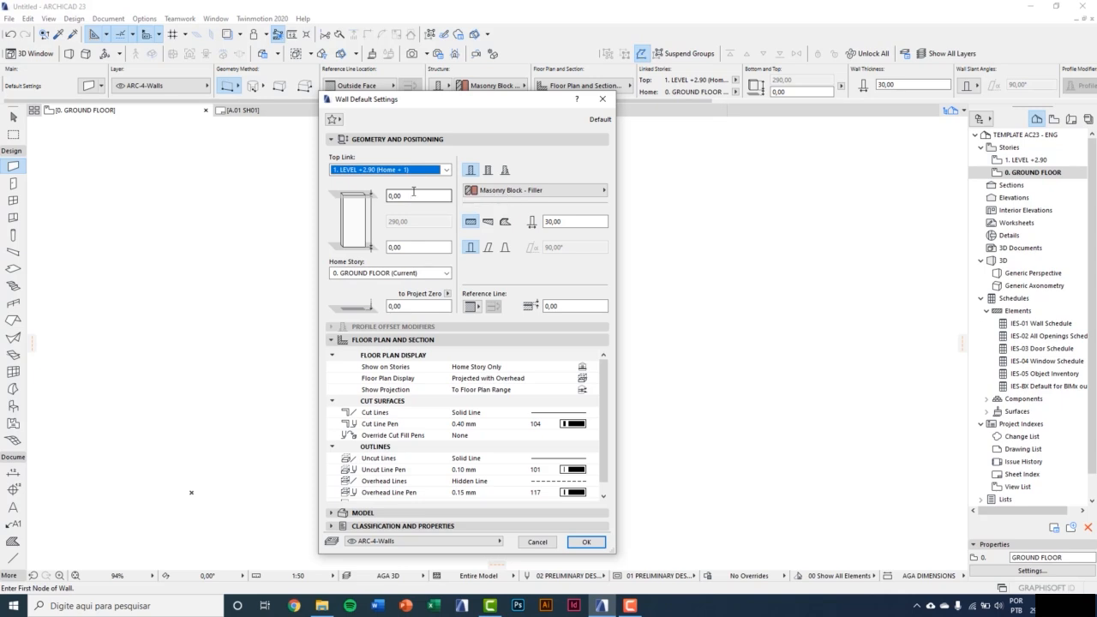
click(413, 194)
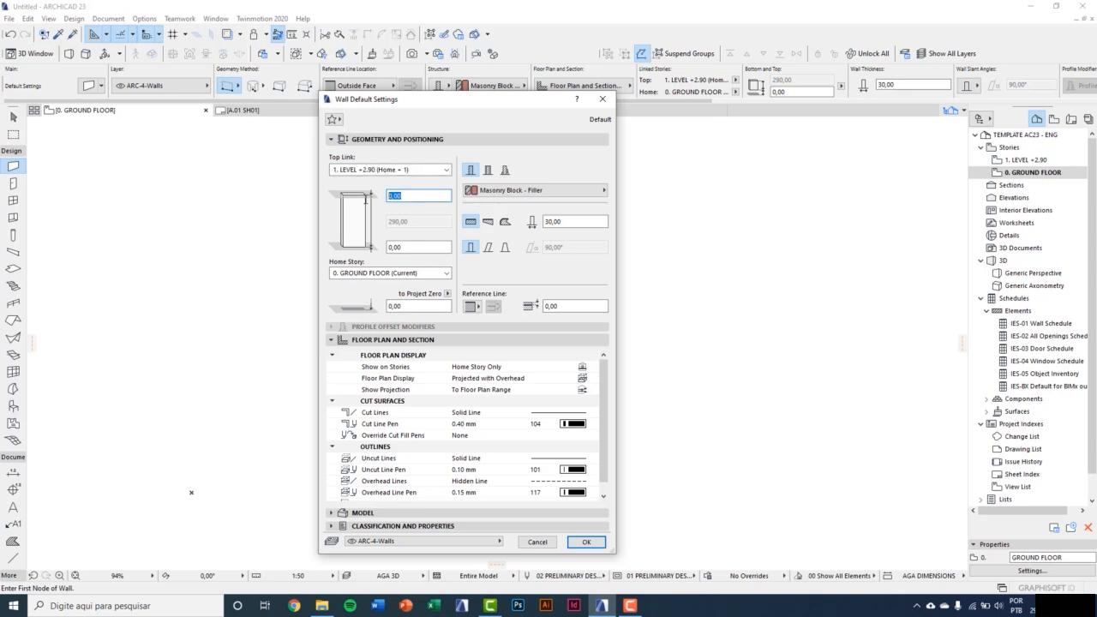
text(-10)
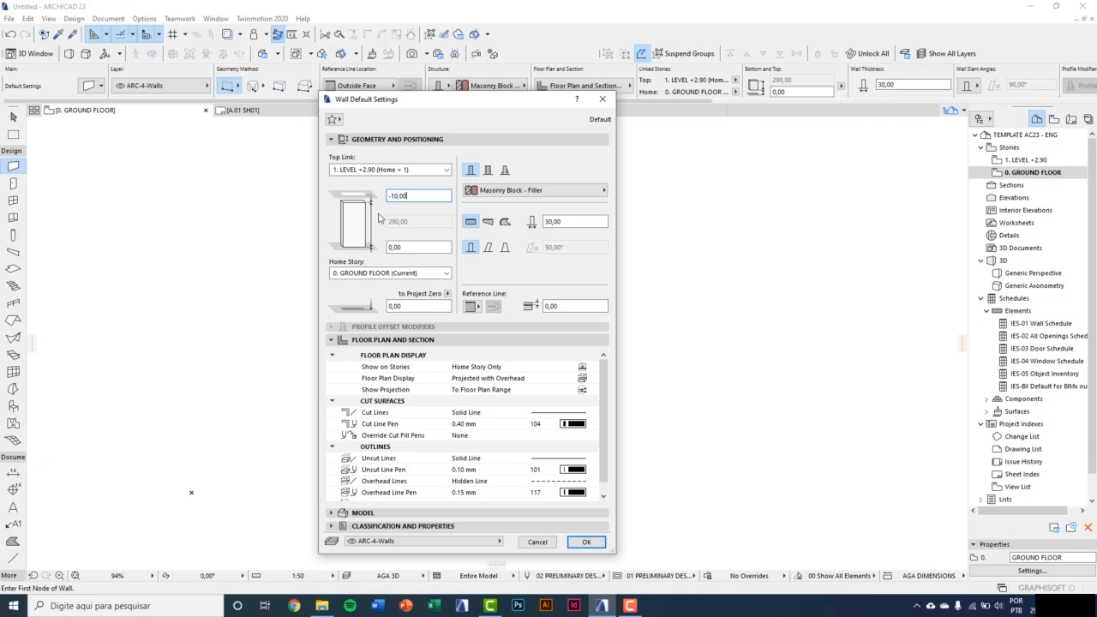
Set the default wall's top to Not Linked and its height to 300.
click(416, 172)
click(370, 202)
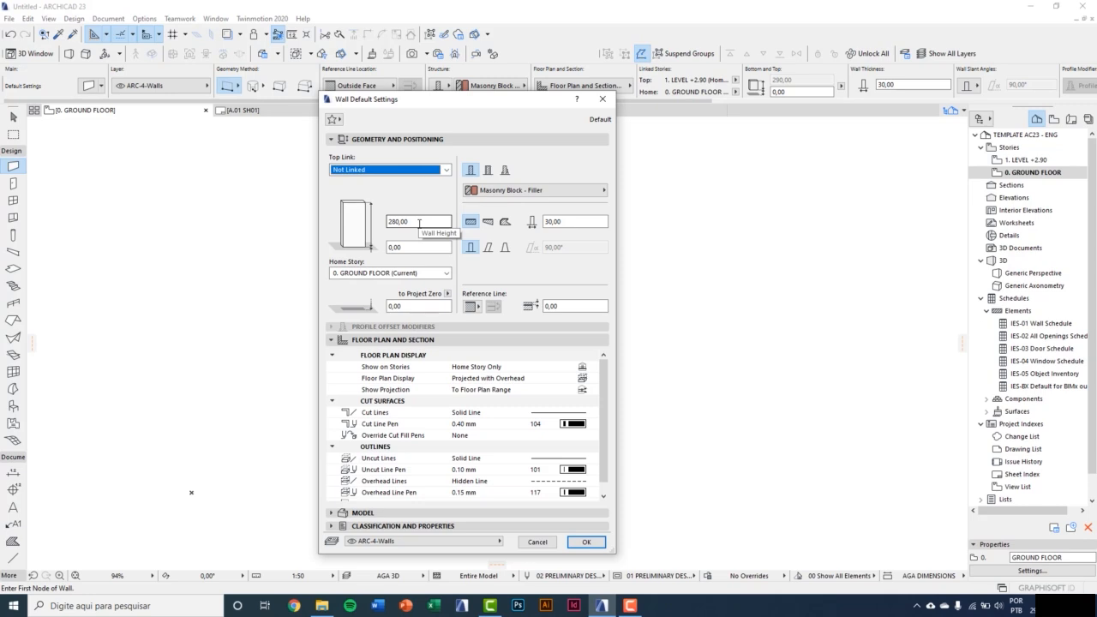
double_click(401, 246)
double_click(390, 221)
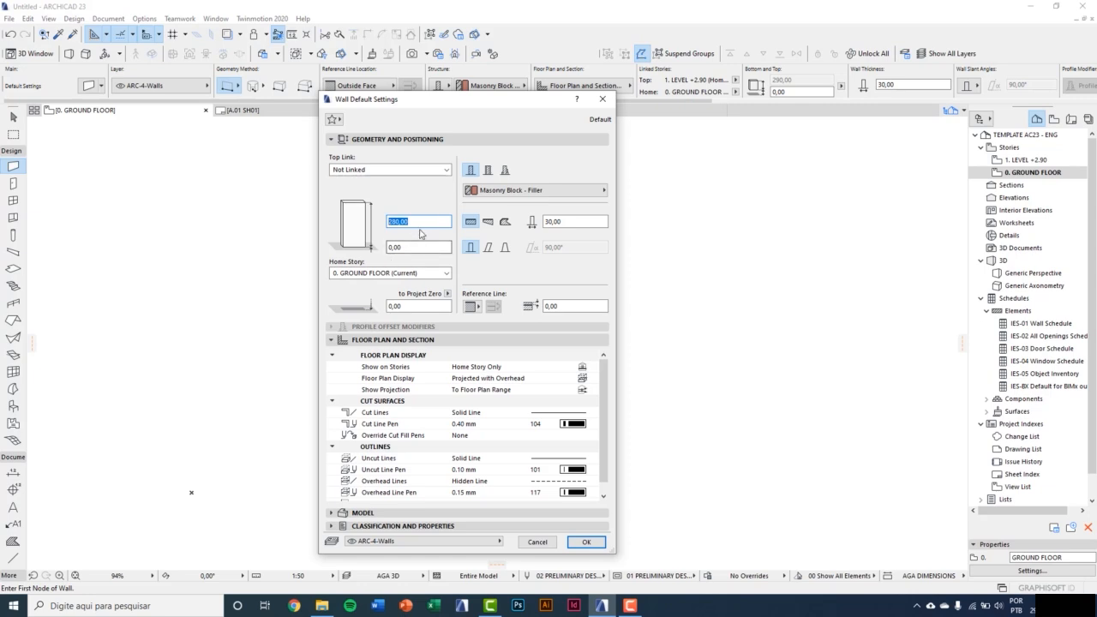
text(300,00)
Examine the wall's base offset, home story choices and bottom elevation to Project Zero.
click(399, 248)
click(378, 274)
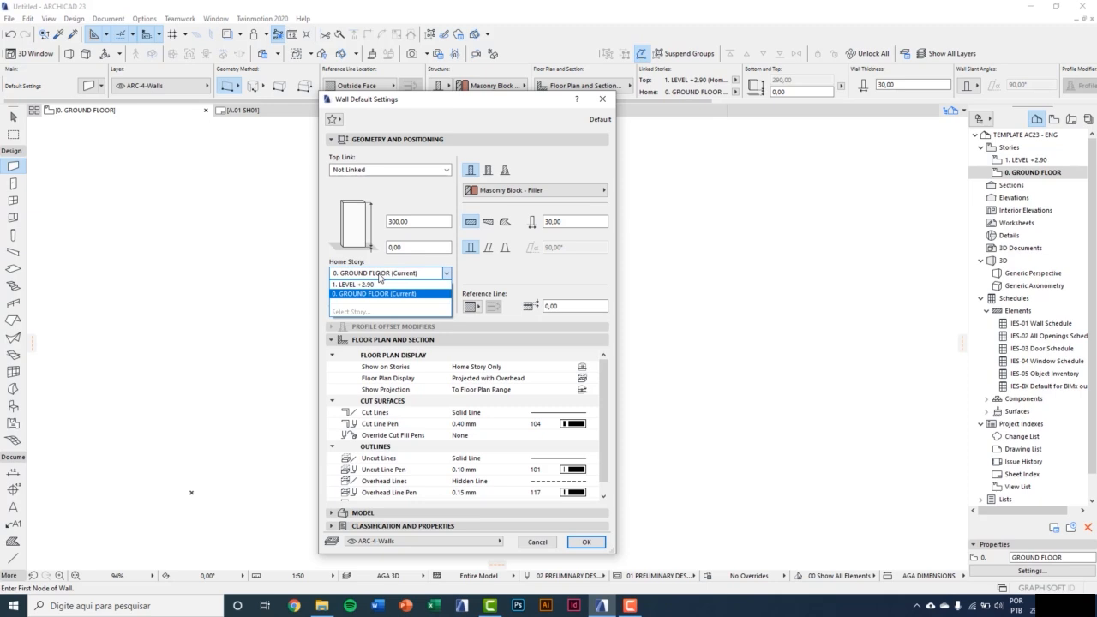
click(379, 274)
click(396, 306)
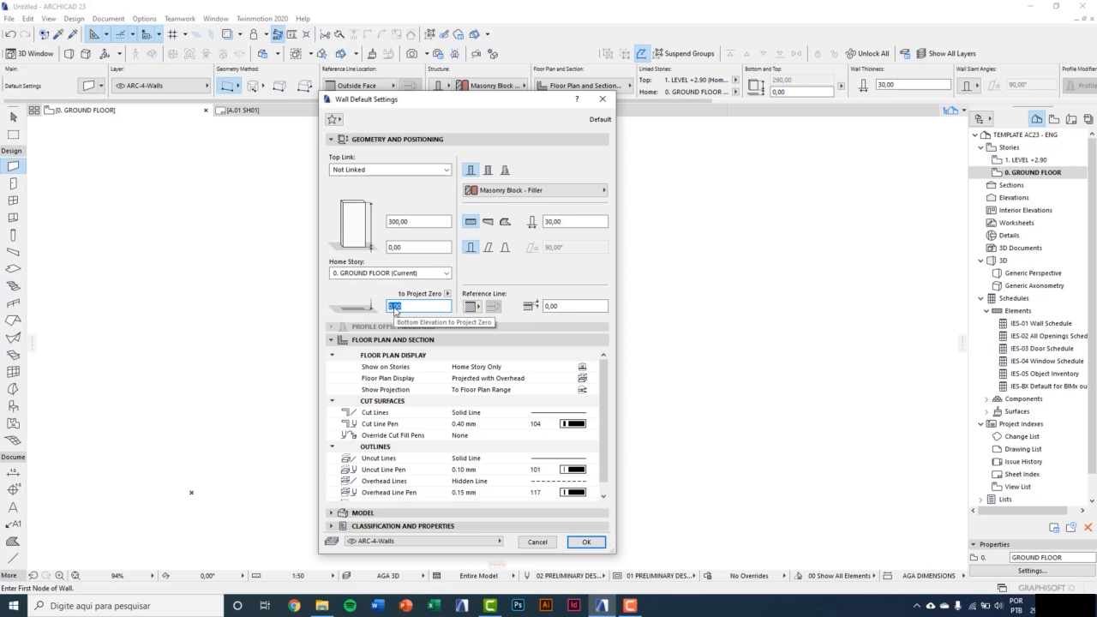
click(434, 306)
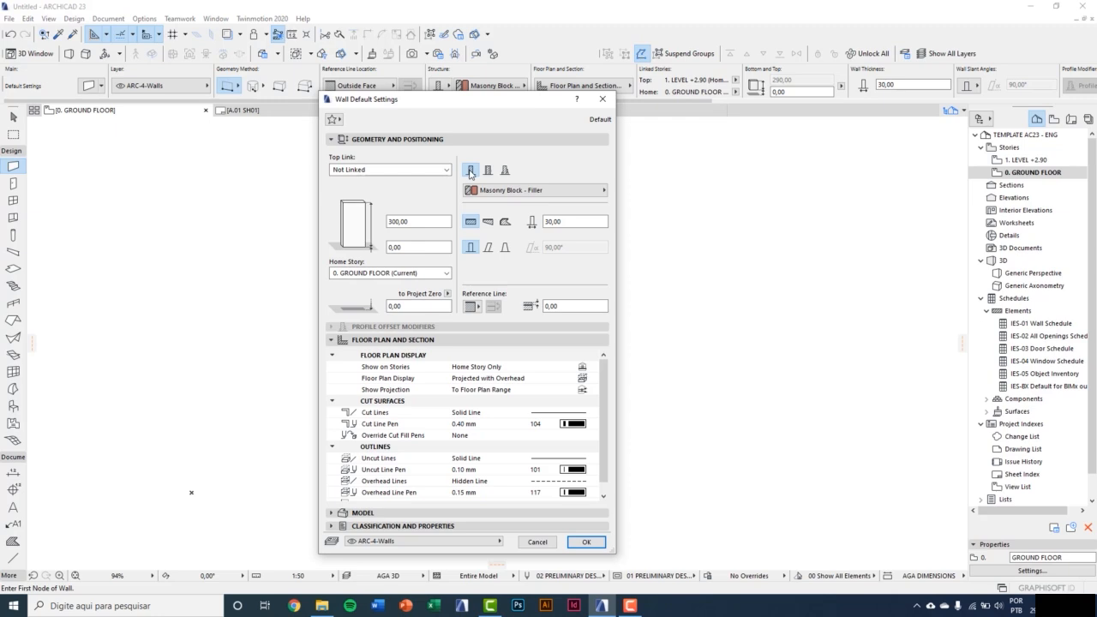
Try the composite and complex profile structures, view their available types, and return the wall to the basic structure.
click(487, 172)
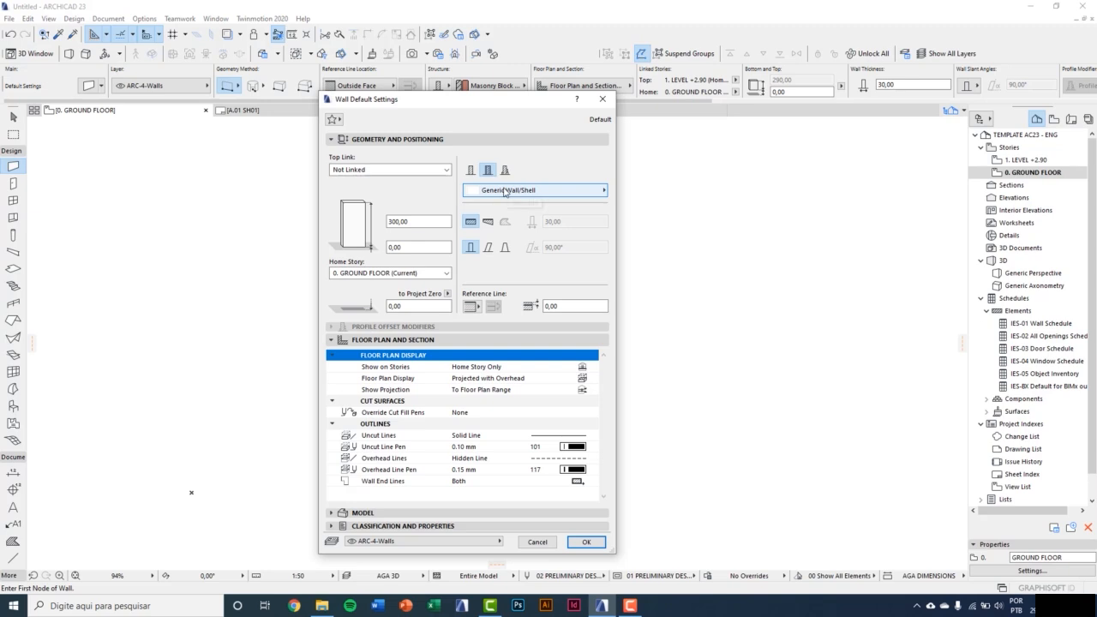
click(505, 191)
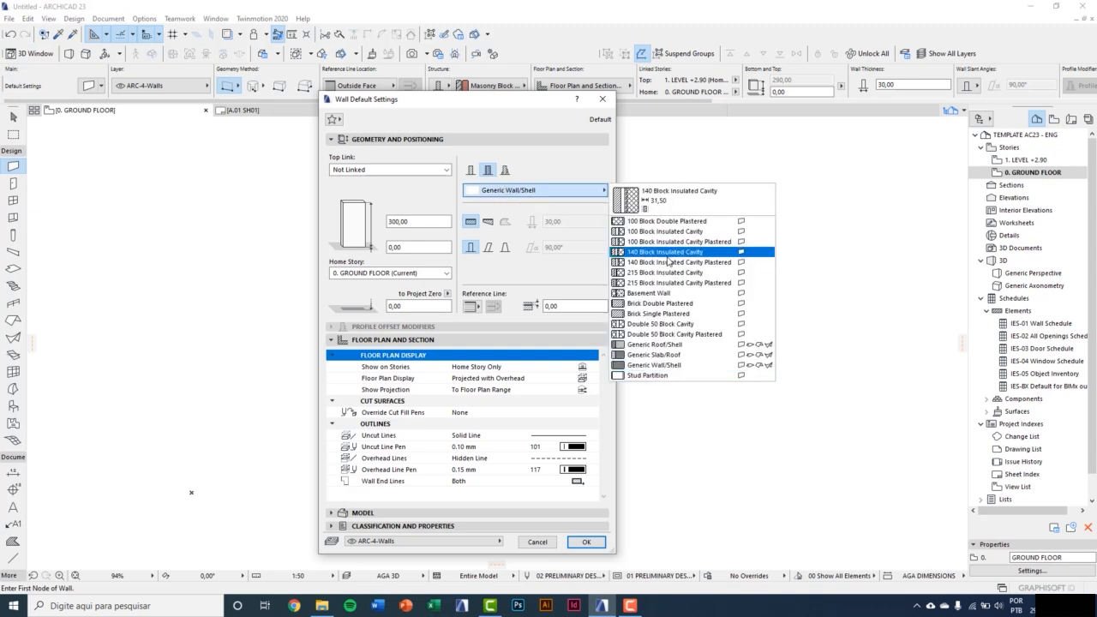
click(557, 195)
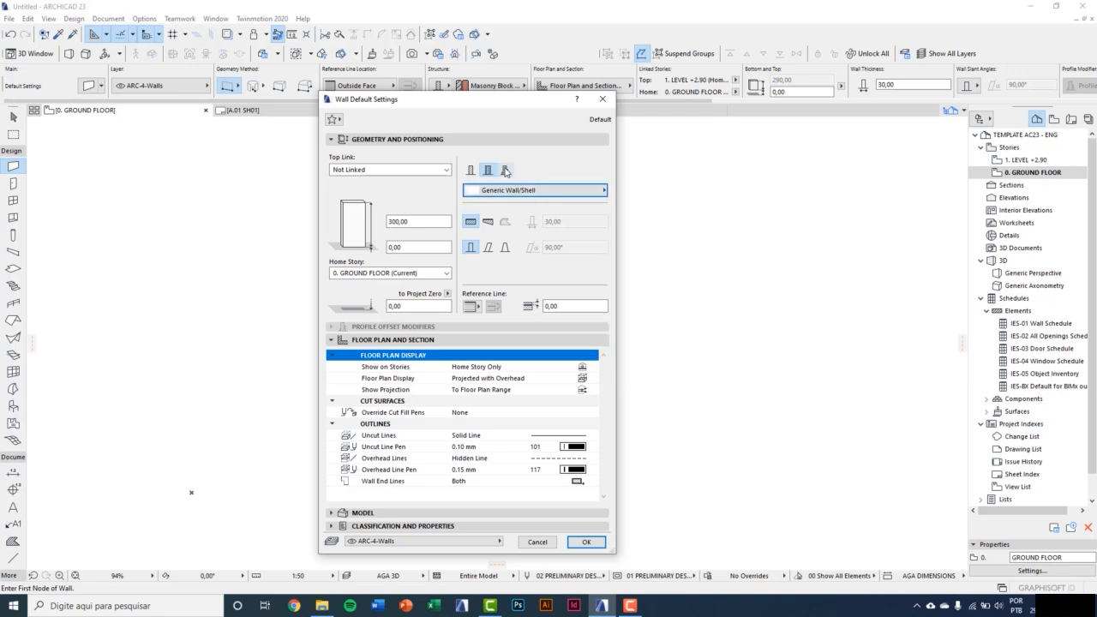
click(505, 170)
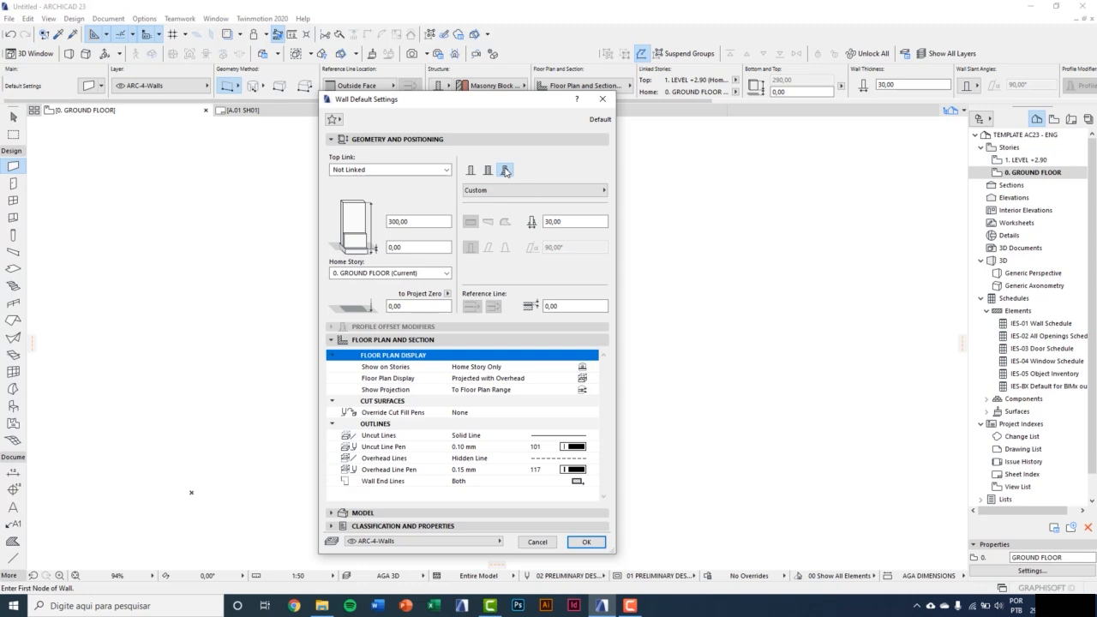
click(517, 194)
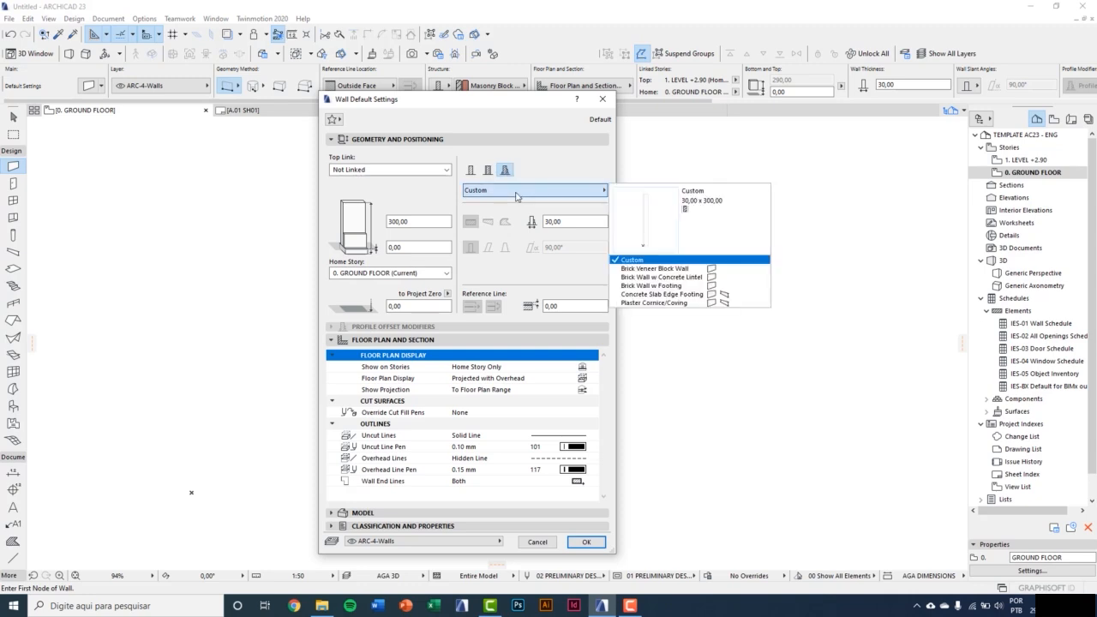
click(517, 194)
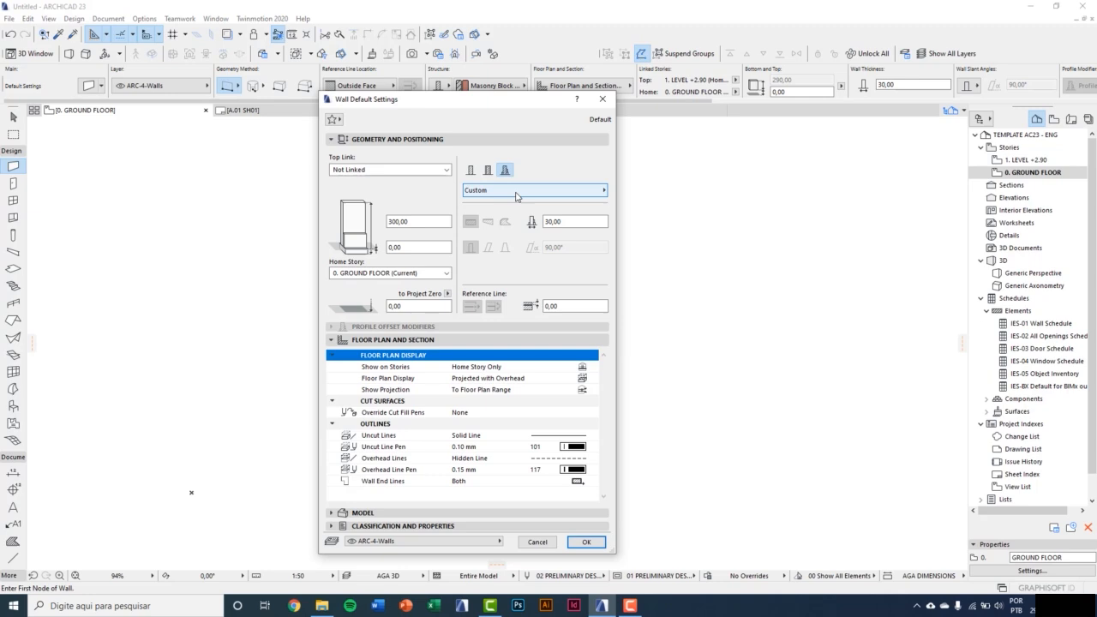
click(470, 175)
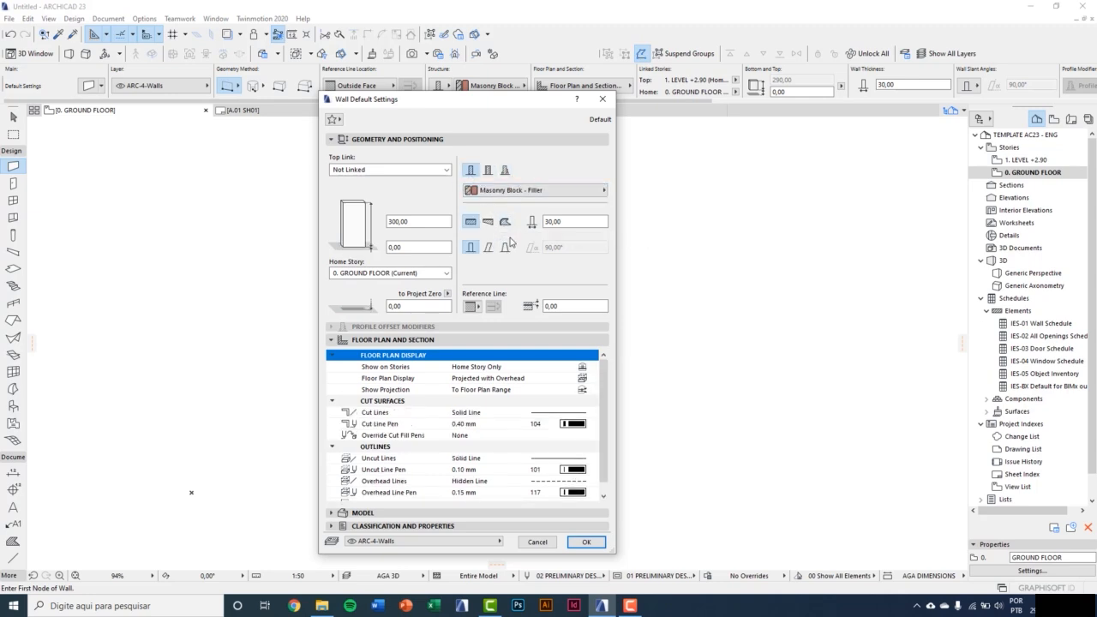
Try the trapezoid geometry with its two thickness values, and return the wall to straight geometry.
click(567, 221)
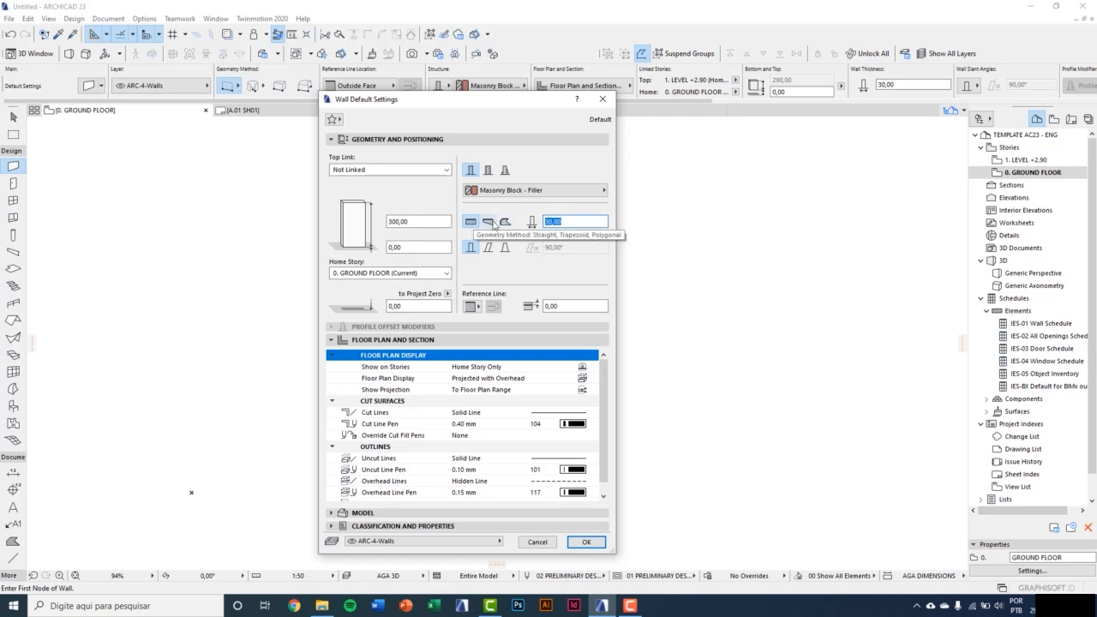
click(489, 222)
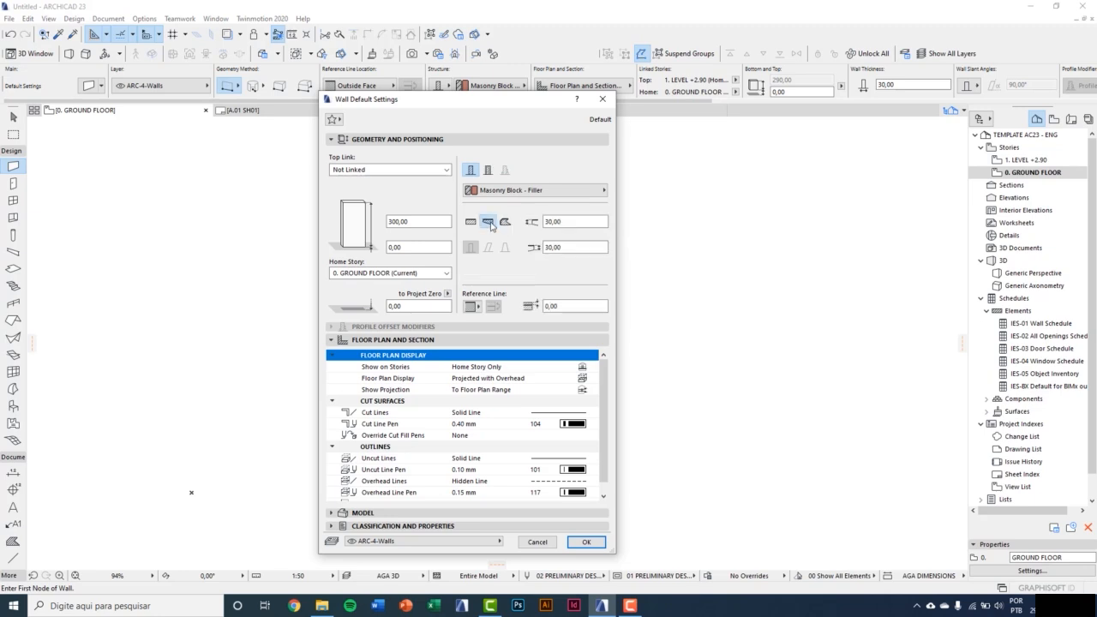
click(582, 224)
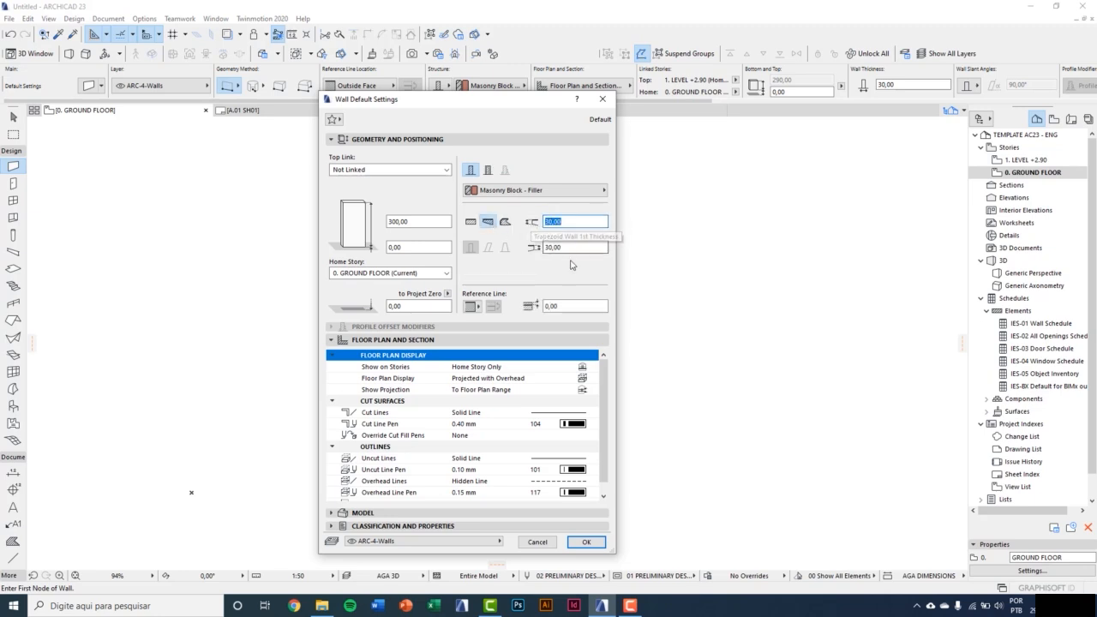
key(Tab)
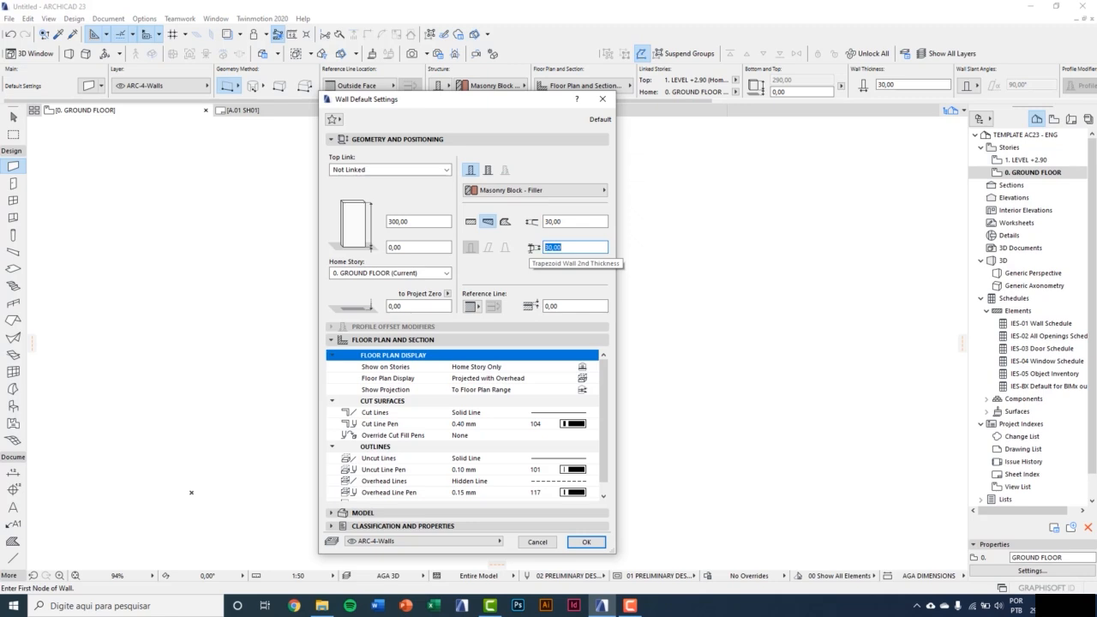
click(470, 222)
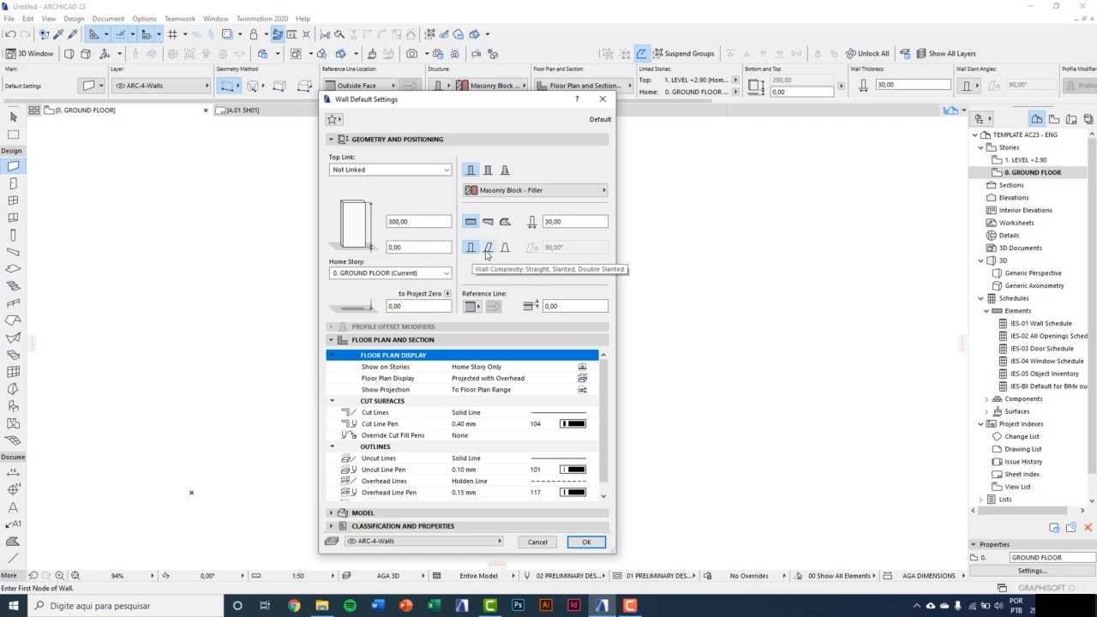
Try the slanted and double slanted wall complexities with their angle settings, and restore the straight wall.
click(487, 247)
click(551, 248)
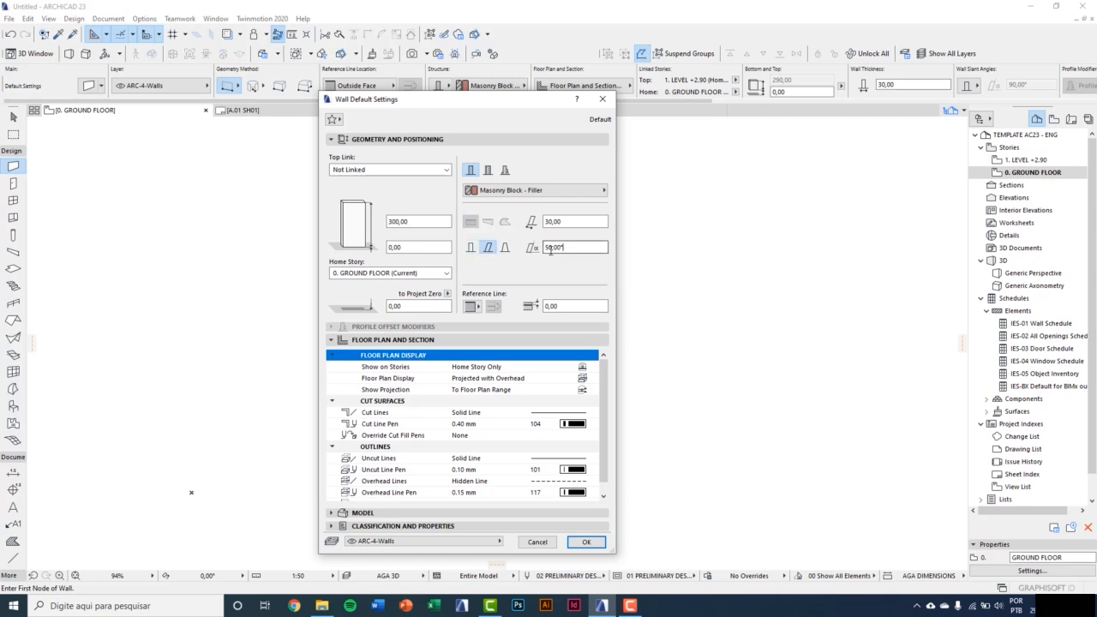
click(508, 249)
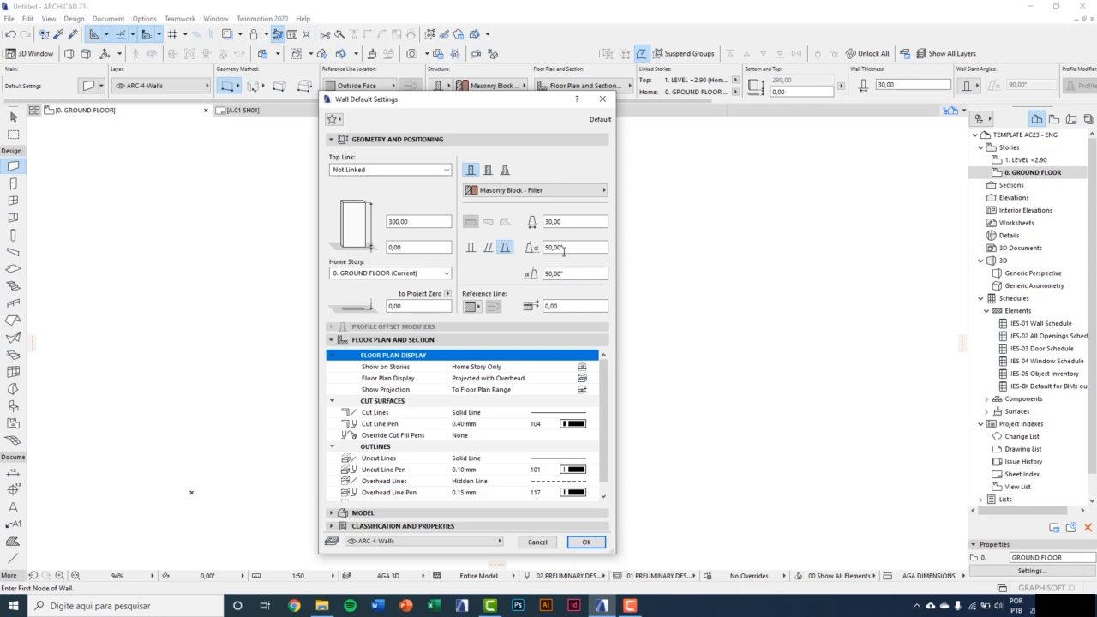
click(488, 247)
click(469, 247)
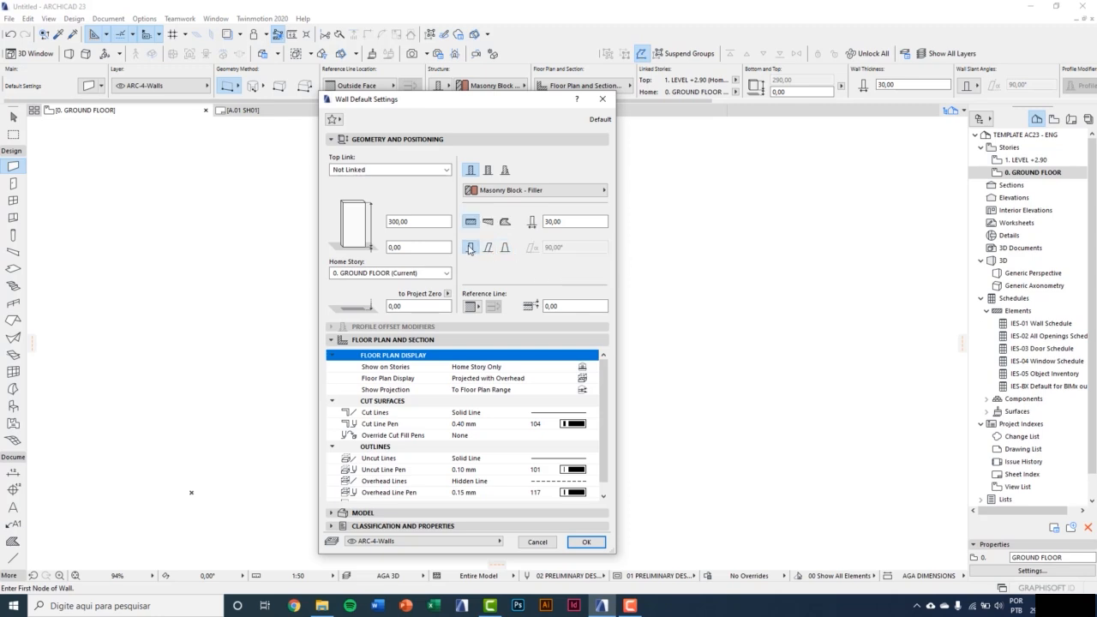
Examine the reference line location choices and the reference line offset for the wall.
click(473, 306)
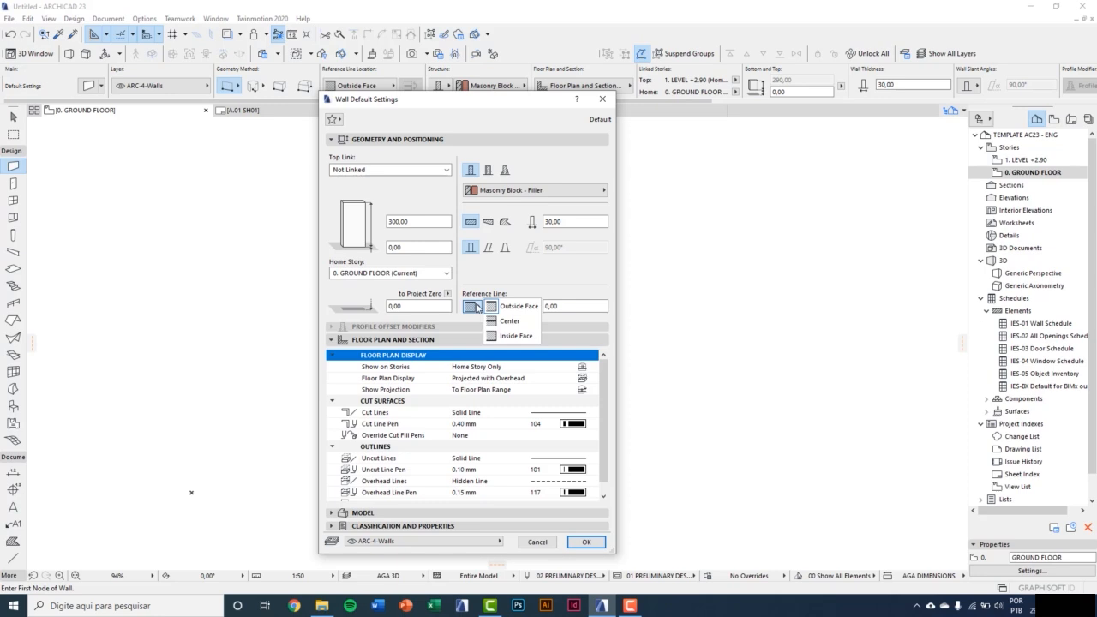
click(477, 308)
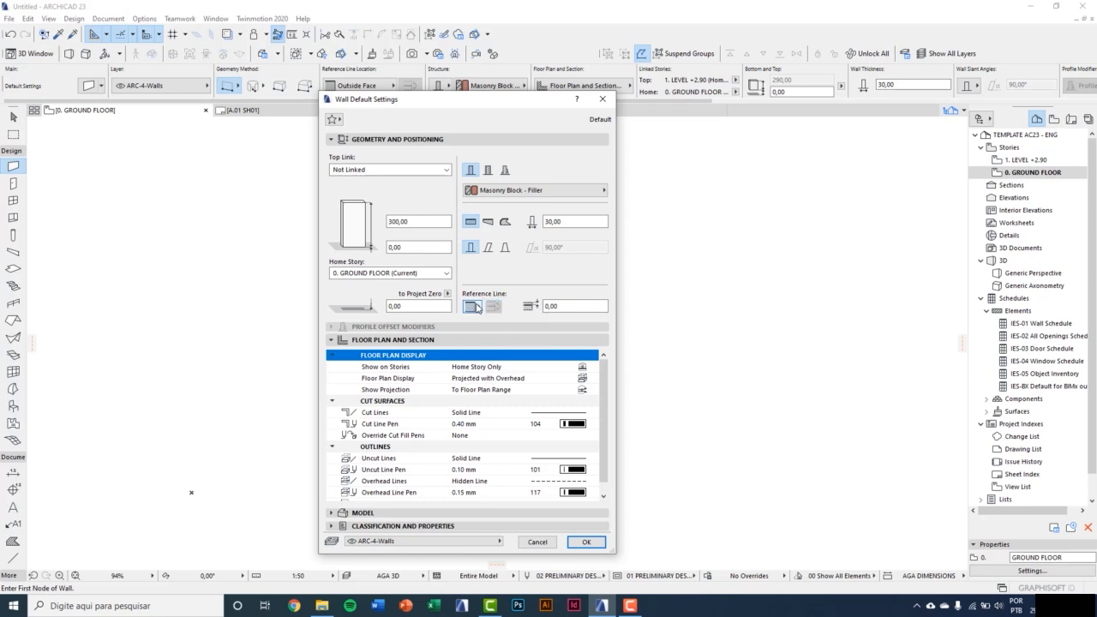
click(566, 307)
click(572, 306)
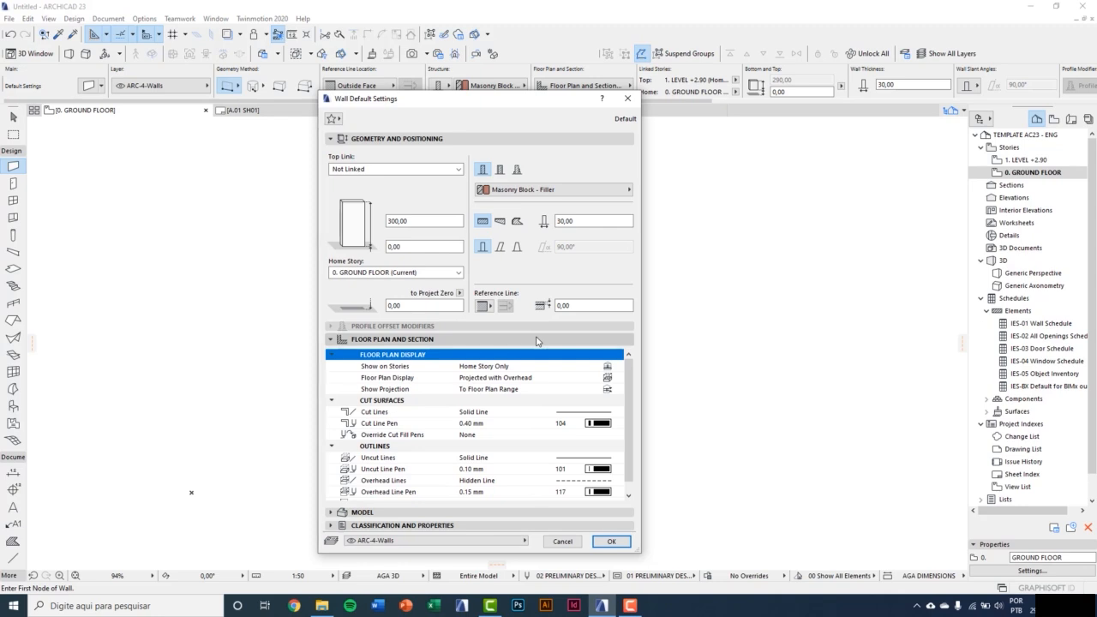
Examine the wall's floor plan display choices for Show on Stories, Floor Plan Display and Show Projection.
click(618, 367)
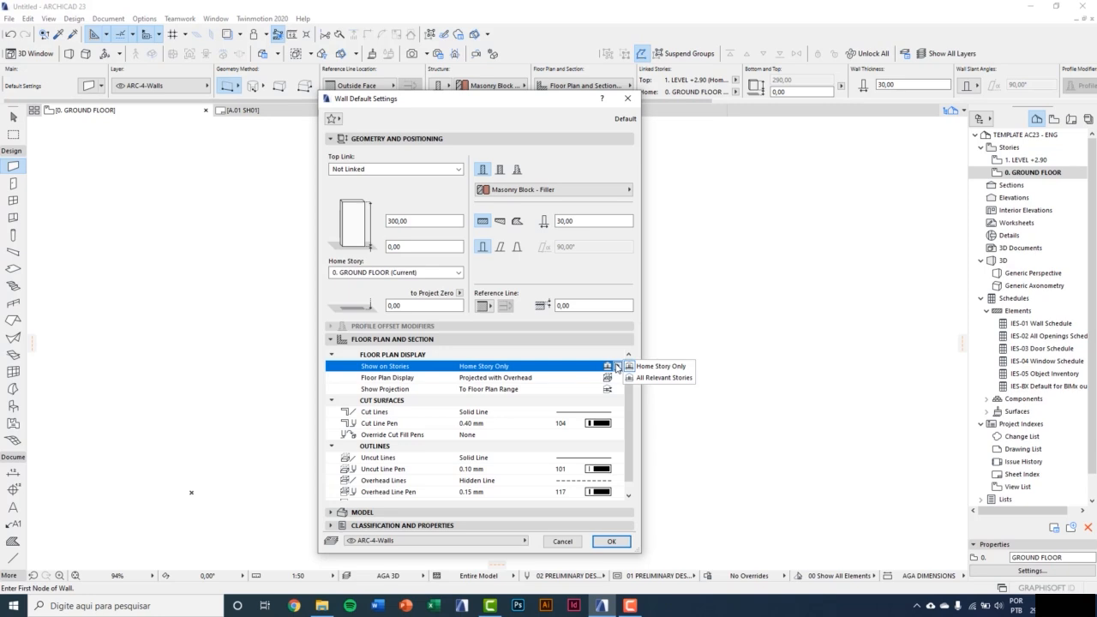
click(566, 389)
click(616, 378)
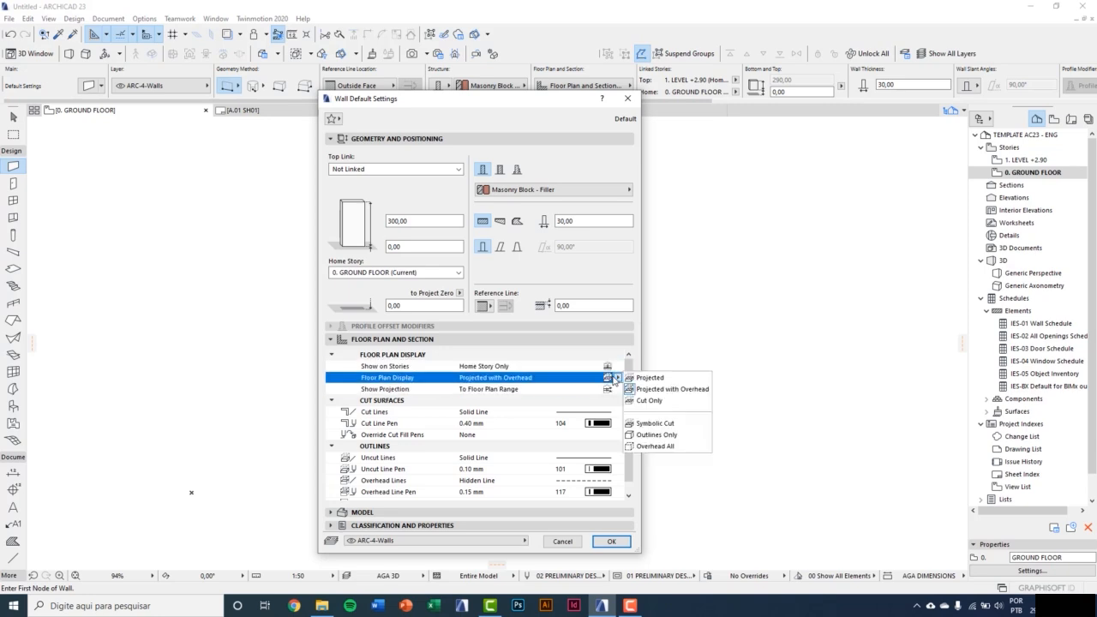
click(616, 380)
click(617, 390)
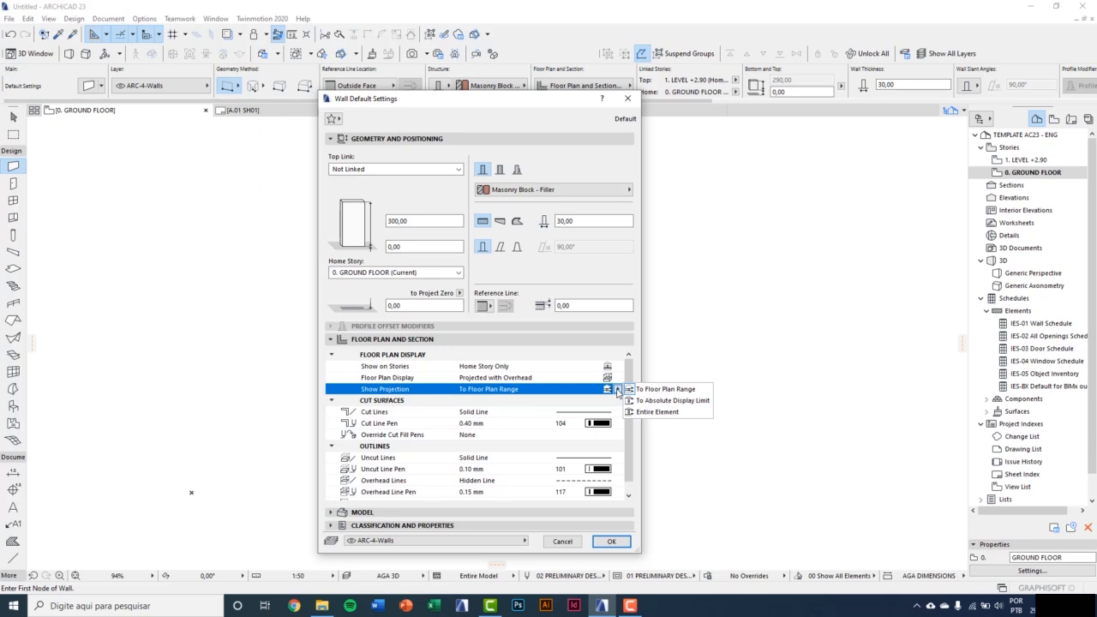
click(617, 390)
click(493, 402)
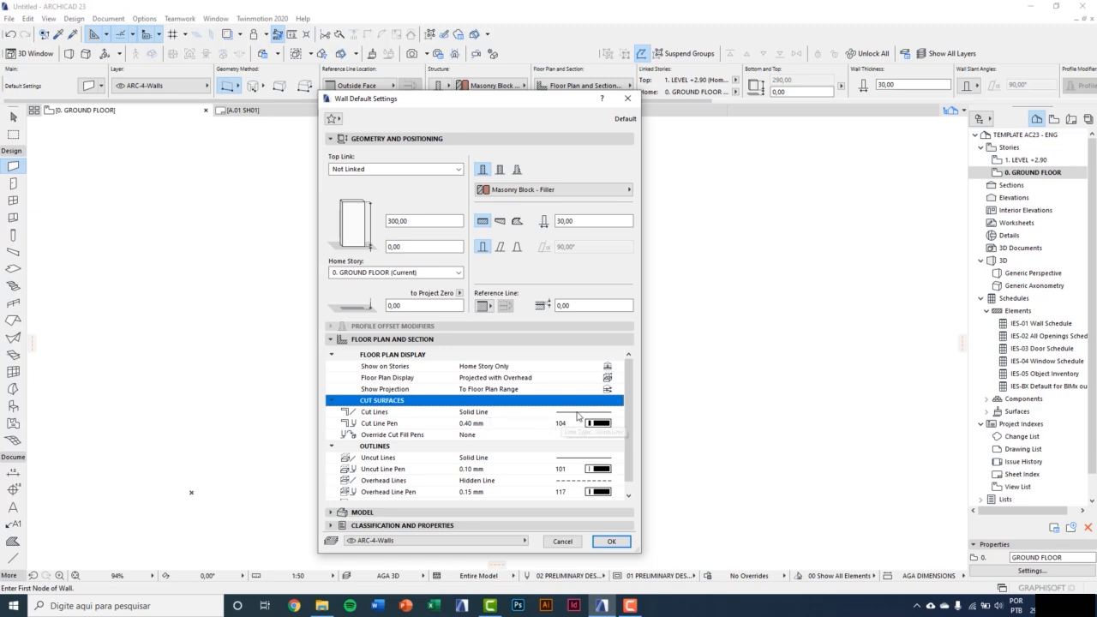
Examine the line type choices for the wall's Cut Lines and the Cut Line Pen setting under Cut Surfaces.
click(617, 412)
click(617, 414)
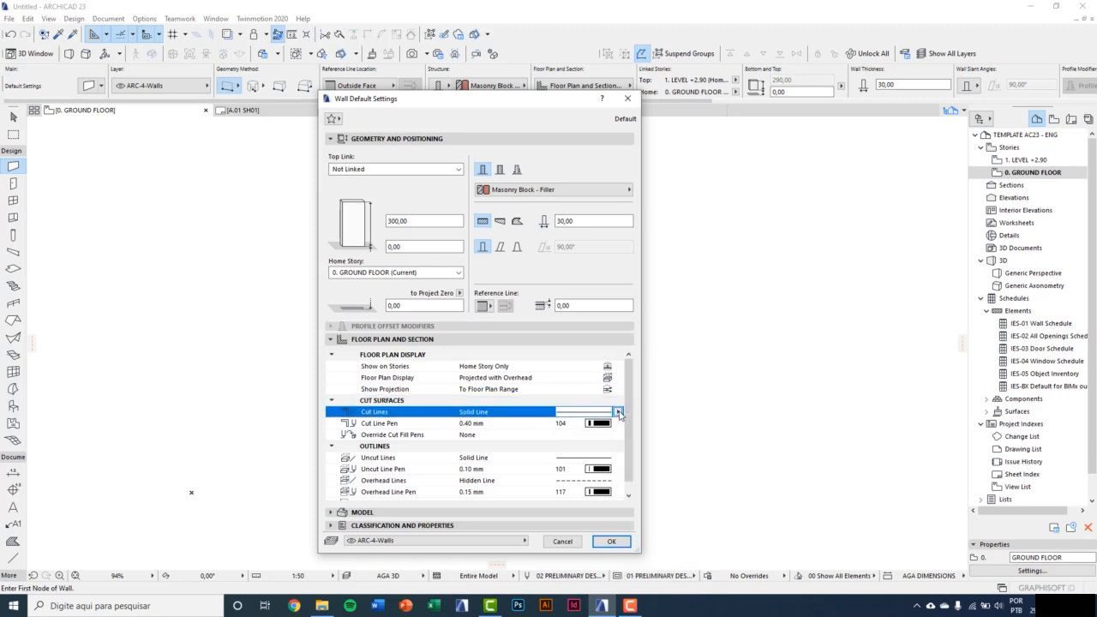
click(617, 413)
click(617, 415)
click(617, 425)
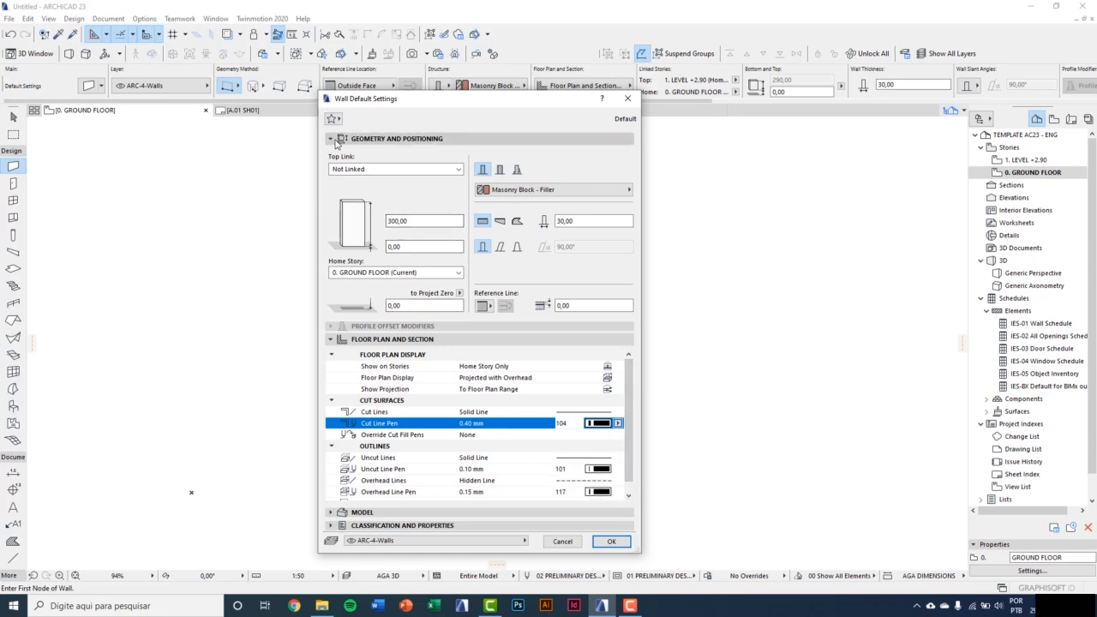
Examine the wall's outline settings, including the choices for Uncut Lines, Uncut Line Pen and Overhead Lines.
click(428, 138)
drag(639, 379, 661, 506)
drag(504, 105, 488, 149)
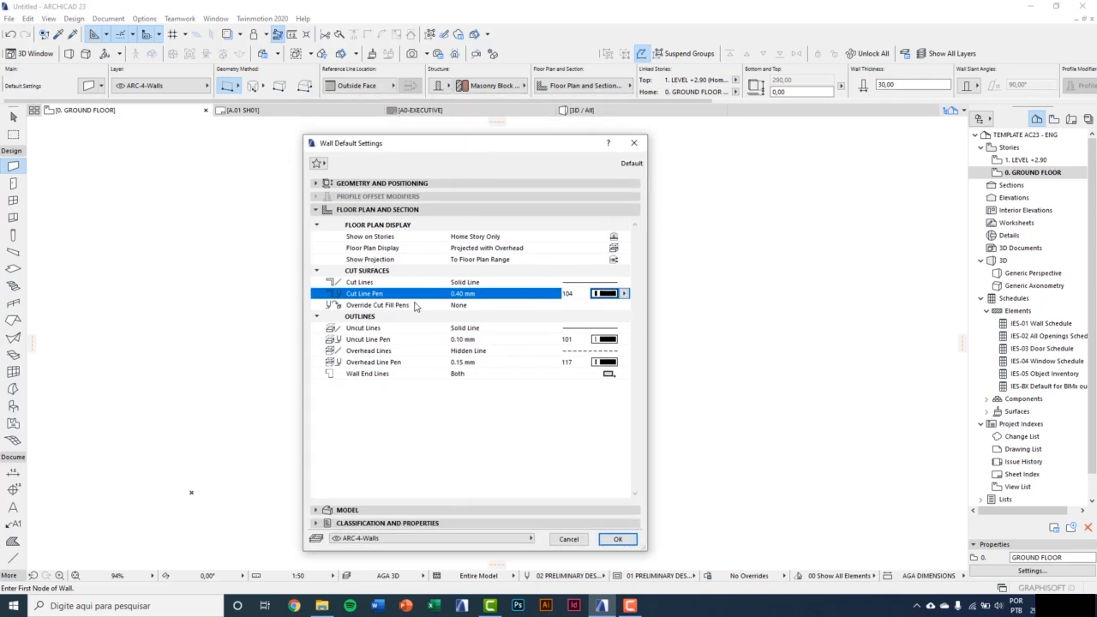
click(420, 317)
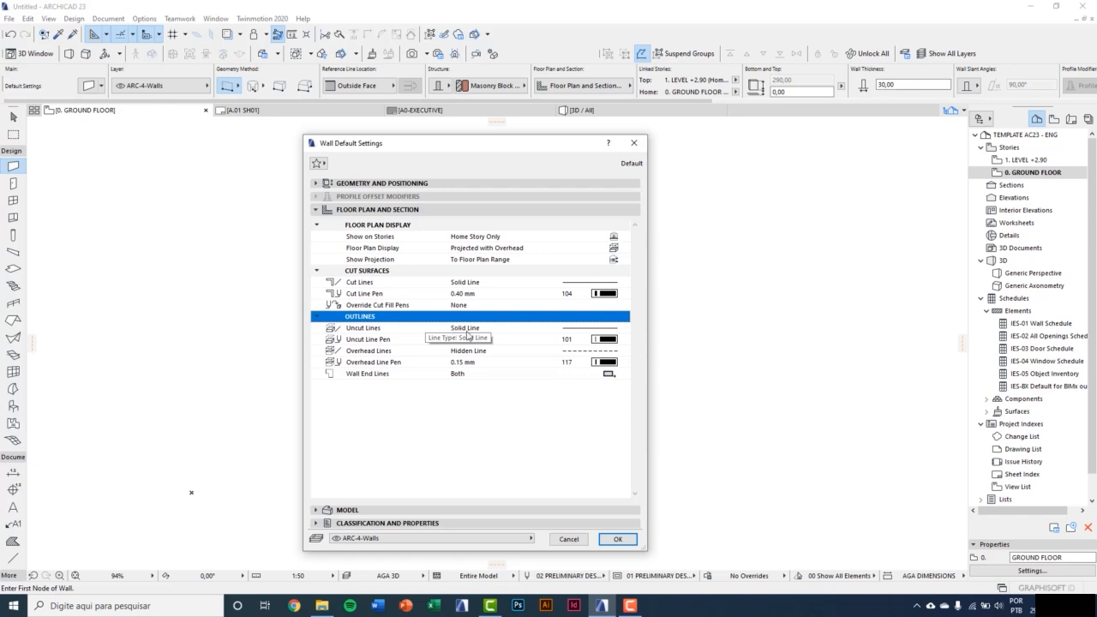
click(623, 328)
click(623, 331)
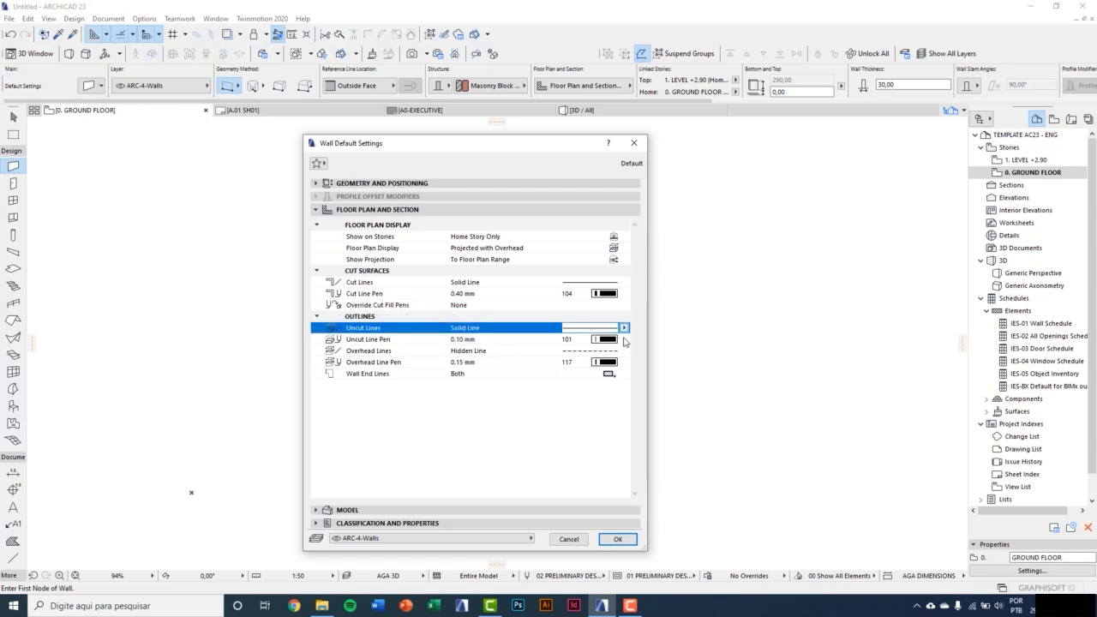
click(625, 340)
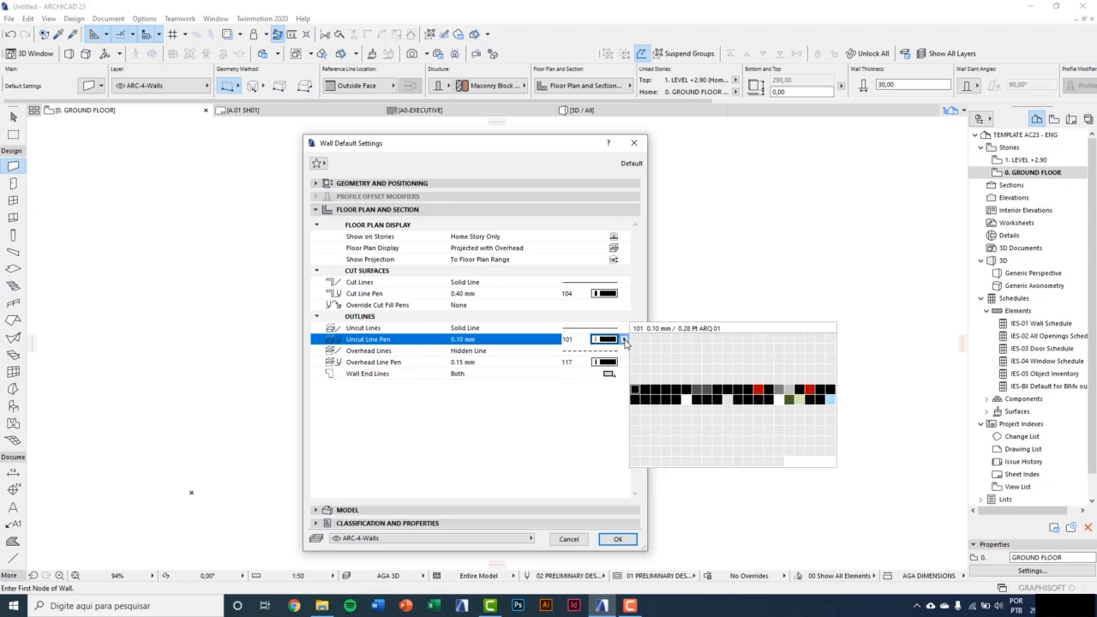
click(625, 339)
click(623, 352)
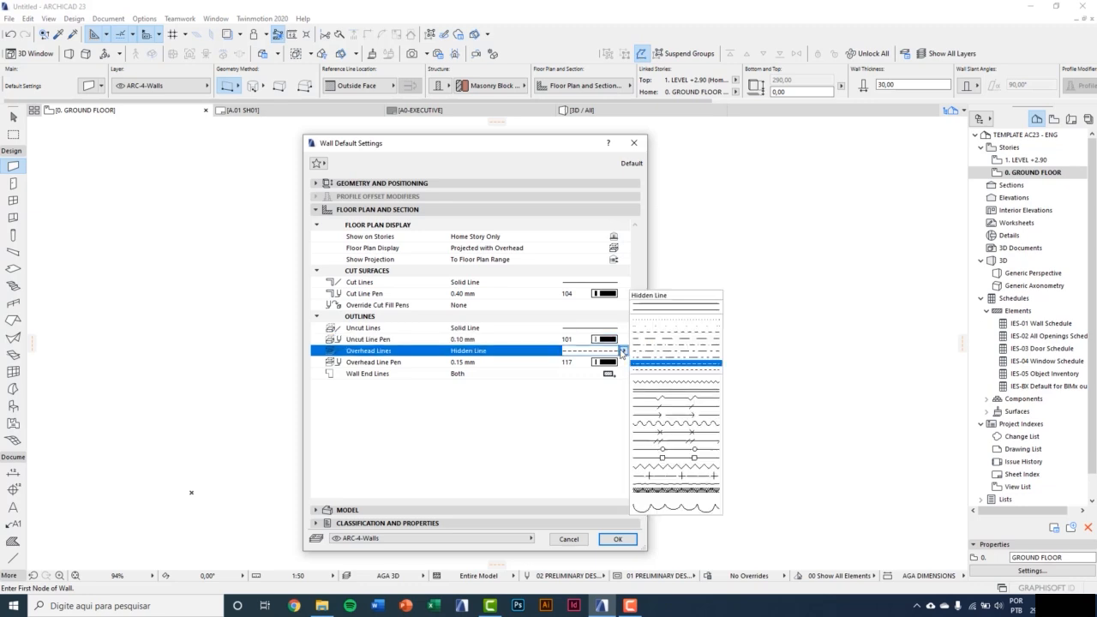
click(623, 351)
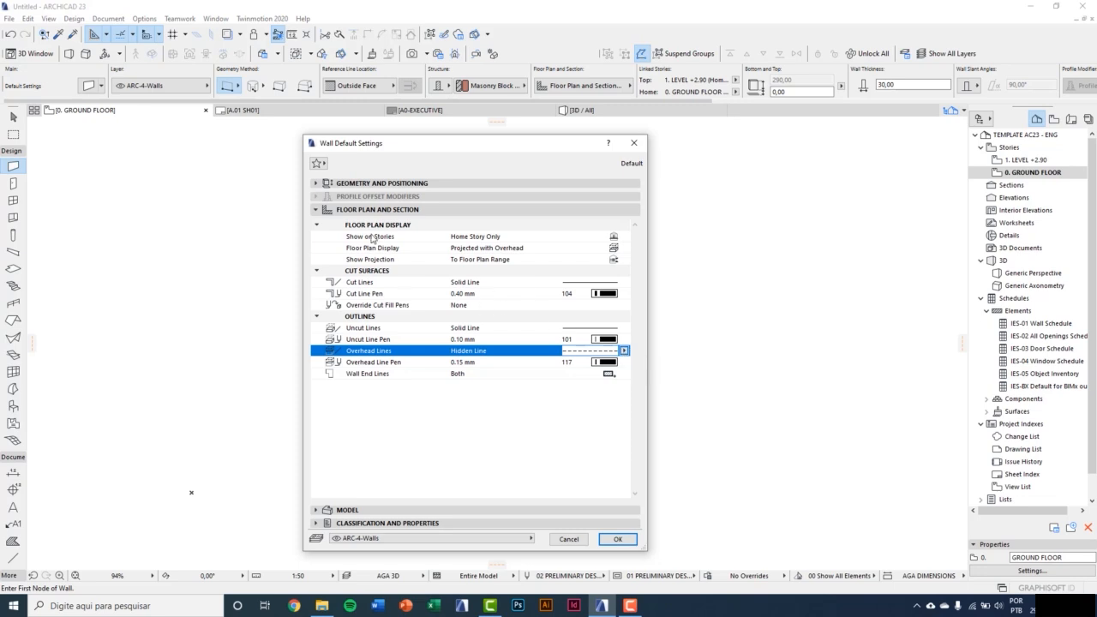
Examine the wall's Model settings together with the building material choices, keeping Masonry Block - Filler.
click(322, 212)
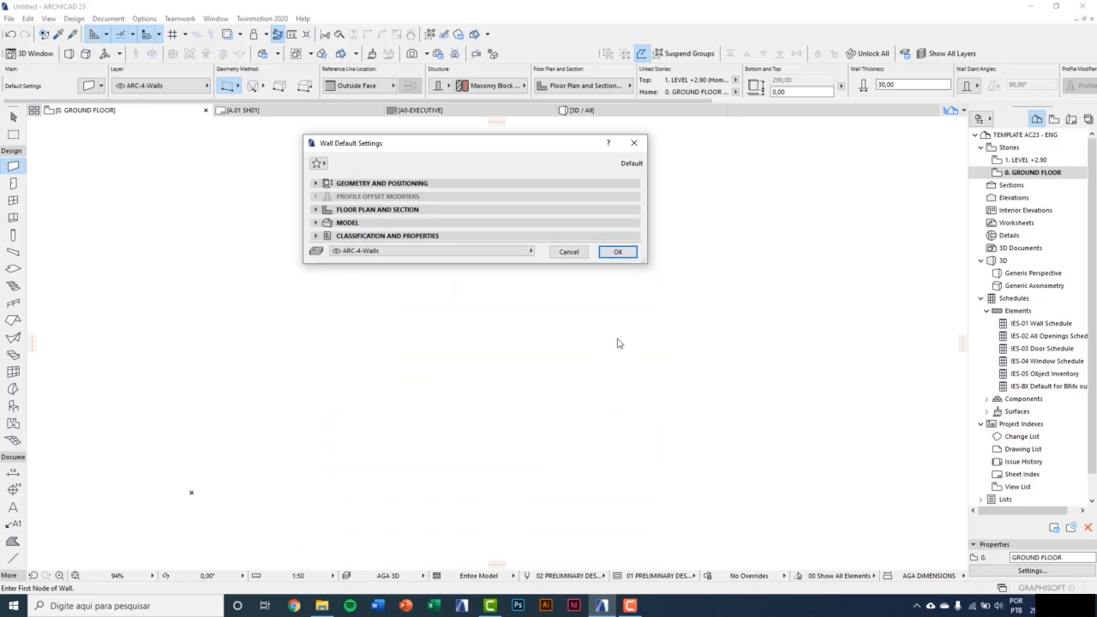
drag(646, 330, 677, 514)
click(324, 223)
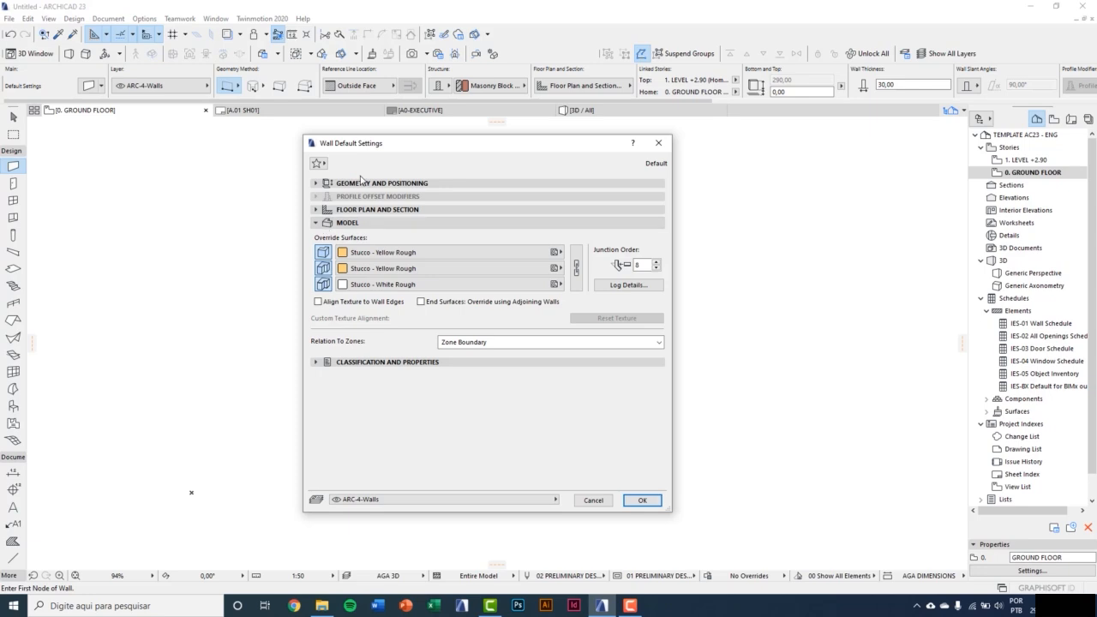
click(359, 183)
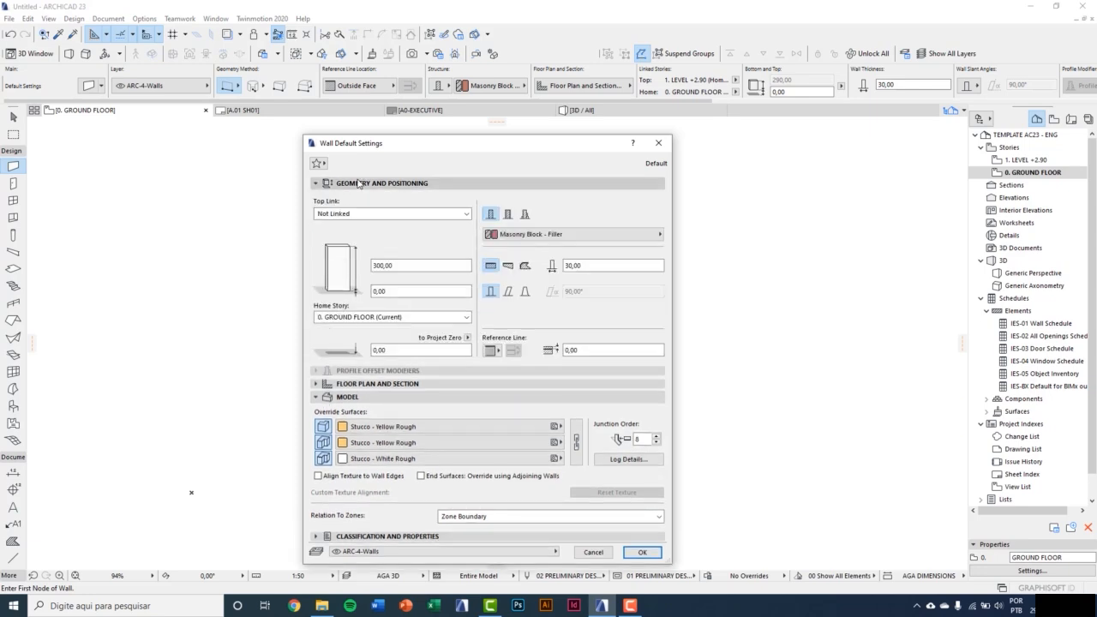
click(557, 236)
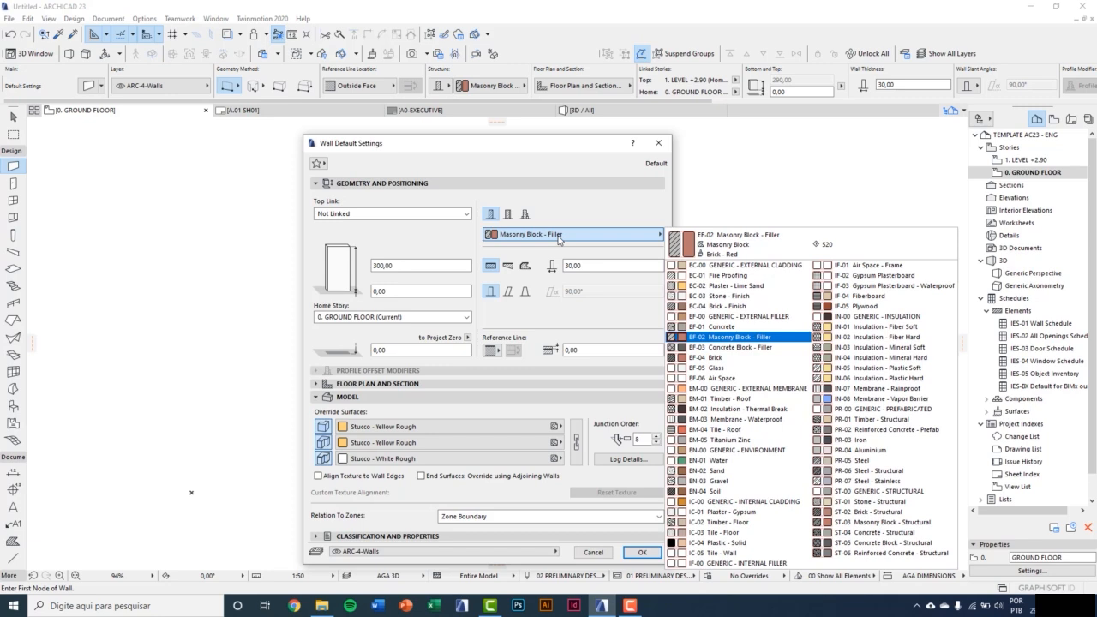
click(716, 337)
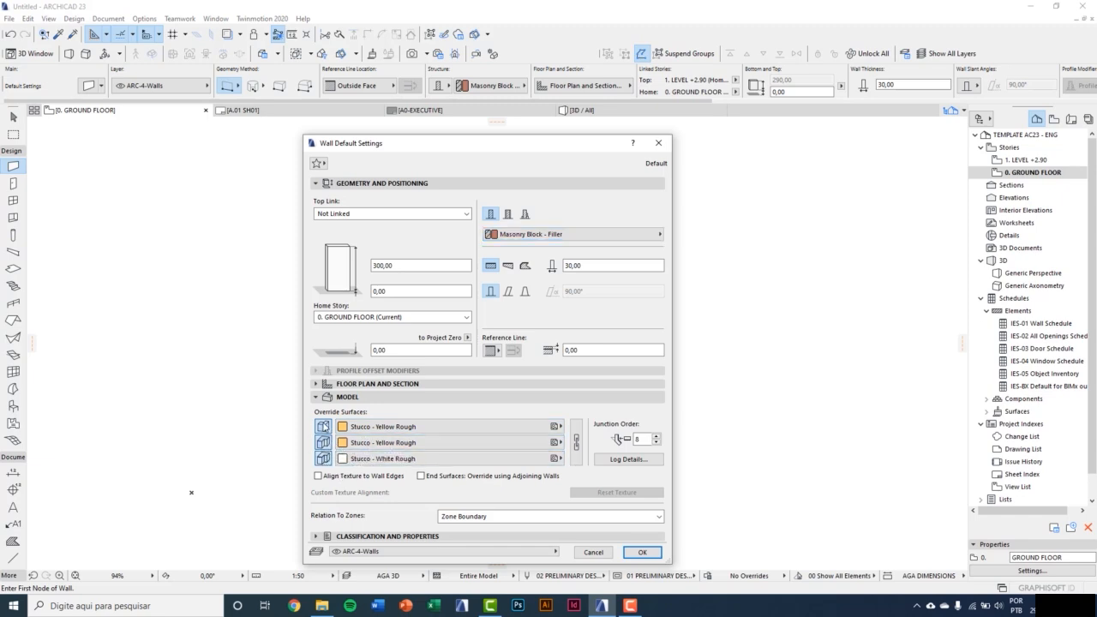
Try disabling the surface overrides for all three wall faces, and enable them again.
click(323, 426)
click(323, 442)
click(323, 458)
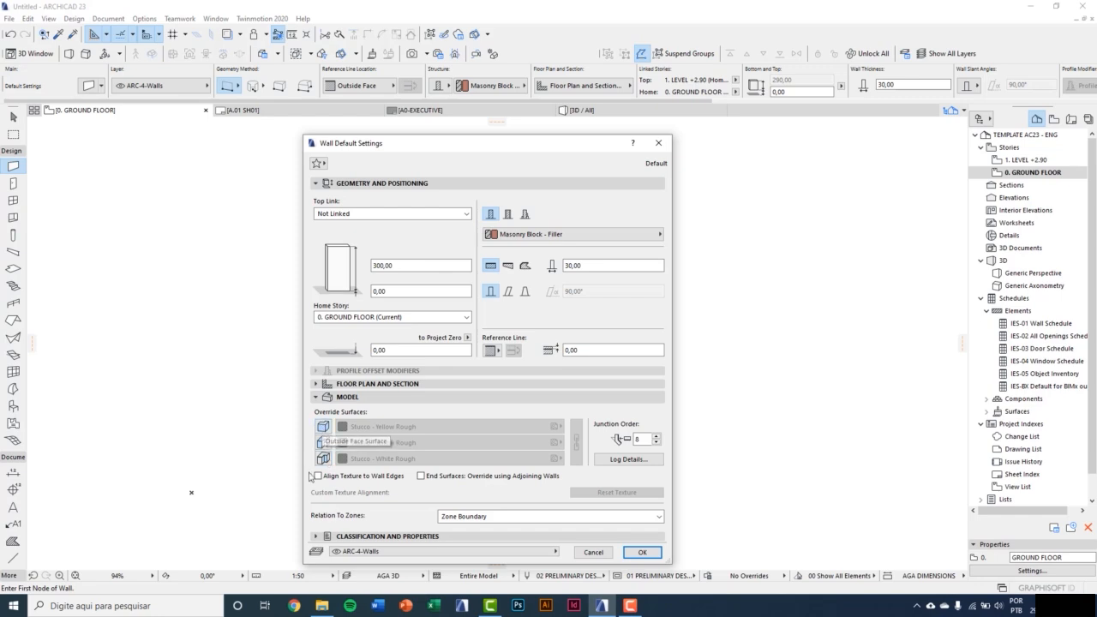
click(323, 458)
click(323, 442)
click(323, 426)
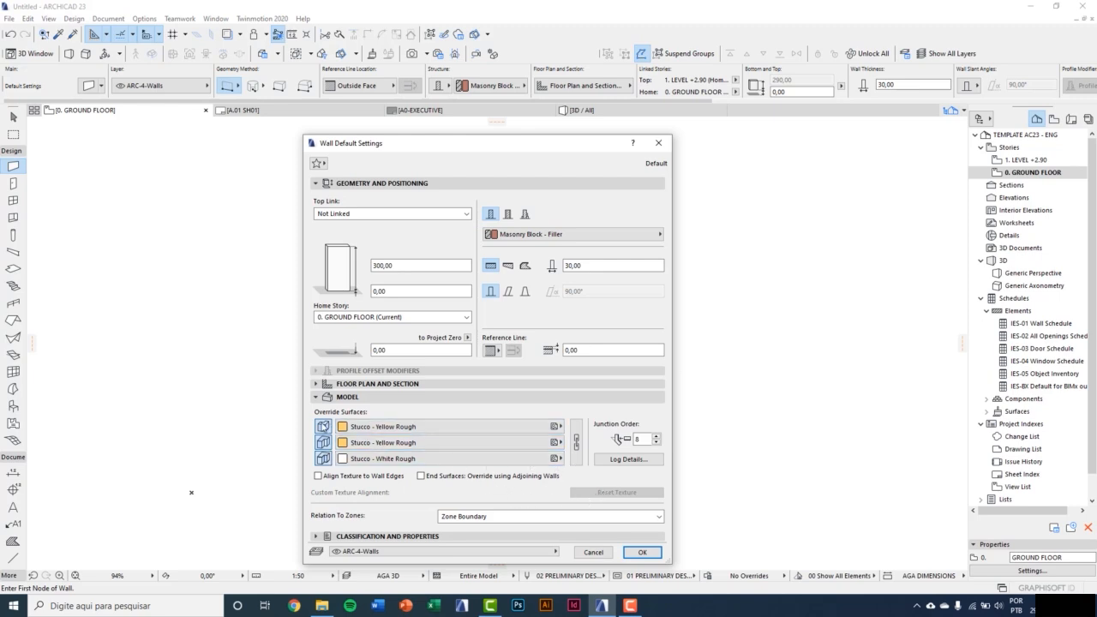
Link the three override surfaces together and set them all to Paint - Glossy White.
click(577, 442)
click(447, 442)
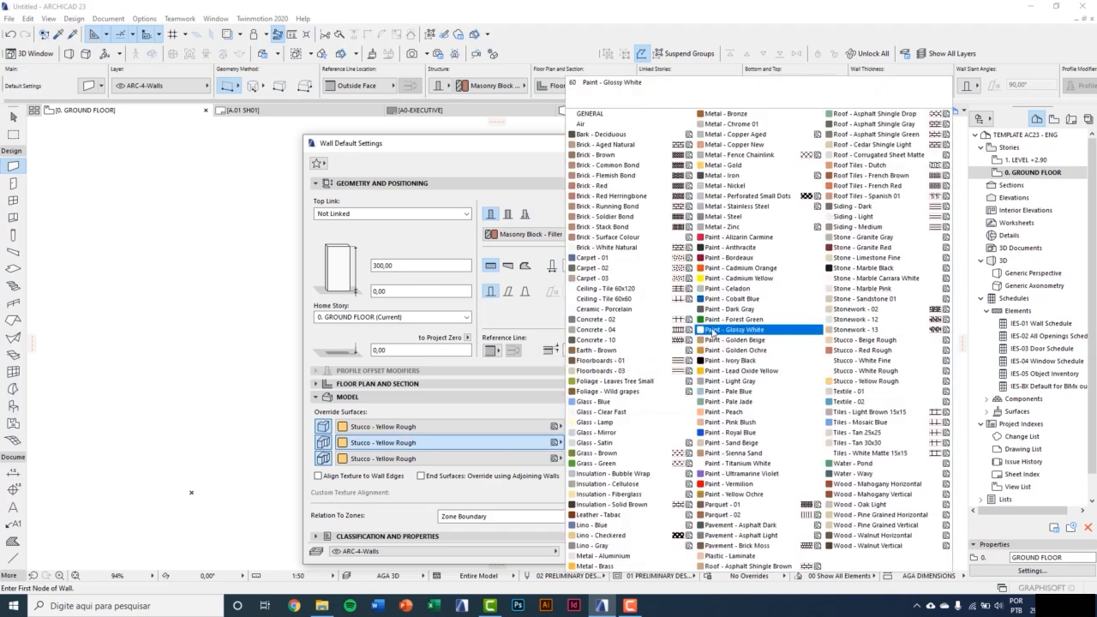
click(716, 330)
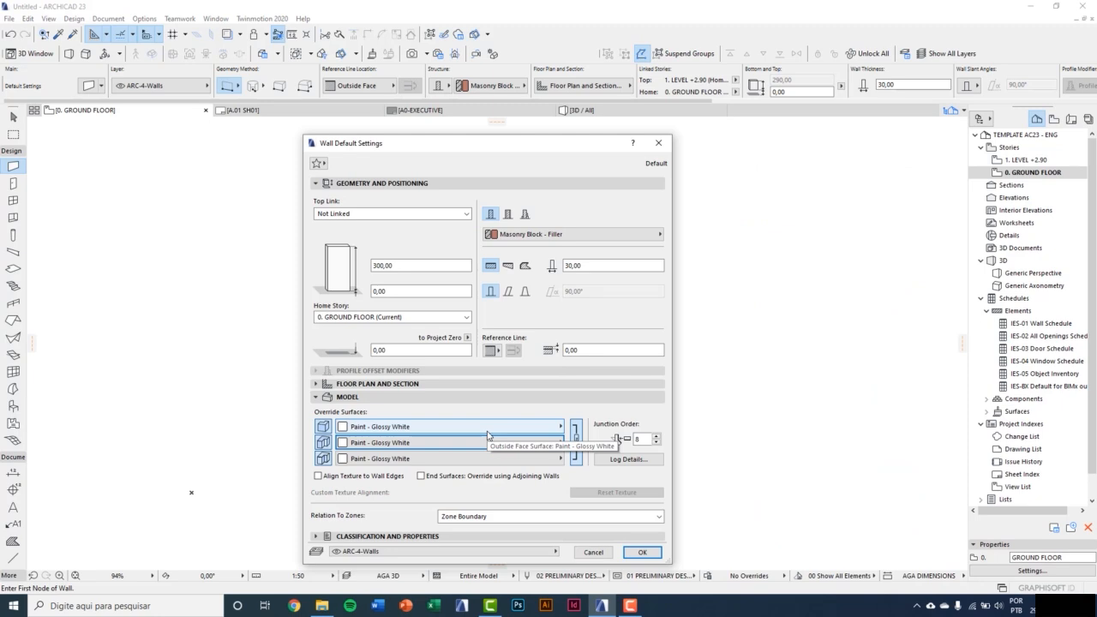
Examine the wall's classification and properties, from ID and General Ratings down to the IFC Properties.
click(390, 535)
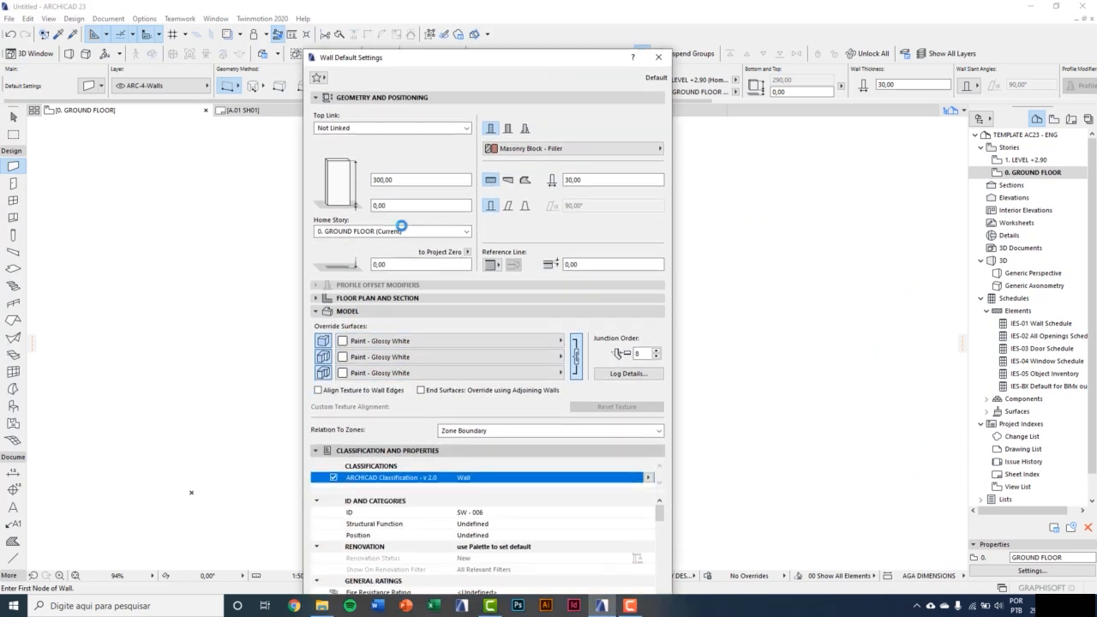
click(377, 49)
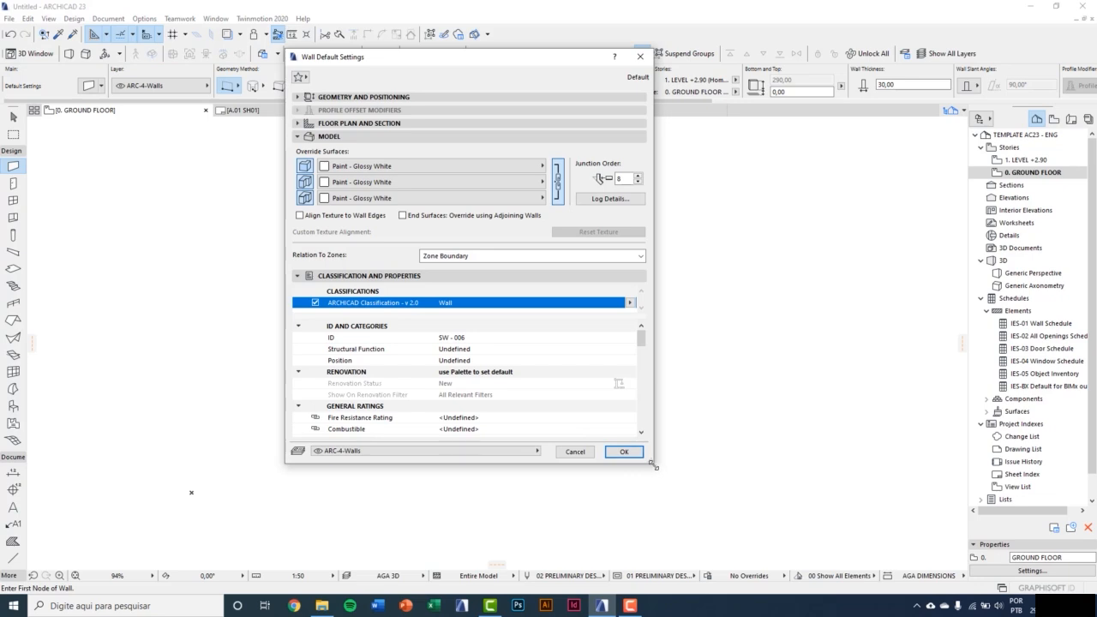
drag(654, 465, 661, 532)
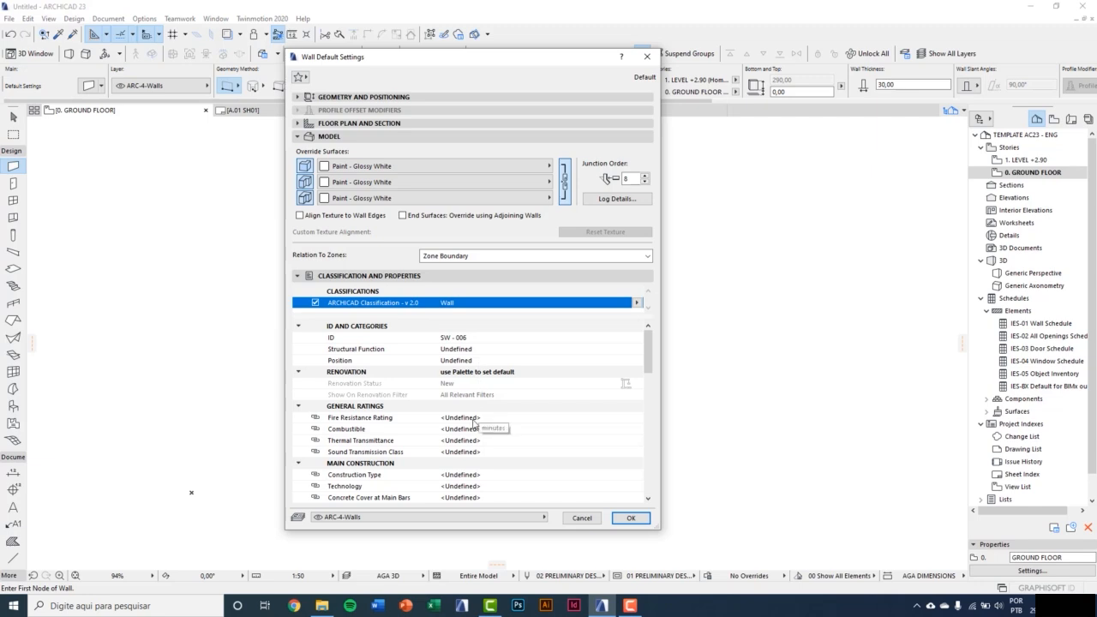
click(397, 418)
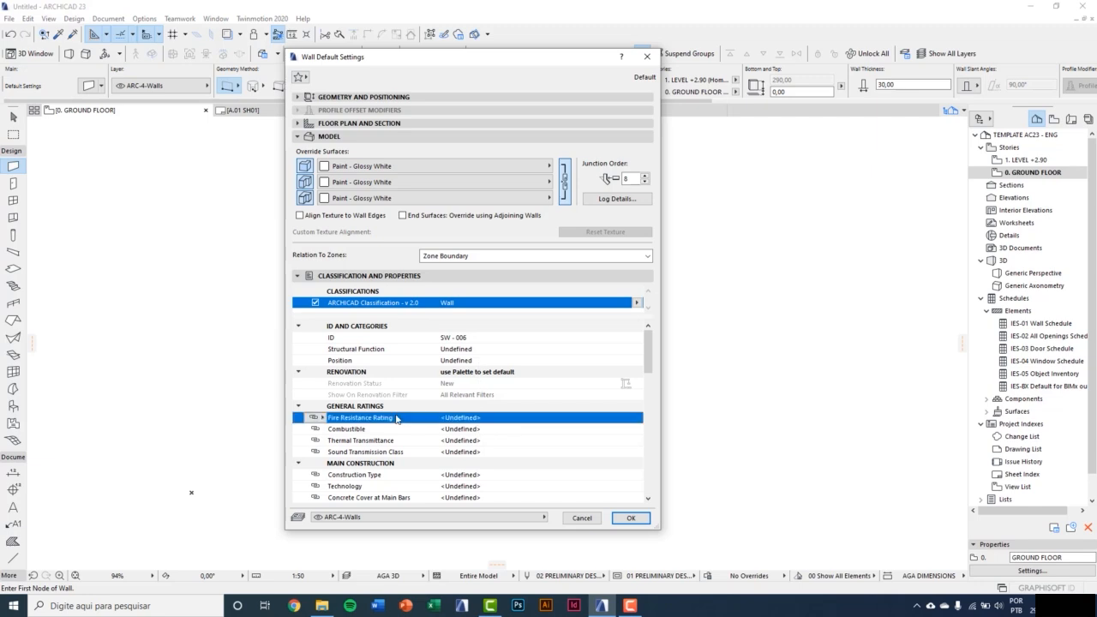
click(400, 441)
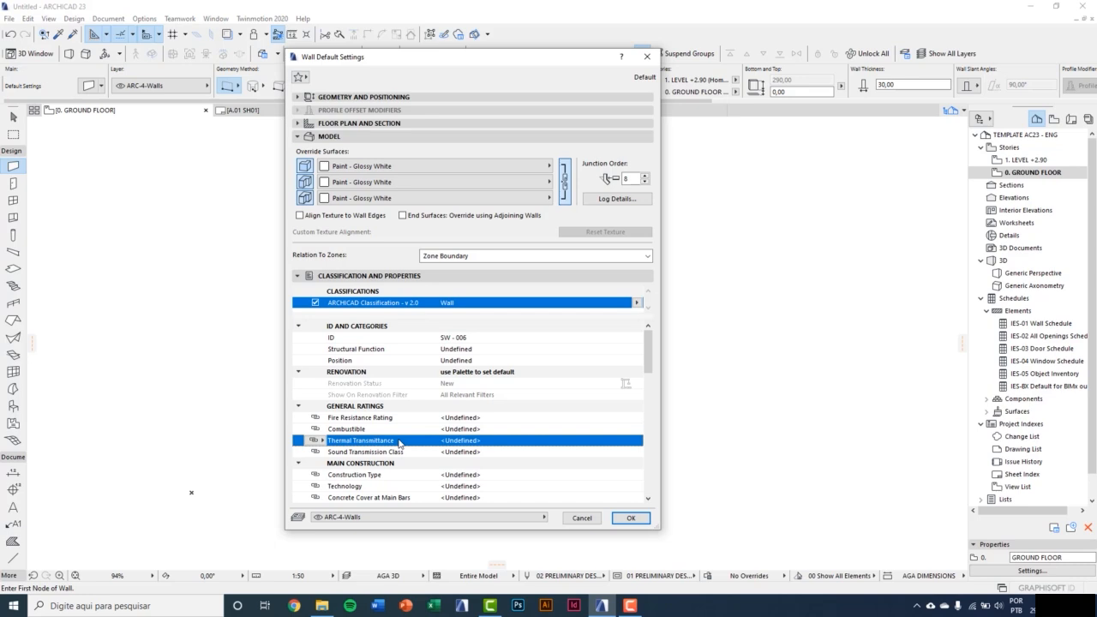
scroll(476, 445, down, 7)
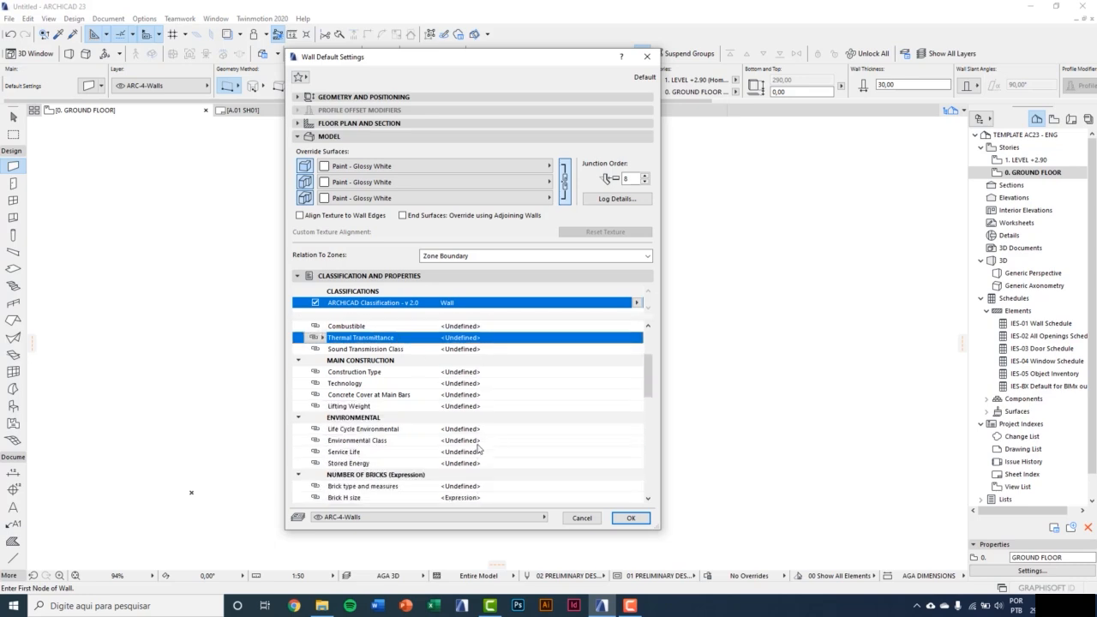
scroll(480, 446, down, 8)
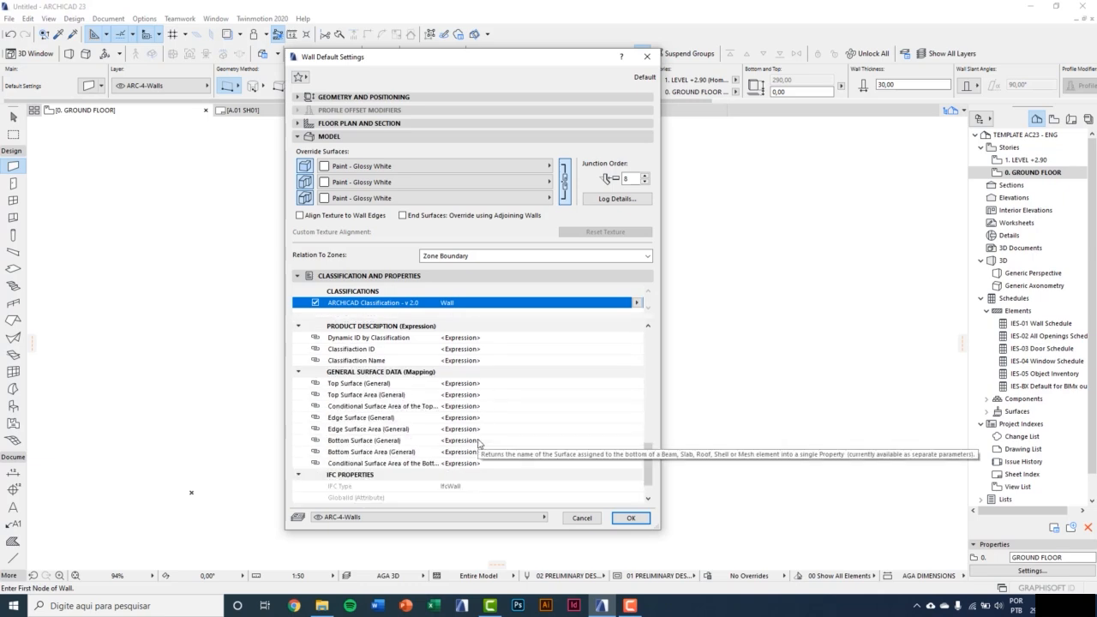
Keep the wall on the ARC-4-Walls layer and accept the Wall Default Settings.
click(444, 517)
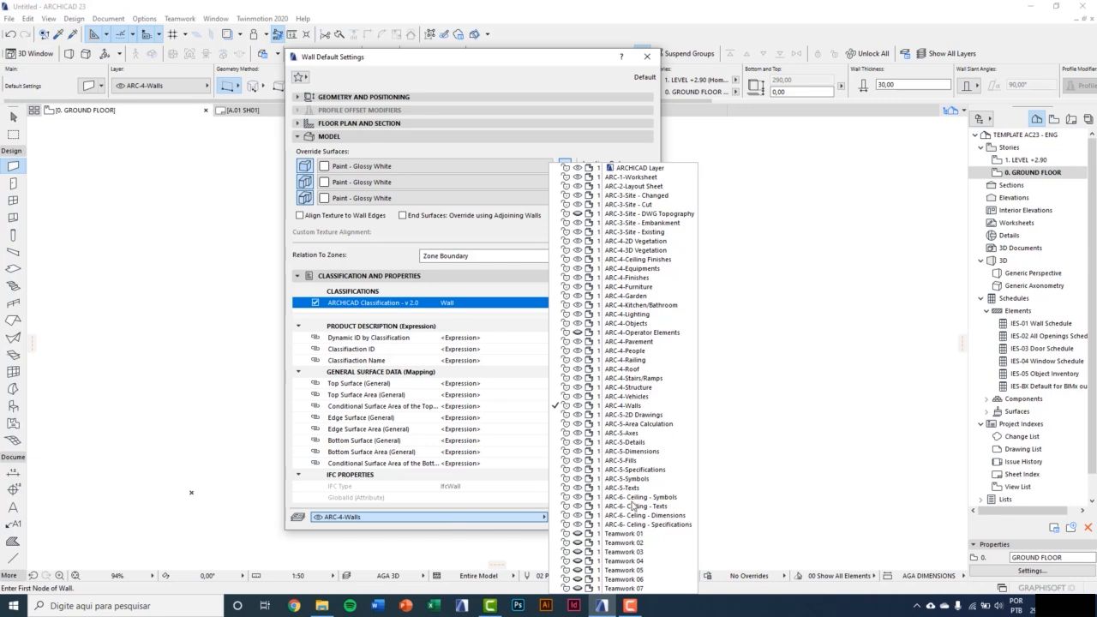
click(685, 406)
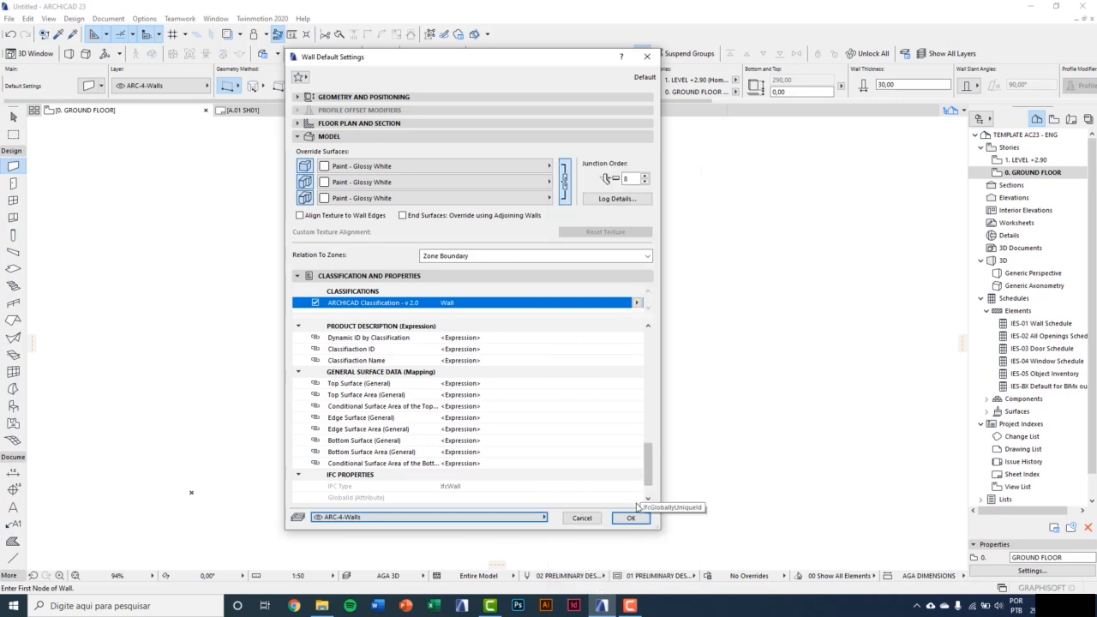
click(631, 518)
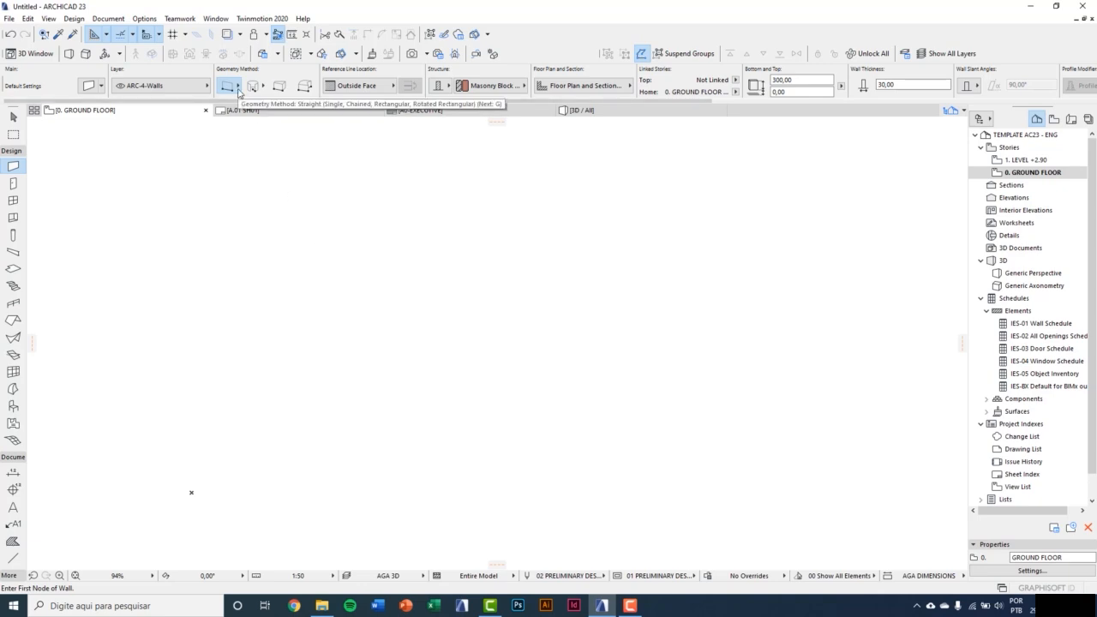
Draw a freehand horizontal wall on the ground floor, and a second horizontal wall above it with a distance of 300.
click(342, 393)
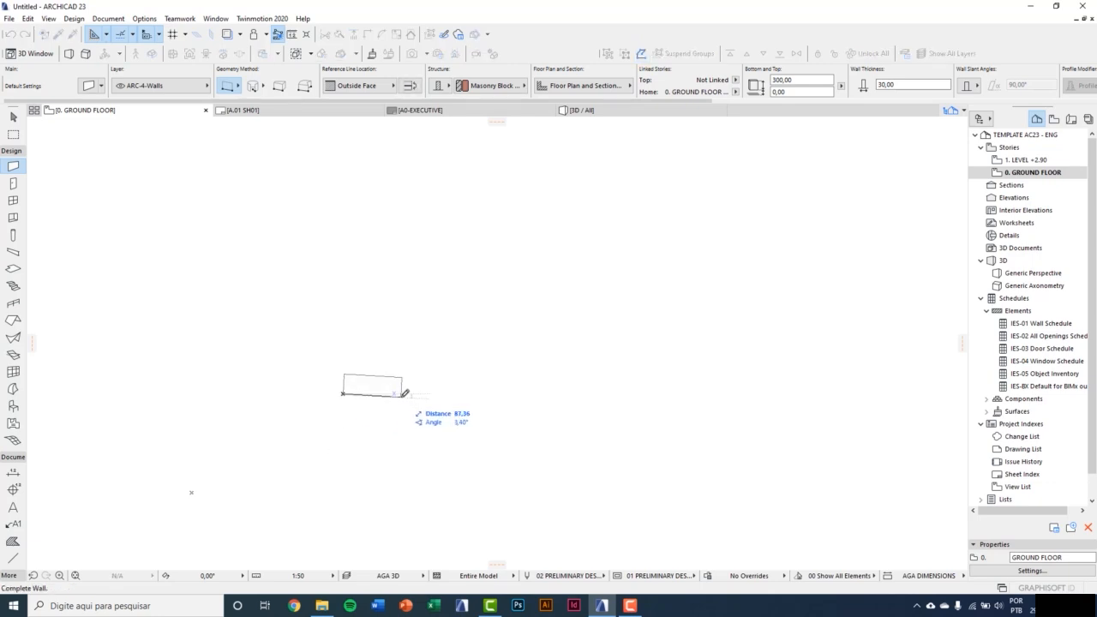
click(676, 393)
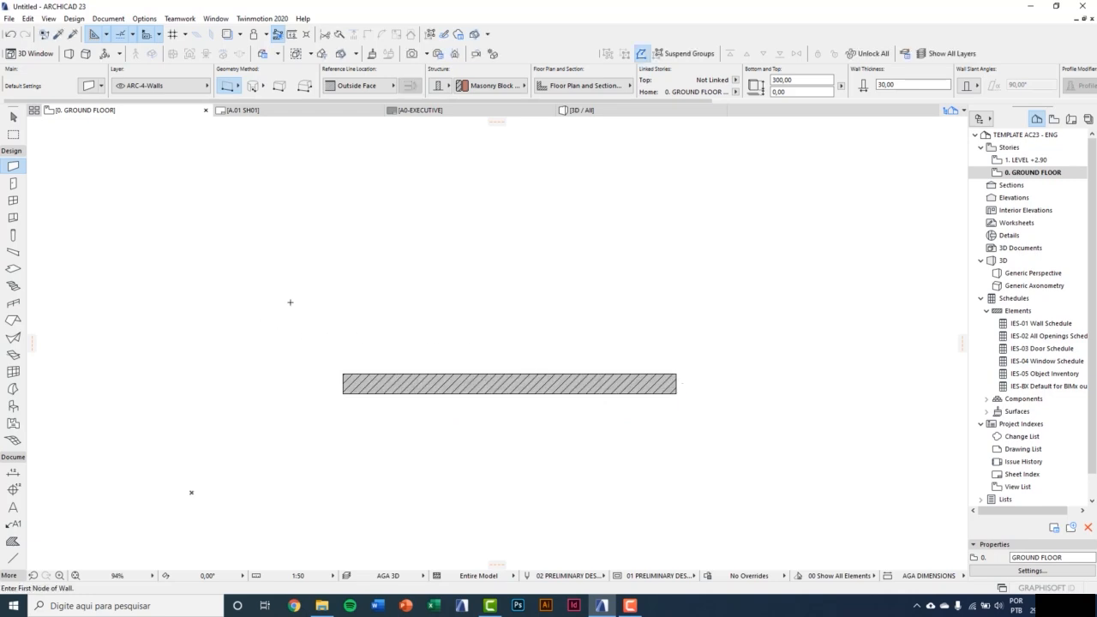
click(263, 288)
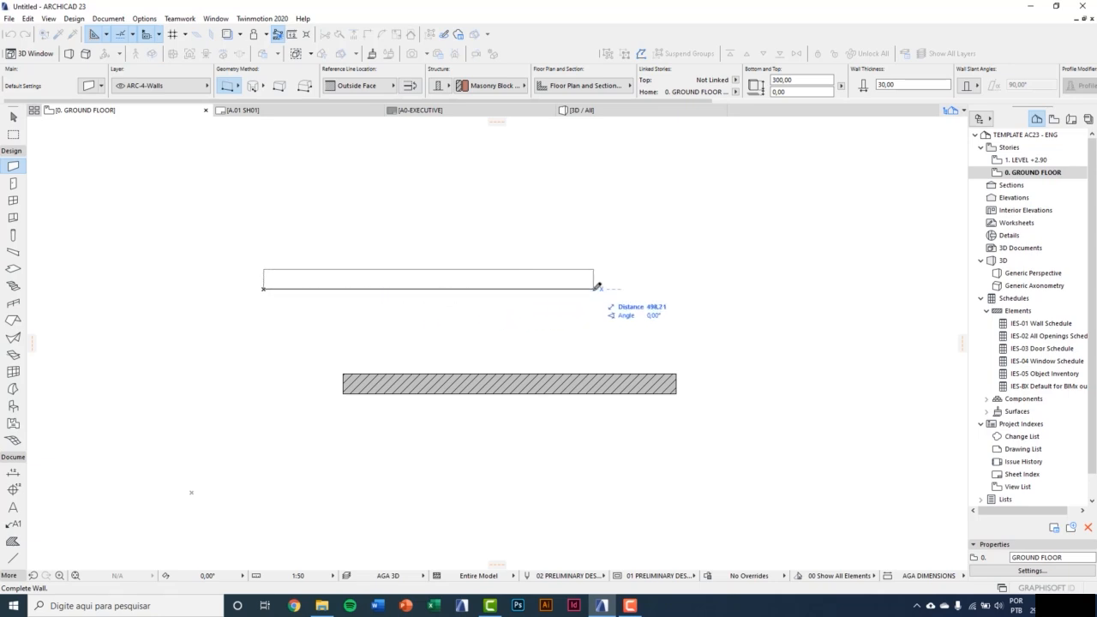
key(Tab)
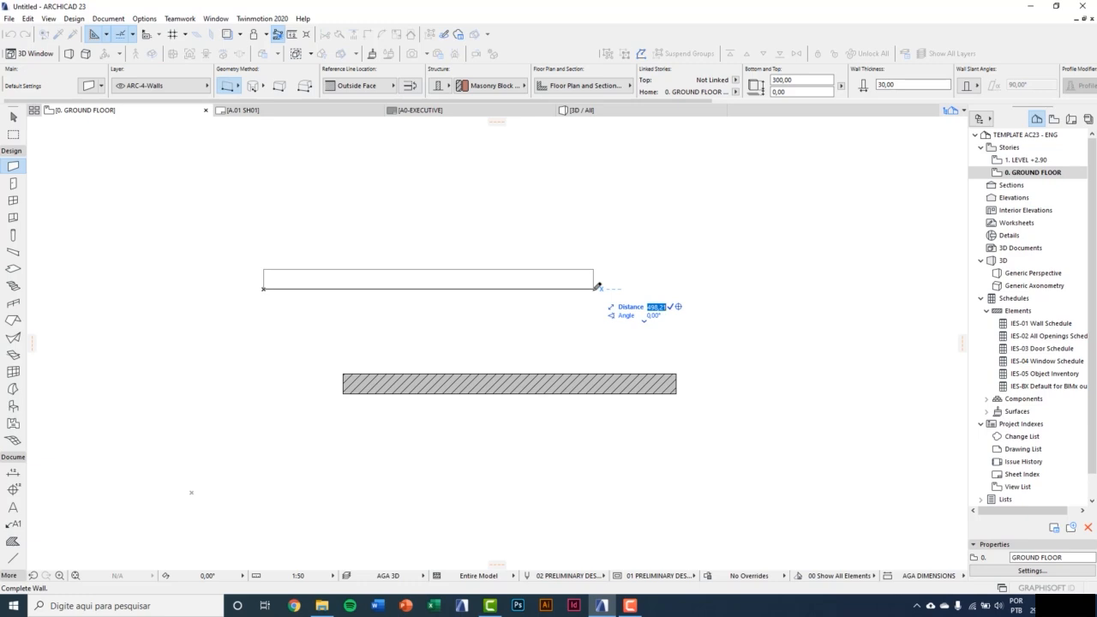
text(300)
key(Return)
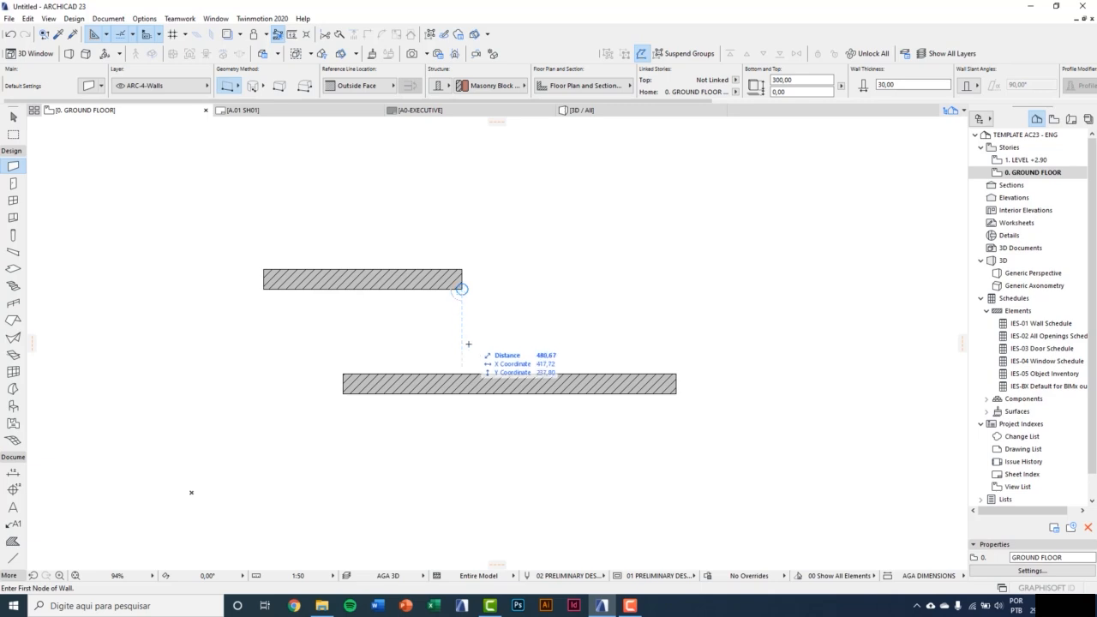
Draw a third wall above the other two, about 498 long at an angle of 30°.
scroll(468, 344, down, 2)
click(364, 270)
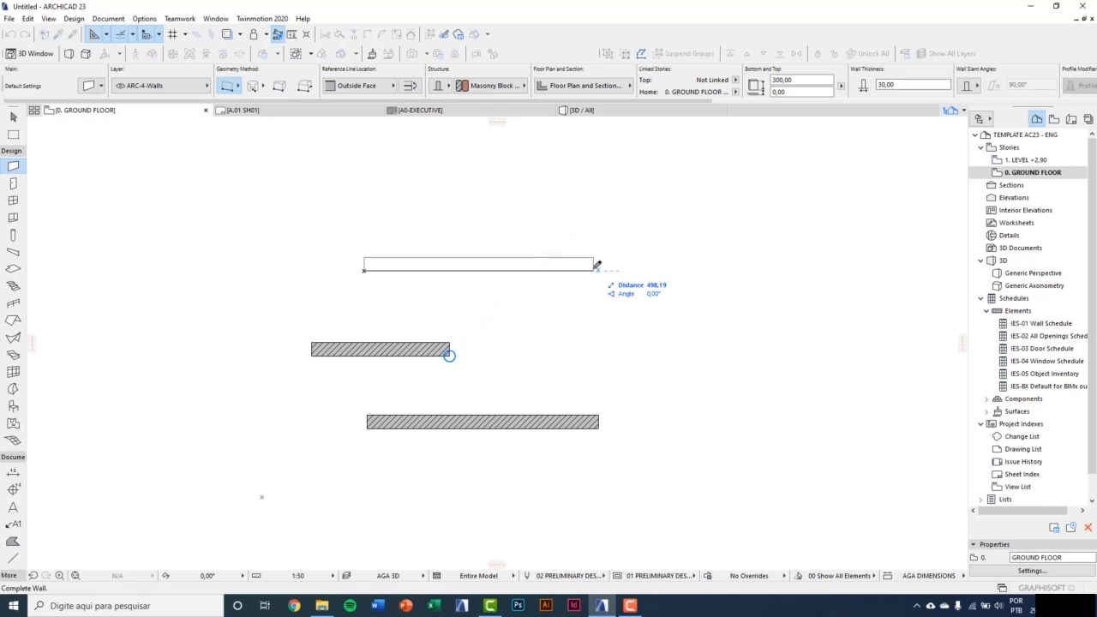
key(Tab)
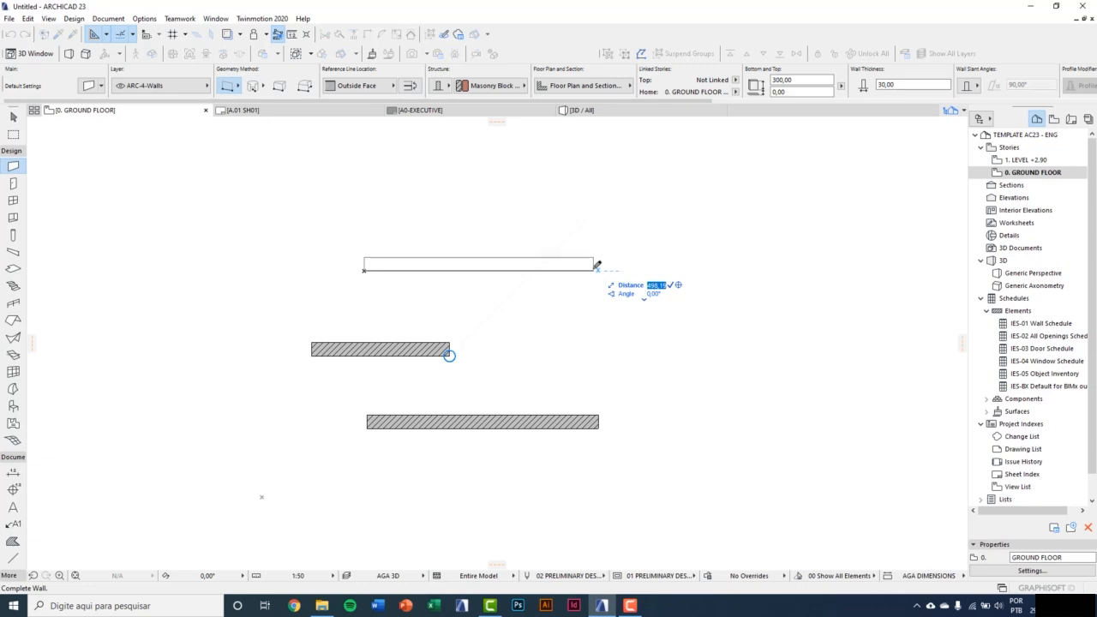
key(Tab)
text(30)
key(Return)
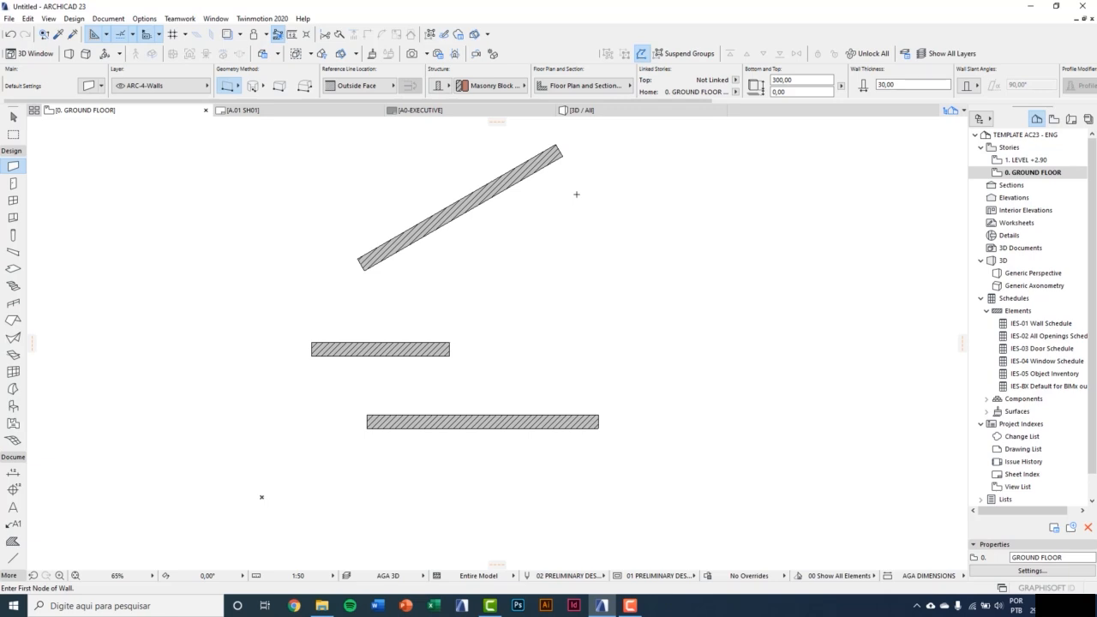
Draw a freehand chained wall of four connected segments beside the existing straight walls, using the polygonal geometry method.
middle_drag(634, 266, 597, 274)
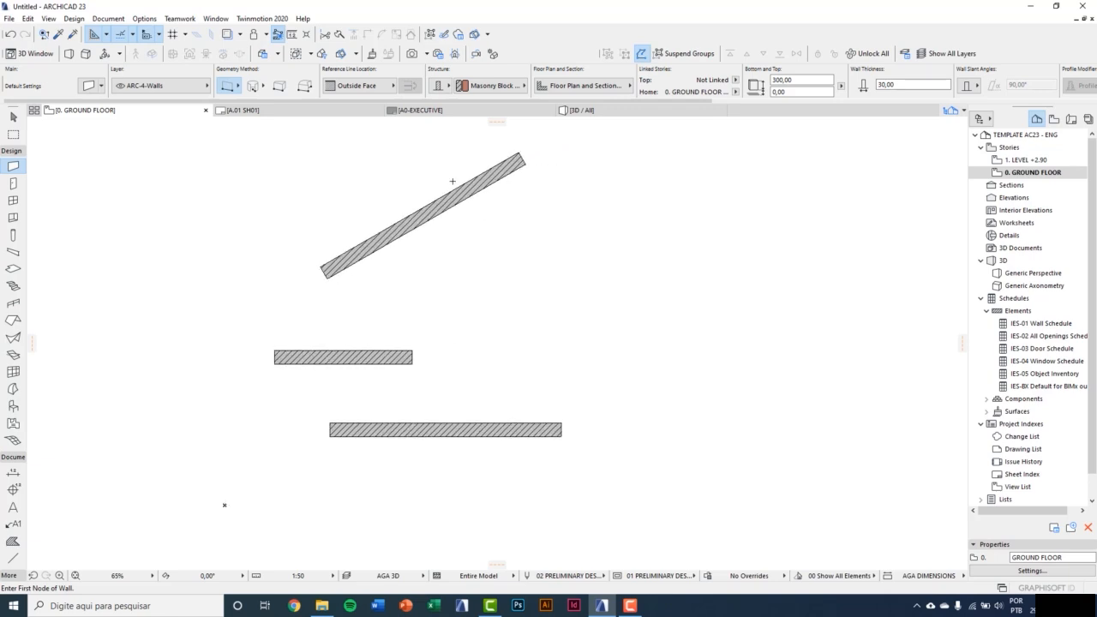
click(240, 86)
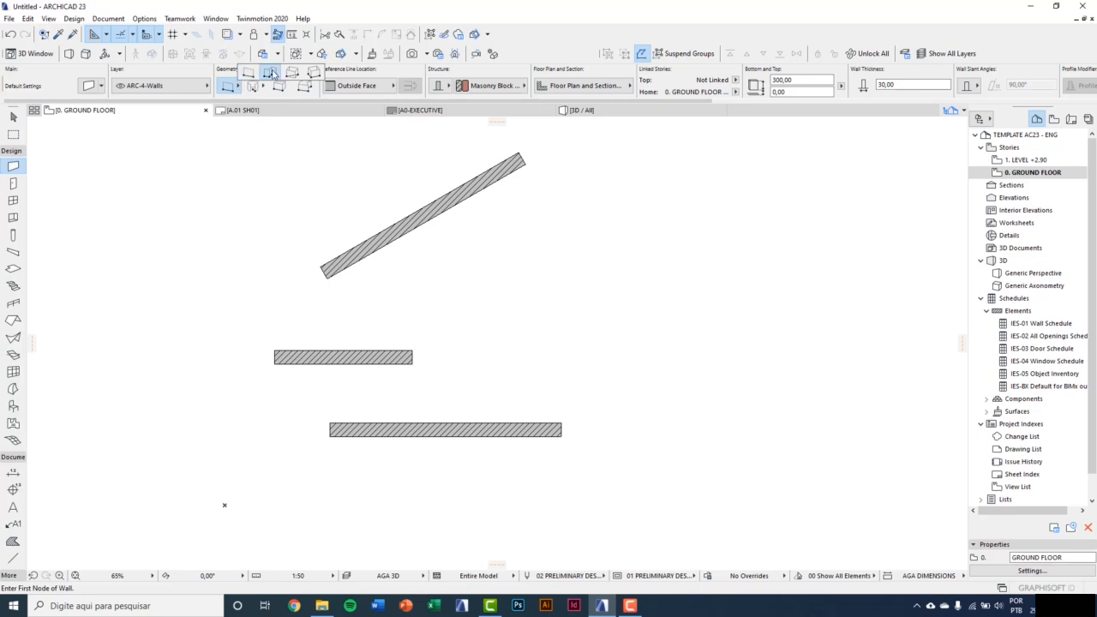
click(271, 72)
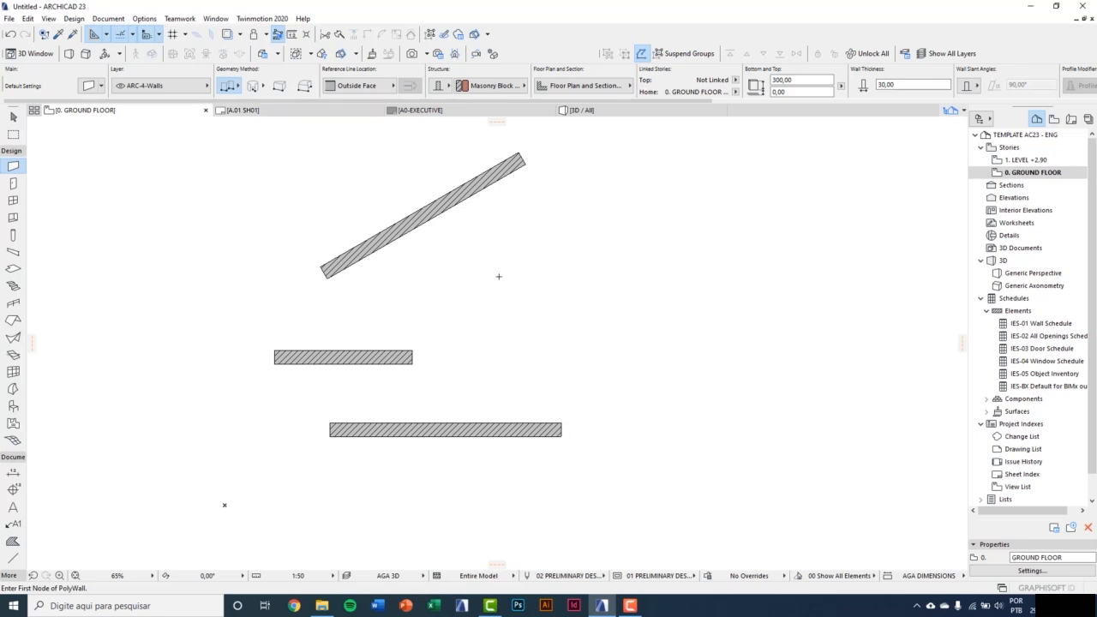
click(568, 240)
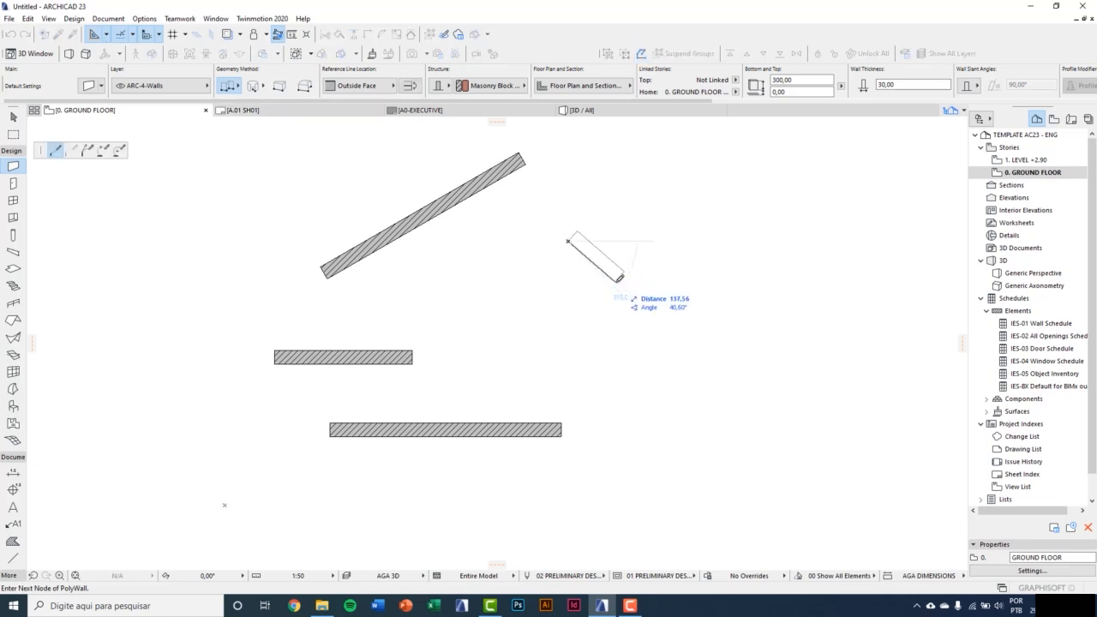
click(641, 309)
click(768, 294)
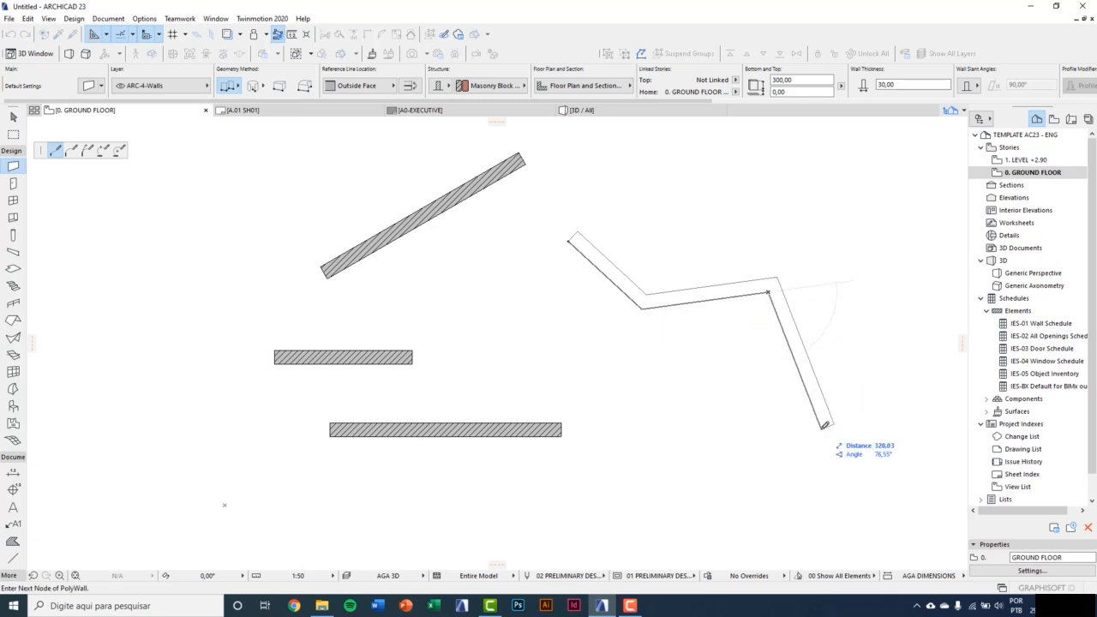
click(820, 428)
double_click(758, 513)
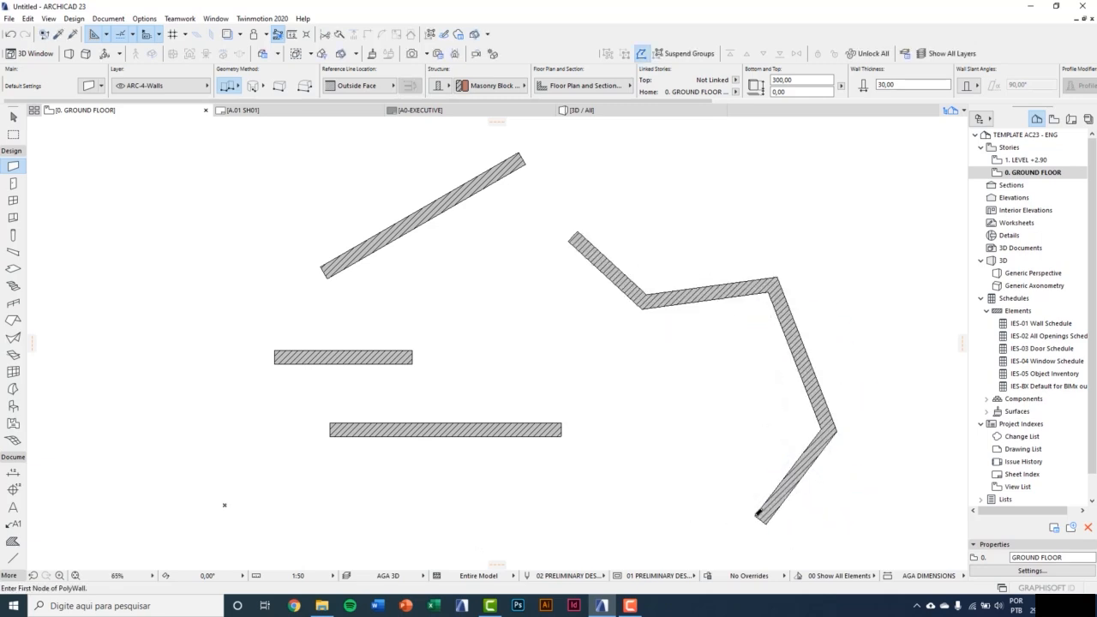
Draw a rectangular wall enclosure beside the chained wall, with Dimension 1 of 700 and Dimension 2 of 400.
middle_drag(758, 513, 623, 444)
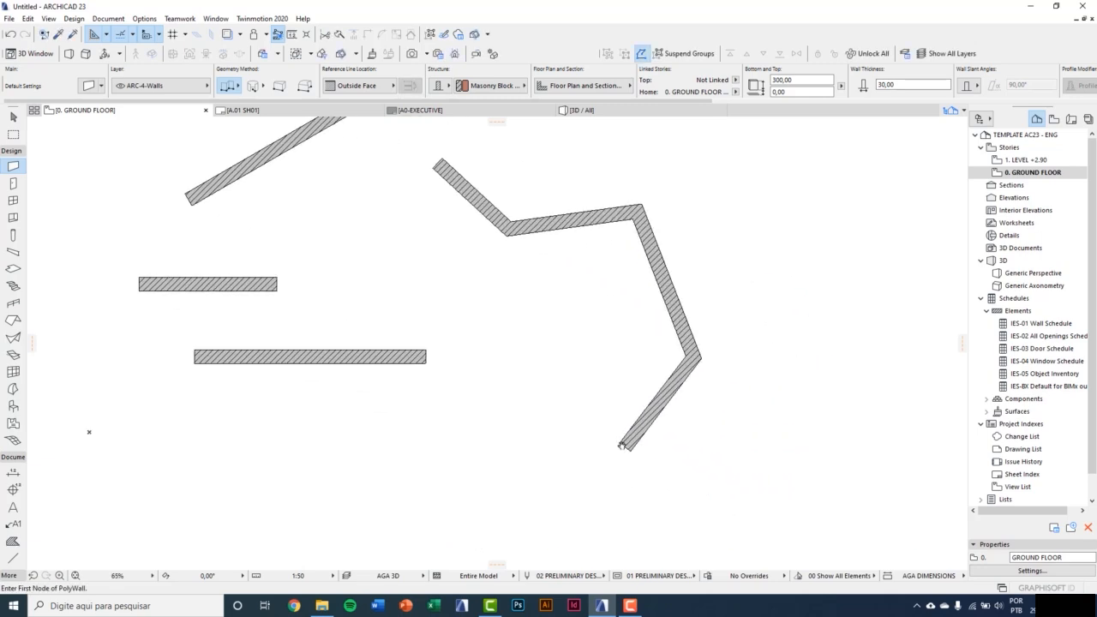
scroll(623, 445, down, 3)
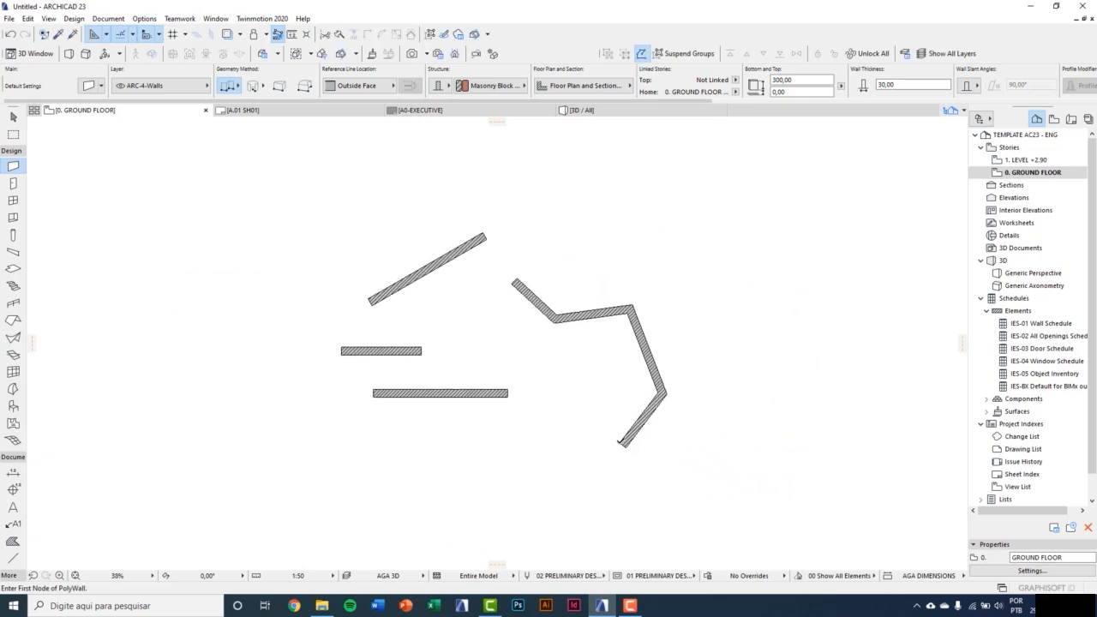
click(239, 89)
click(289, 81)
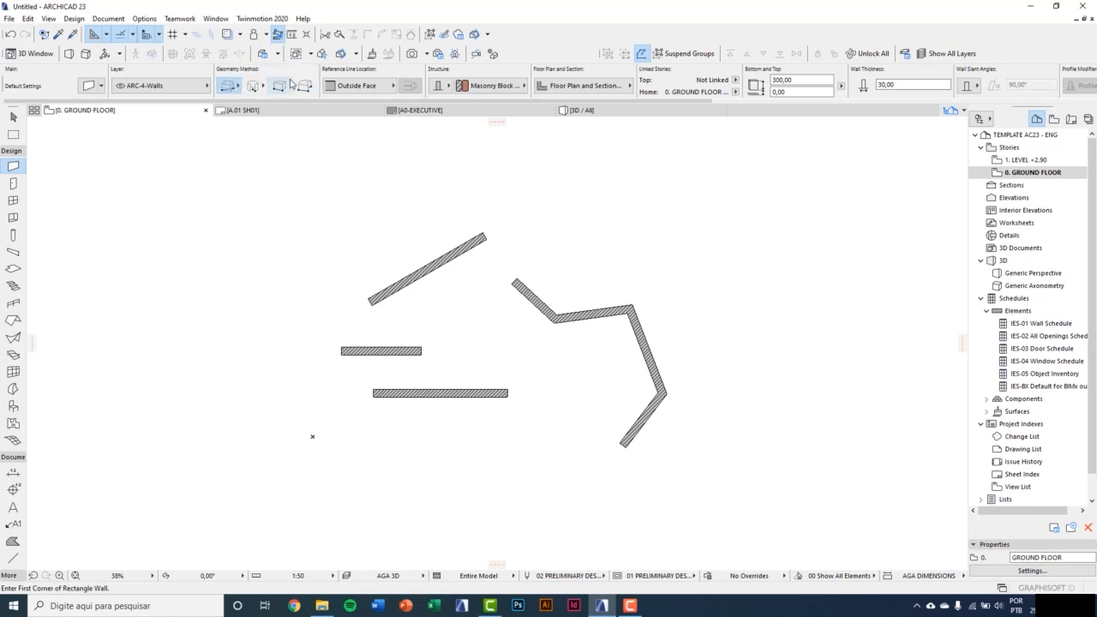
middle_drag(692, 225, 654, 233)
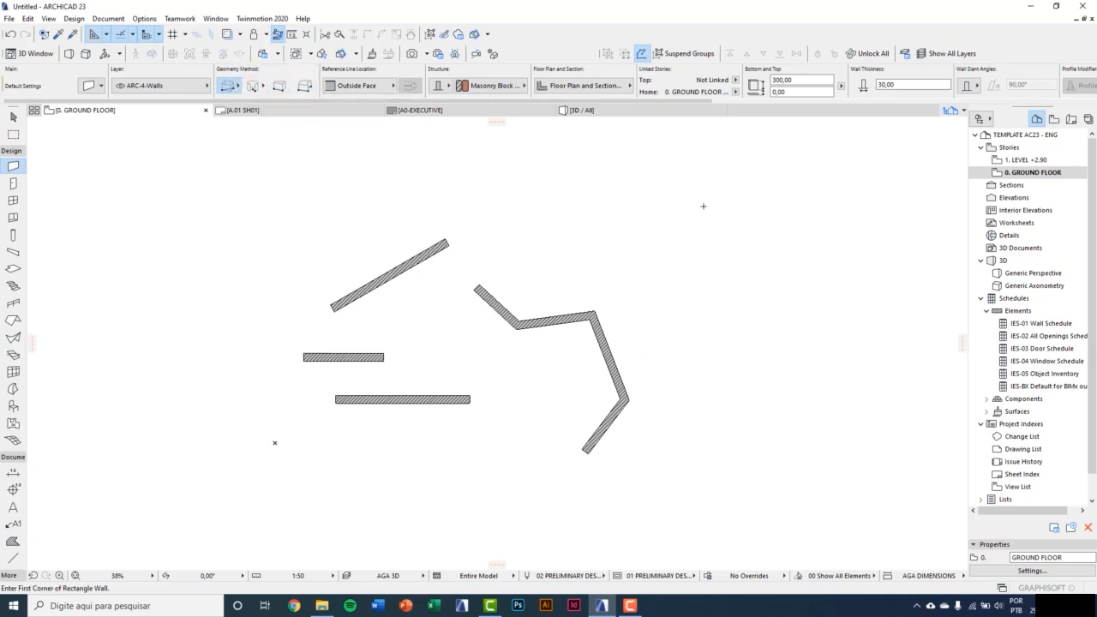
click(651, 208)
middle_drag(714, 291, 531, 278)
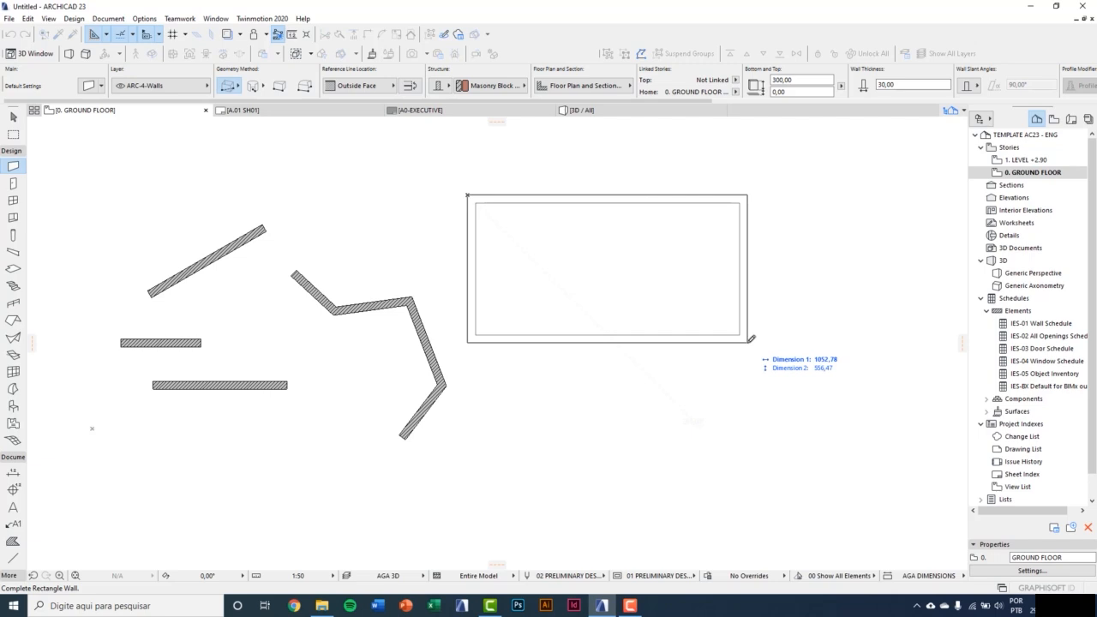
text(70)
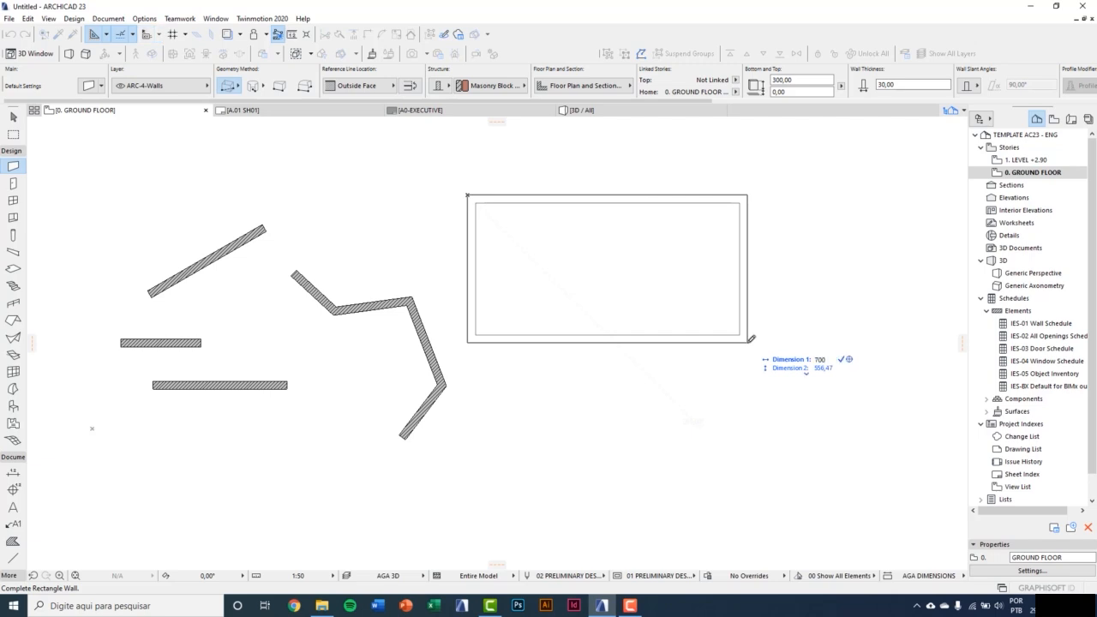
text(0)
key(Tab)
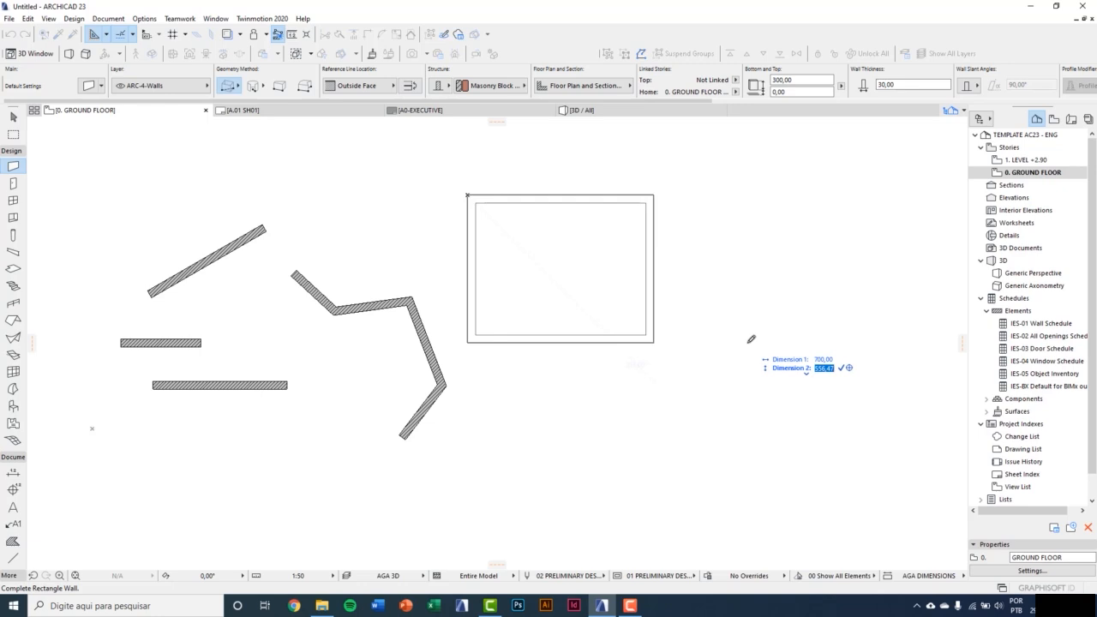
text(400)
key(Return)
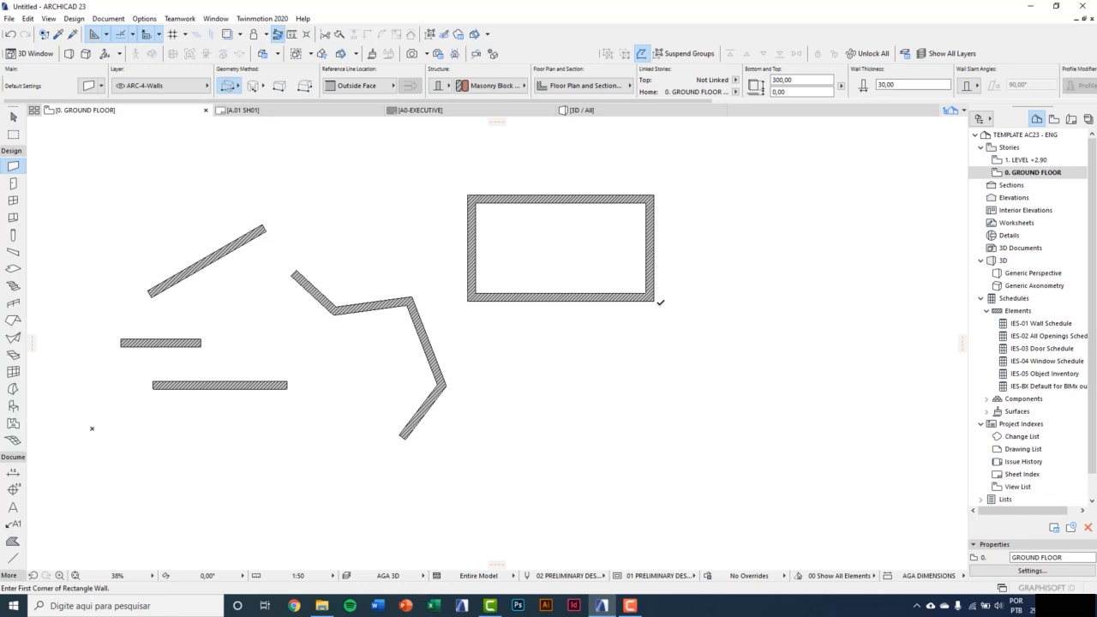
Draw a second rectangular wall above the first with the reference line on the Inside Face, measuring 700 by 300.
middle_drag(657, 306, 640, 405)
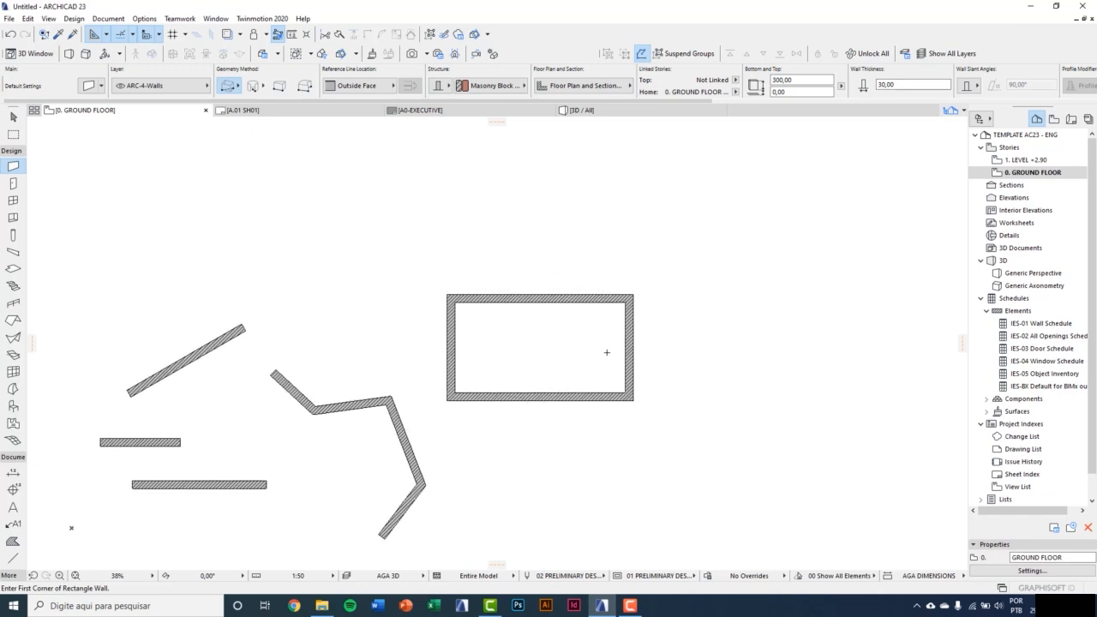
middle_drag(606, 353, 589, 405)
click(517, 194)
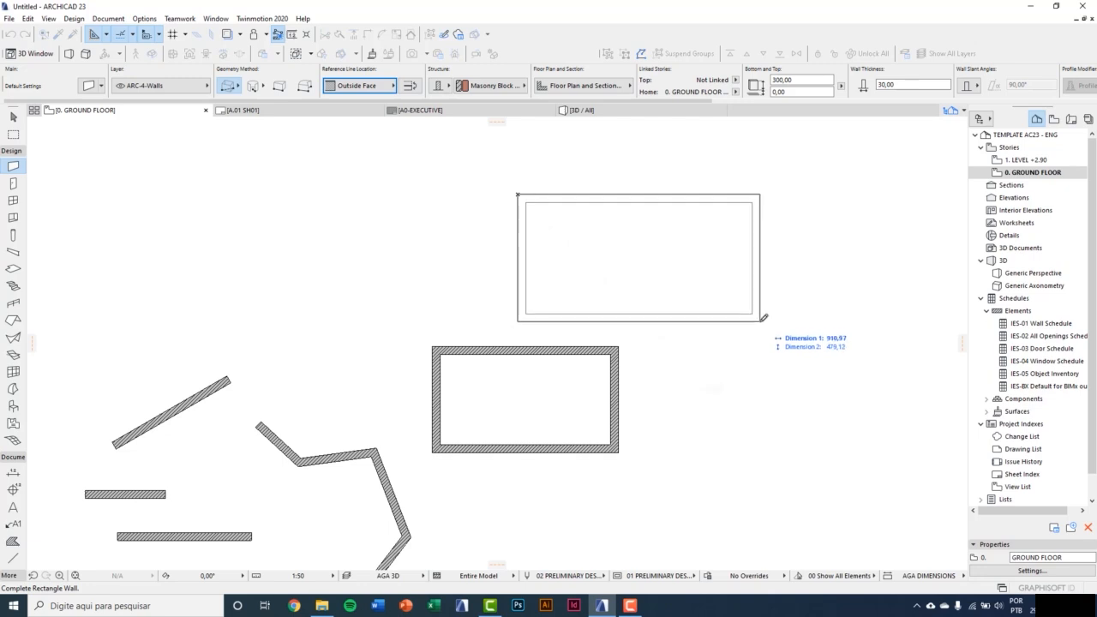
click(368, 86)
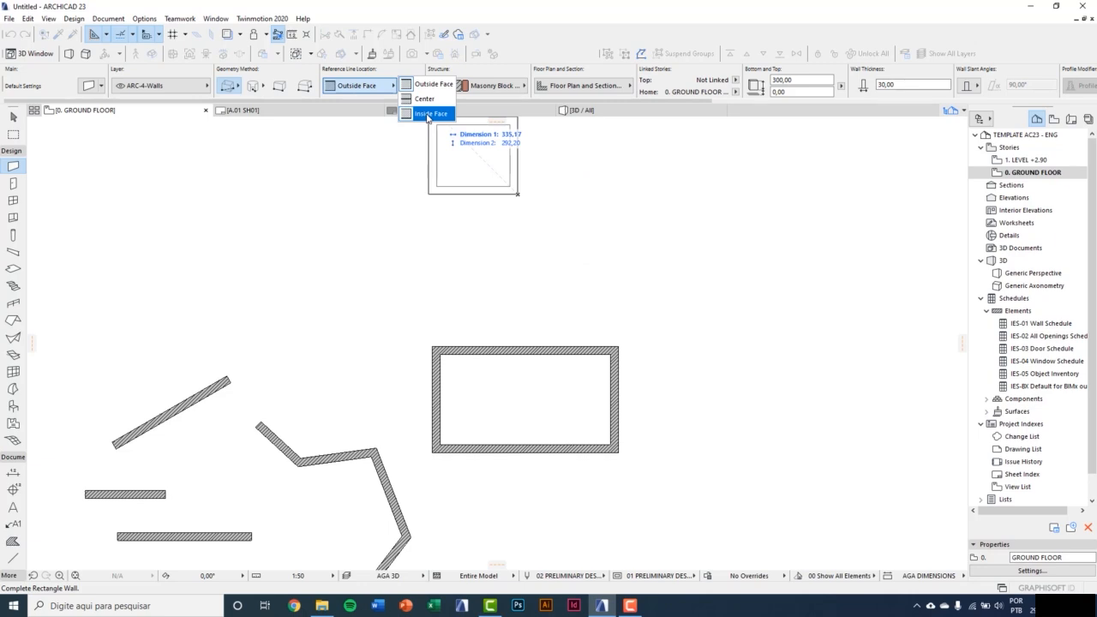
click(427, 117)
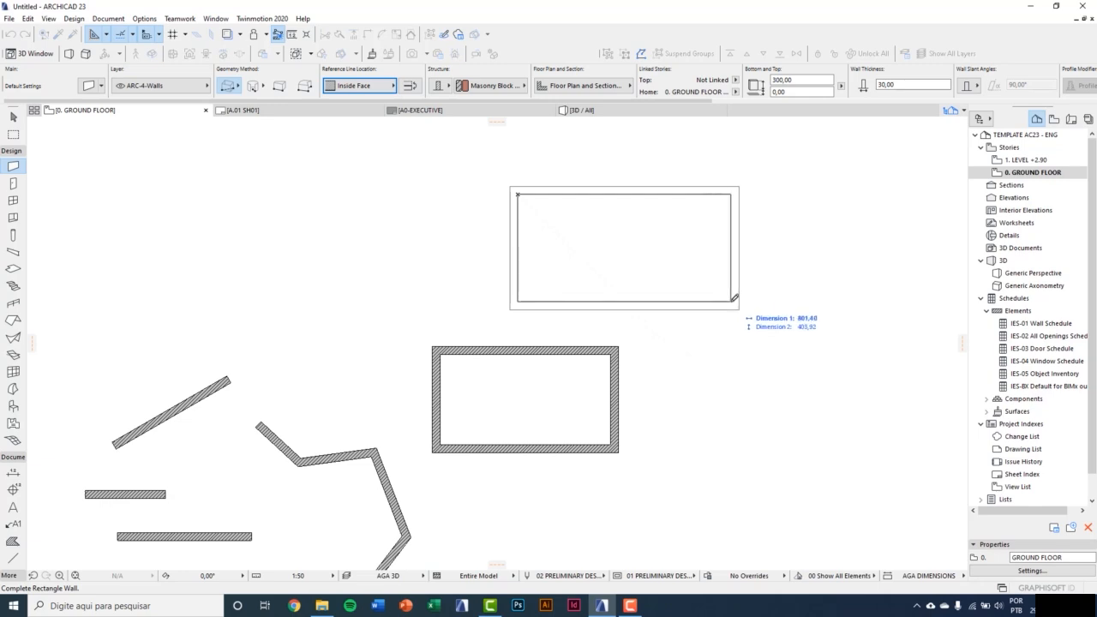
text(770)
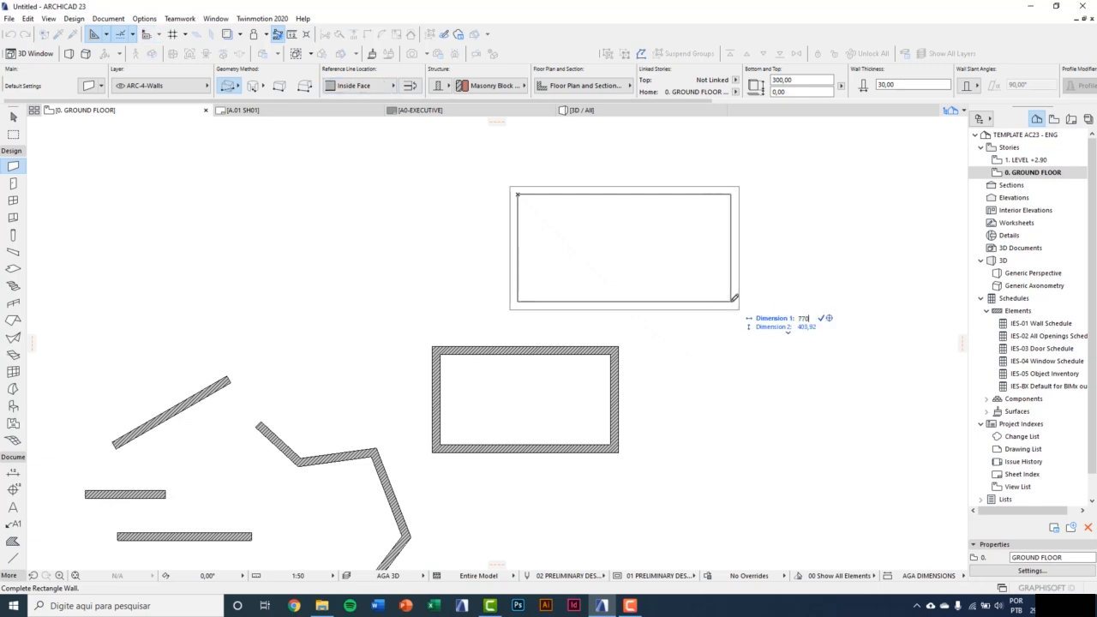
key(BackSpace)
key(BackSpace)
text(00)
key(Tab)
text(300)
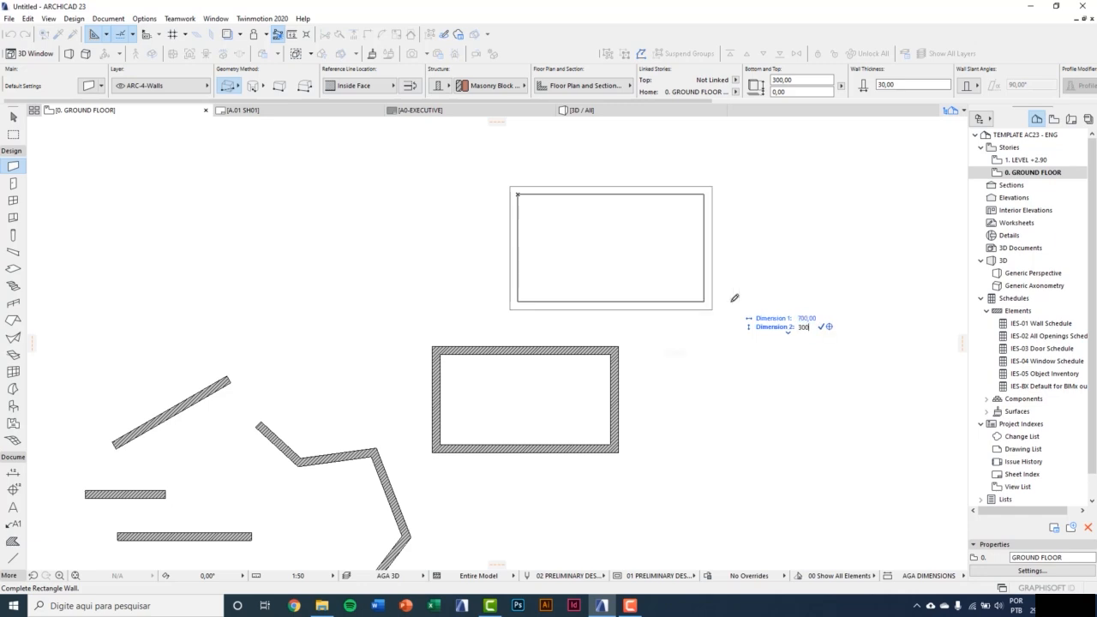
key(Return)
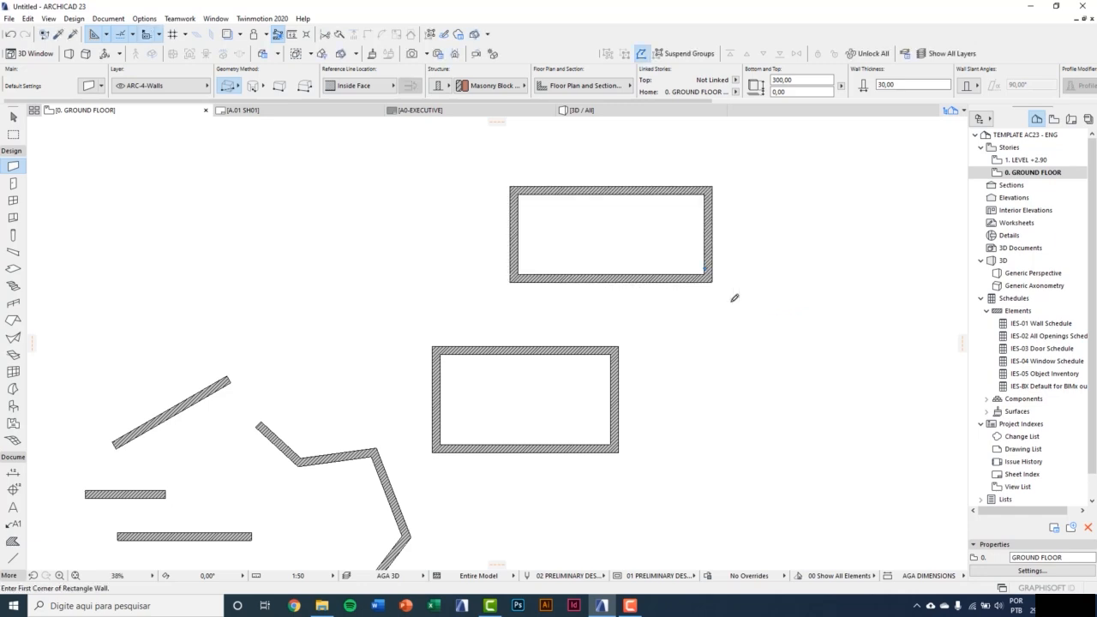
key(Escape)
Measure the interior of the upper rectangular wall, starting from its inner corner.
middle_drag(645, 222, 543, 258)
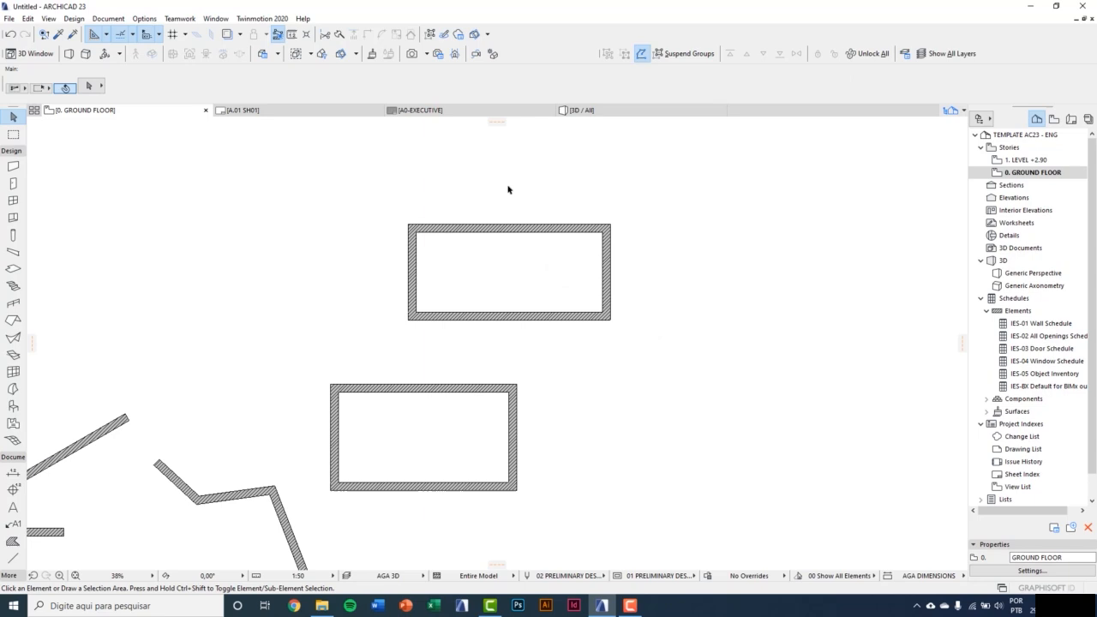
click(294, 37)
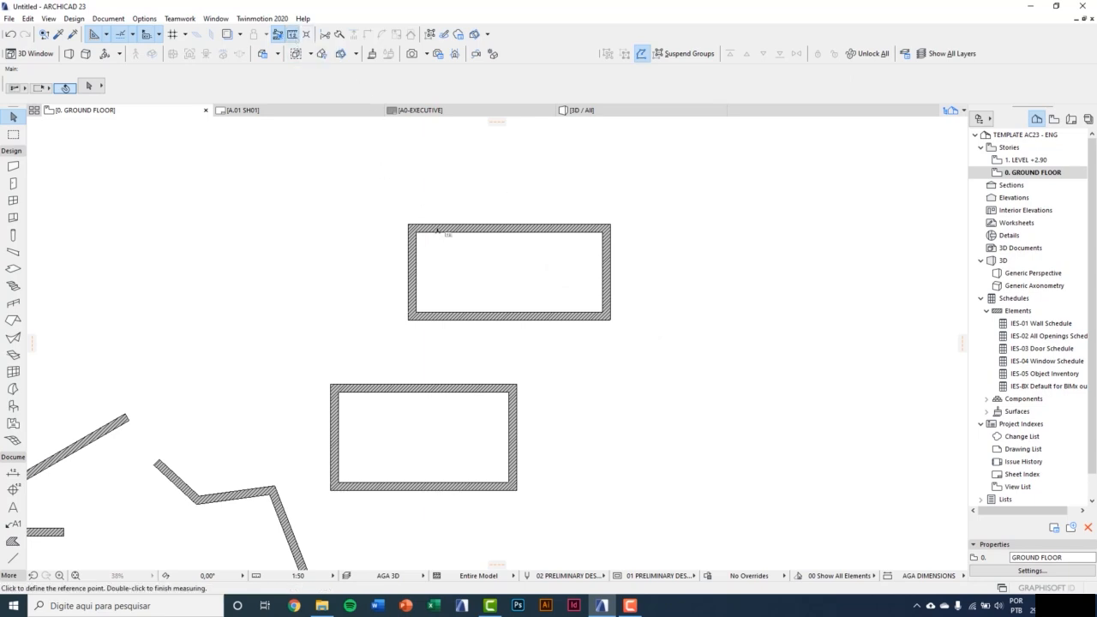
click(416, 233)
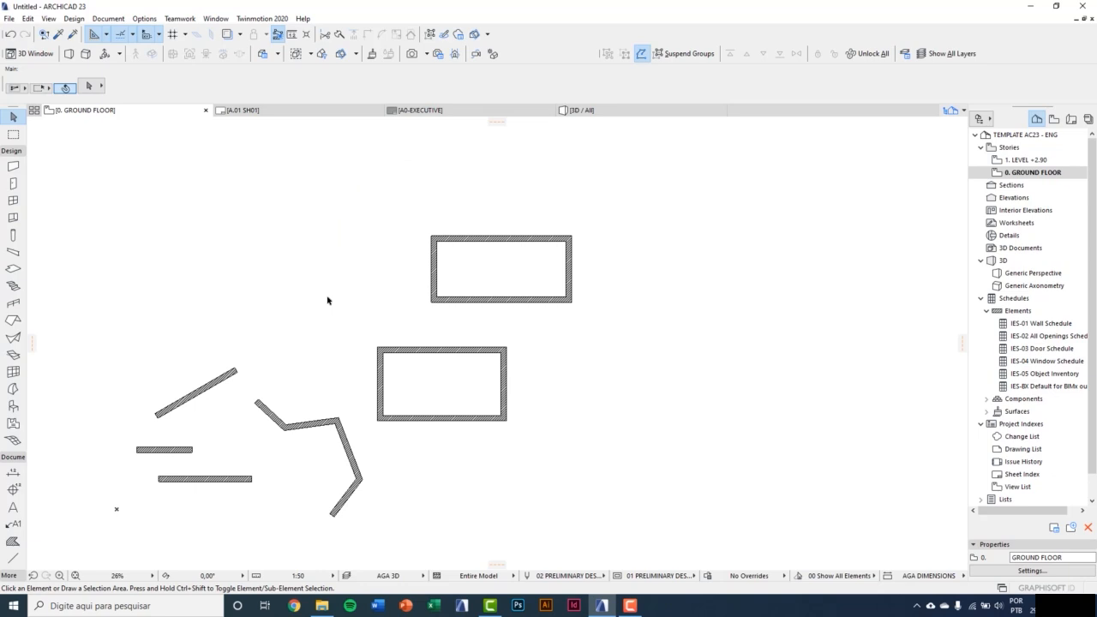
Move the angled wall up, away from the other walls, and flip it to the opposite side of its reference line.
click(219, 382)
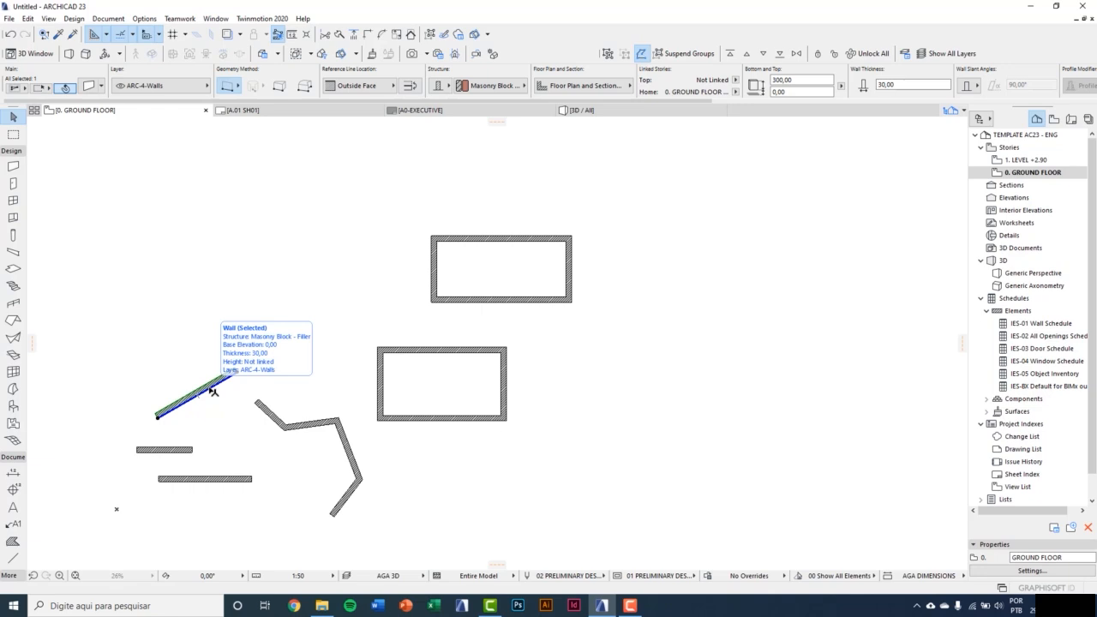
drag(213, 391, 283, 262)
scroll(289, 252, up, 3)
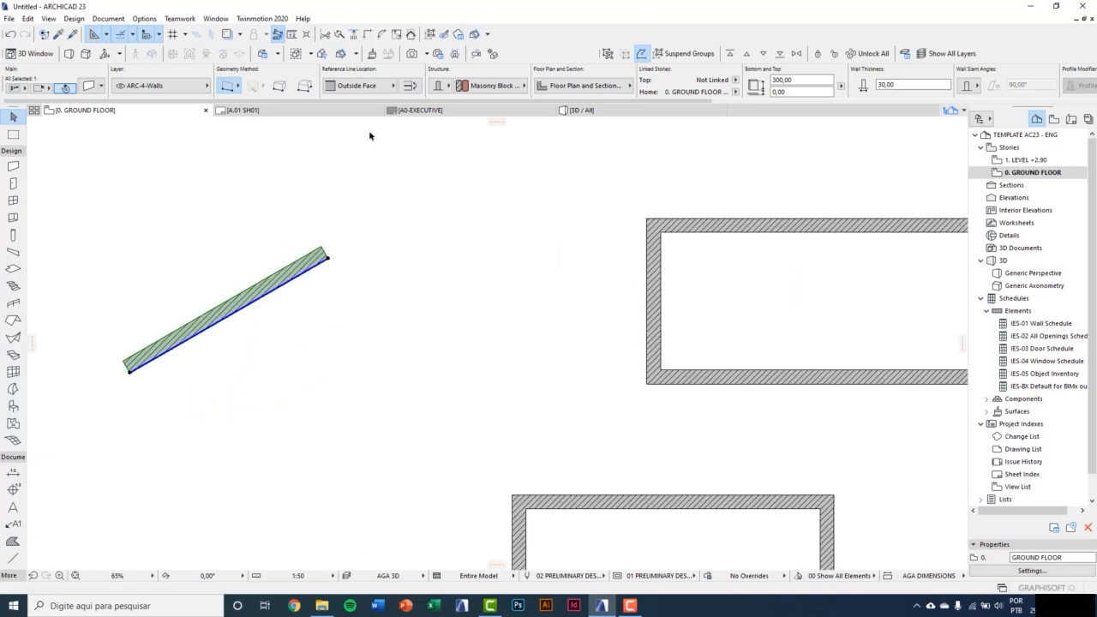
click(411, 89)
click(411, 89)
click(411, 89)
click(411, 89)
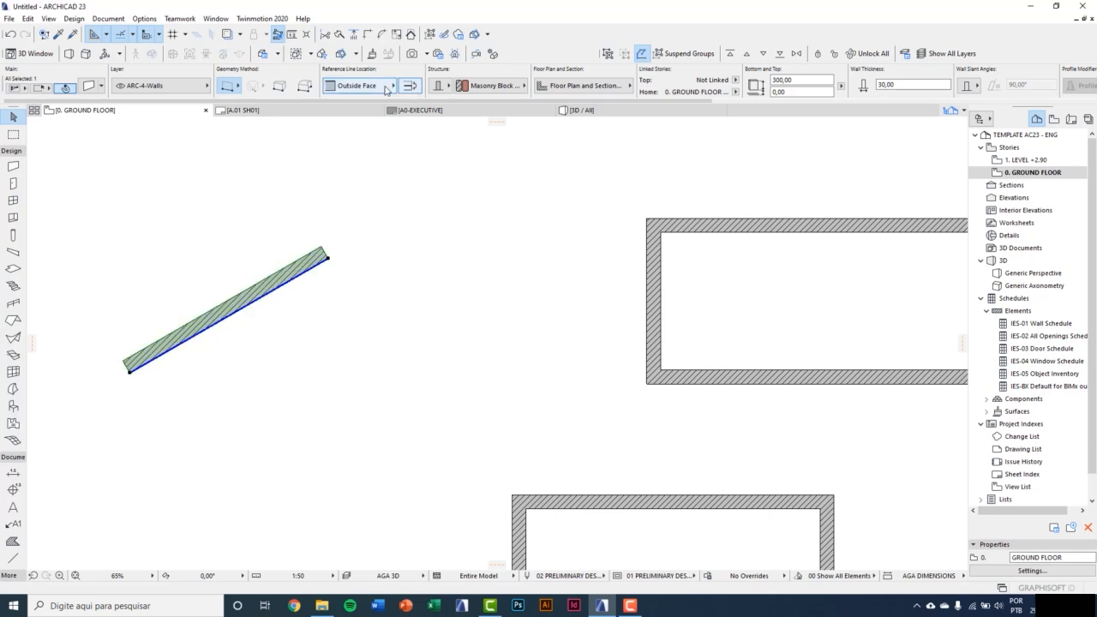
click(412, 89)
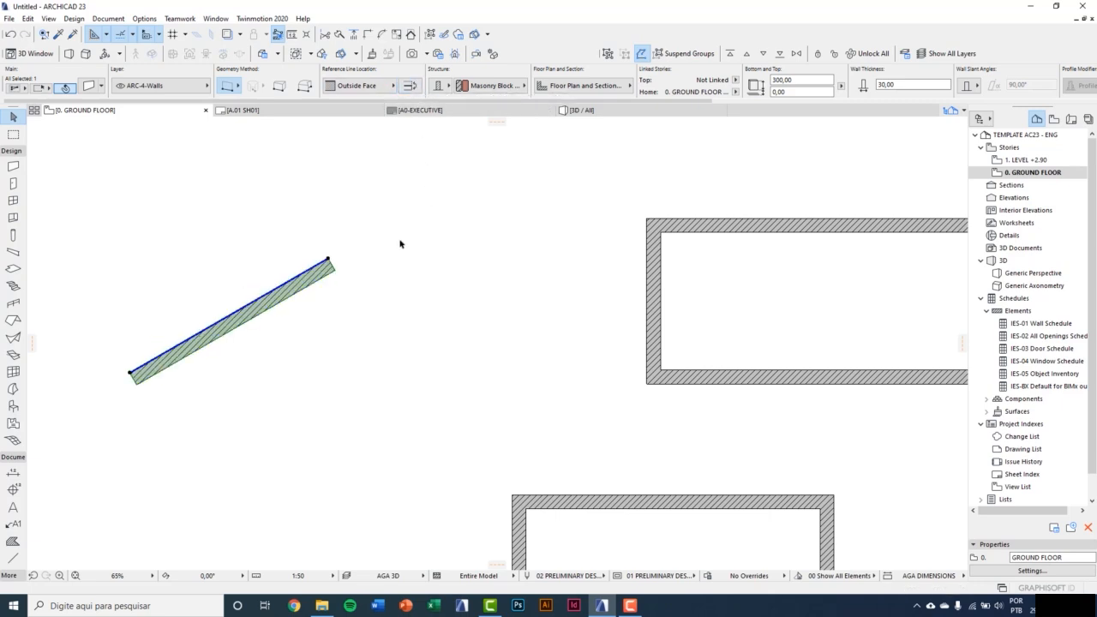
scroll(399, 244, down, 5)
click(698, 356)
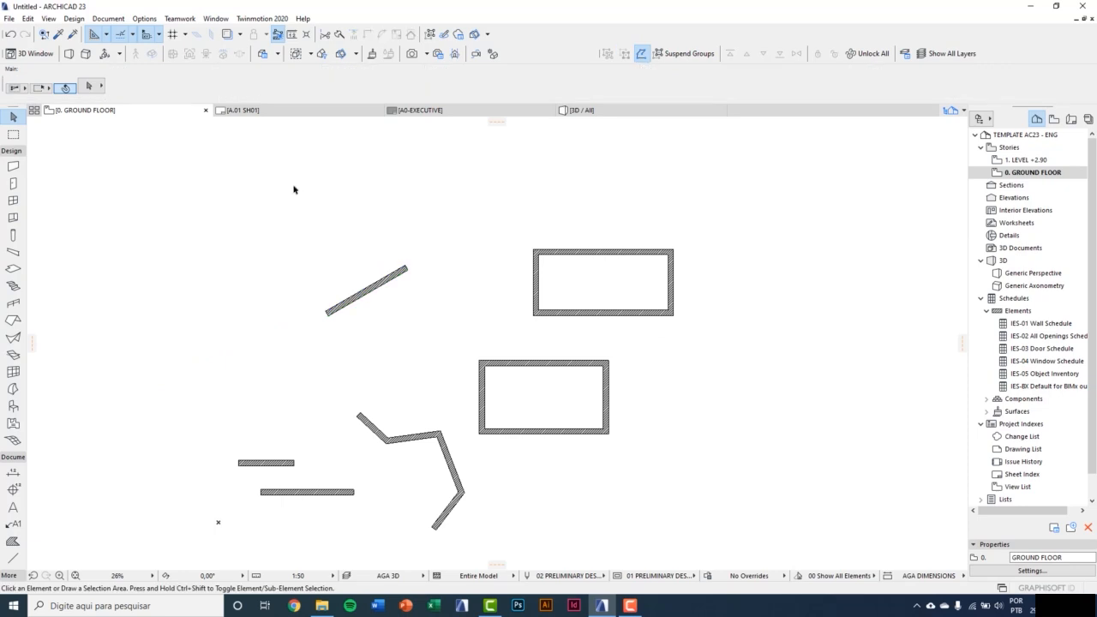
Start a single straight wall above the angled wall, using the straight geometry method.
click(13, 165)
middle_drag(270, 215, 270, 246)
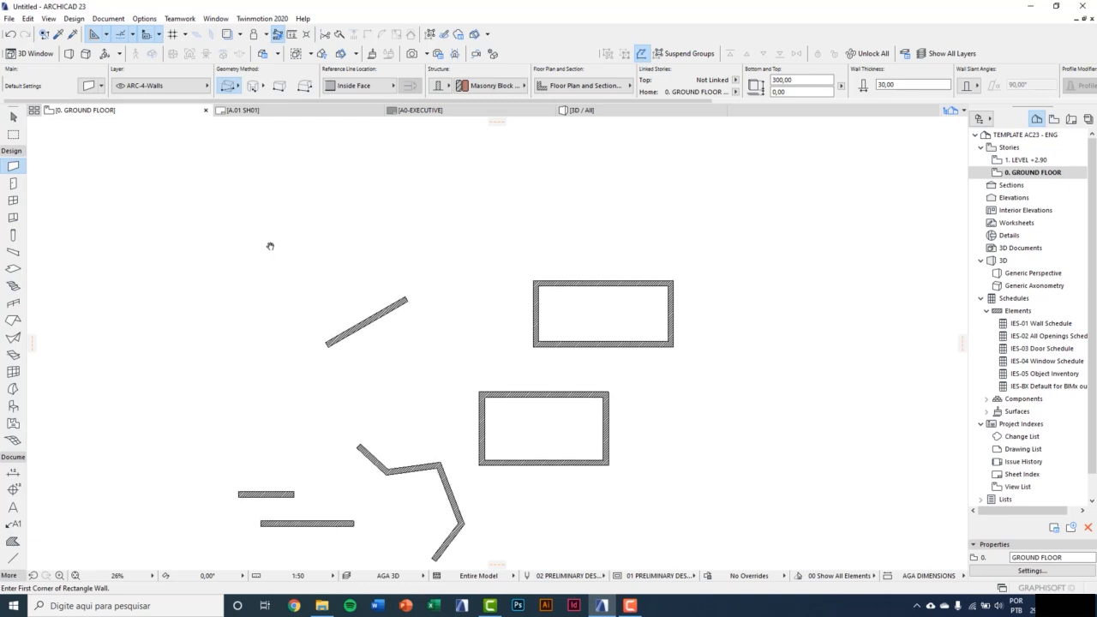
scroll(310, 215, up, 1)
click(230, 87)
click(236, 83)
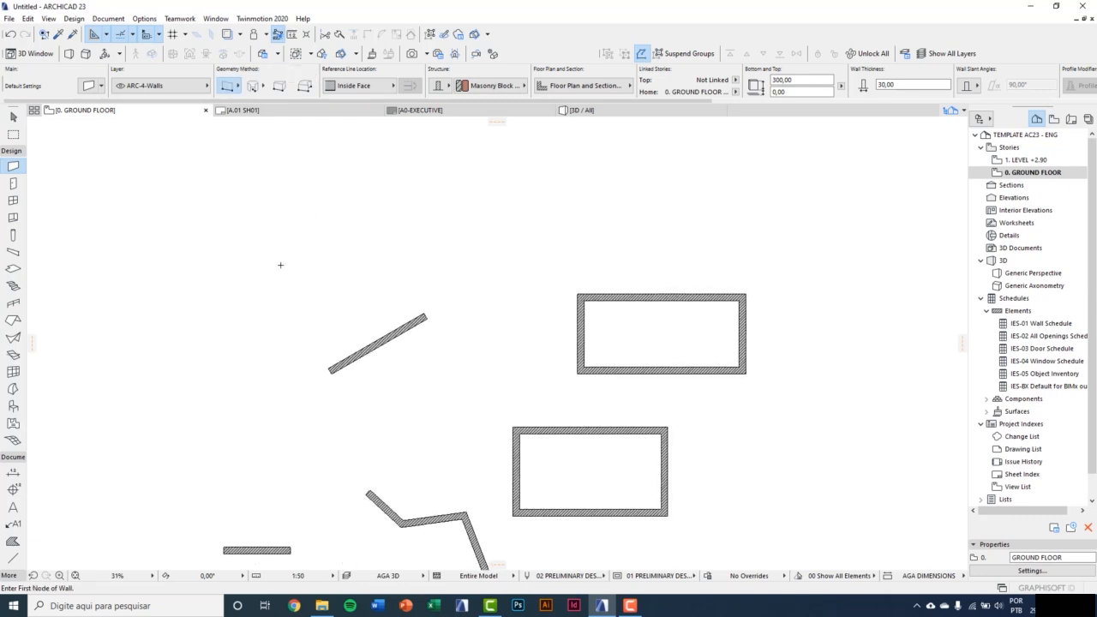
click(284, 240)
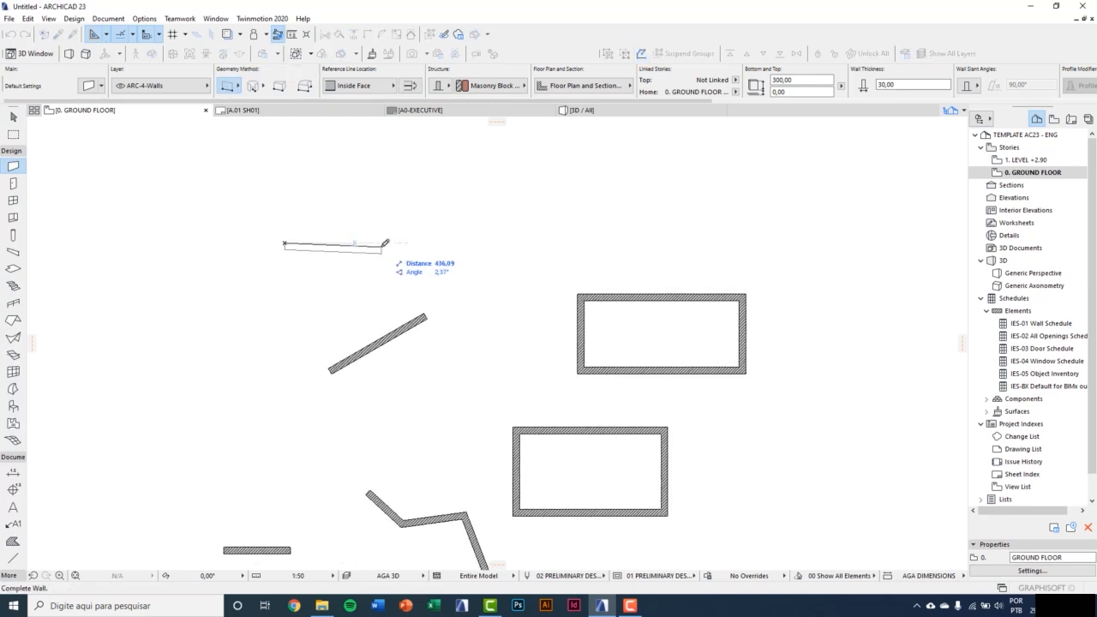
scroll(393, 241, up, 3)
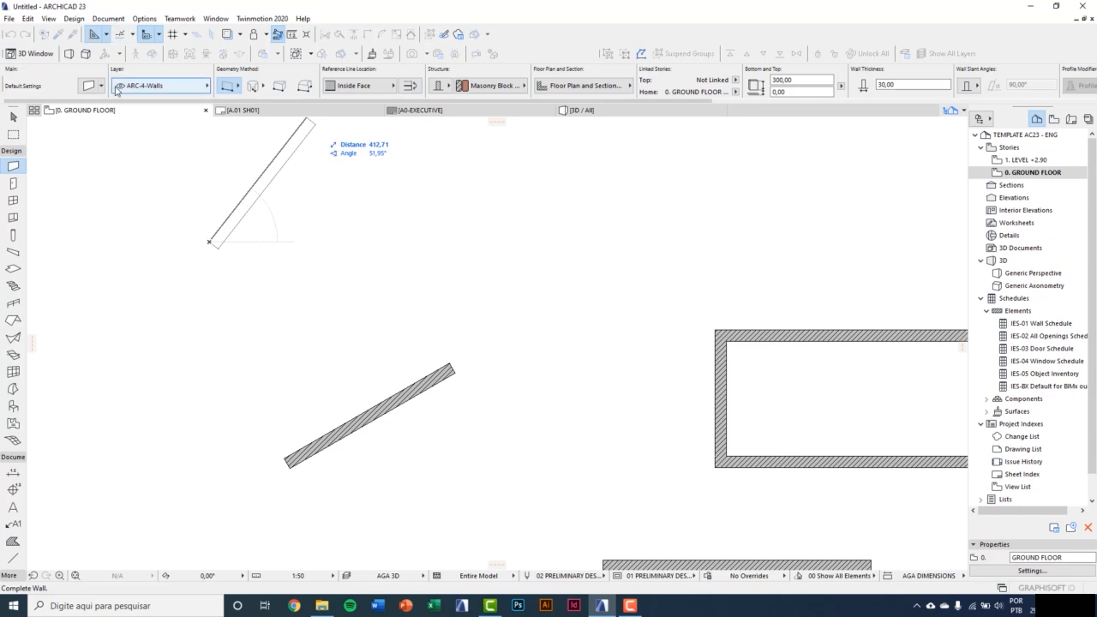
Check the Snap Guides and Snap Points options and discard the single wall in progress.
click(133, 35)
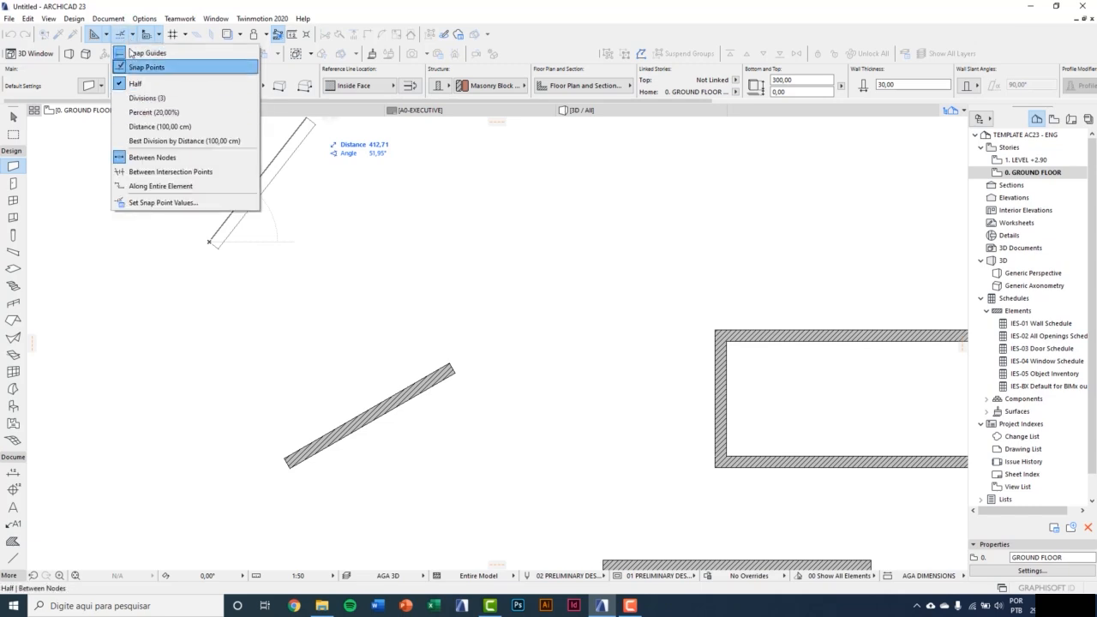
click(122, 39)
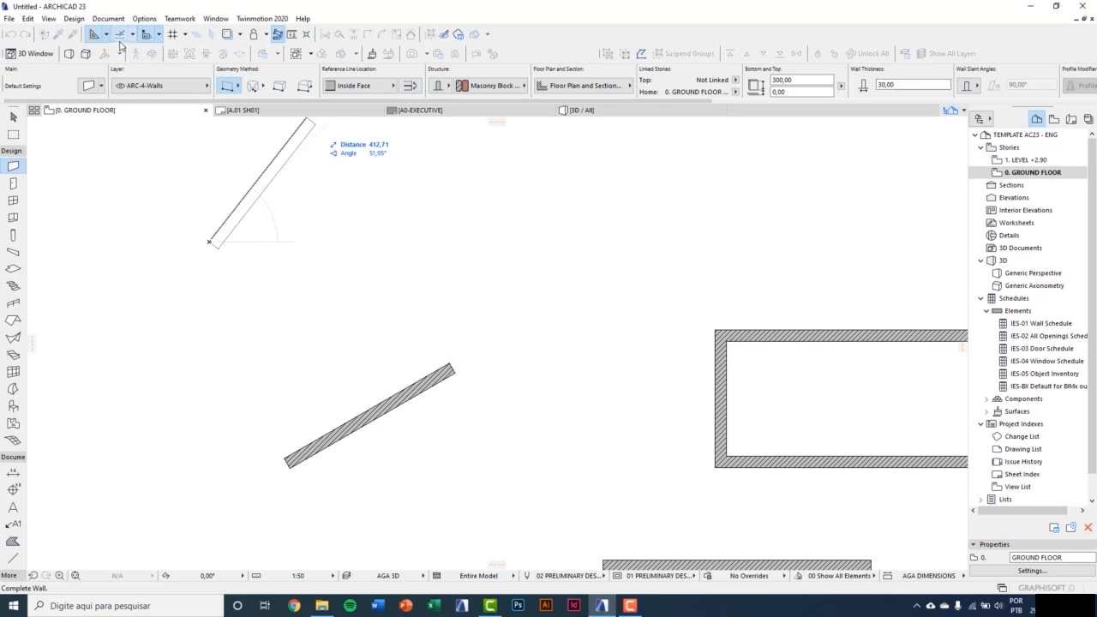
scroll(387, 237, down, 1)
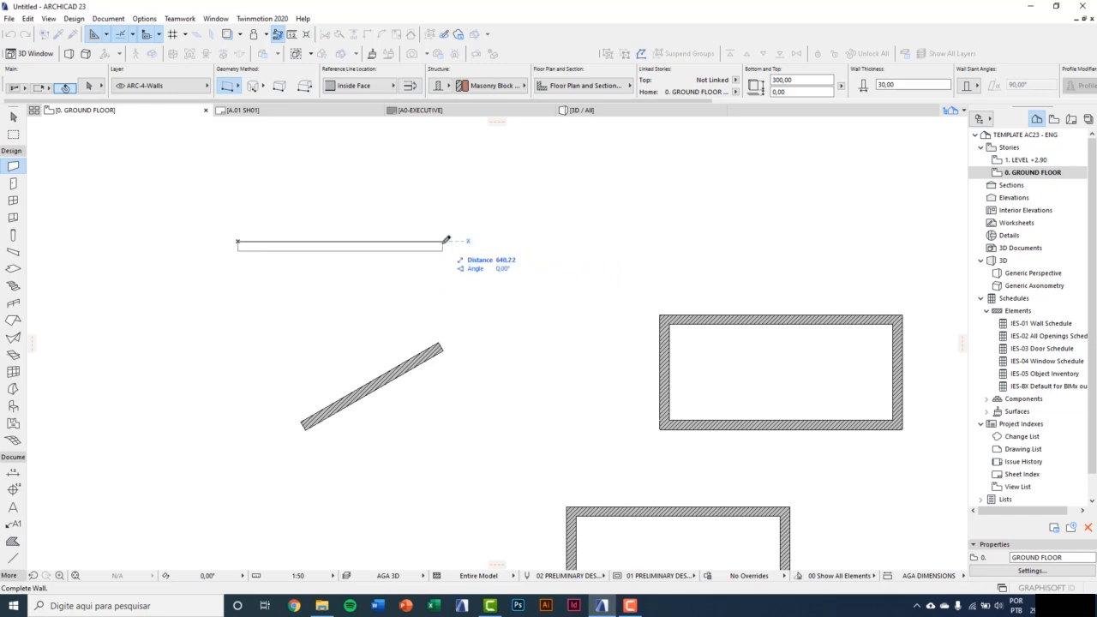
middle_drag(321, 223, 334, 331)
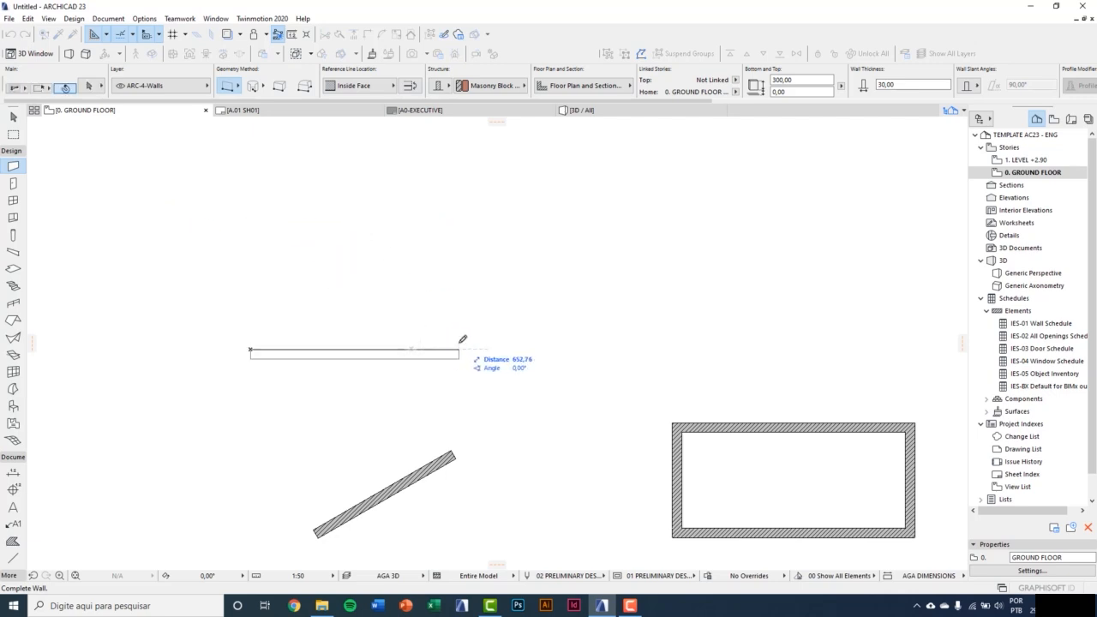
key(Escape)
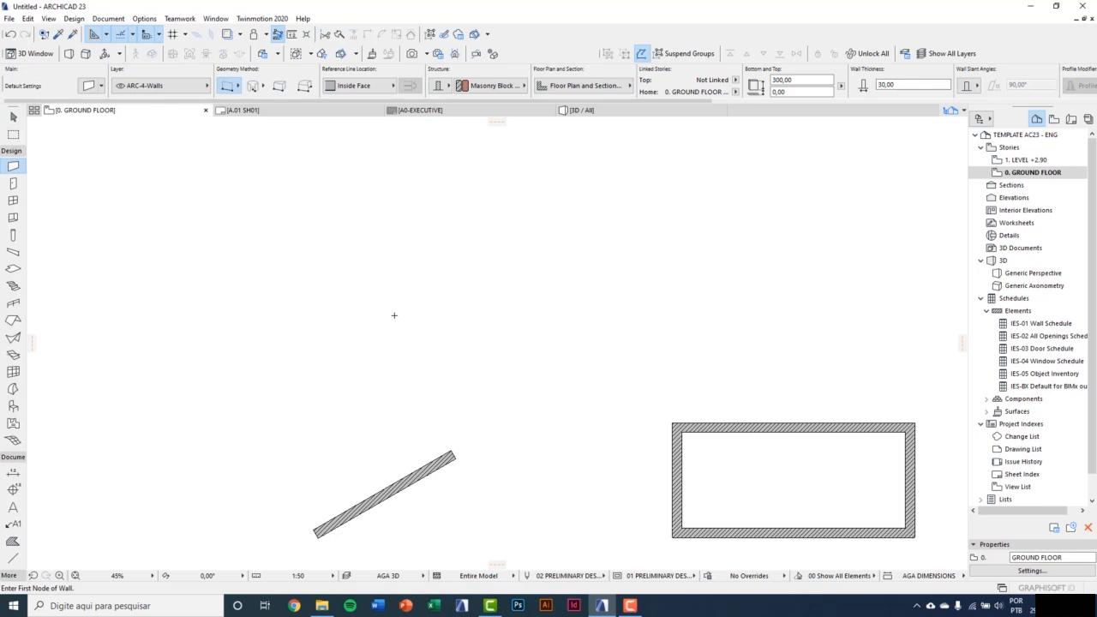
Examine the favorites offered for the Wall tool and for the Stair tool.
click(24, 167)
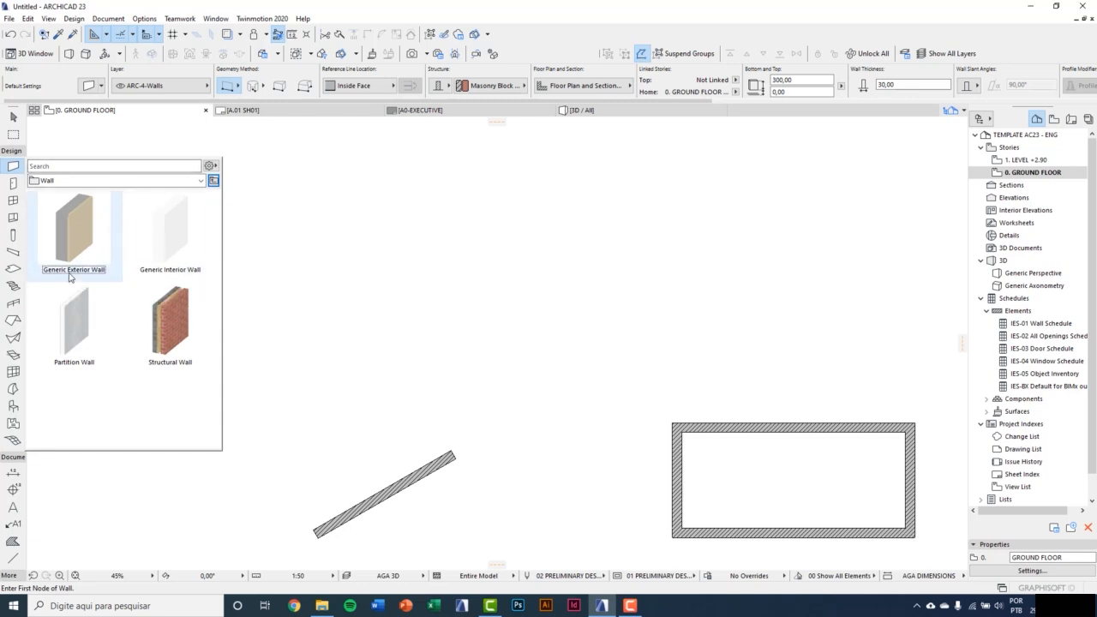
click(13, 287)
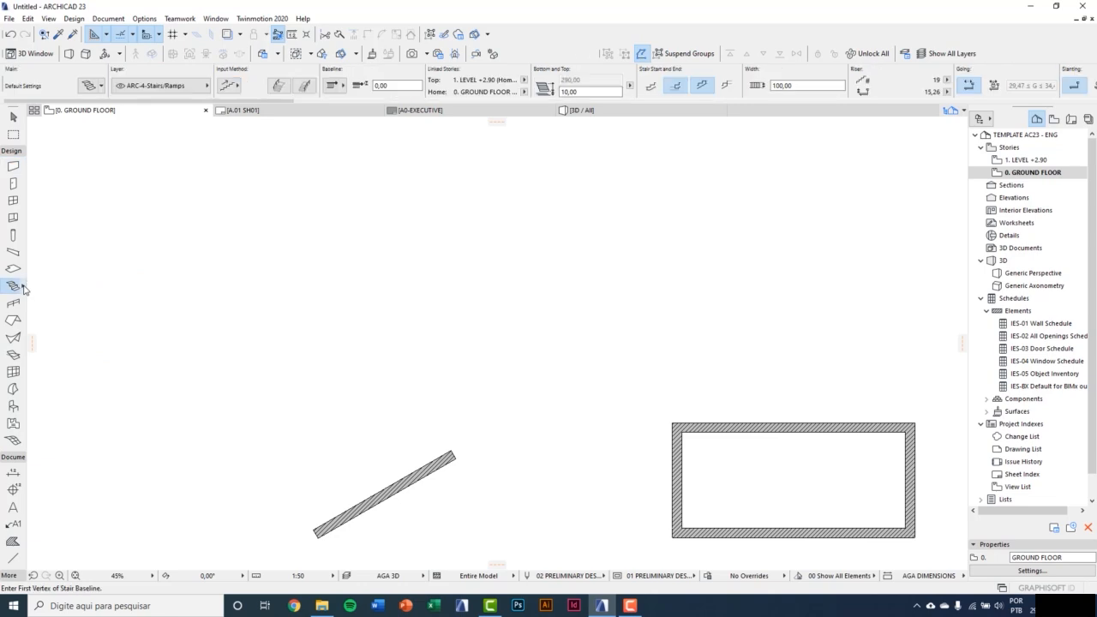
click(24, 287)
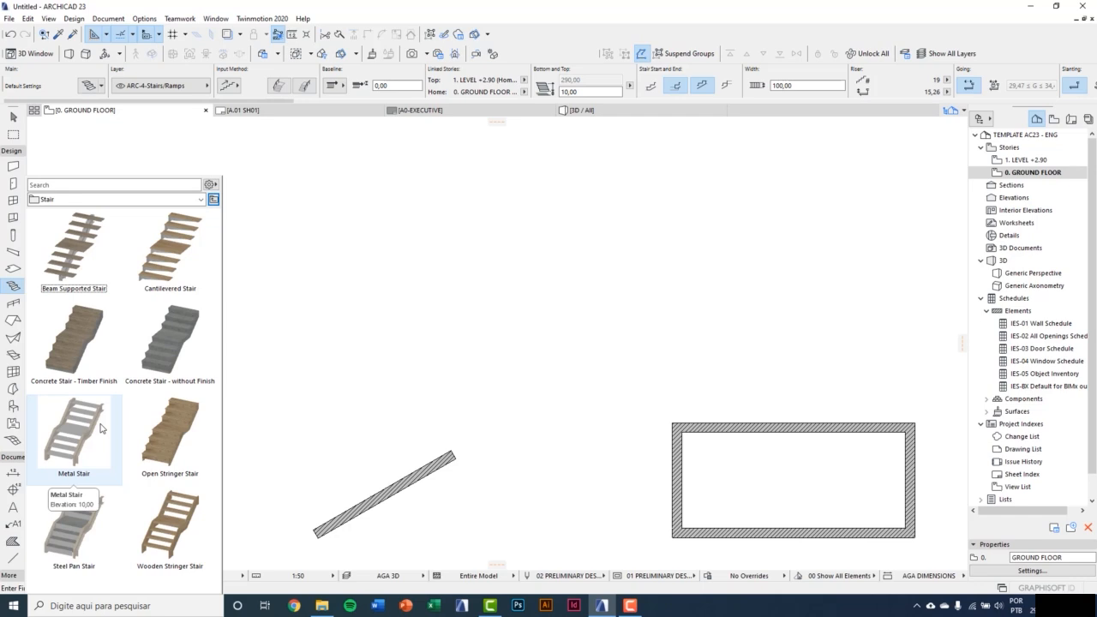
click(385, 331)
Draw a nearly horizontal straight wall with a generic wall structure above the angled wall.
click(14, 167)
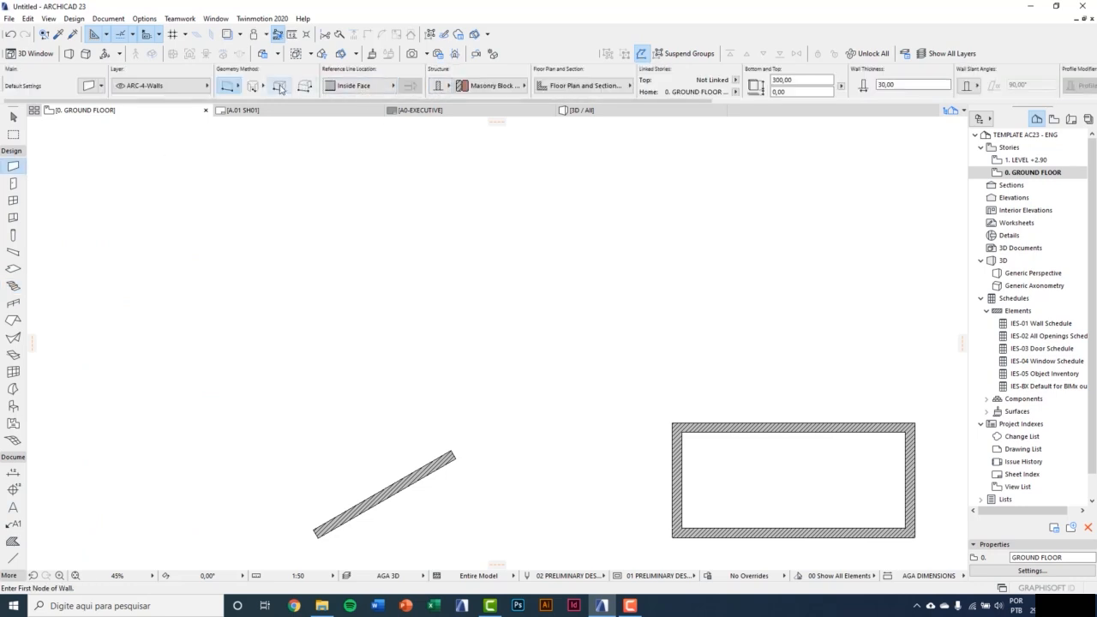
click(439, 88)
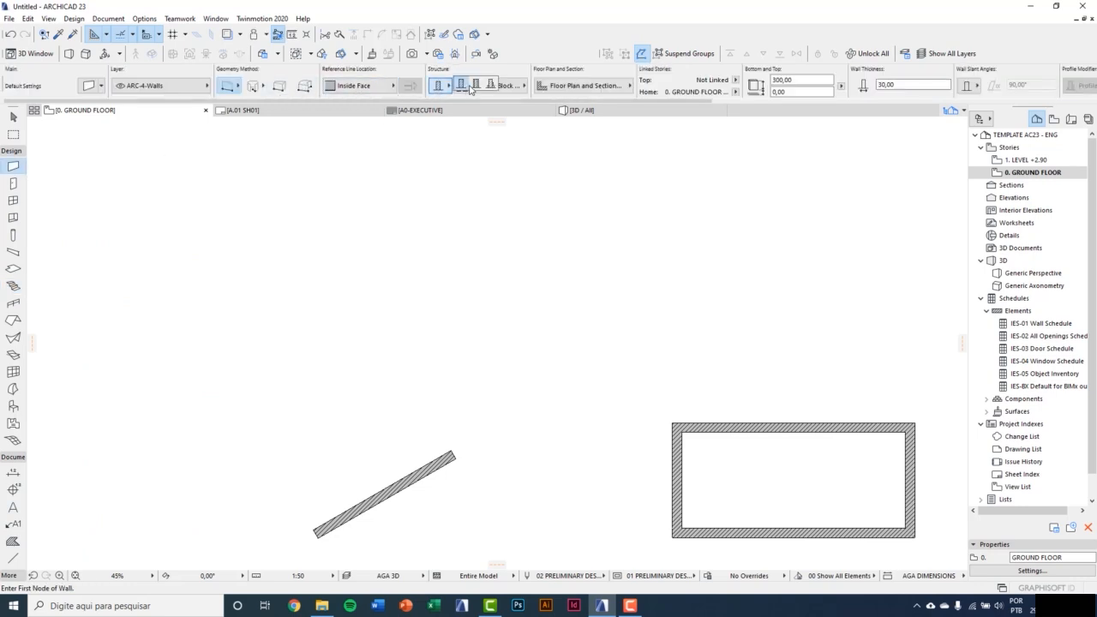
click(545, 266)
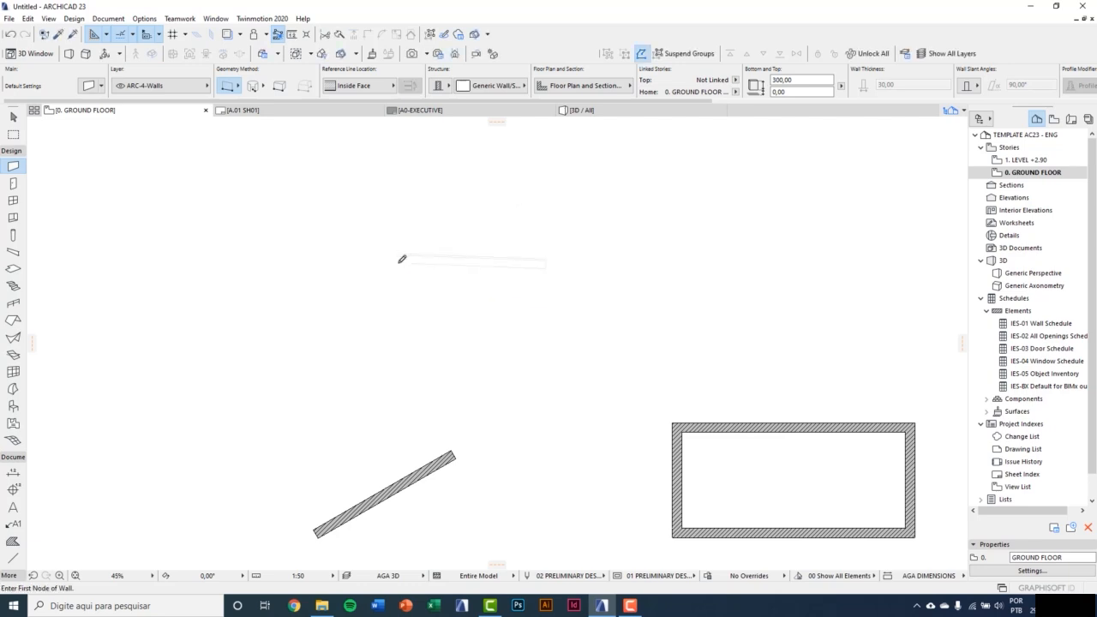
scroll(412, 263, up, 3)
scroll(531, 254, up, 3)
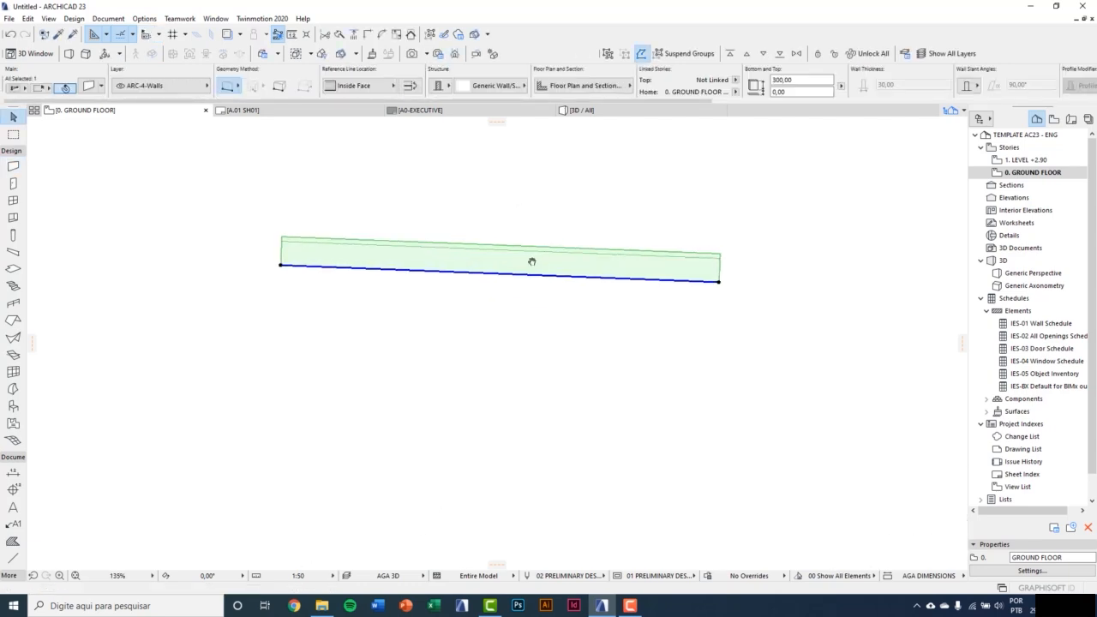
Examine how a new favorite is created from the selected wall's settings, closing the dialogs without saving one.
click(13, 167)
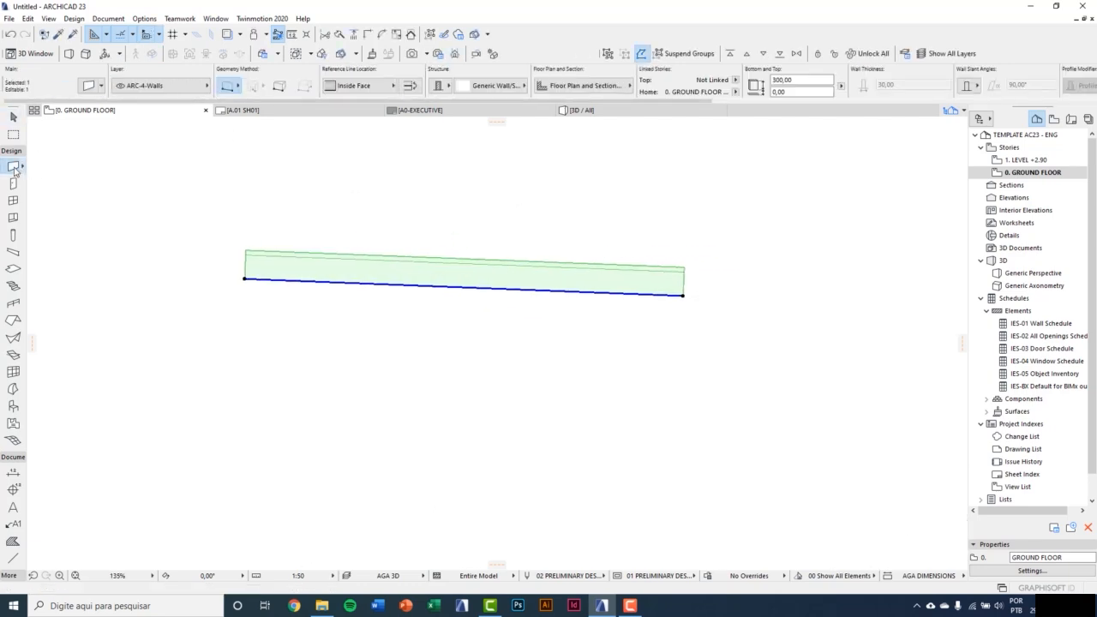
click(88, 85)
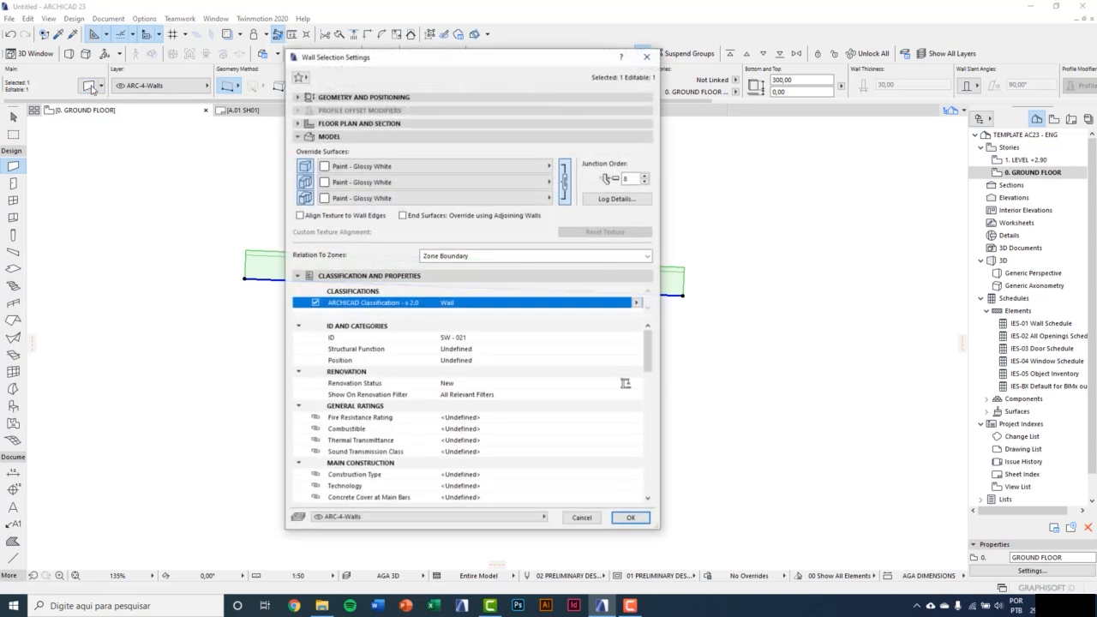
click(300, 78)
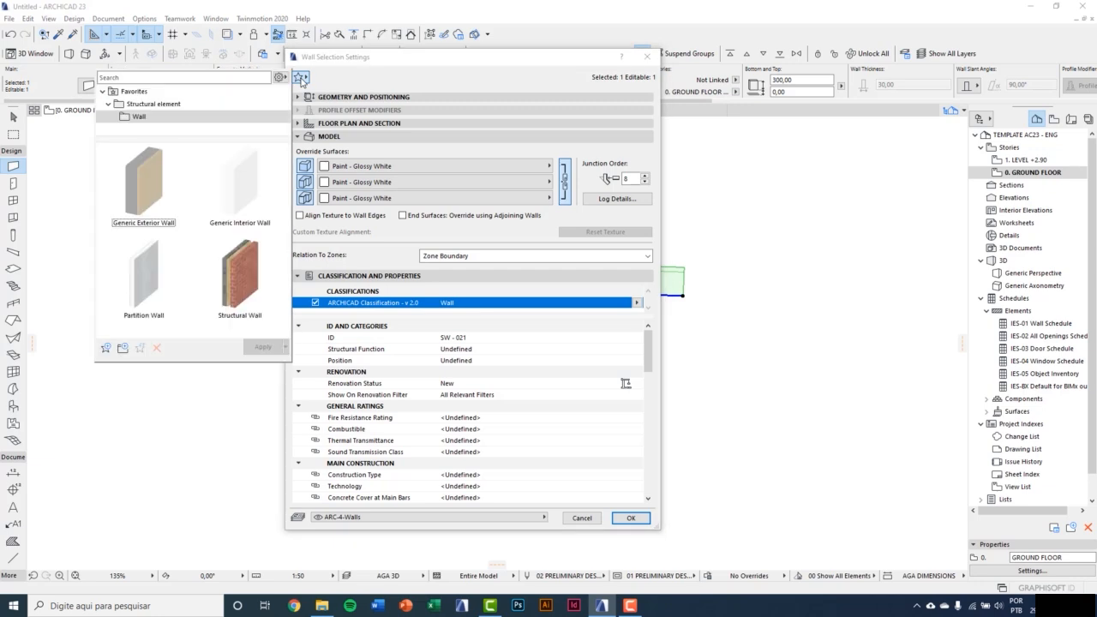
click(105, 350)
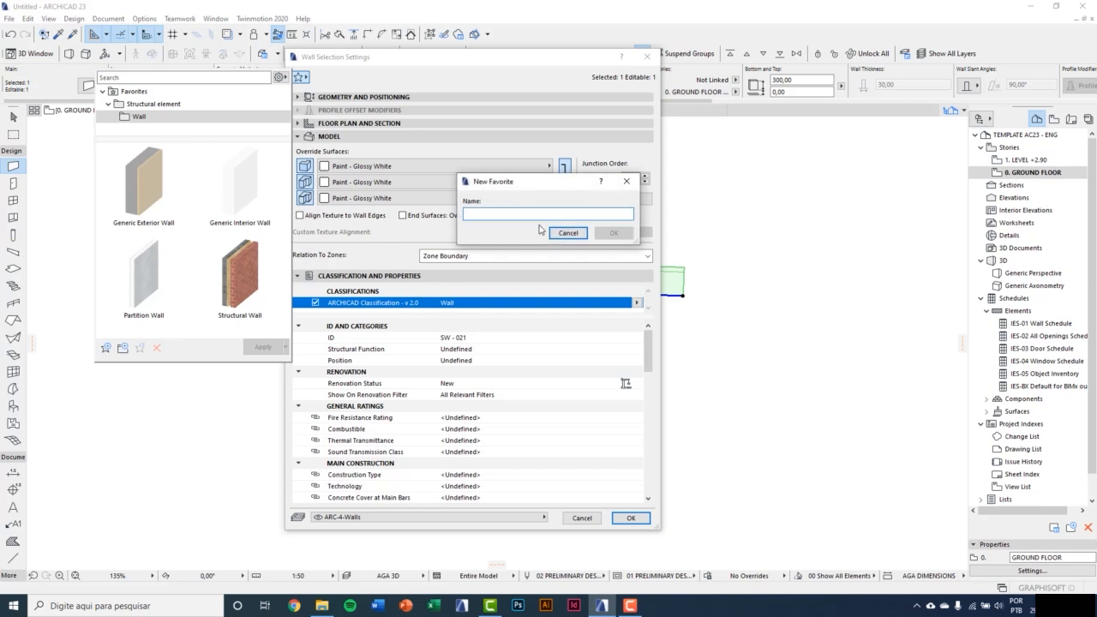
drag(514, 186, 404, 216)
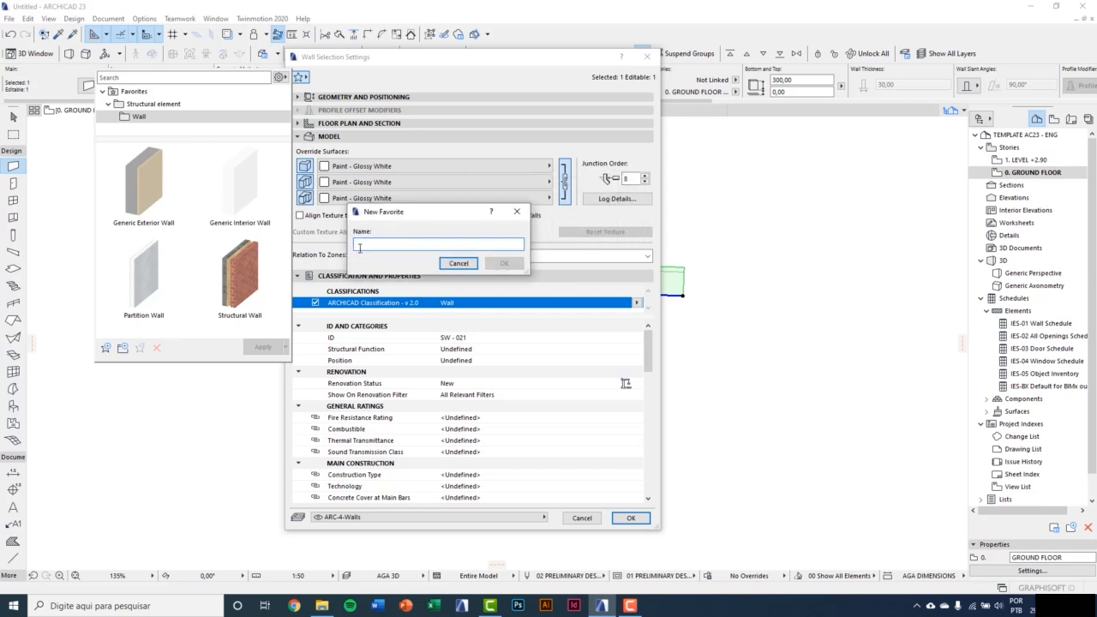
click(449, 264)
click(647, 57)
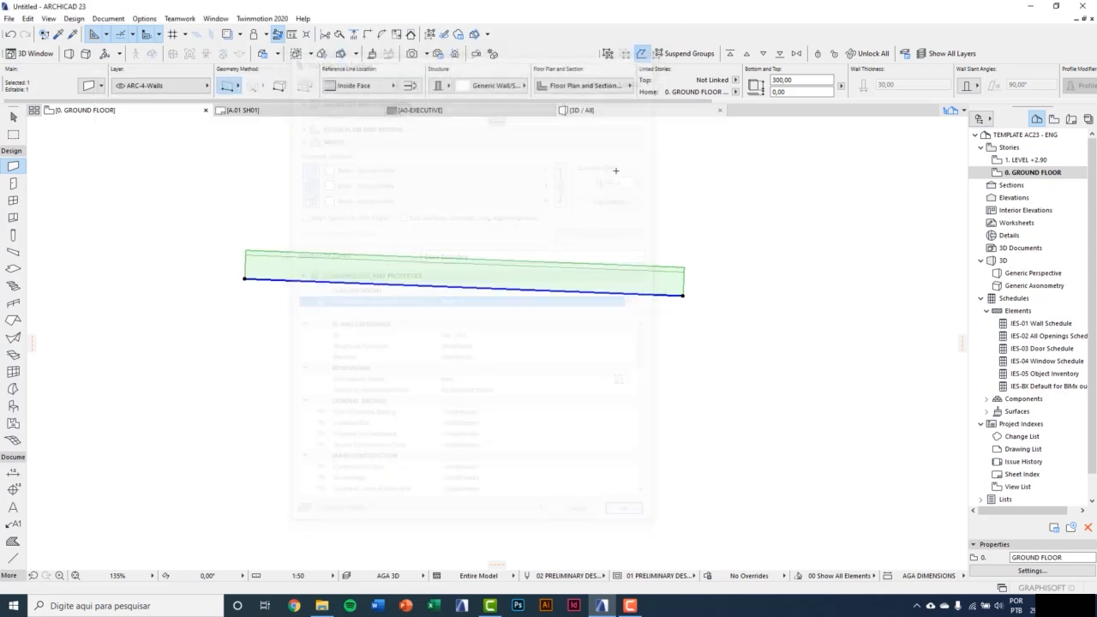
key(Escape)
Delete all the walls drawn on the ground floor.
scroll(519, 299, down, 5)
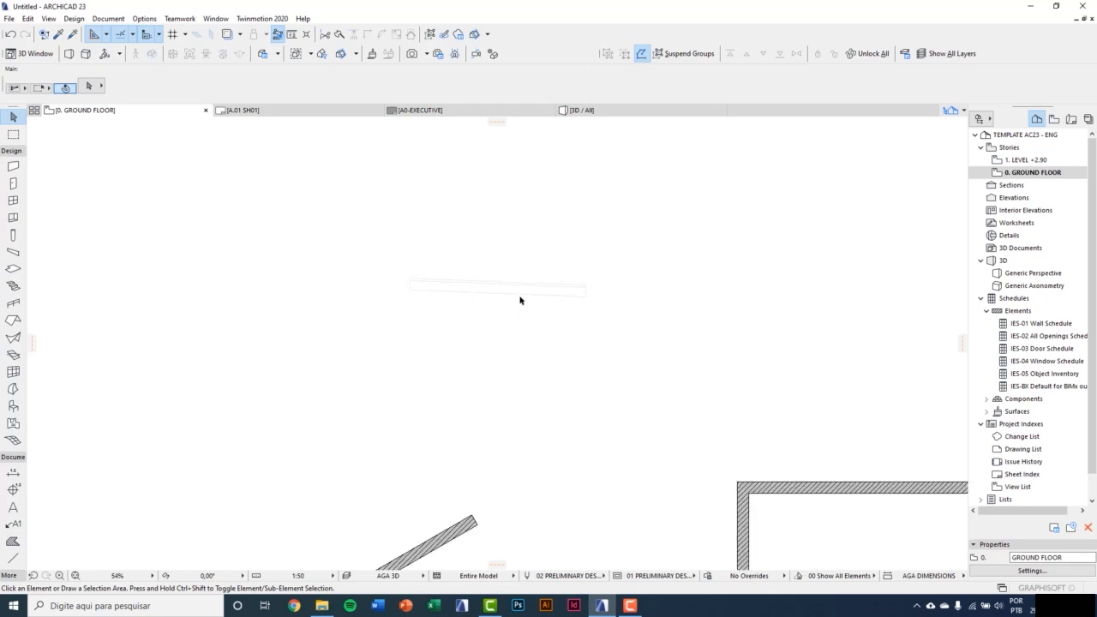
middle_drag(512, 359, 487, 299)
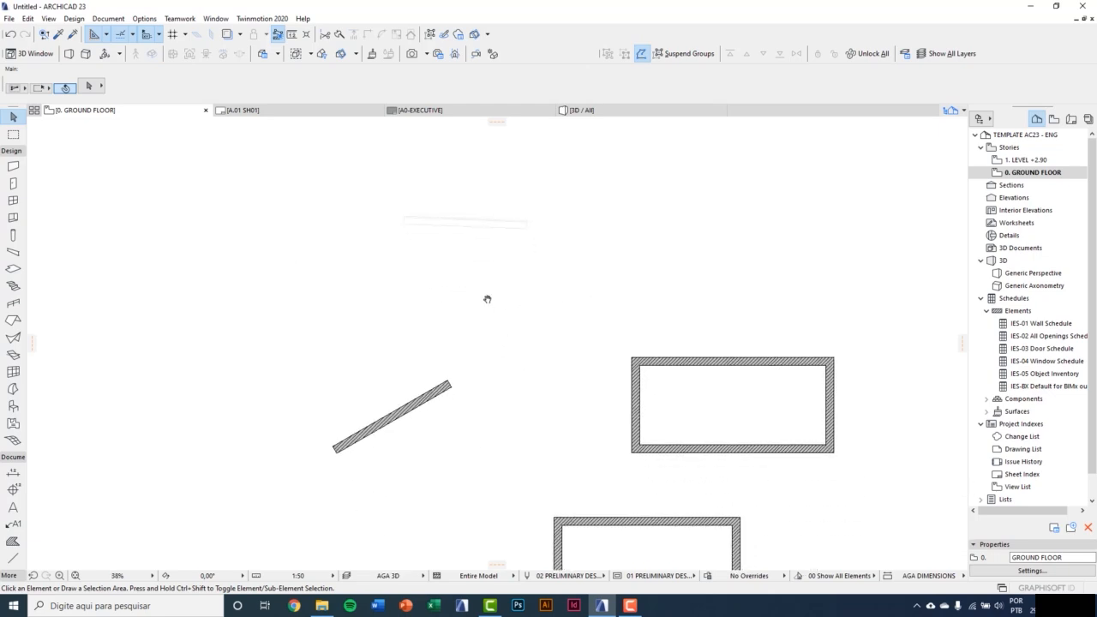
scroll(433, 283, down, 5)
mouse_move(341, 255)
mouse_down()
mouse_move(502, 364)
mouse_move(571, 448)
mouse_up()
key(Delete)
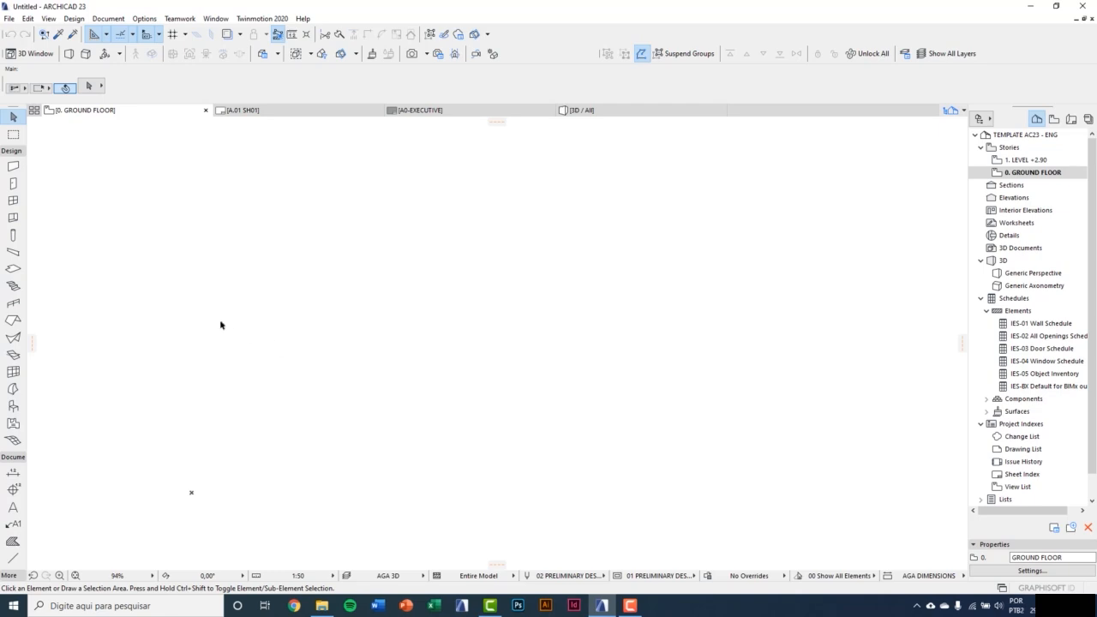
Draw a rectangular slab about 384 by 245 in the empty ground floor plan.
click(13, 269)
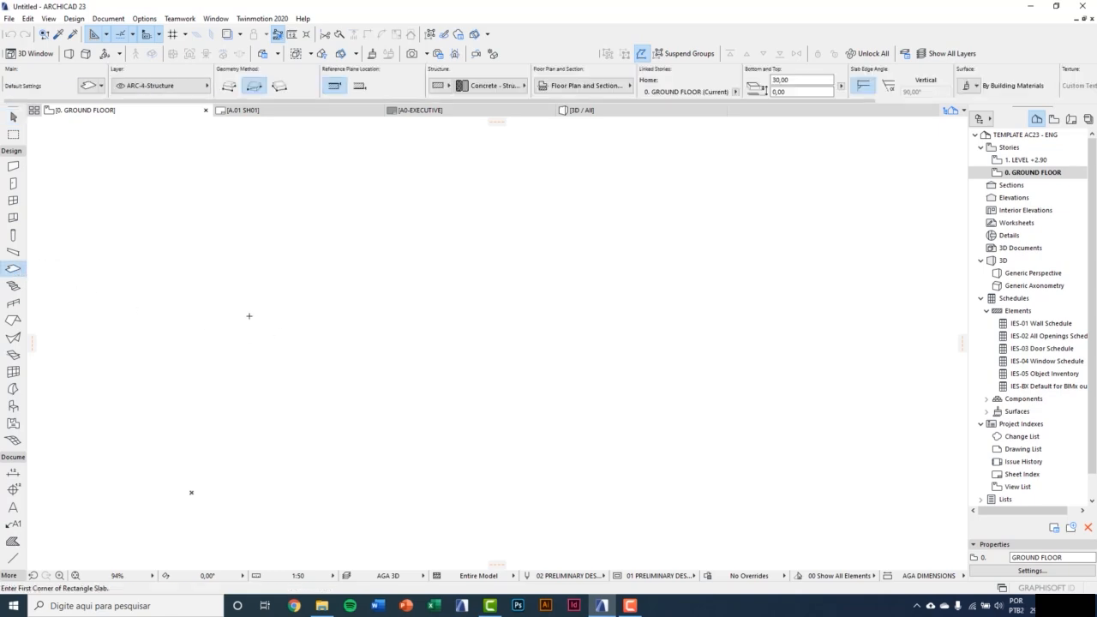
click(254, 301)
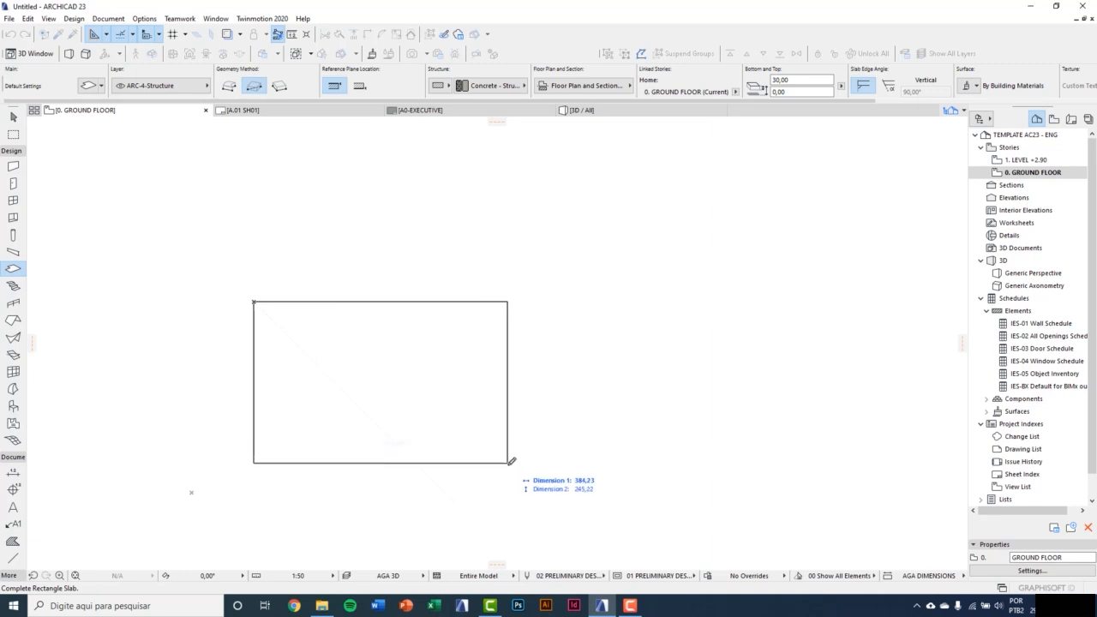
click(511, 461)
scroll(297, 389, up, 2)
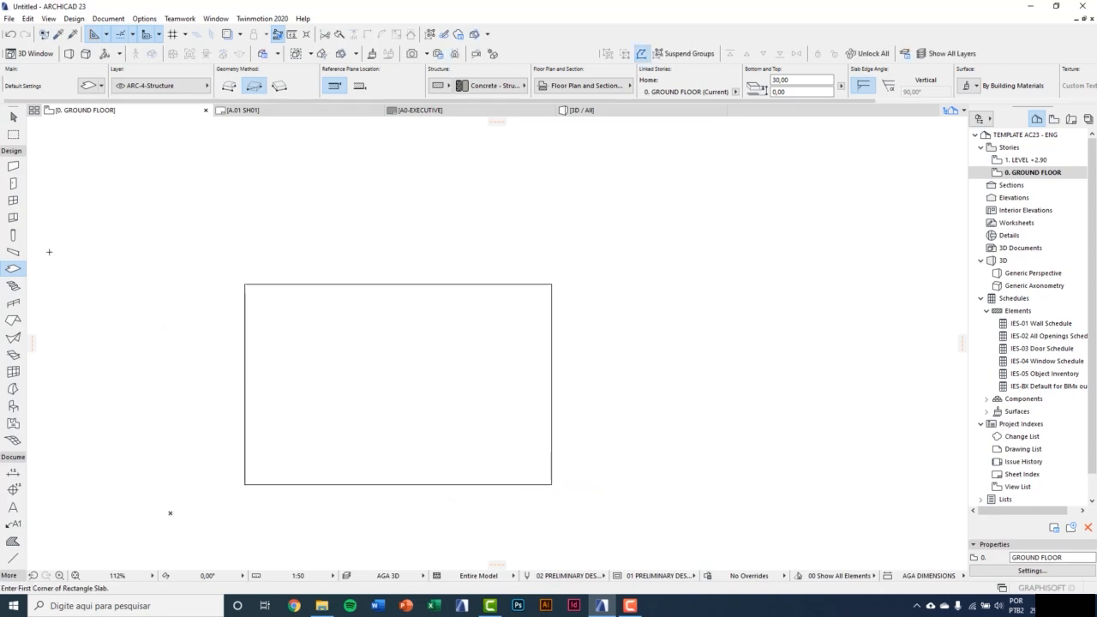
Draw a horizontal straight wall crossing the slab's left edge and ending inside the slab.
click(13, 166)
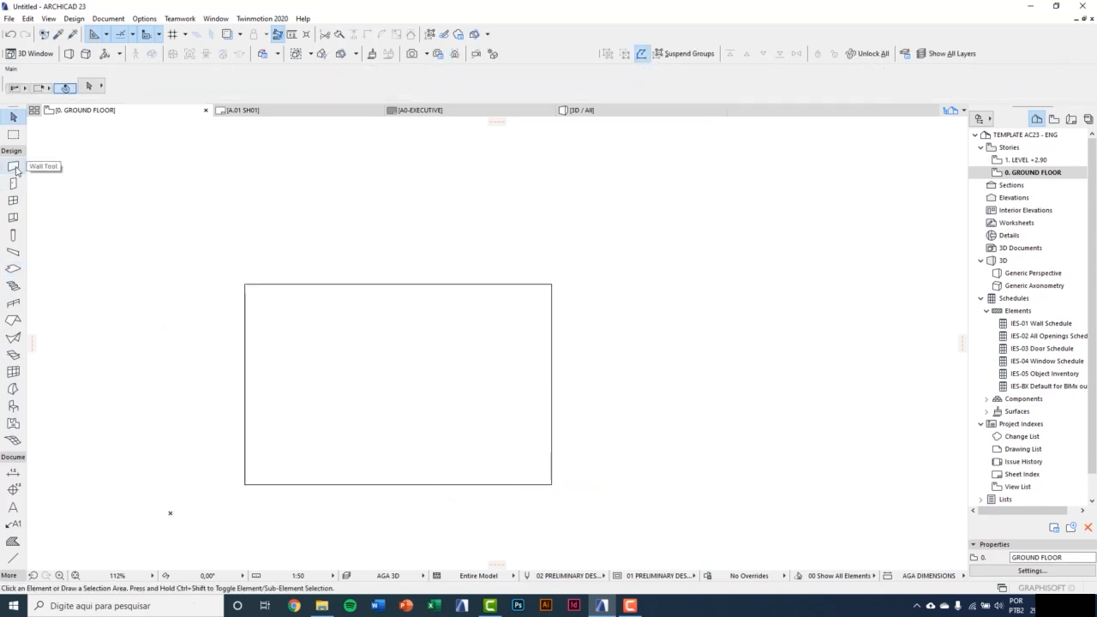
click(198, 383)
scroll(217, 372, down, 2)
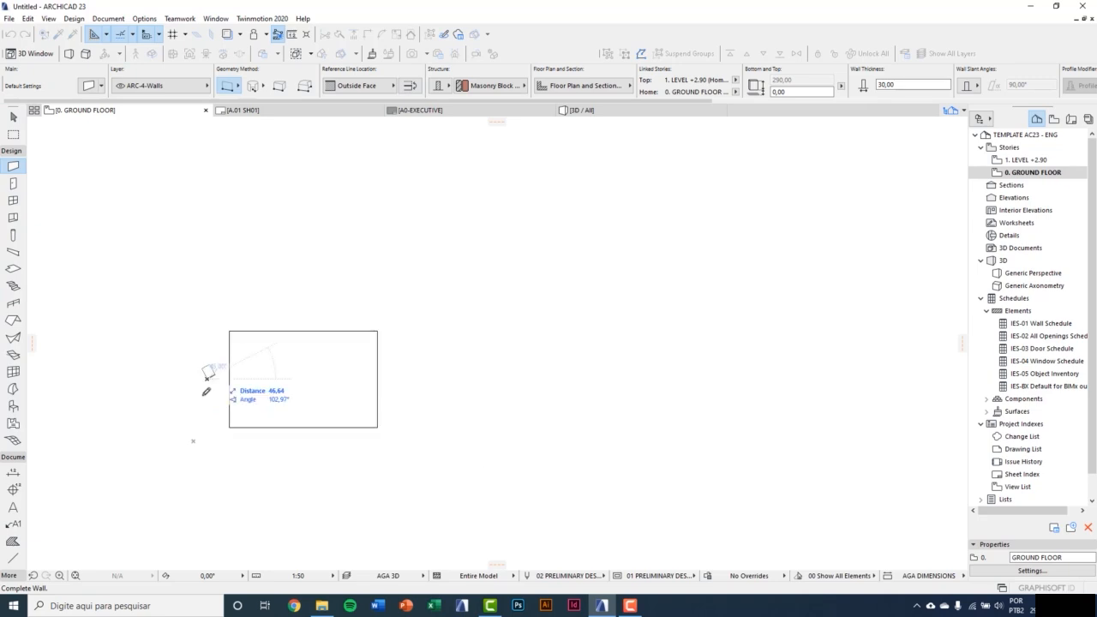
key(Escape)
click(158, 382)
click(286, 382)
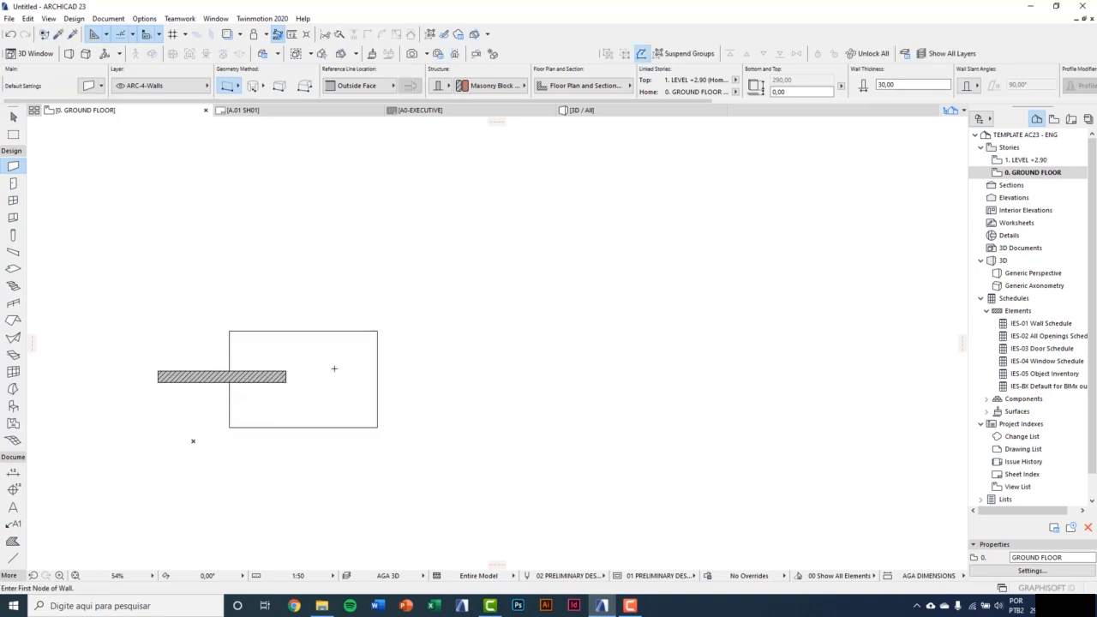
Draw a vertical straight wall beyond the slab's right edge, extending past the slab both above and below.
click(411, 354)
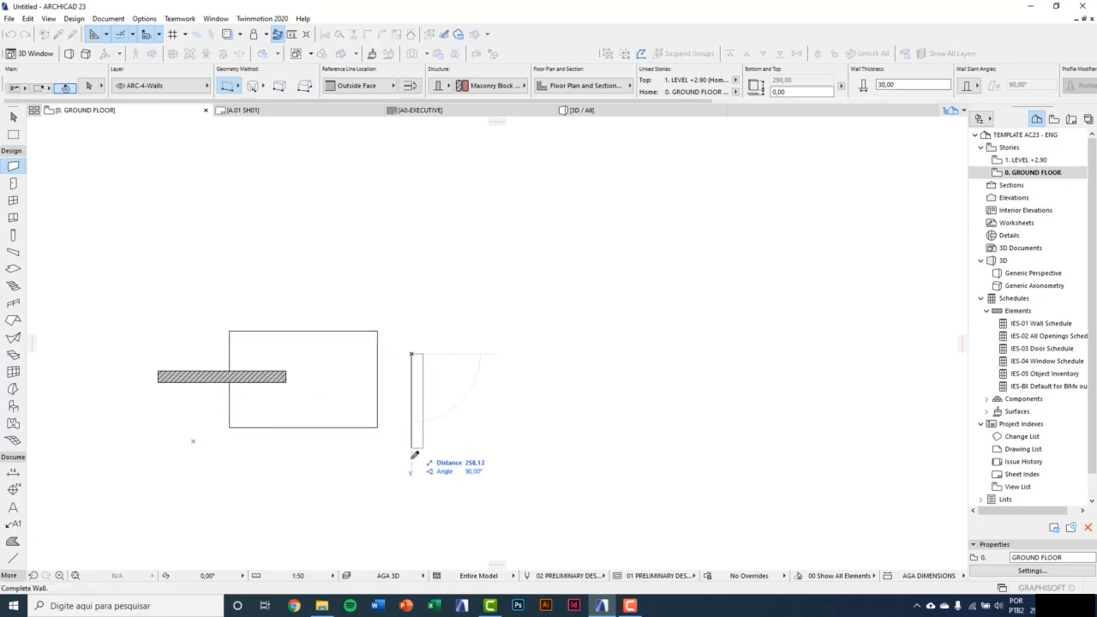
key(Escape)
click(435, 299)
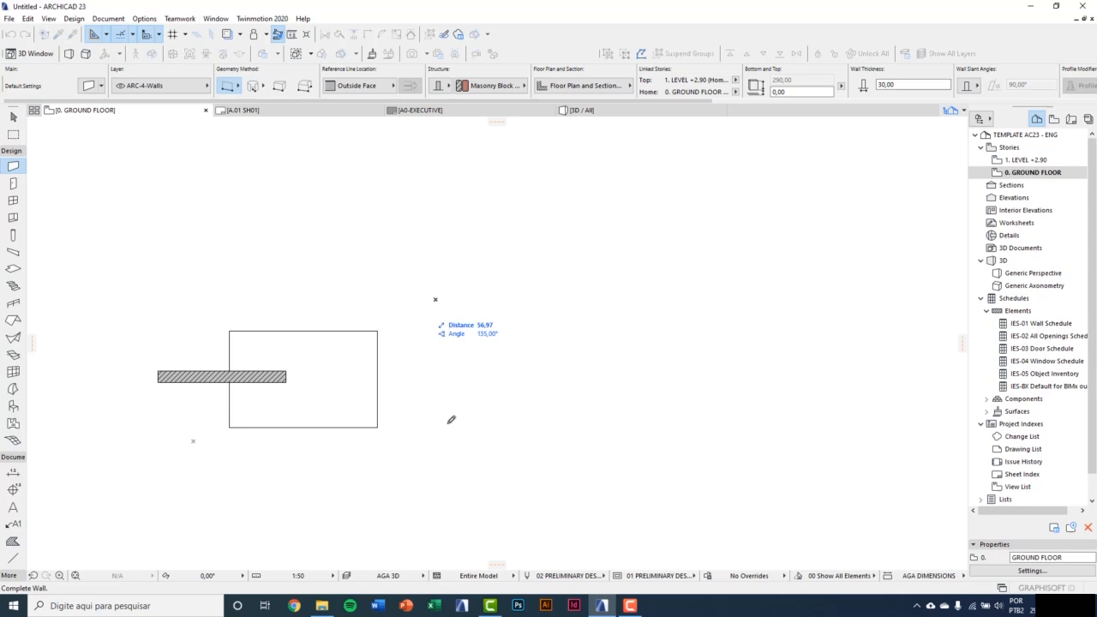
click(435, 484)
Replace the slab with a larger rectangular one that encloses the vertical wall and is crossed by the horizontal wall on its left edge.
shift+click(349, 381)
key(Delete)
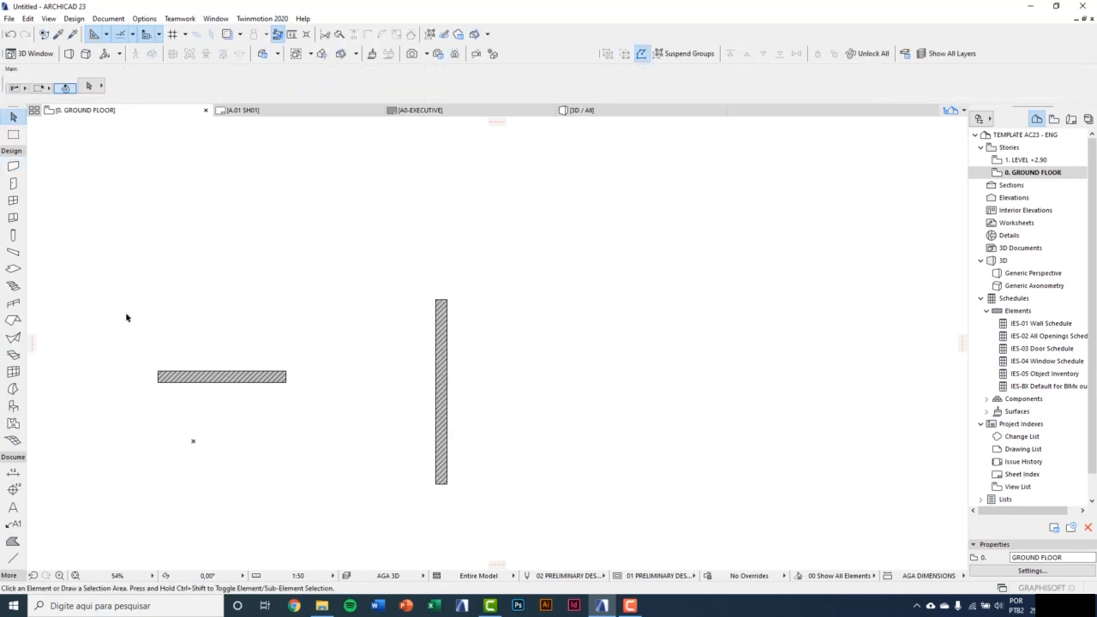
click(14, 269)
click(233, 248)
scroll(448, 371, down, 3)
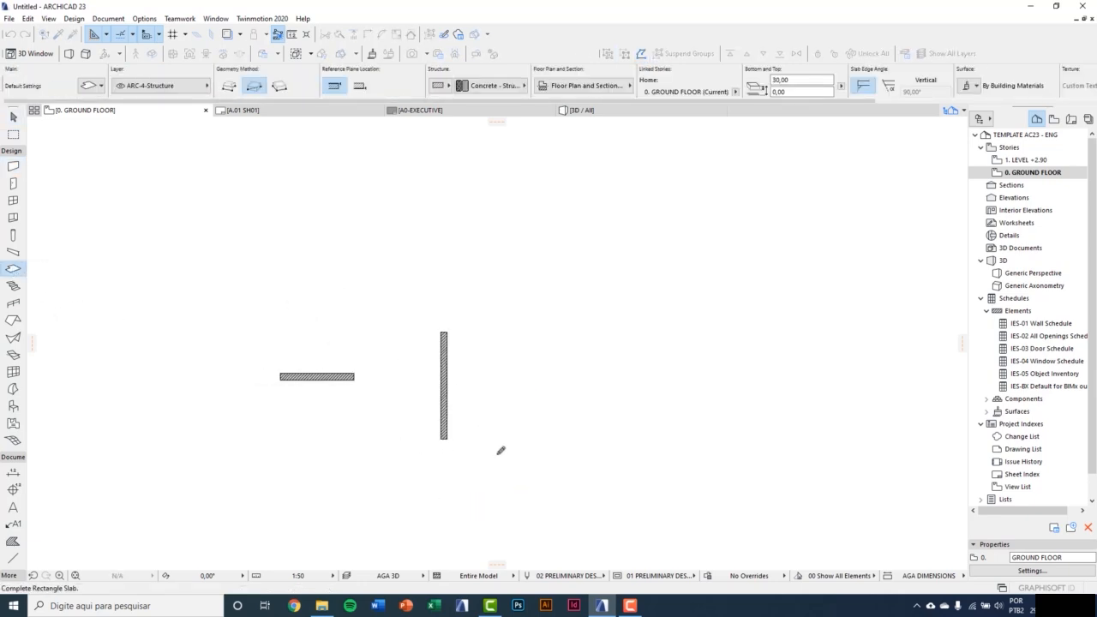
click(527, 472)
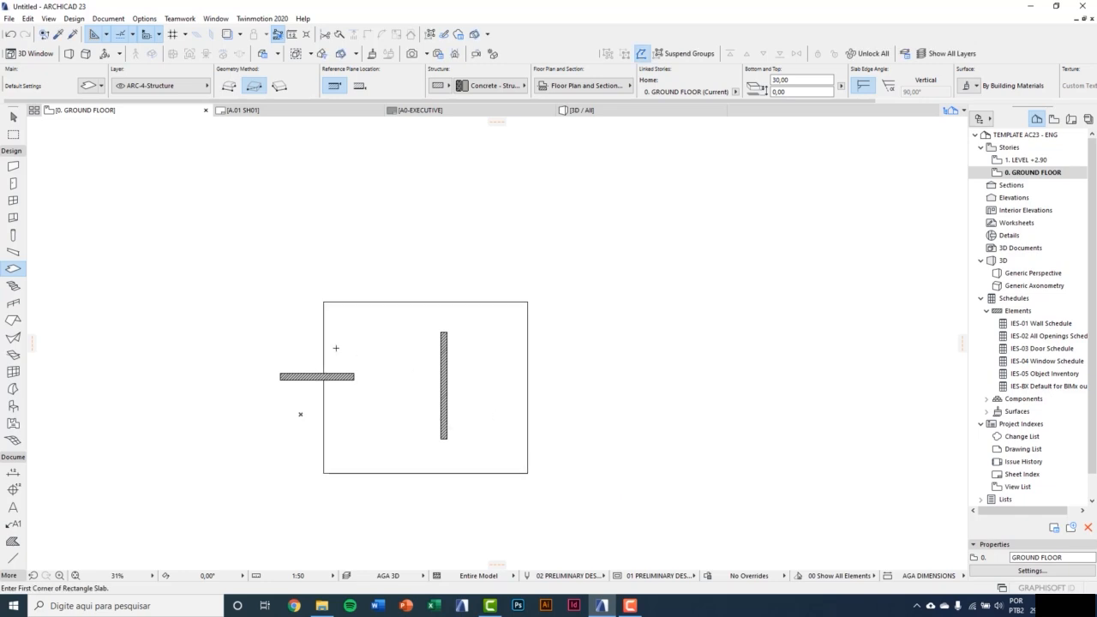
scroll(310, 353, up, 2)
key(Escape)
Move the horizontal wall so its right end meets the slab's left edge, and stretch that end back into the slab.
click(288, 381)
key(ctrl+d)
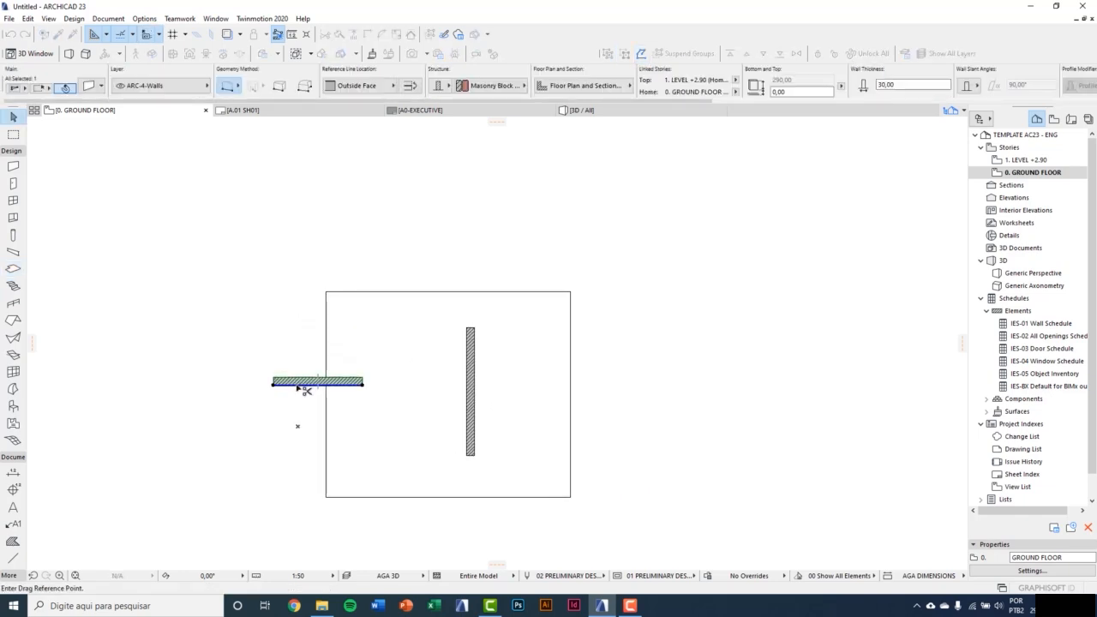
click(298, 386)
click(261, 399)
click(326, 399)
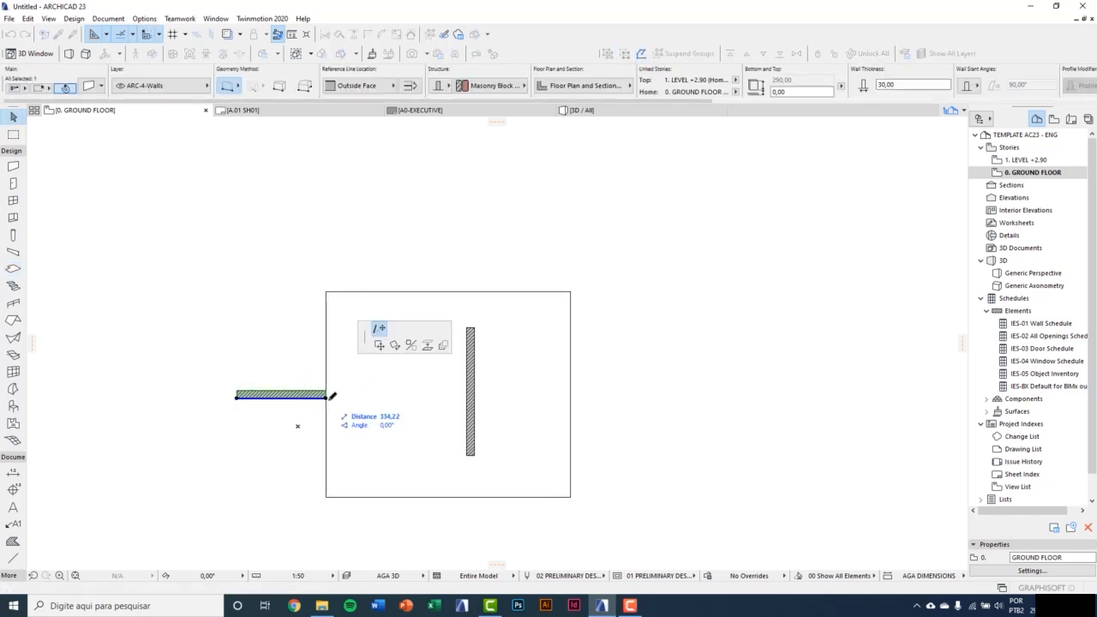
click(388, 398)
click(283, 349)
middle_drag(282, 347, 250, 344)
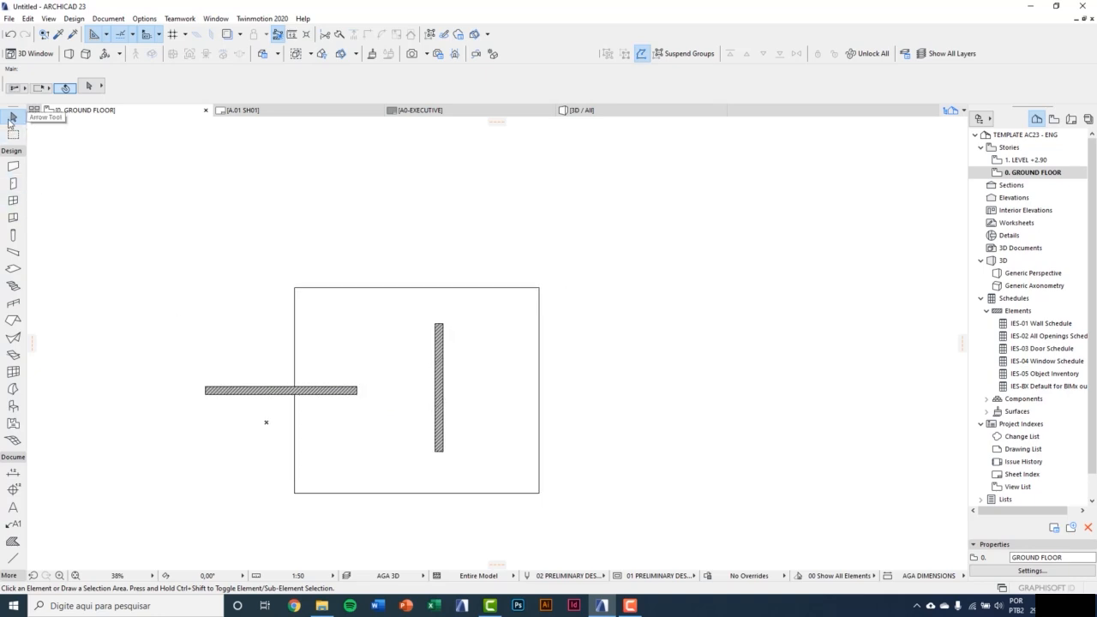
Select the slab by its surface and deselect it, then box-select the slab and horizontal wall using the partial-element selection method.
click(351, 323)
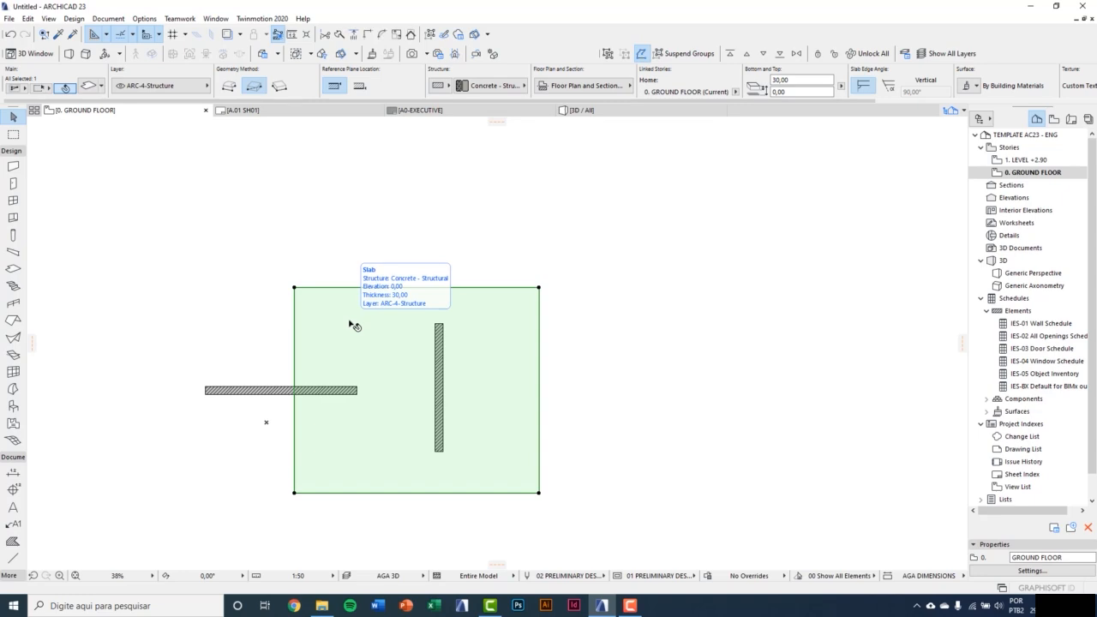
key(Escape)
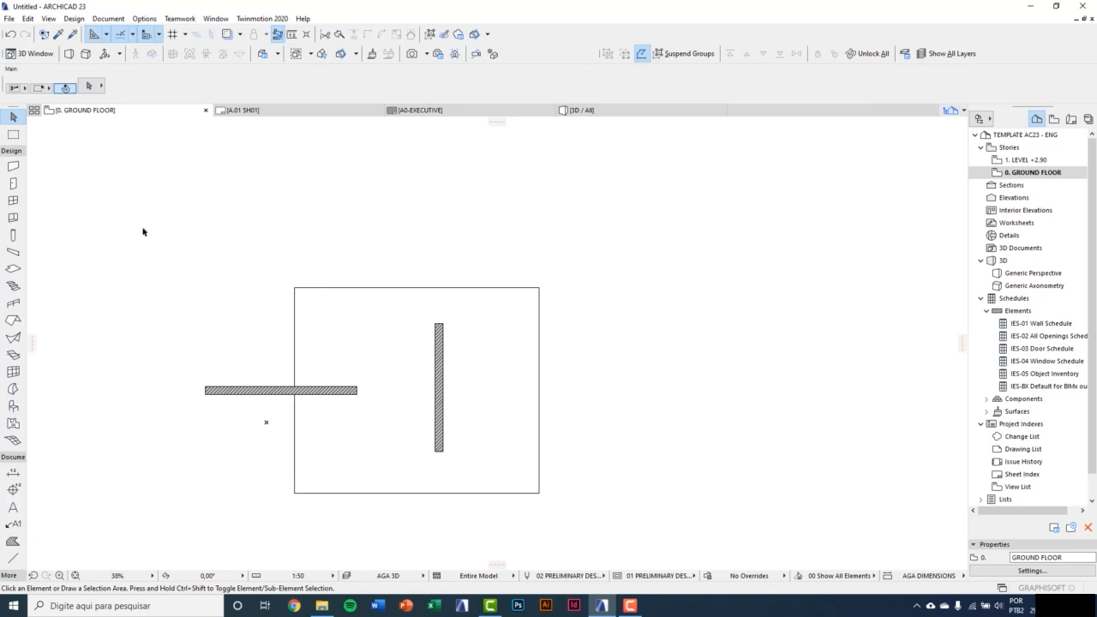
click(24, 91)
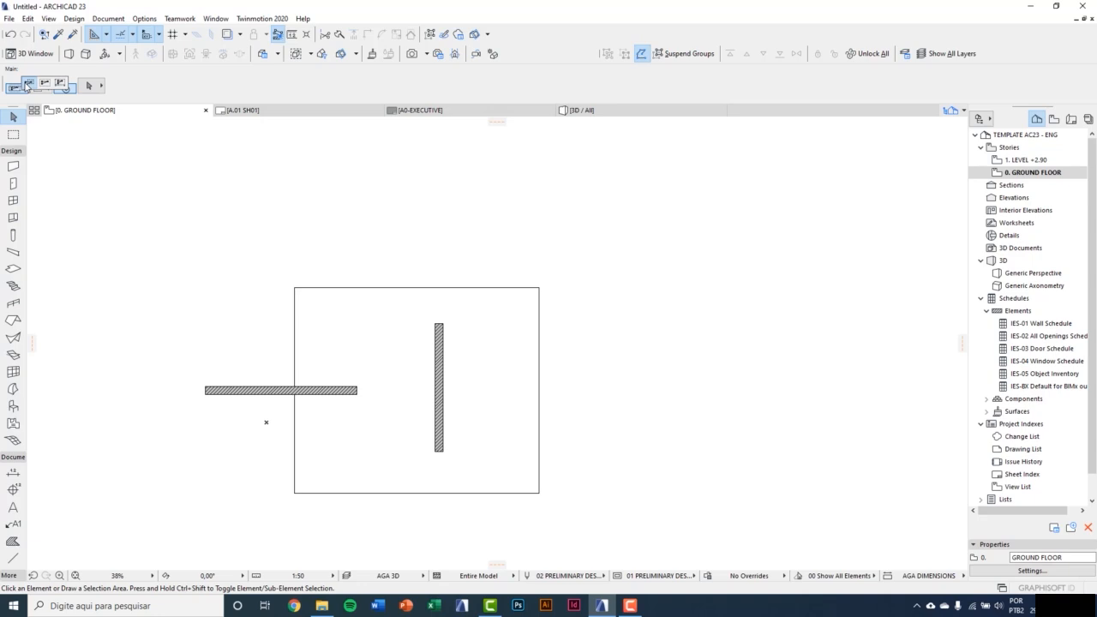
click(26, 85)
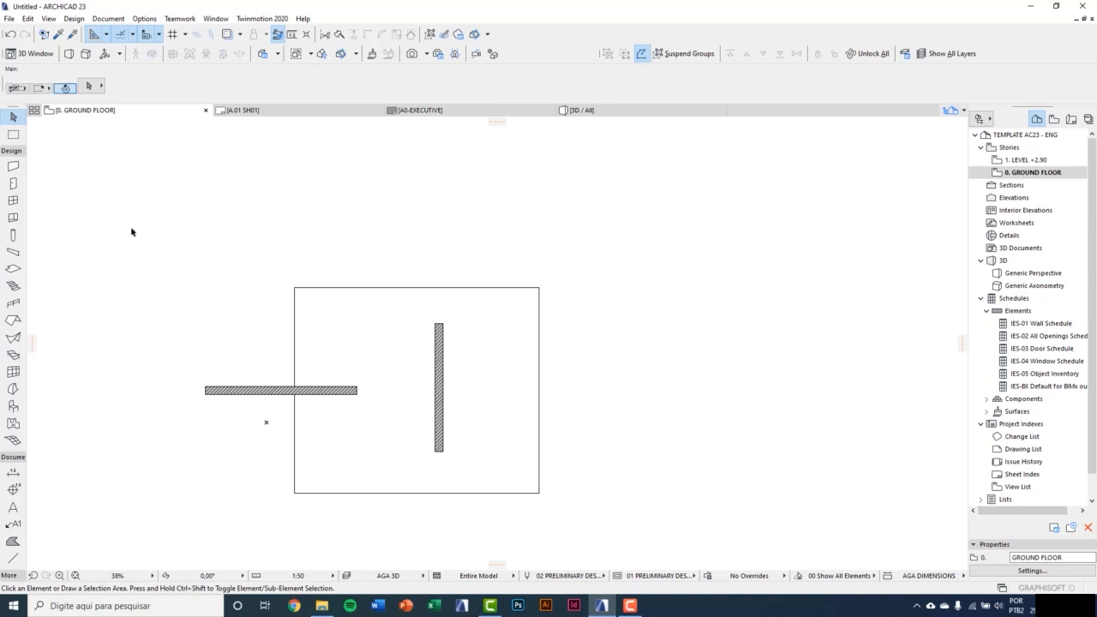
click(141, 235)
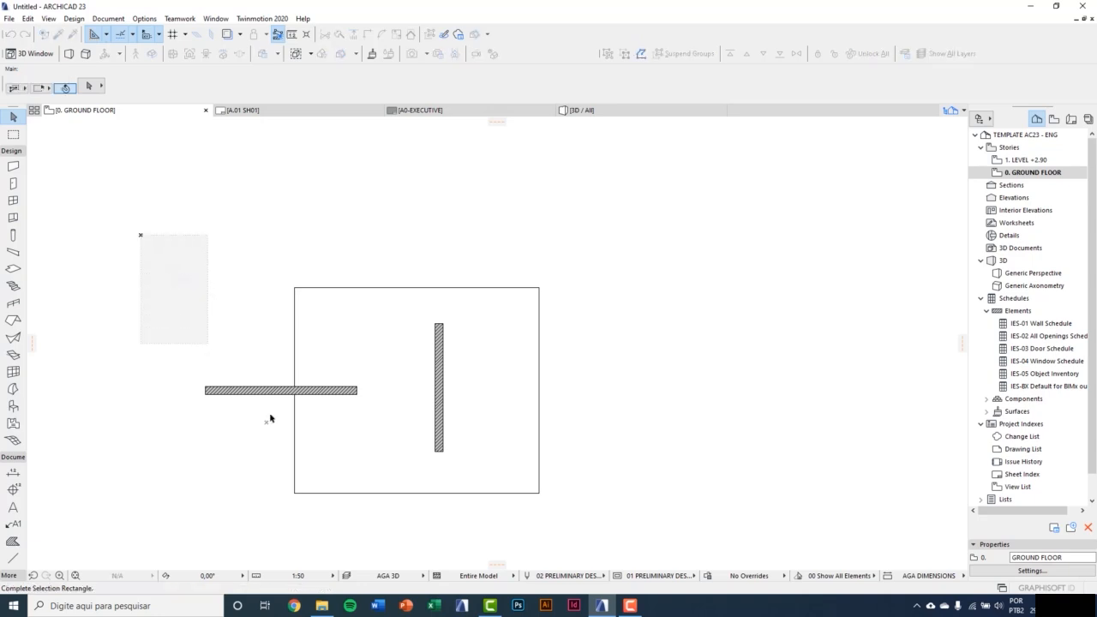
click(382, 525)
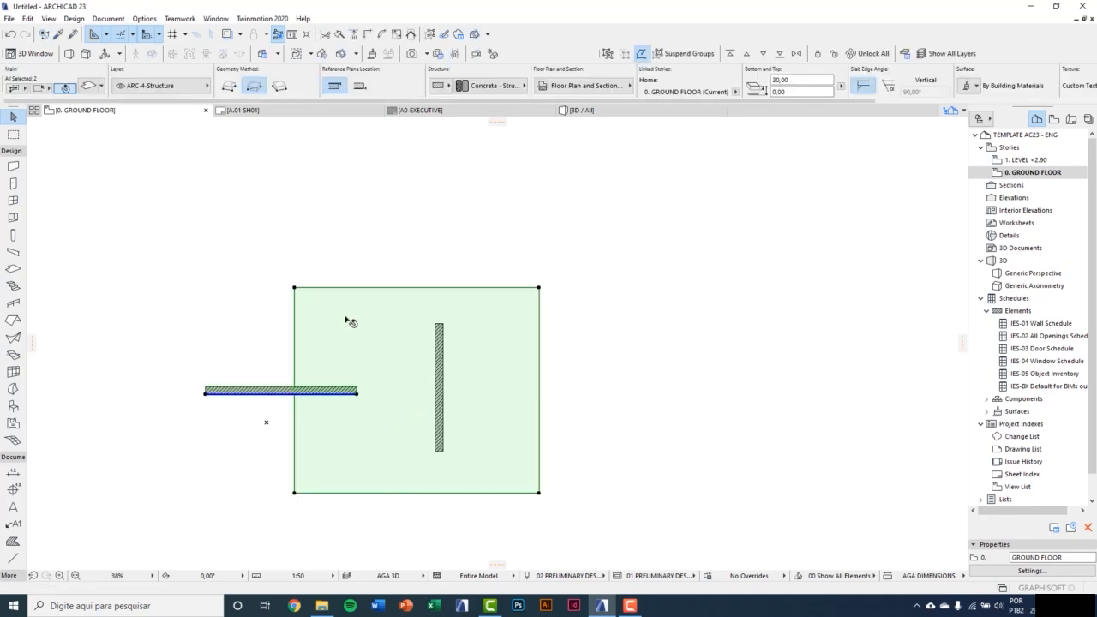
key(Escape)
Switch to the entire-element selection method, box-select only the vertical wall inside the slab, and clear the selection.
click(13, 89)
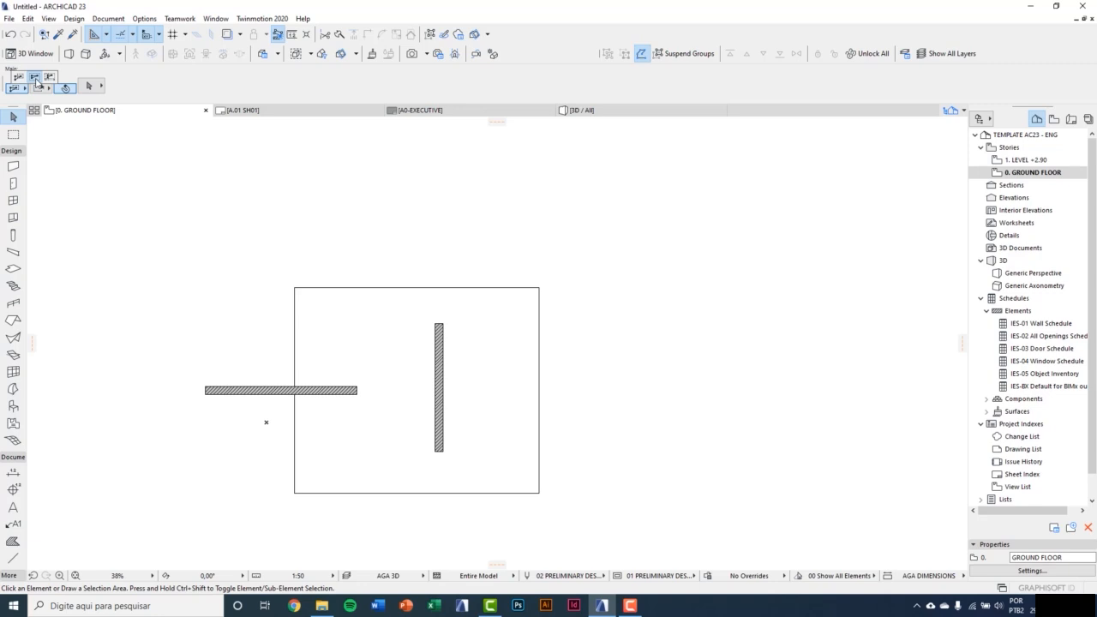
click(36, 79)
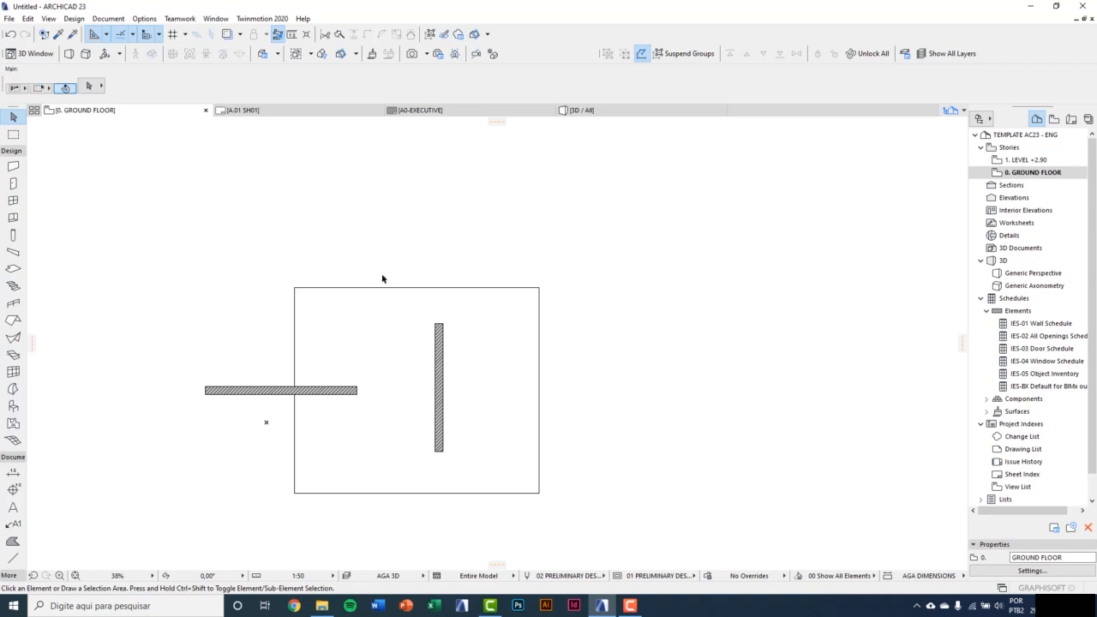
click(369, 227)
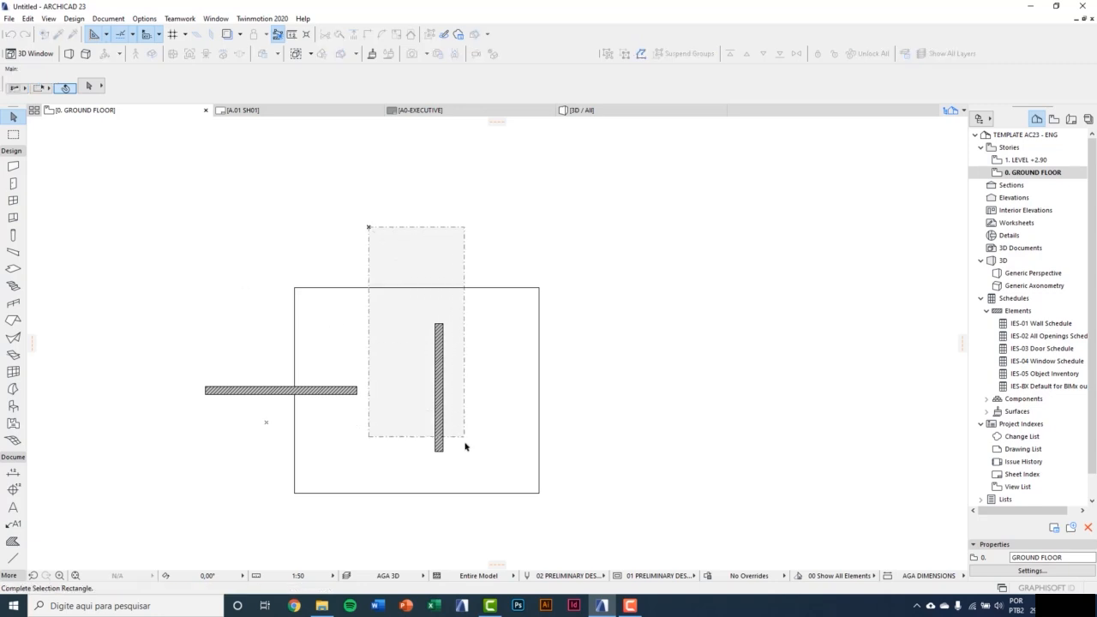
click(493, 528)
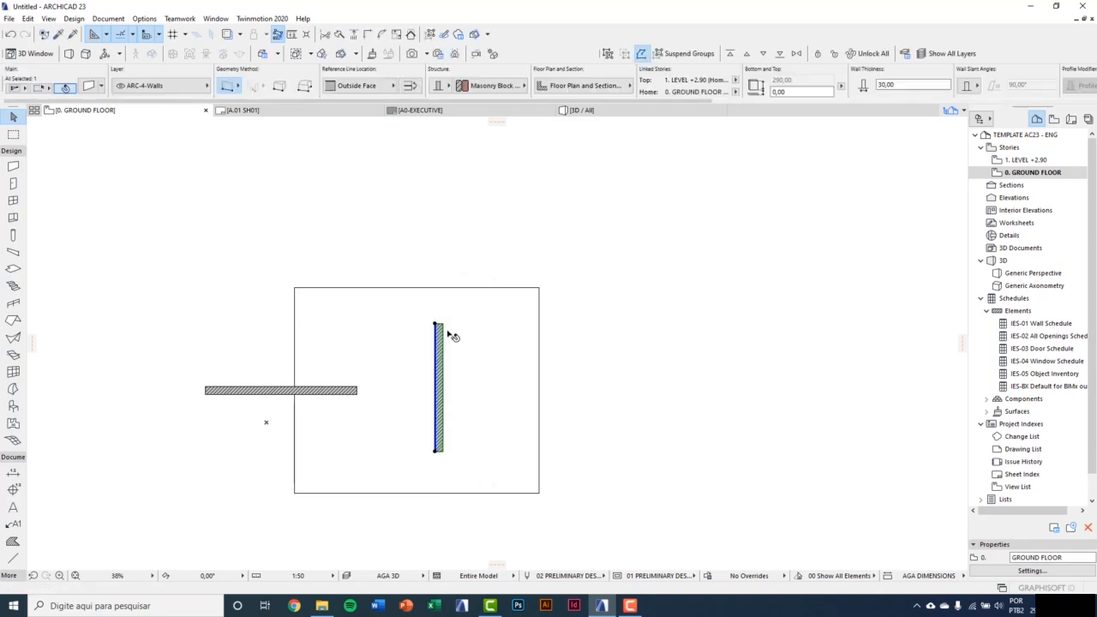
key(Escape)
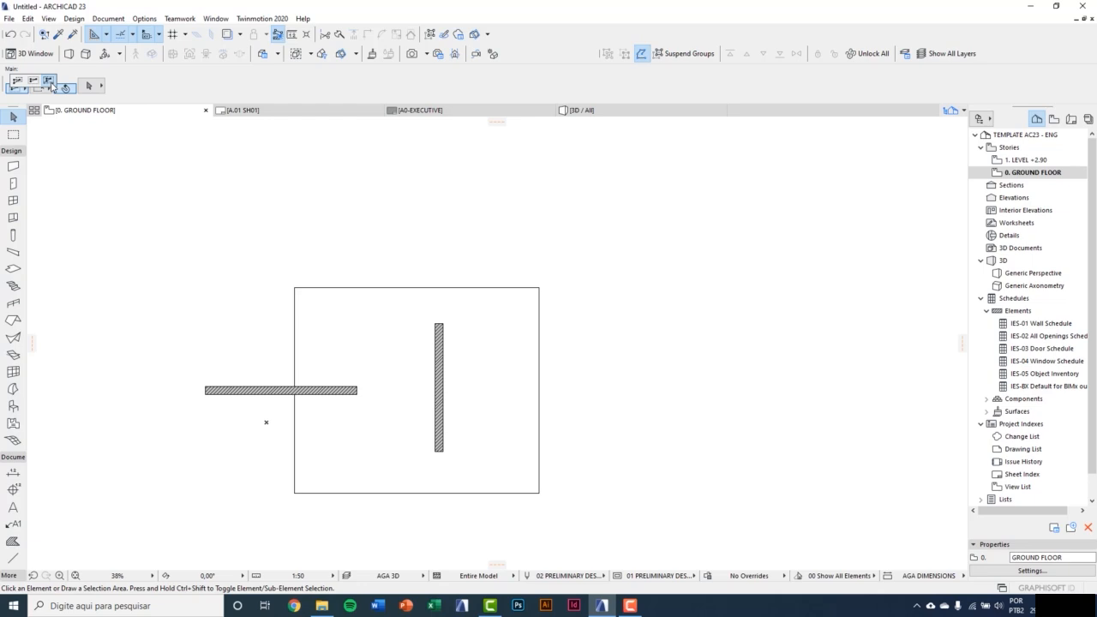
Set direction-dependent selection and box-select left to right around the horizontal wall, then right to left over the vertical wall and slab.
click(49, 82)
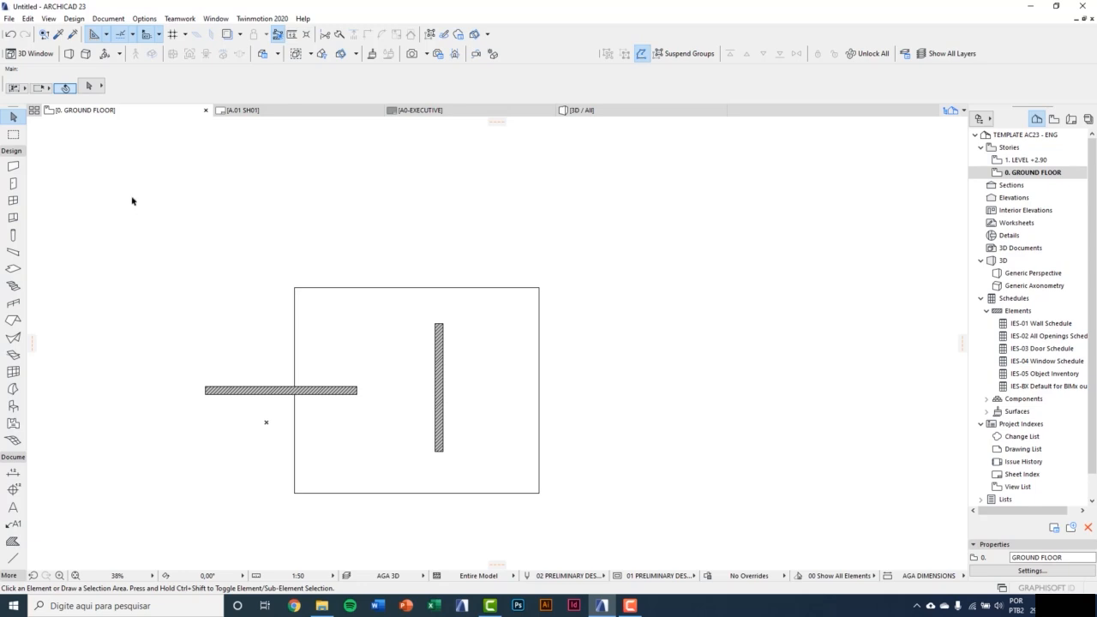
drag(130, 197, 393, 534)
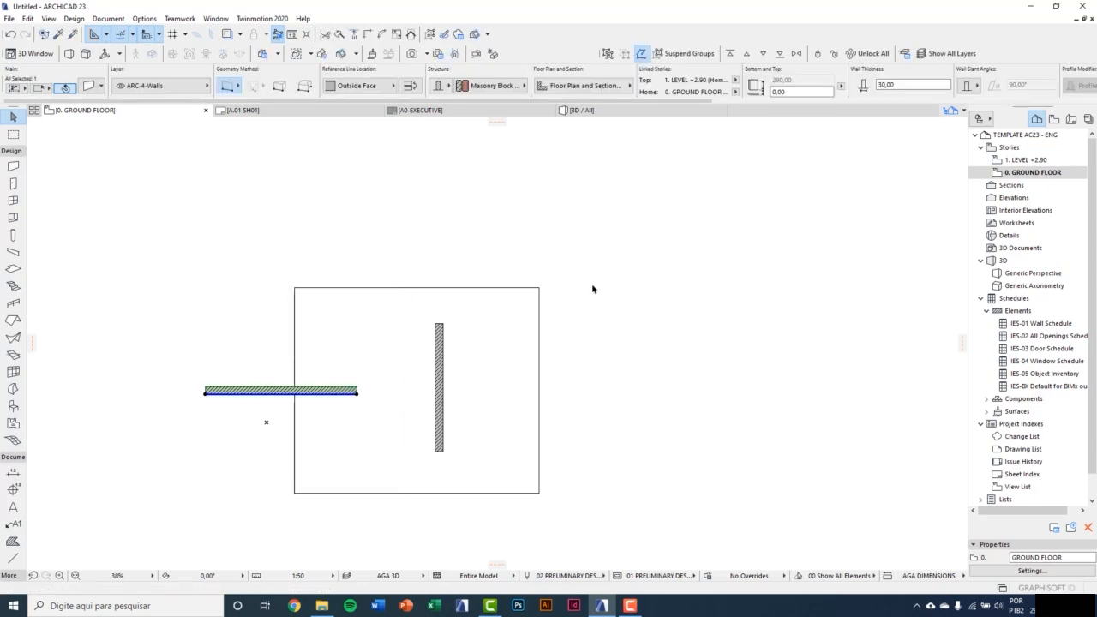
key(Escape)
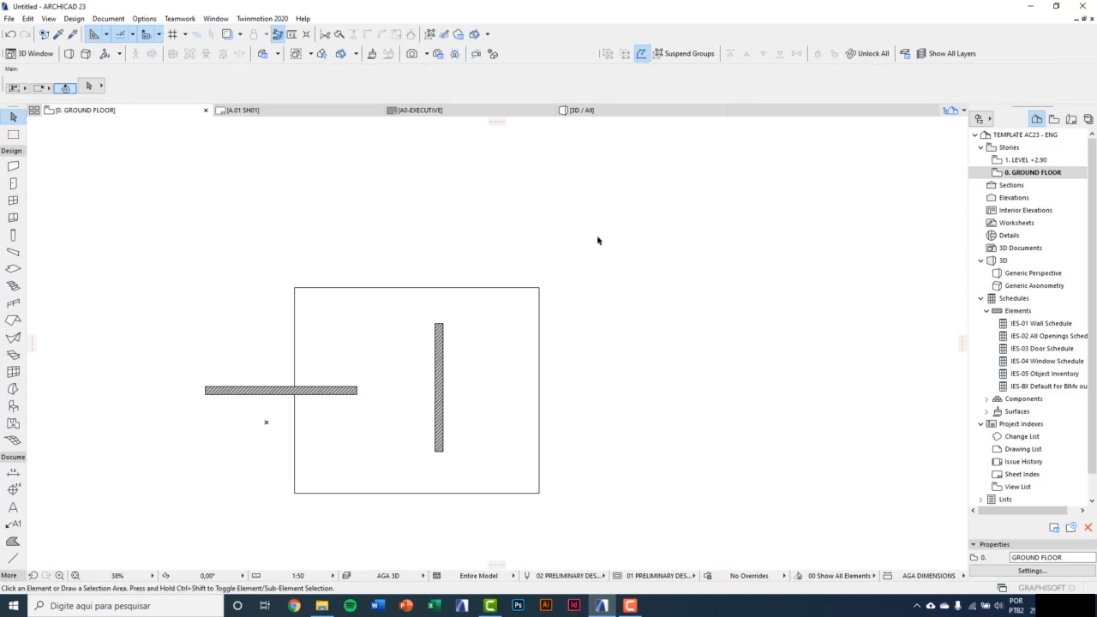
drag(592, 207, 421, 532)
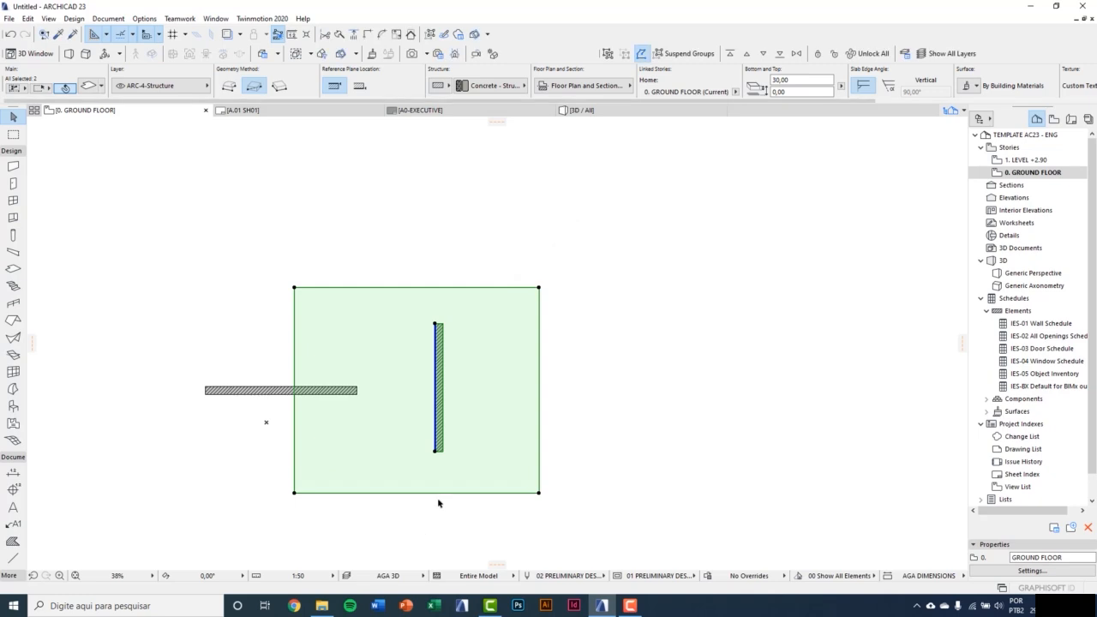
key(Escape)
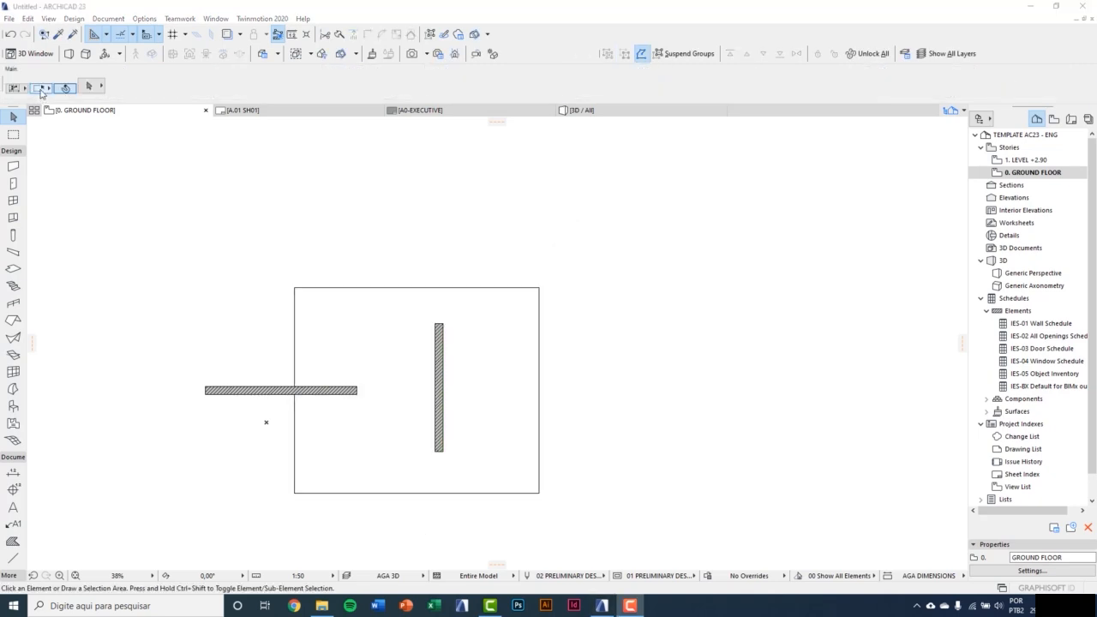
Review the selection shape options, keep the rectangular one, and select the slab by its surface before deselecting it.
click(41, 92)
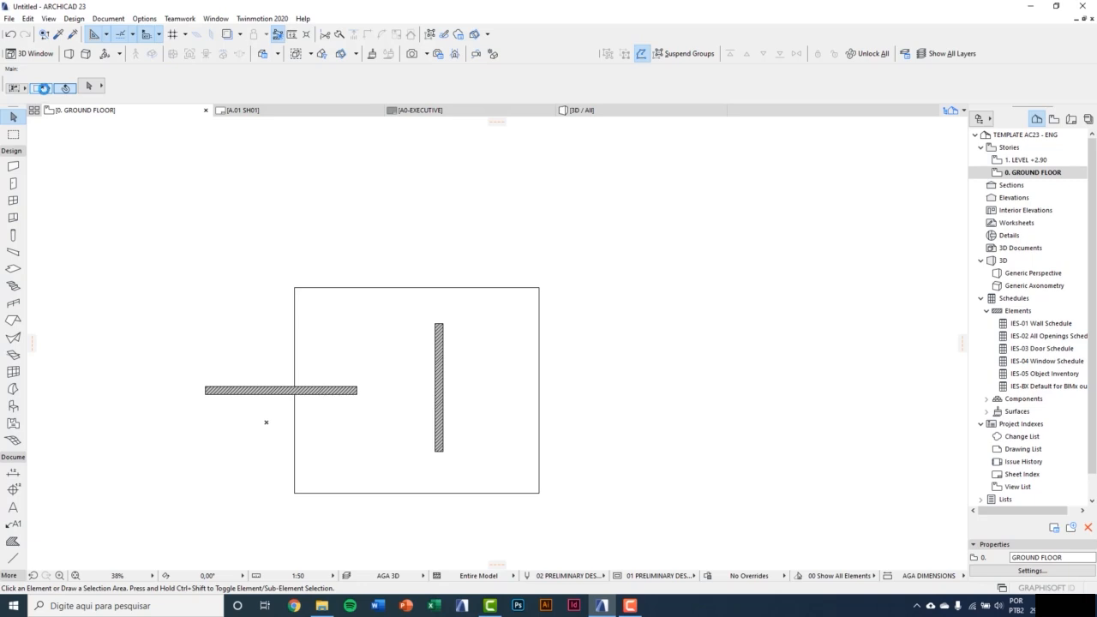
click(41, 89)
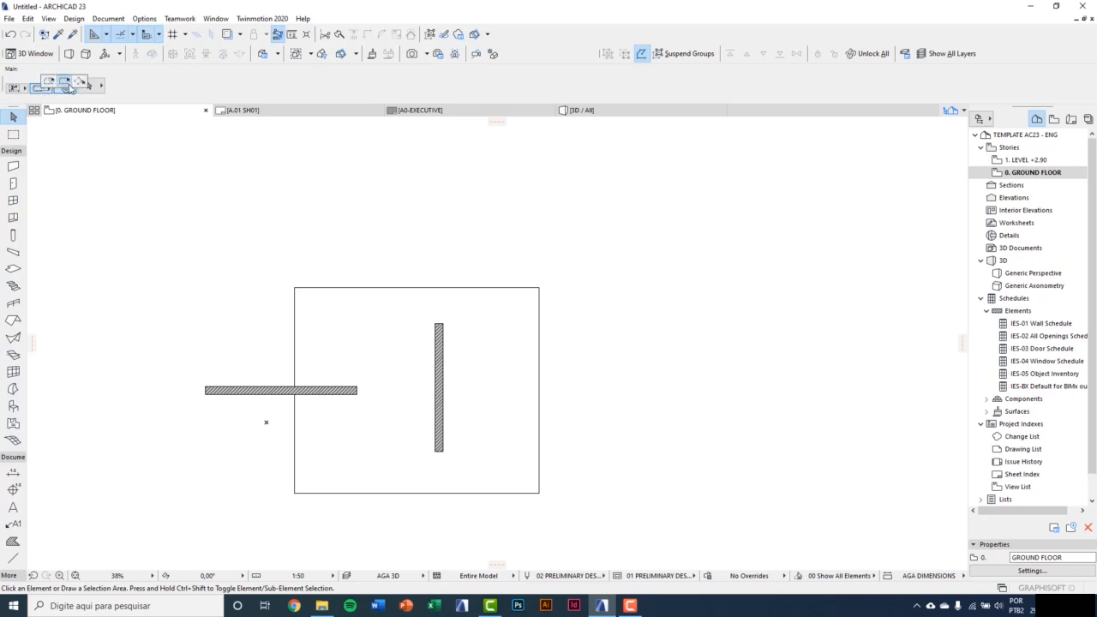
click(42, 90)
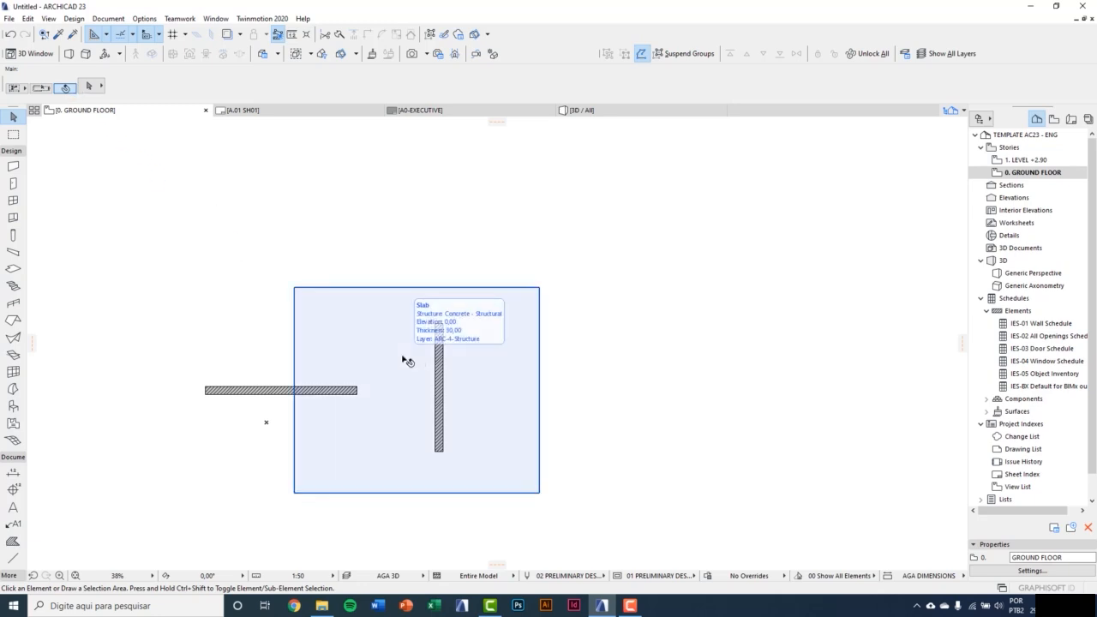
click(404, 424)
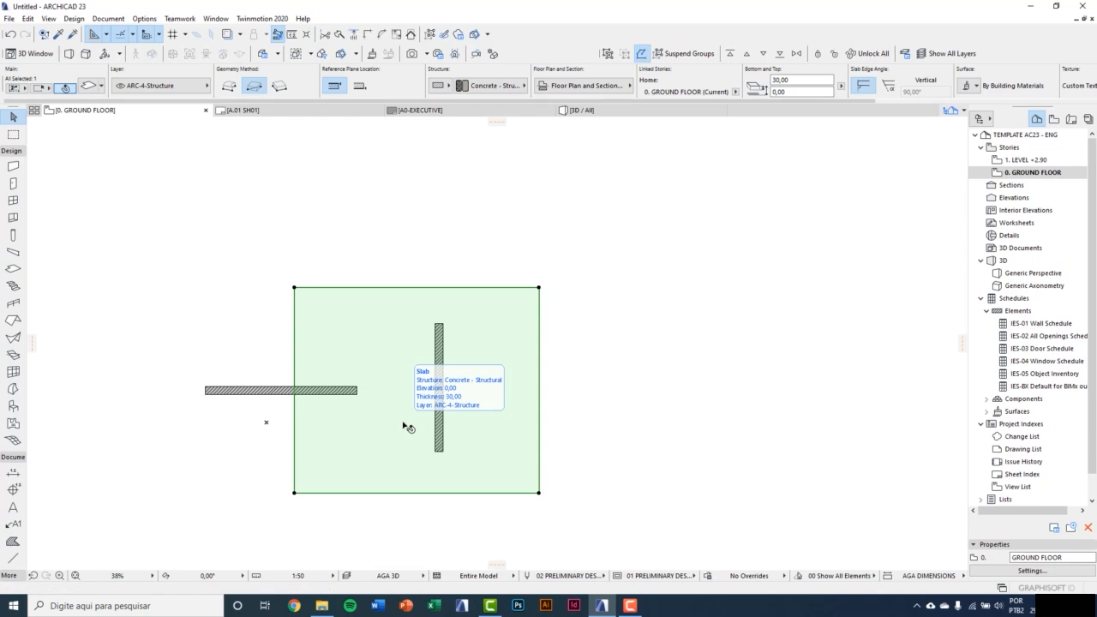
key(Escape)
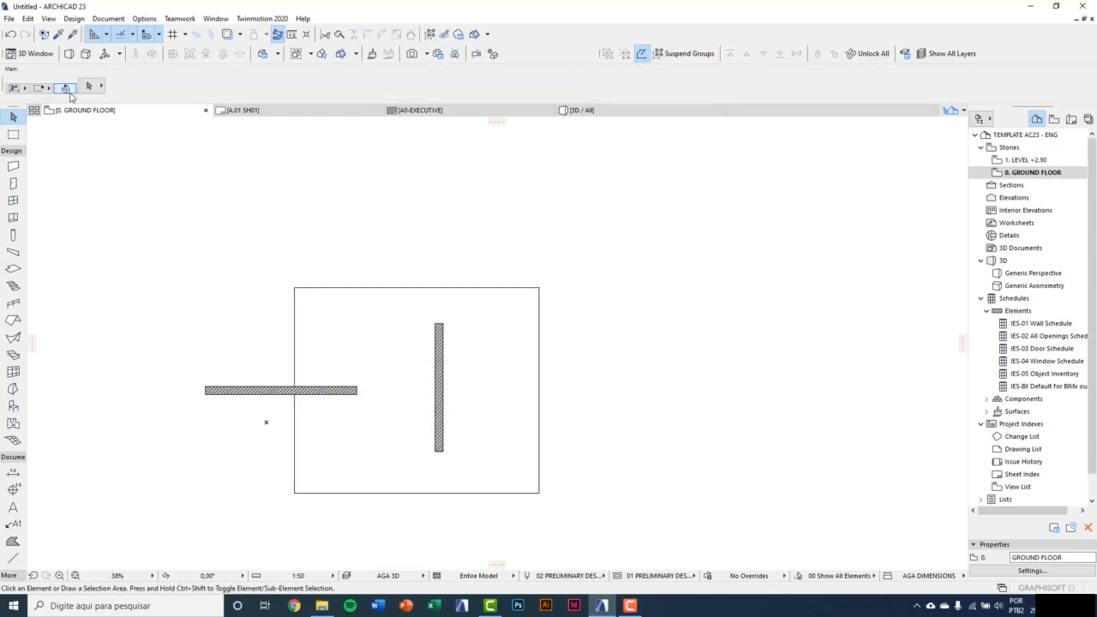
With Quick Selection off, box-select the slab and vertical wall, then select the slab by its upper-right and lower-right corners, clearing each selection.
click(345, 346)
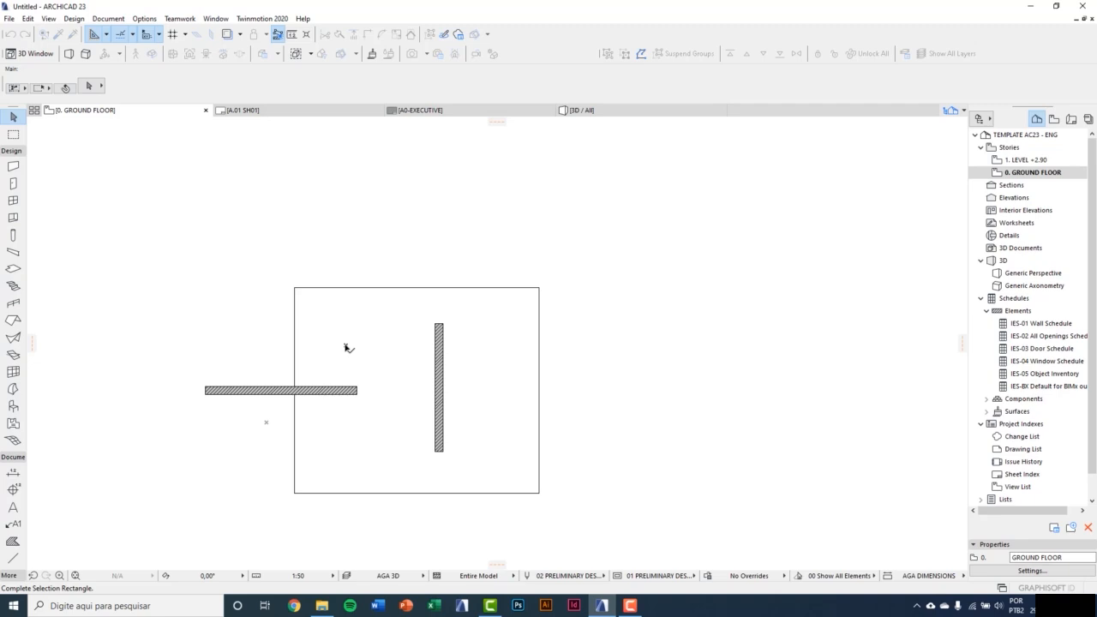
mouse_move(277, 244)
mouse_down()
mouse_move(393, 515)
mouse_move(652, 498)
mouse_move(657, 516)
mouse_up()
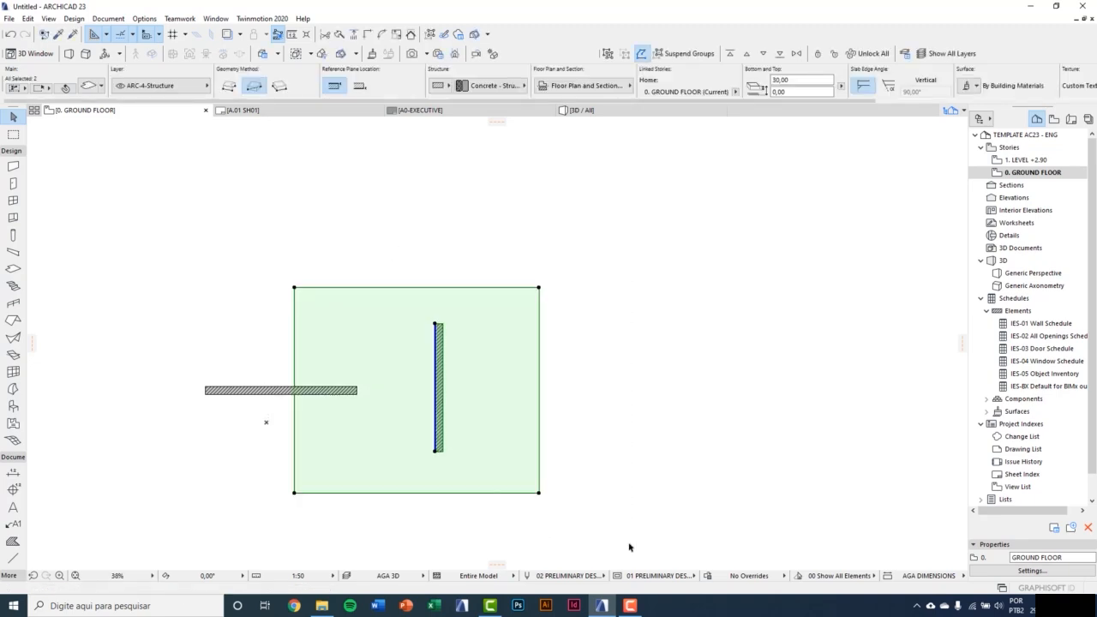
key(Escape)
click(539, 289)
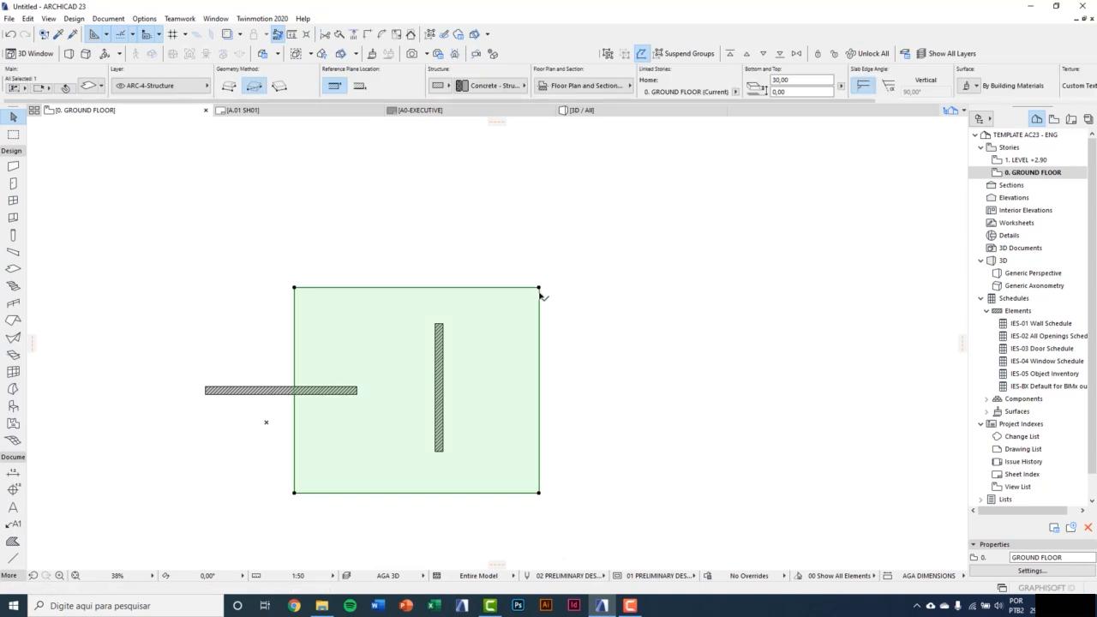
key(Escape)
click(539, 495)
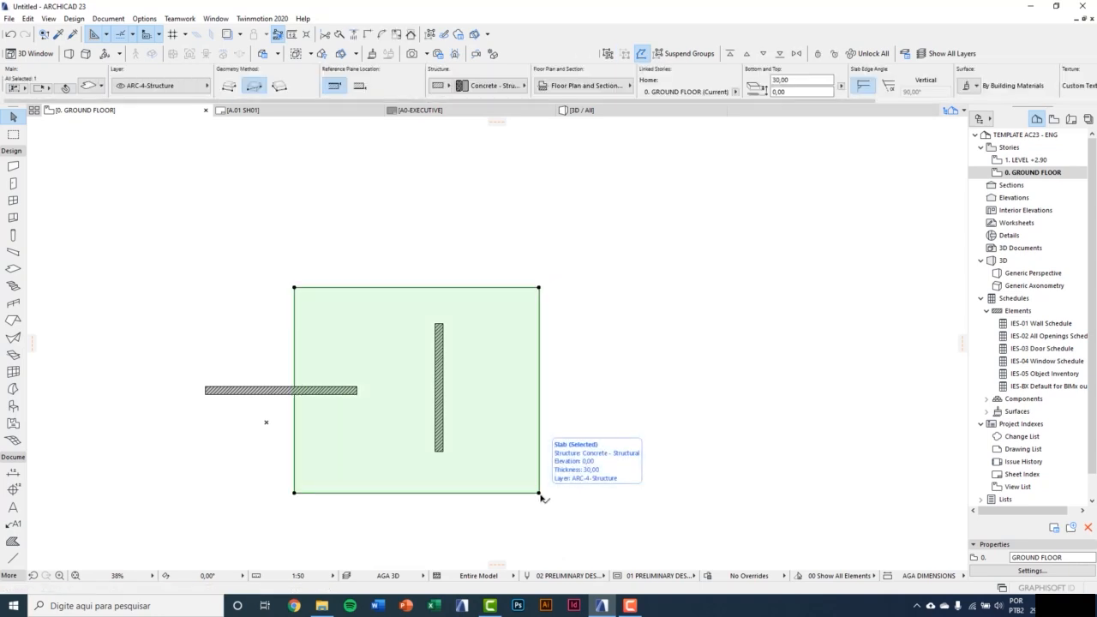
key(Escape)
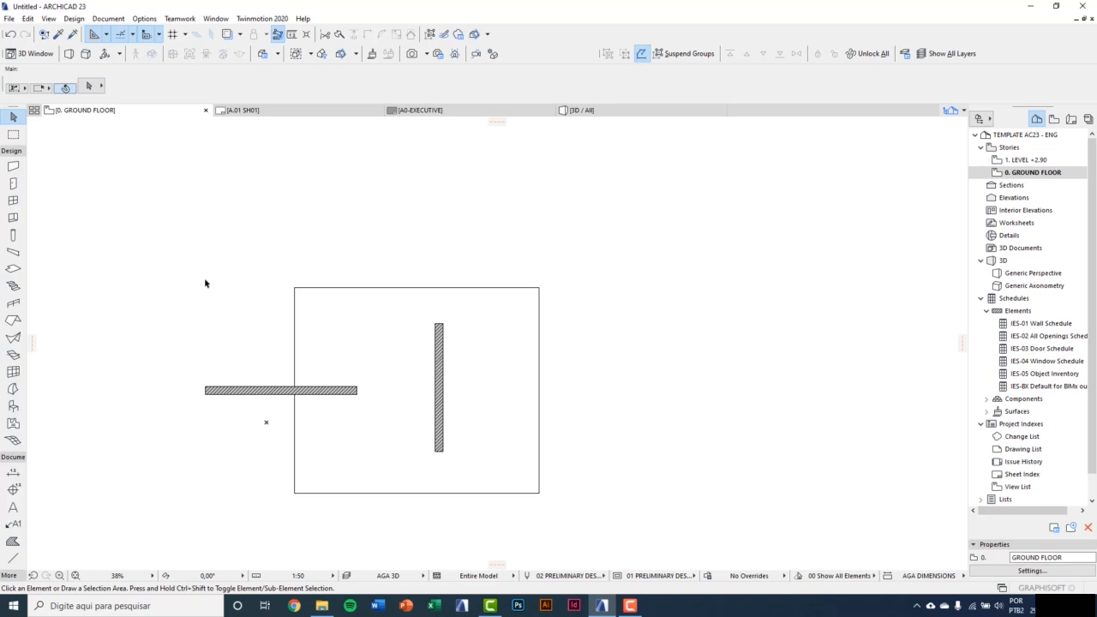
With Quick Selection on, select the slab by its surface beside the vertical wall, then deselect it.
scroll(433, 394, up, 4)
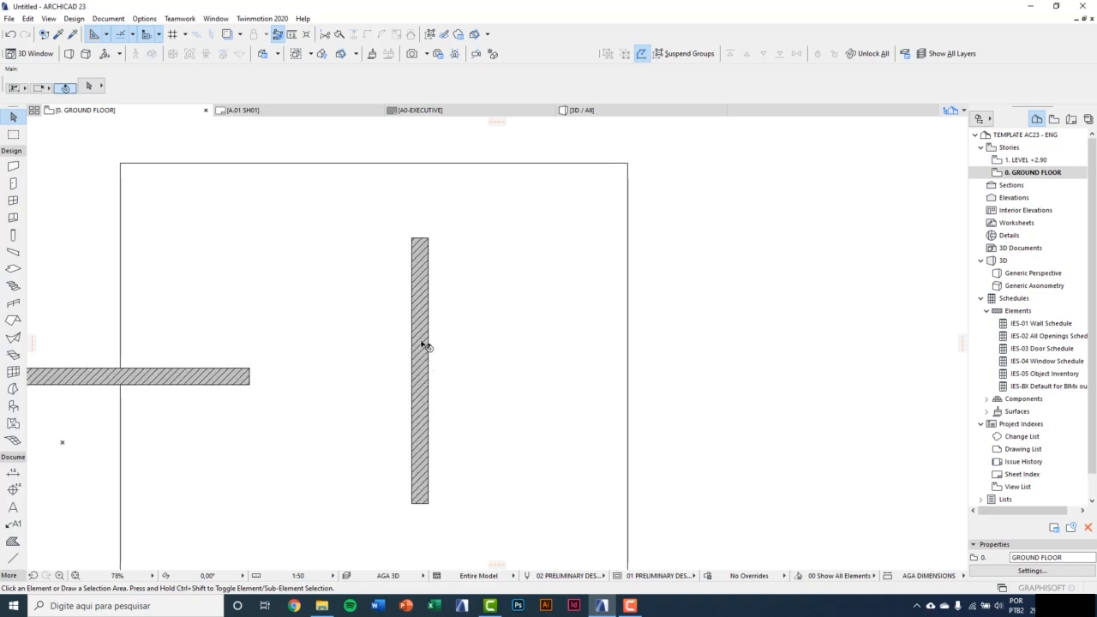
click(365, 210)
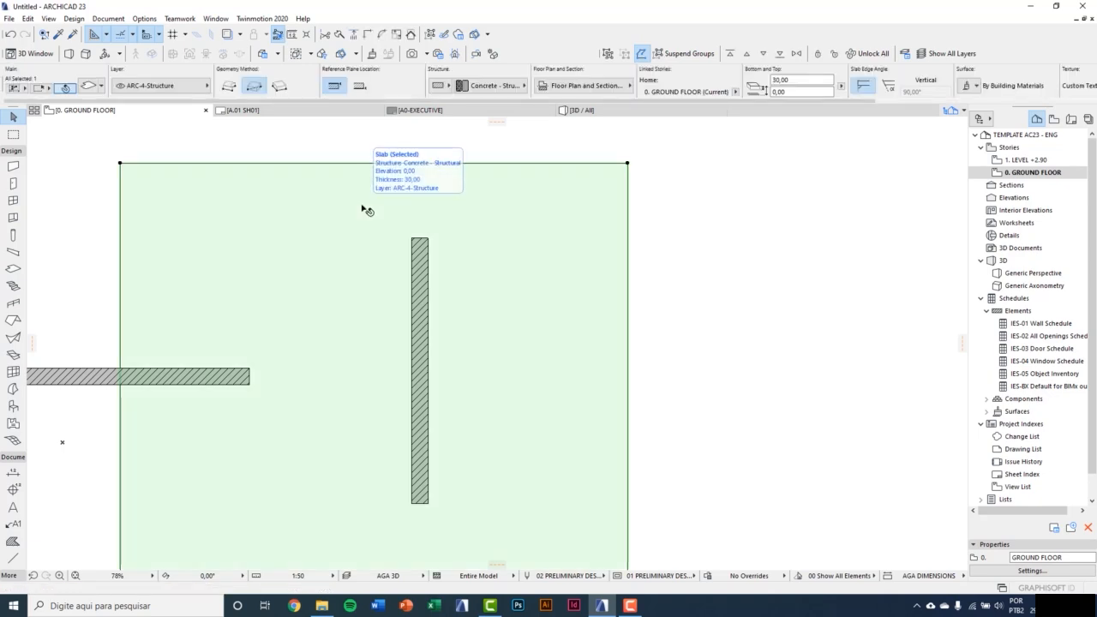
key(Escape)
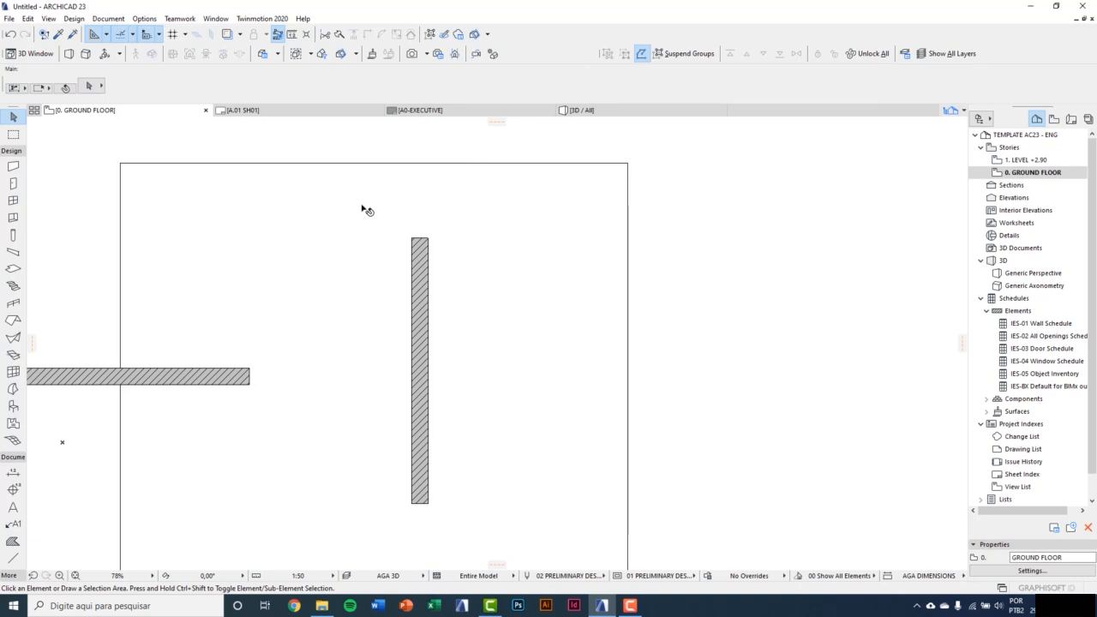
With Quick Selection off, box-select the vertical wall from inside the slab, add the slab and horizontal wall to the selection, then clear it.
drag(362, 205, 509, 535)
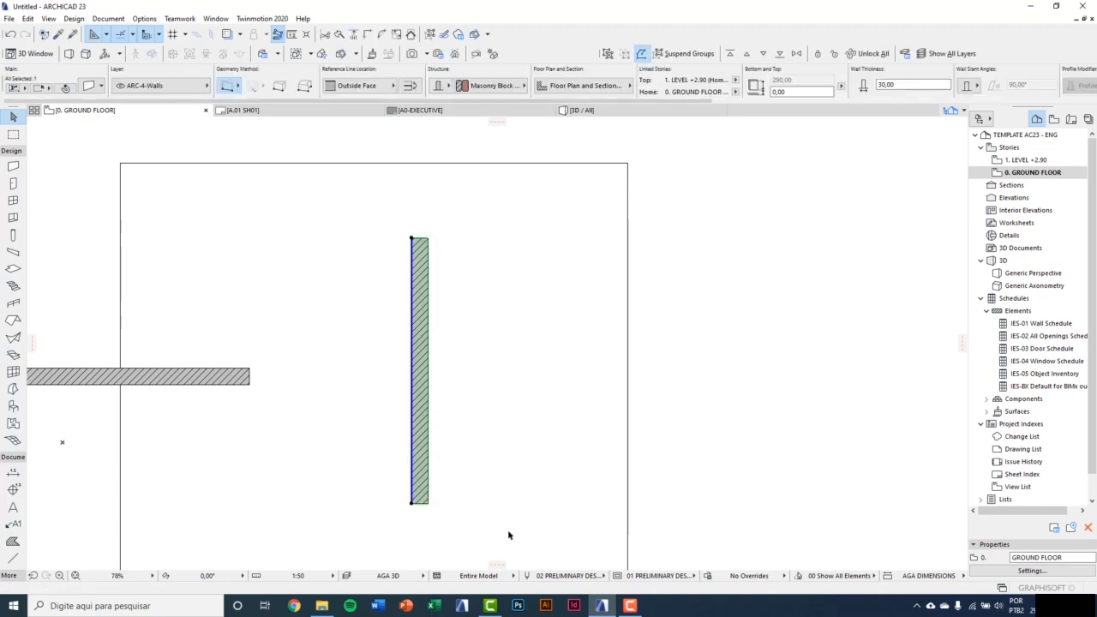
scroll(514, 444, down, 3)
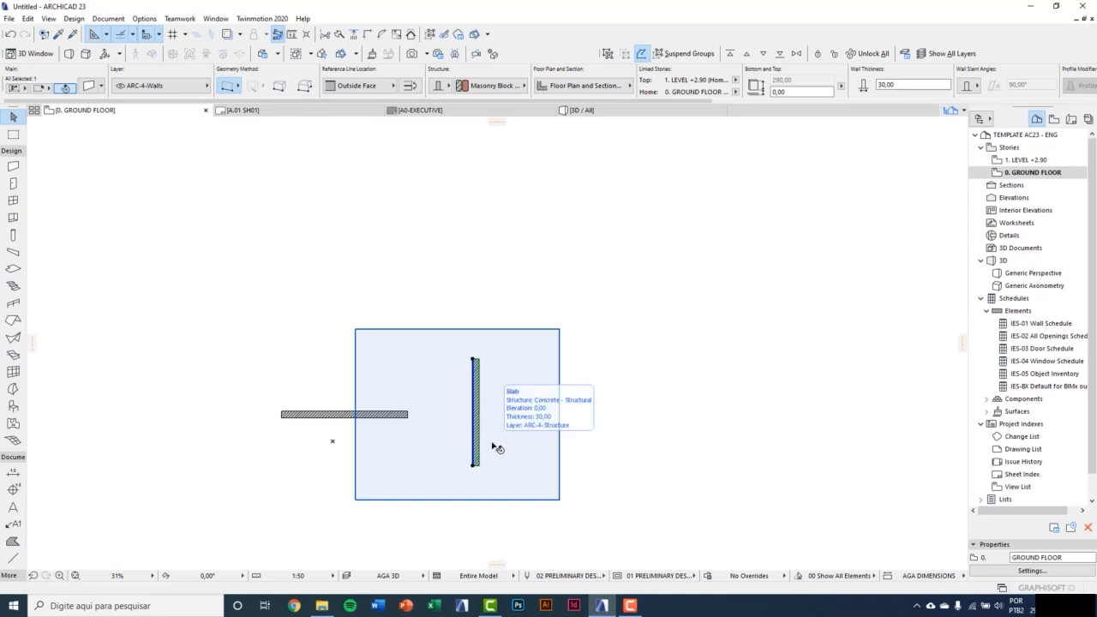
shift+click(440, 387)
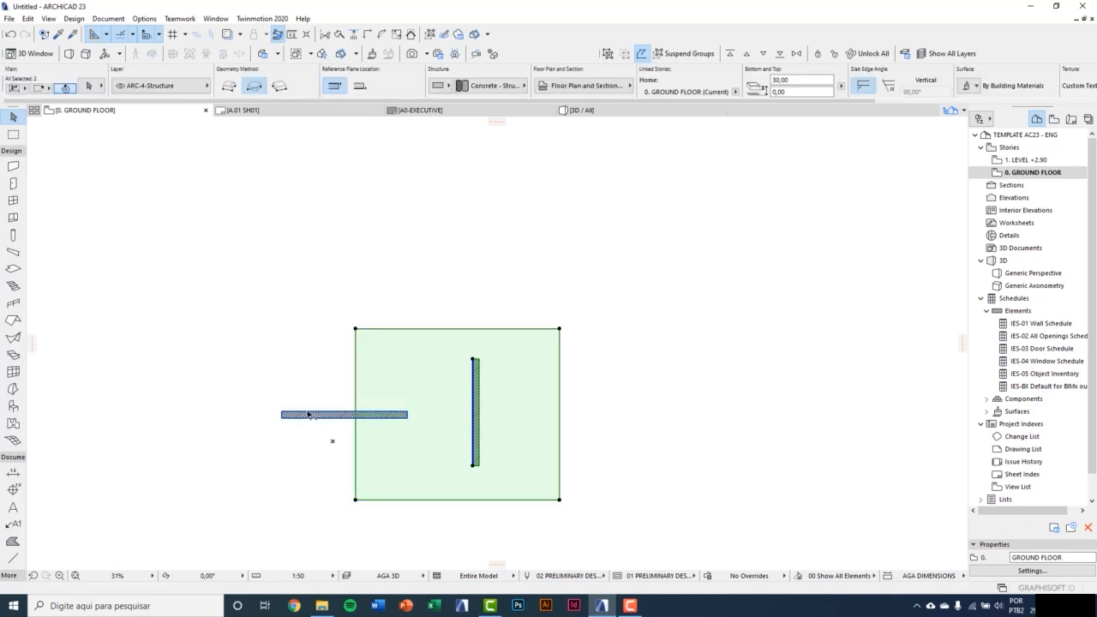
shift+click(309, 414)
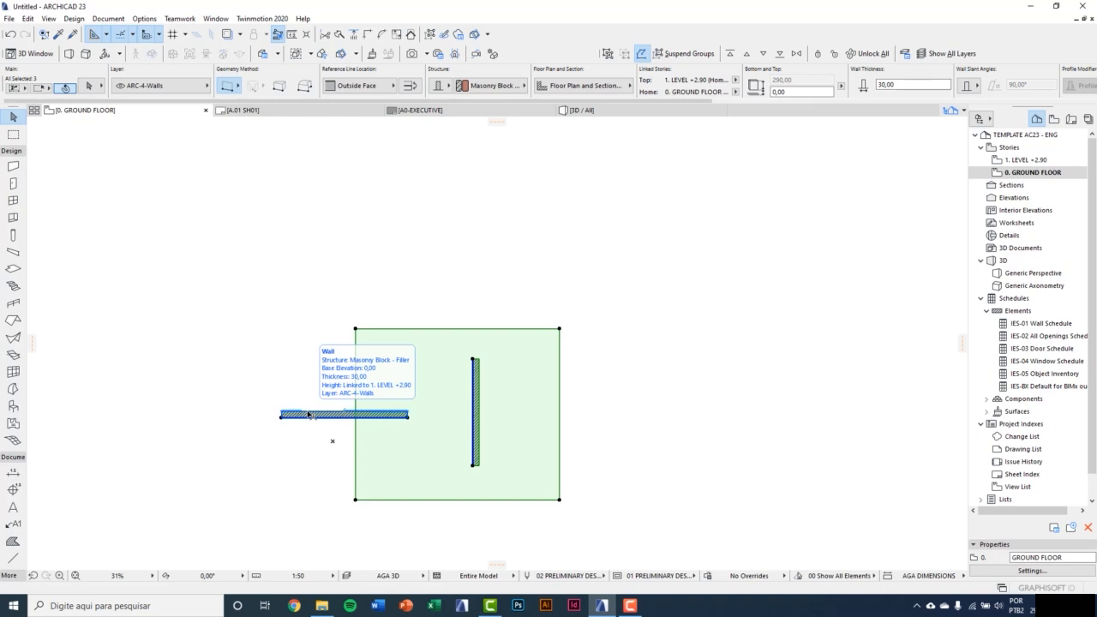
click(400, 306)
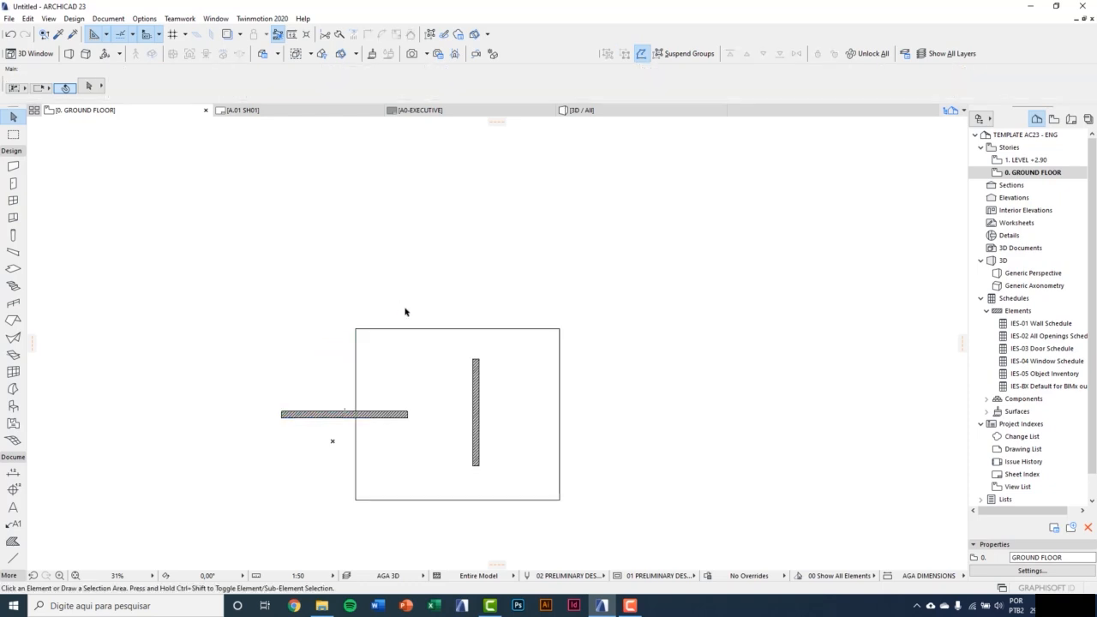
Draw a single-floor rectangular Marquee enclosing the slab and both walls on the ground floor plan.
click(13, 134)
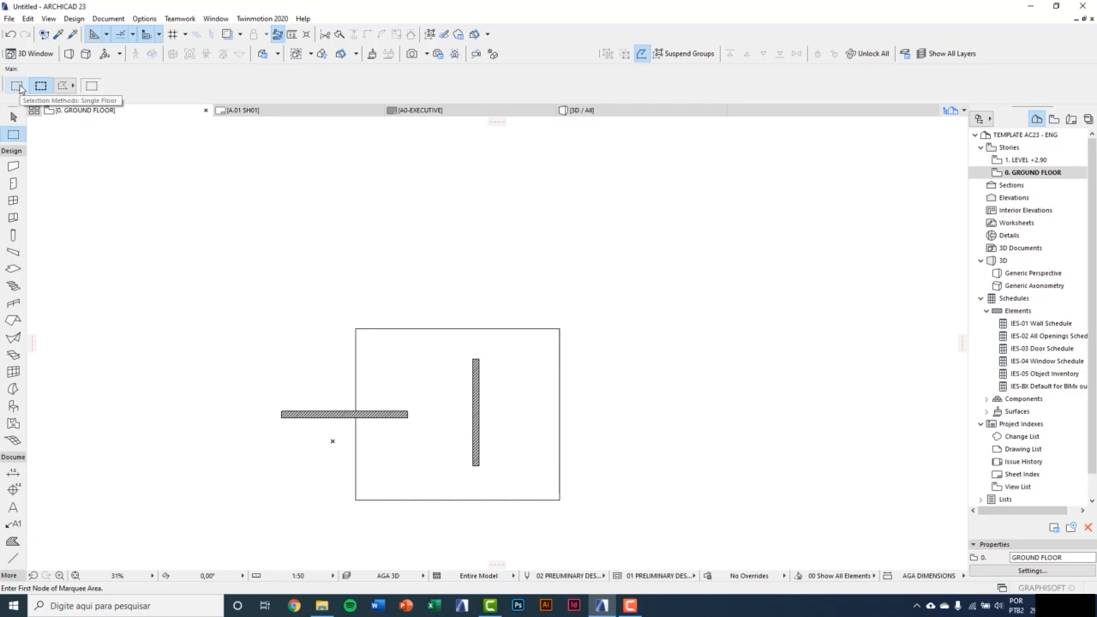
click(21, 89)
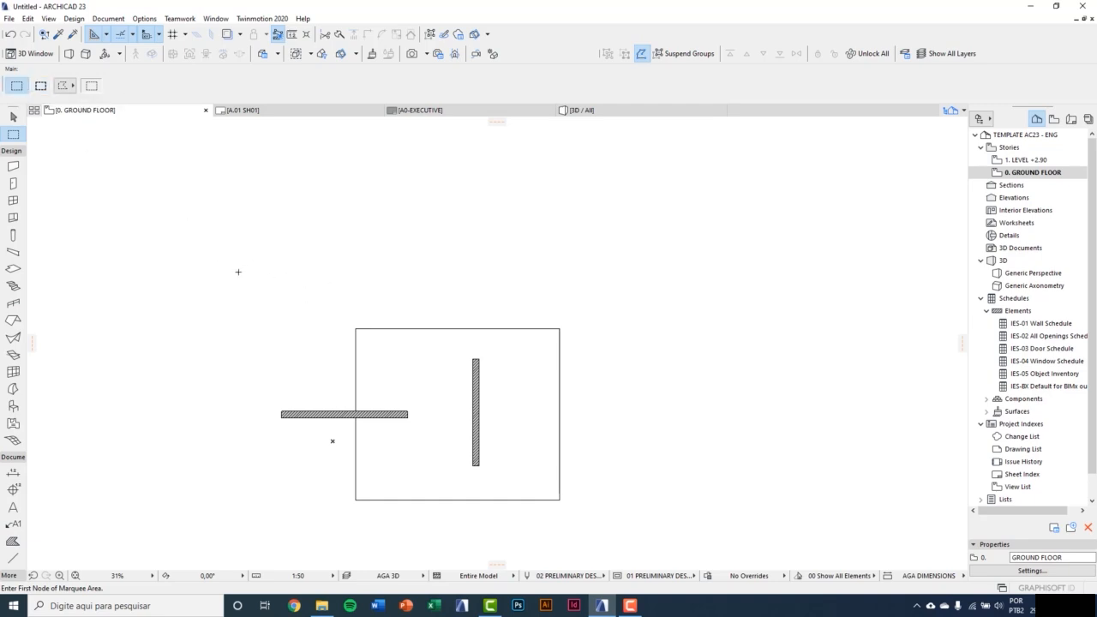
click(238, 272)
click(64, 88)
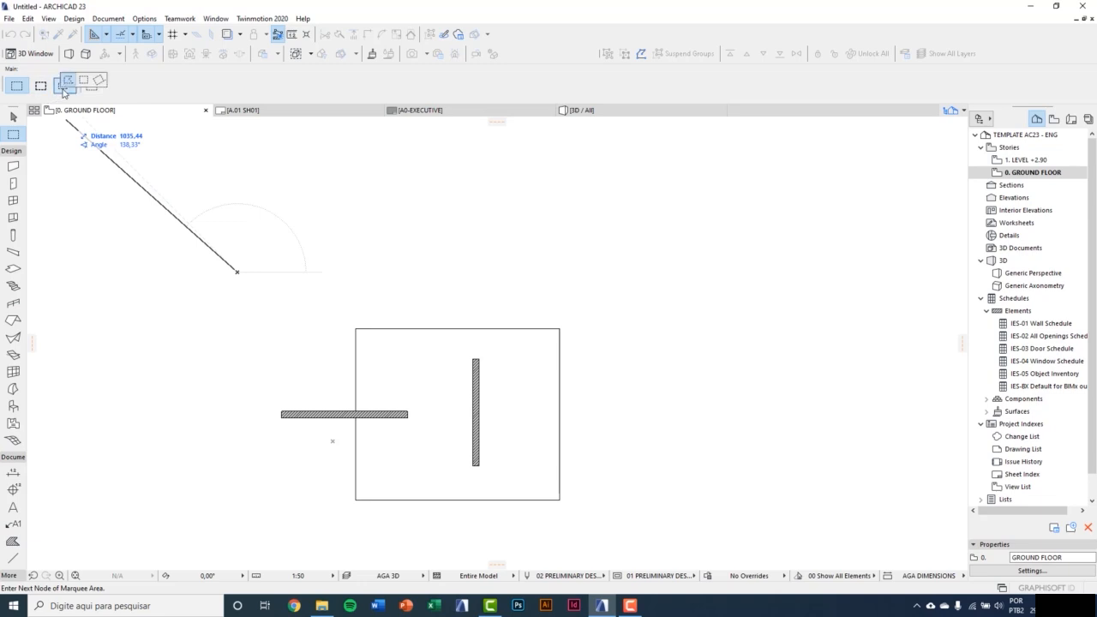
click(66, 84)
click(596, 528)
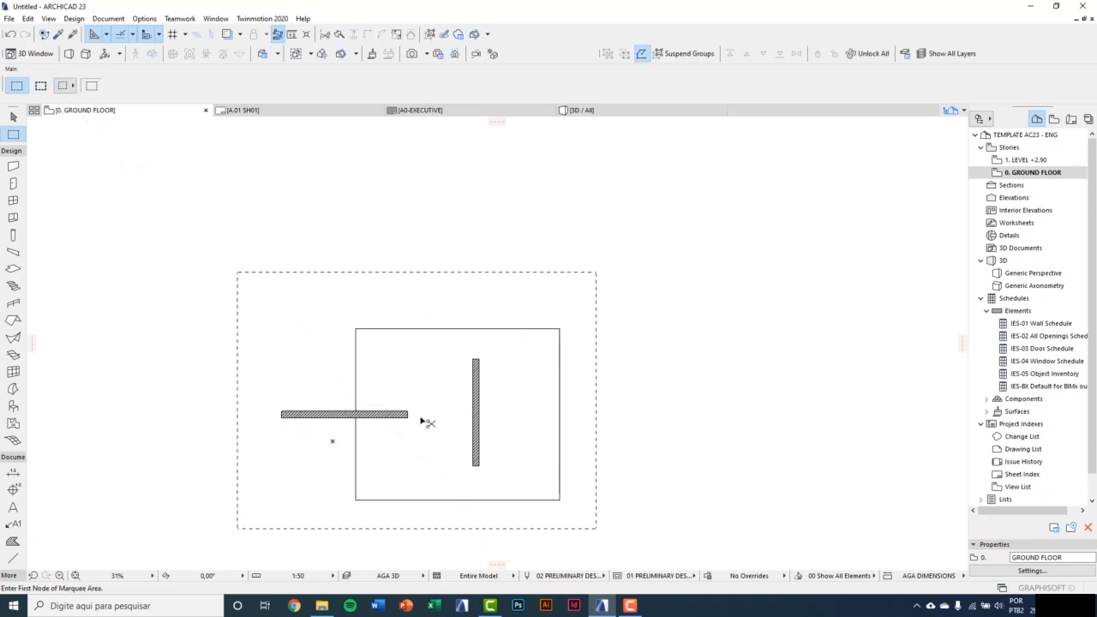
Select all elements inside the Marquee, clear the selection, and remove the Marquee area.
key(ctrl+a)
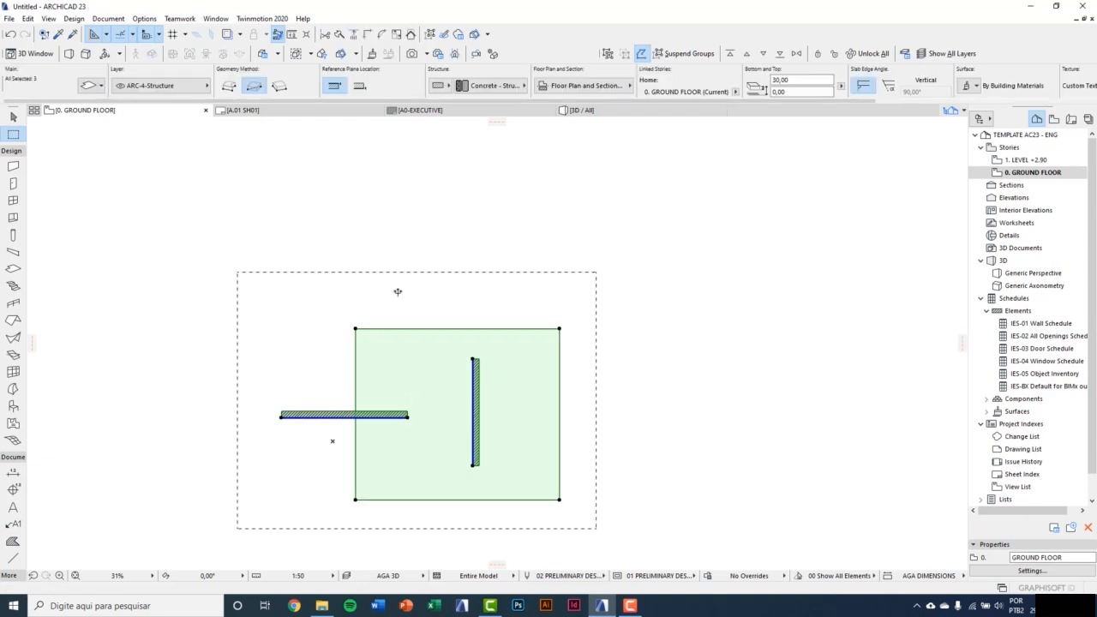
key(Escape)
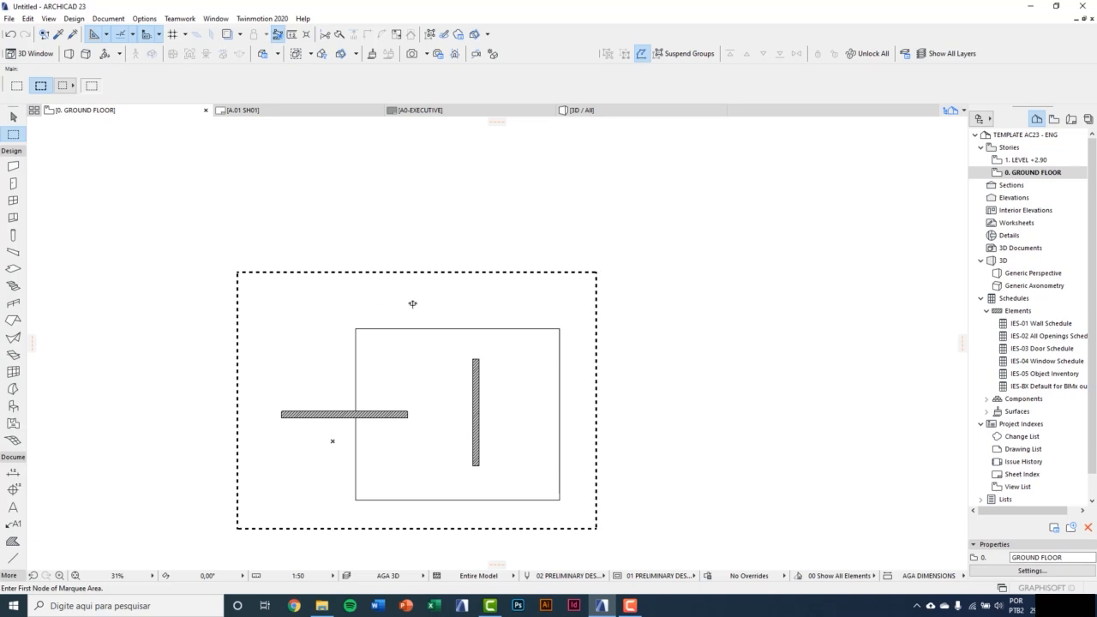
key(Escape)
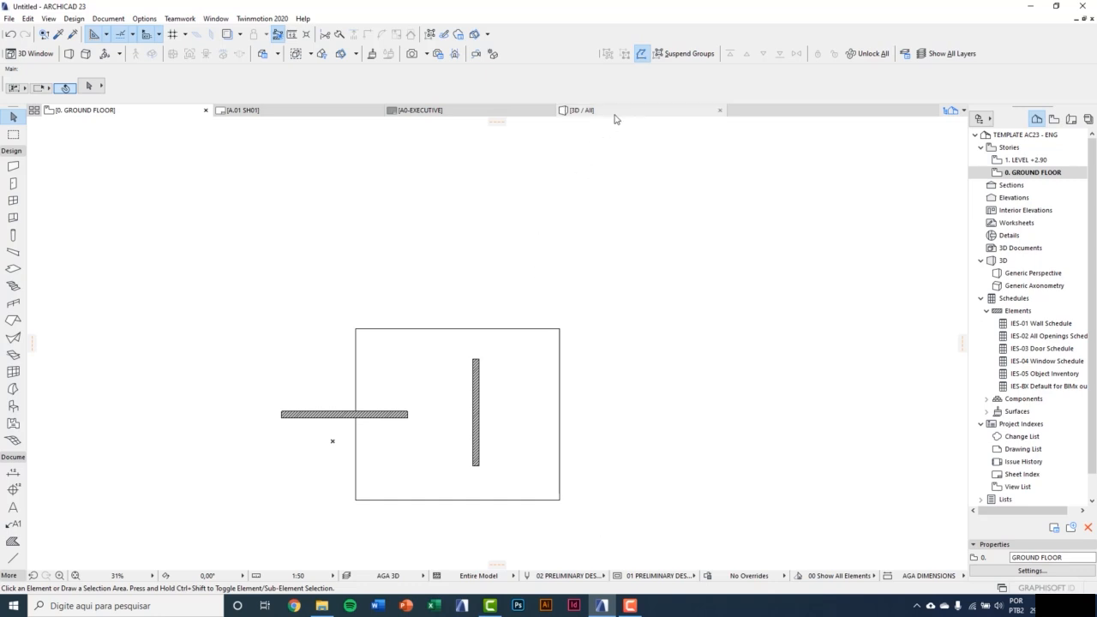
Alternate between the ground floor plan and the 3D view to compare the slab and walls, ending in 3D.
mouse_move(615, 119)
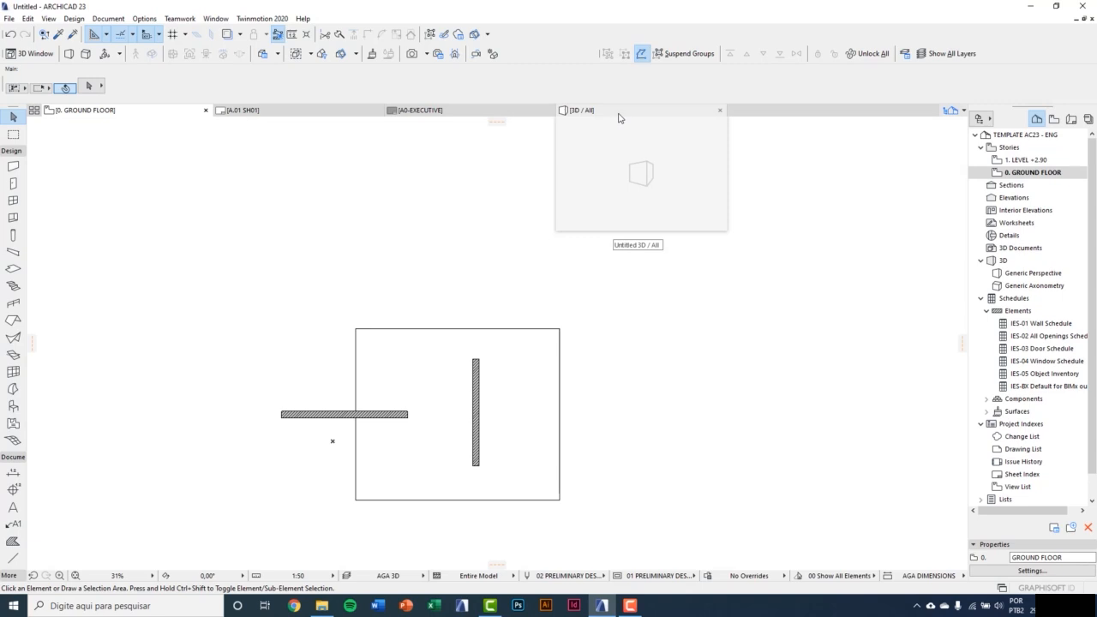
click(620, 118)
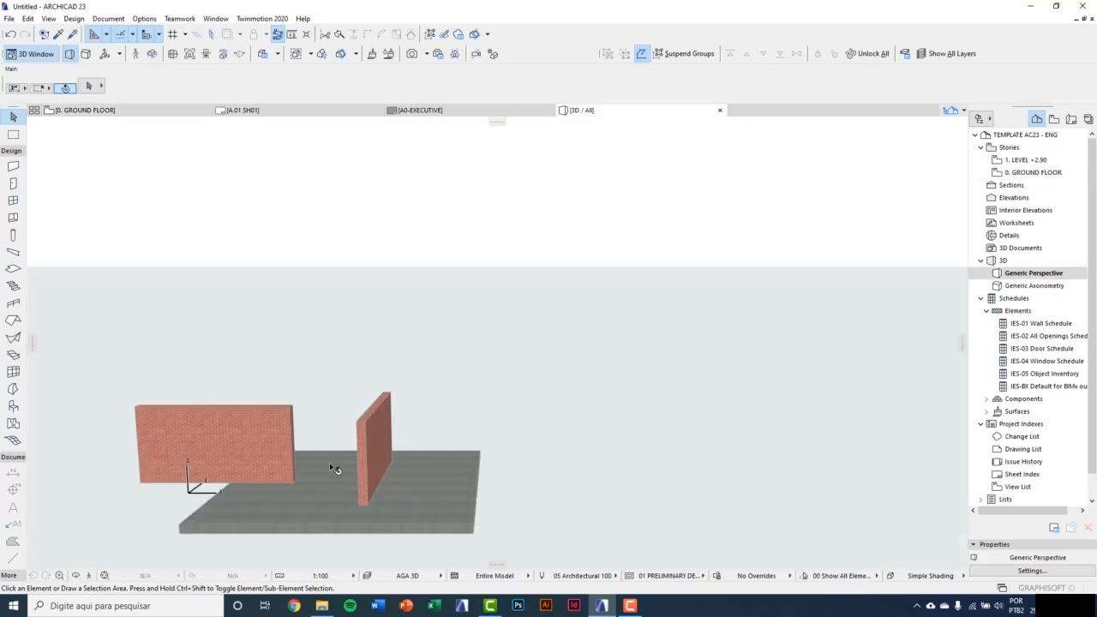
scroll(262, 529, up, 3)
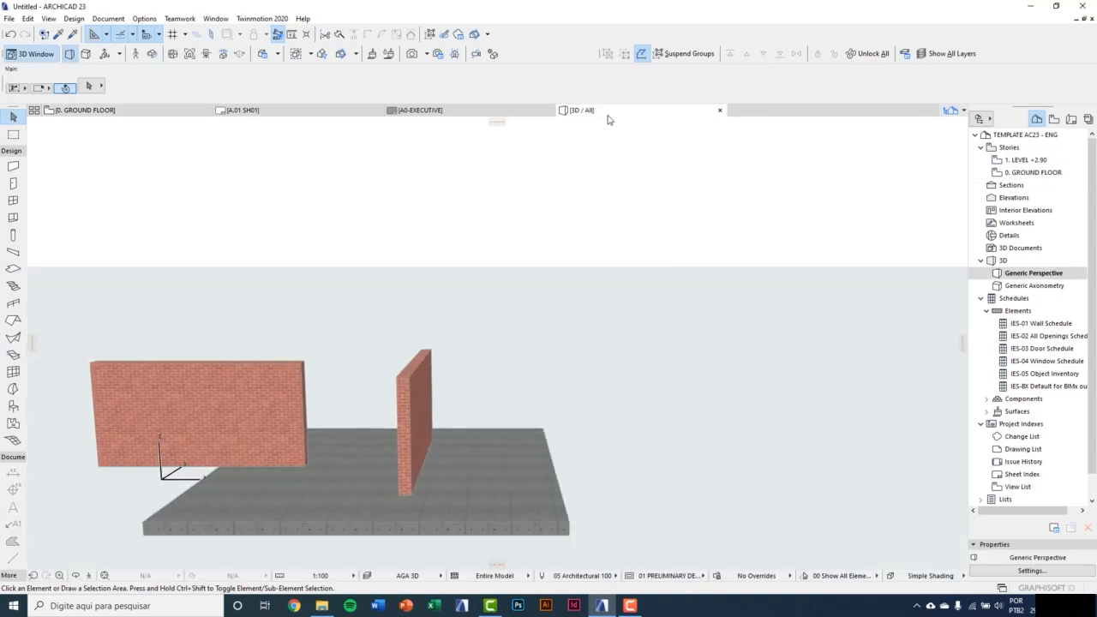
click(171, 111)
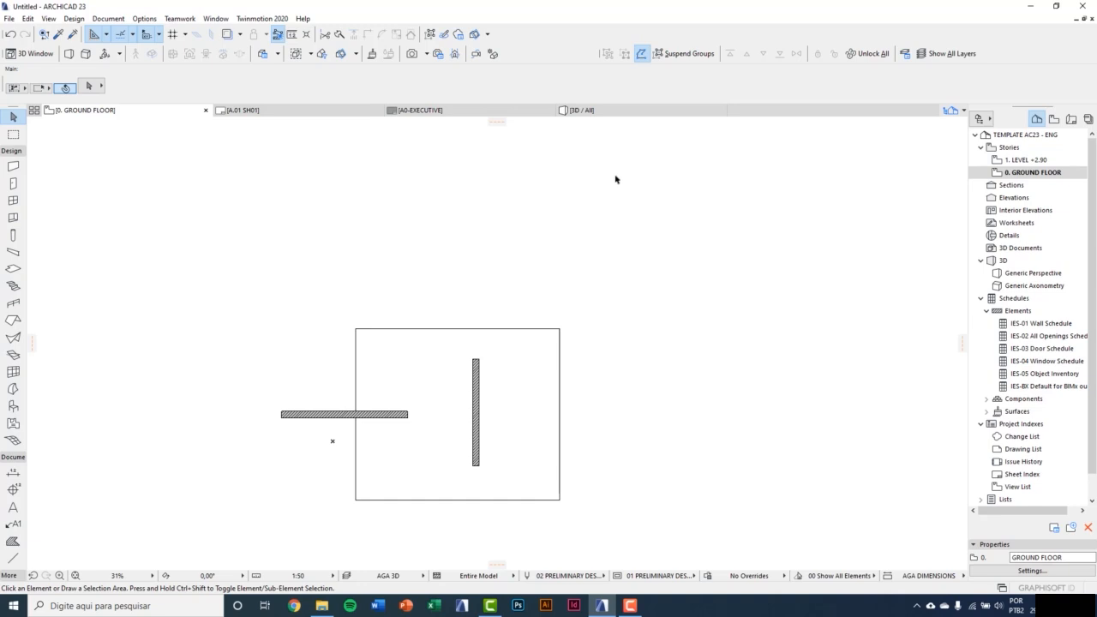
key(F3)
scroll(413, 403, up, 1)
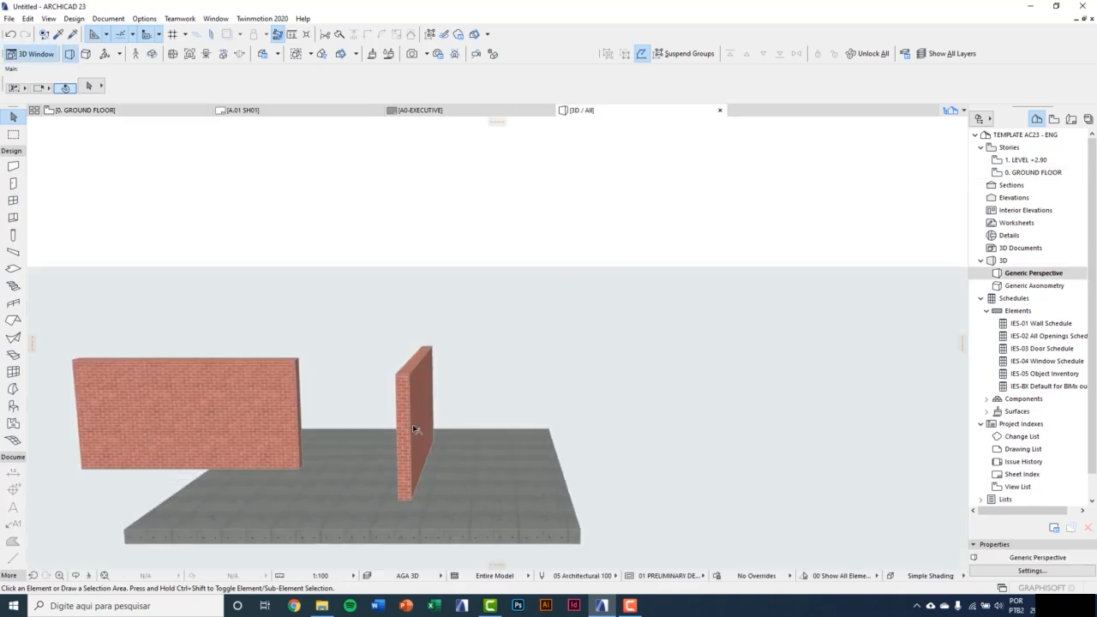
key(F2)
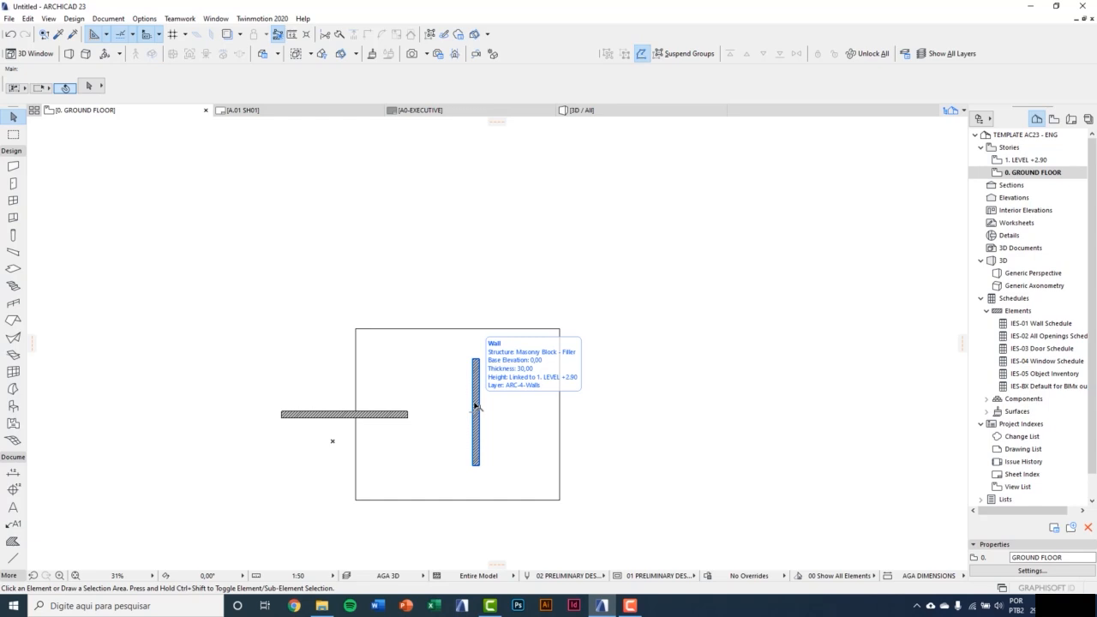
click(589, 110)
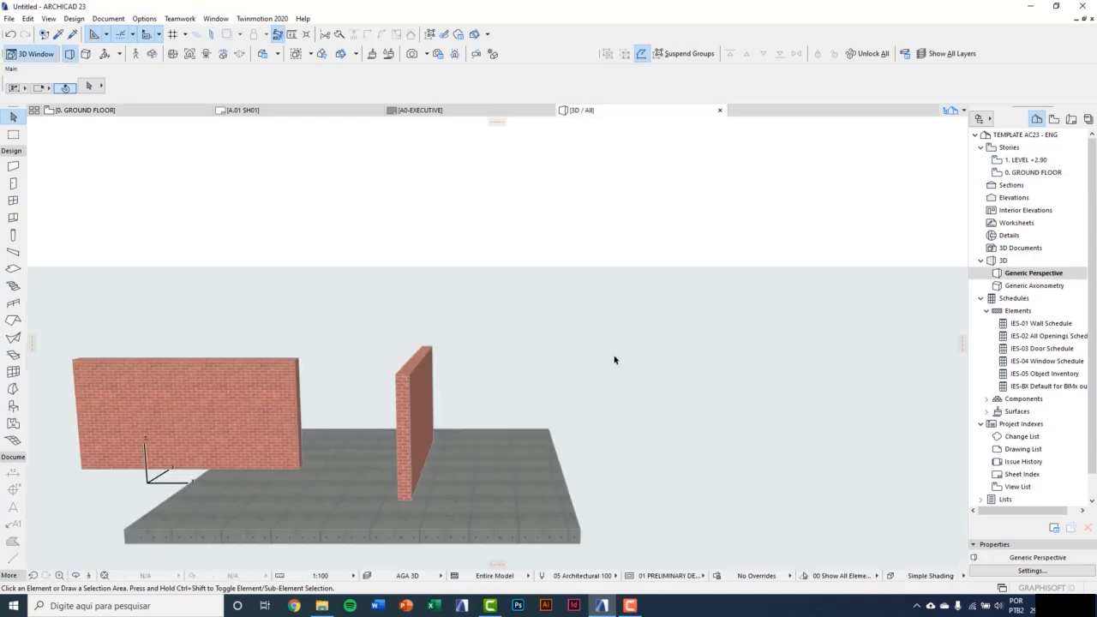
Orbit and pan around the slab and walls in the 3D perspective, and leave orbit mode.
click(76, 575)
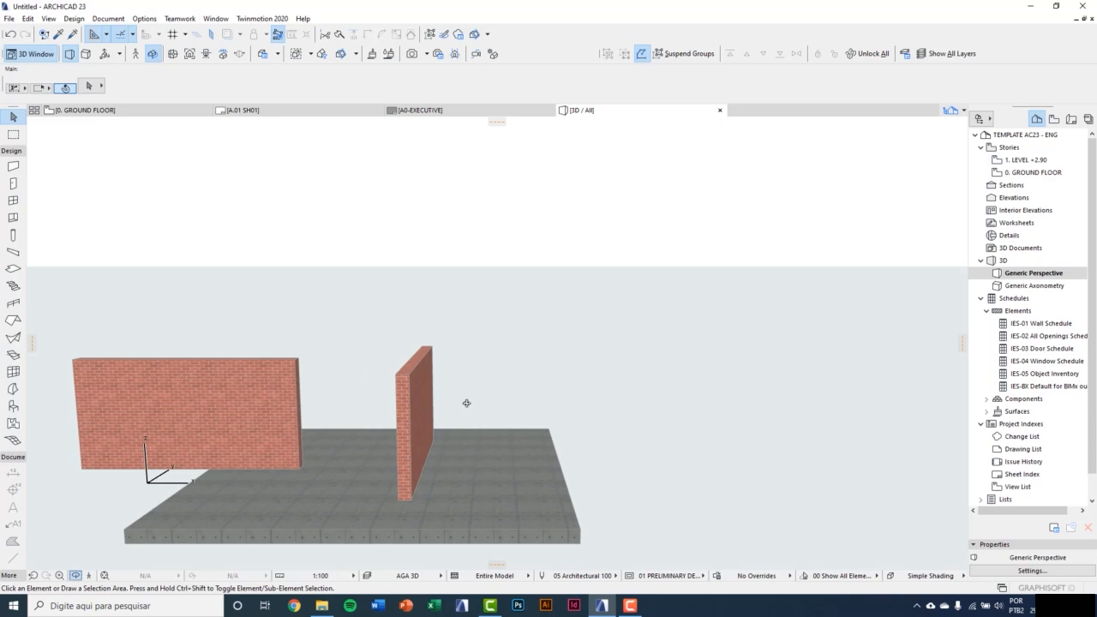
drag(465, 404, 574, 409)
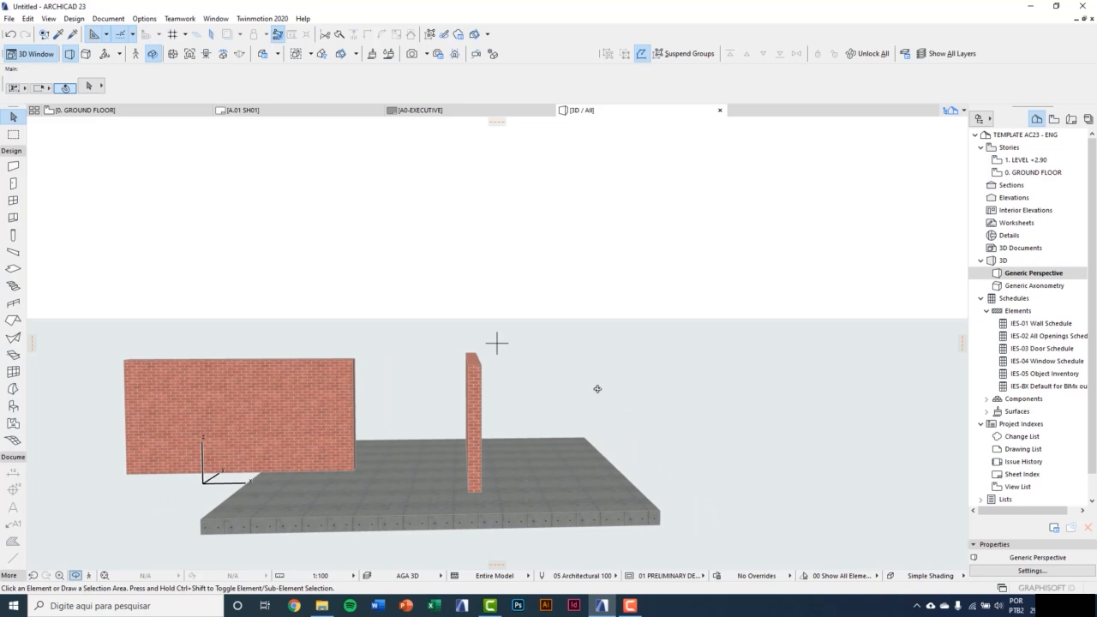
middle_drag(569, 390, 529, 389)
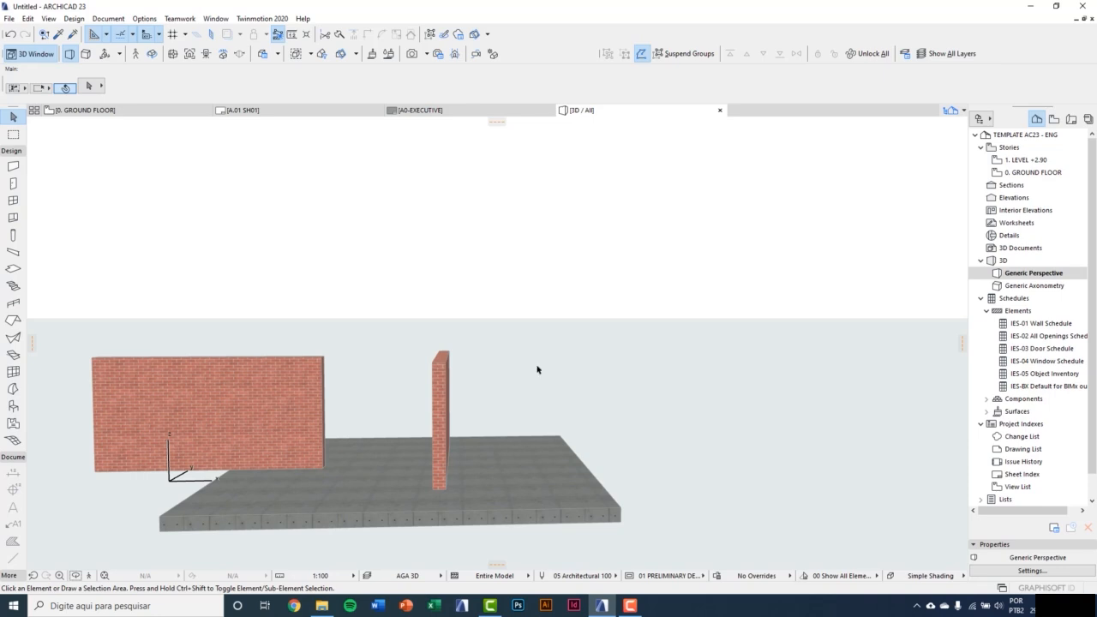
key(o)
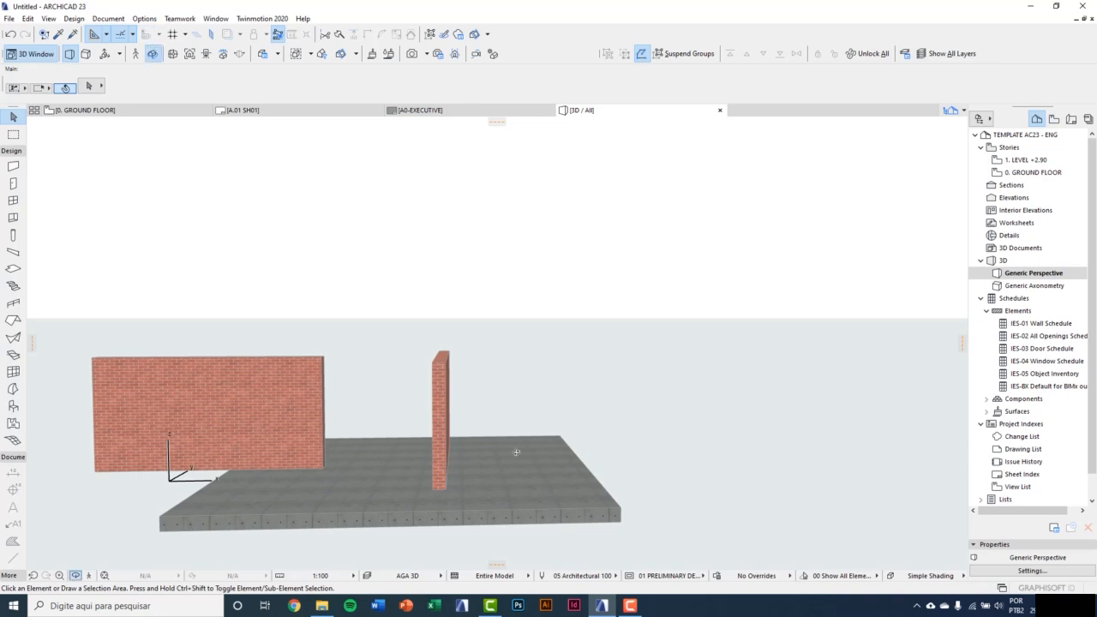
drag(515, 452, 489, 466)
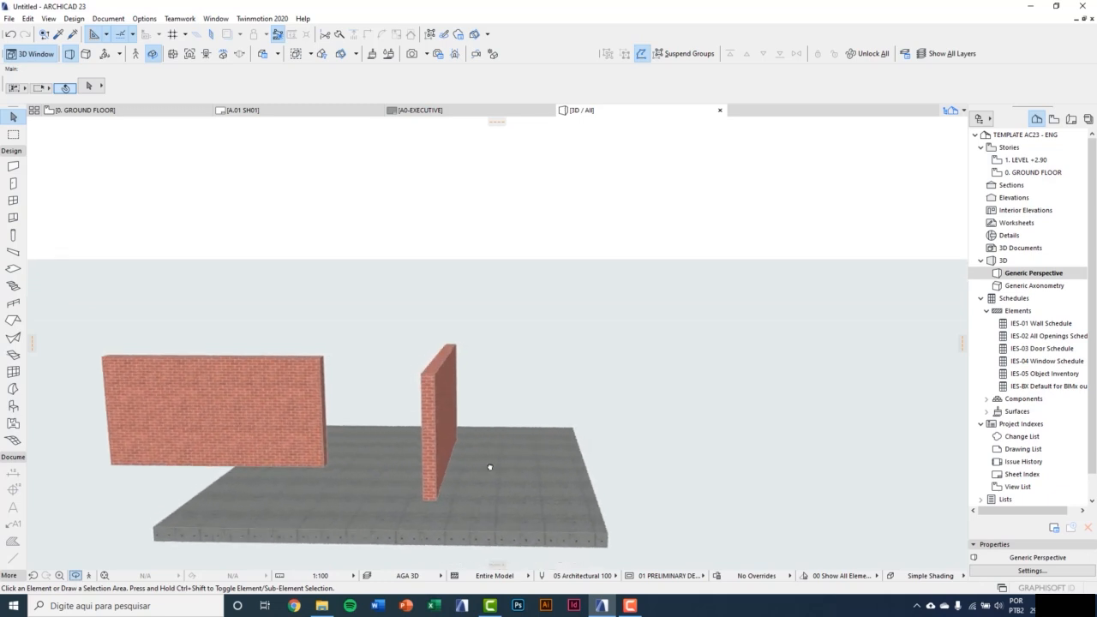
middle_drag(489, 466, 489, 461)
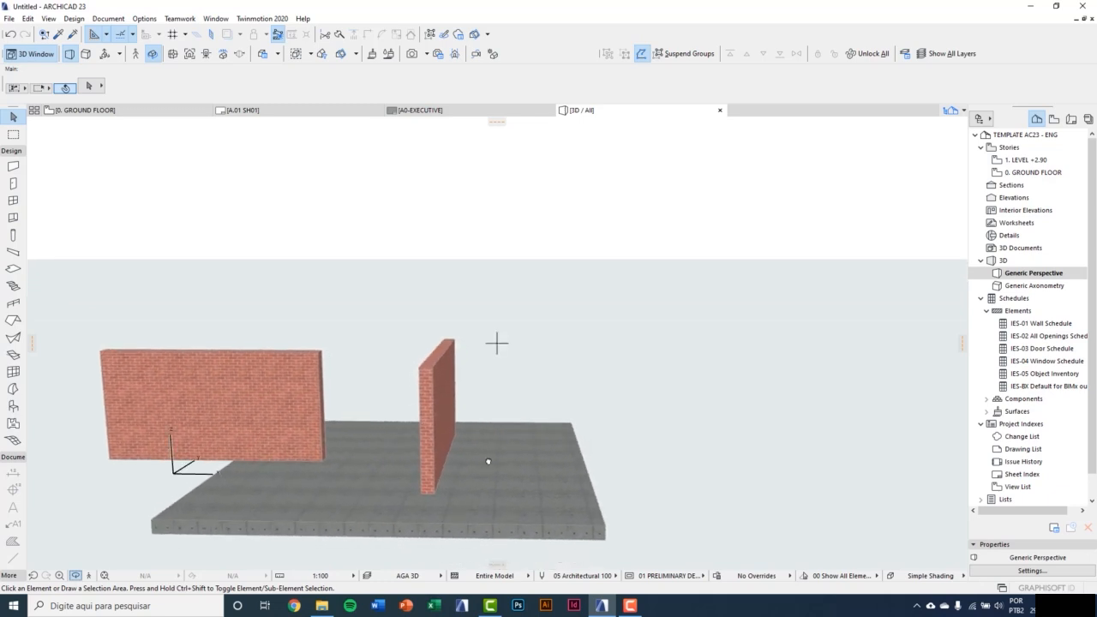
key(Escape)
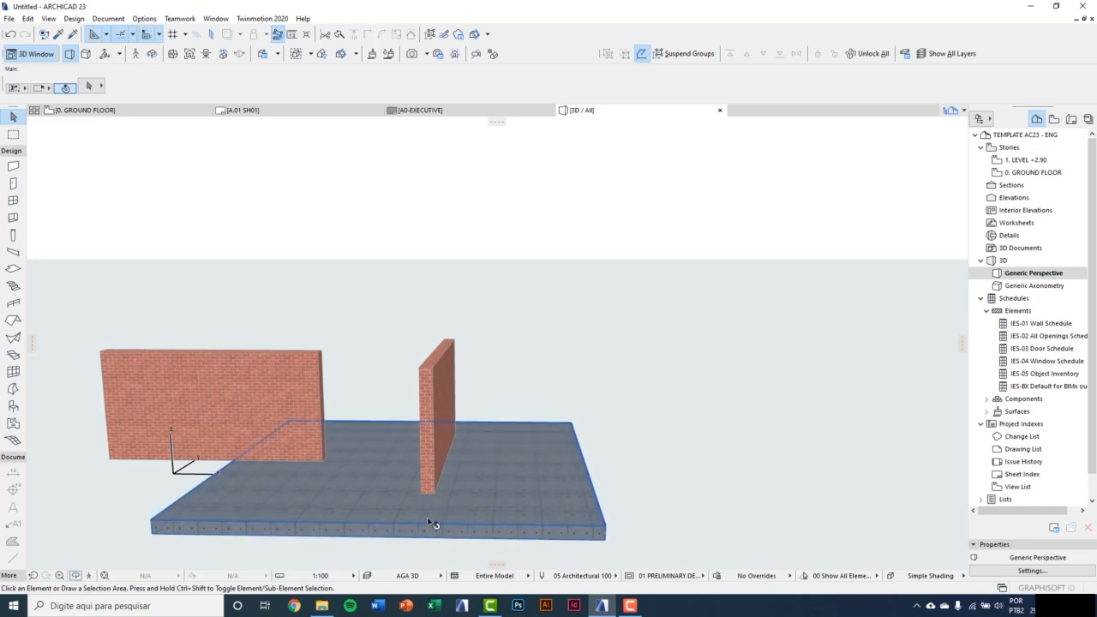
Isolate the wall standing on the slab in 3D, inspect it, and restore the display of all elements.
click(444, 425)
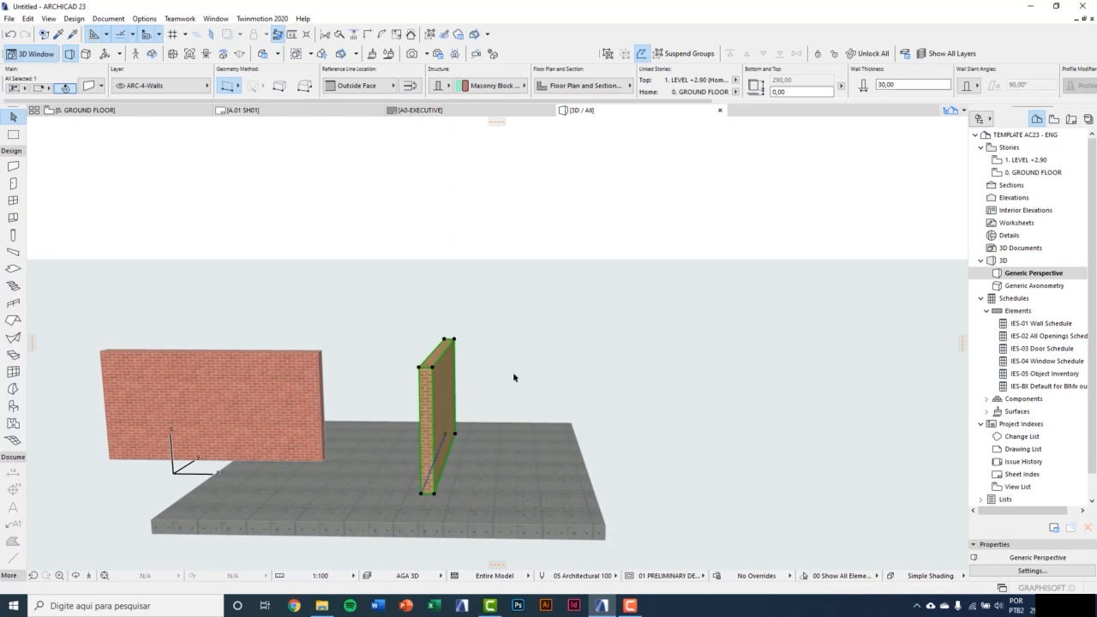
key(F5)
shift+middle_drag(496, 431, 514, 449)
click(515, 448)
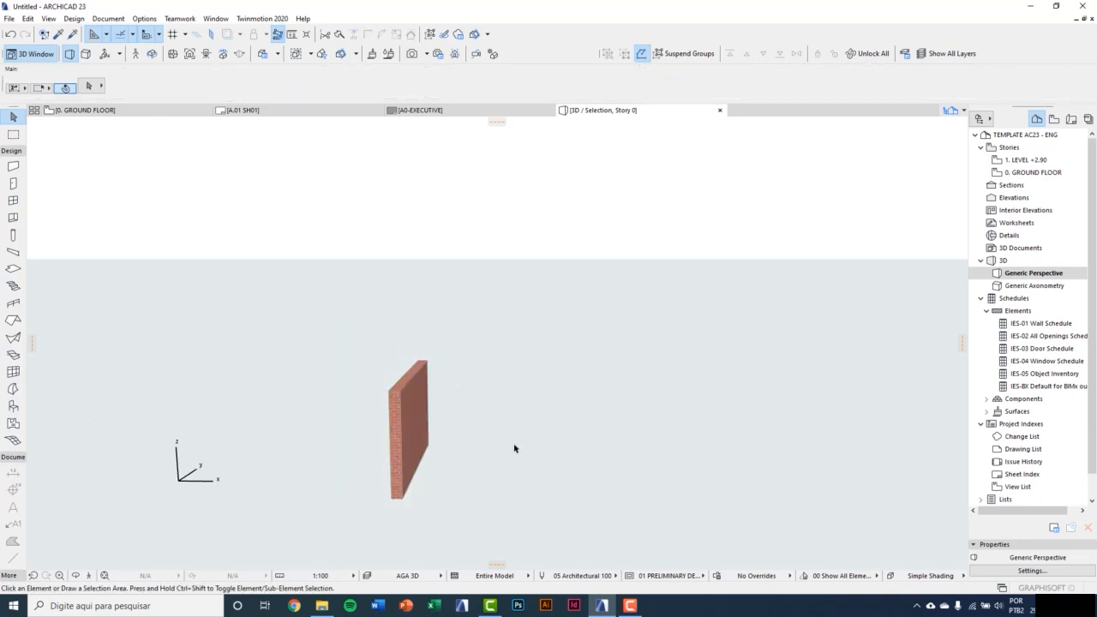
key(F5)
shift+middle_drag(475, 488, 493, 474)
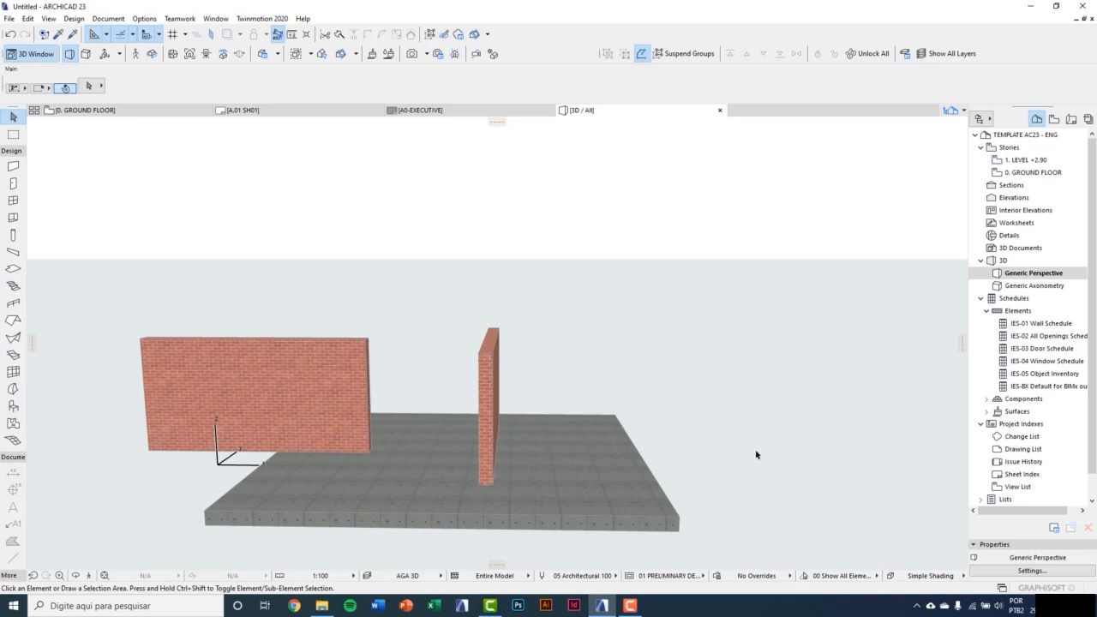
On the ground floor plan, stretch the horizontal wall's outer endpoint farther away from the slab.
key(F2)
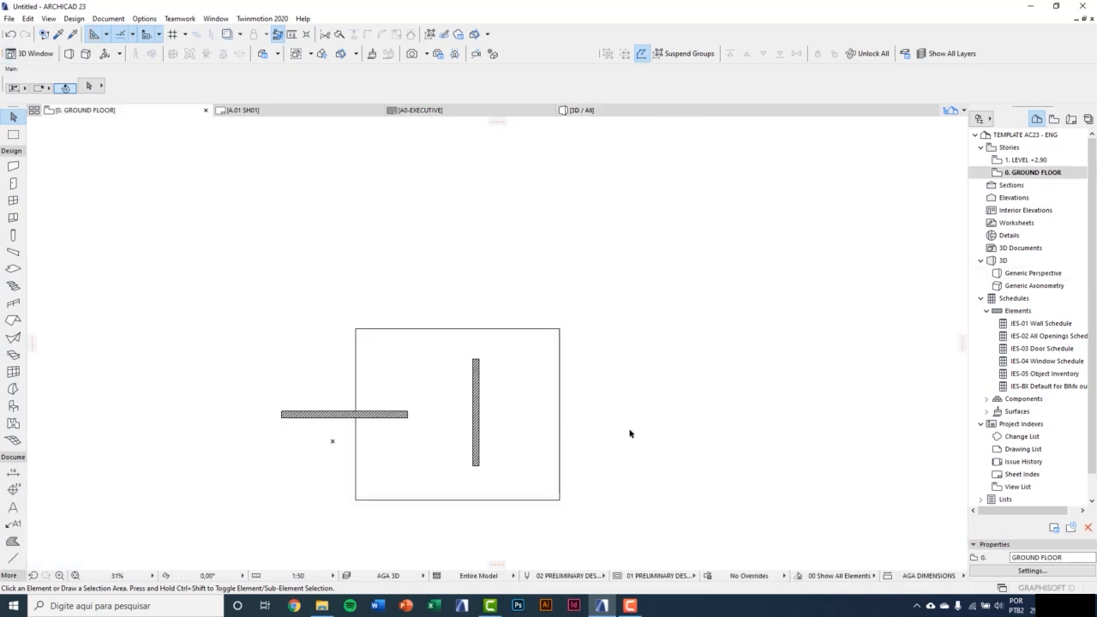
click(301, 415)
scroll(288, 441, up, 3)
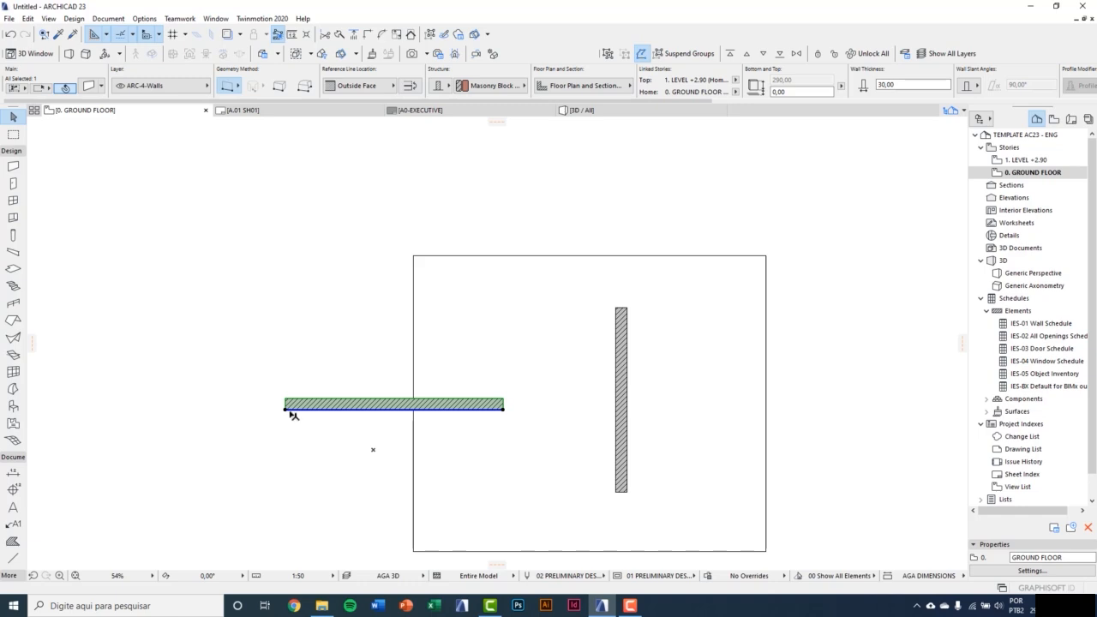
click(286, 410)
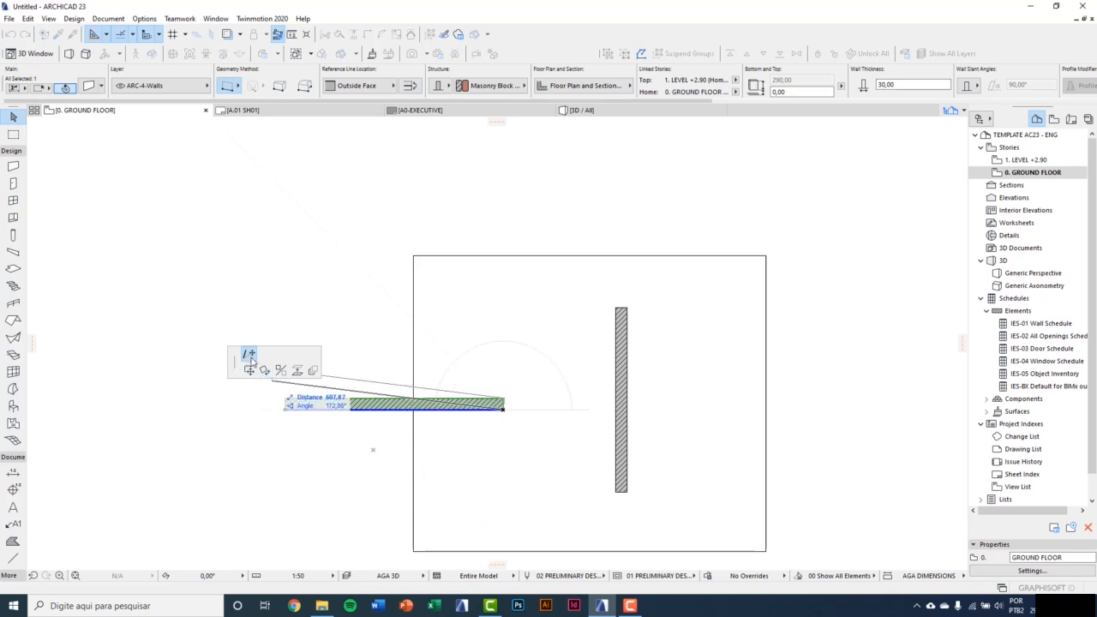
click(158, 407)
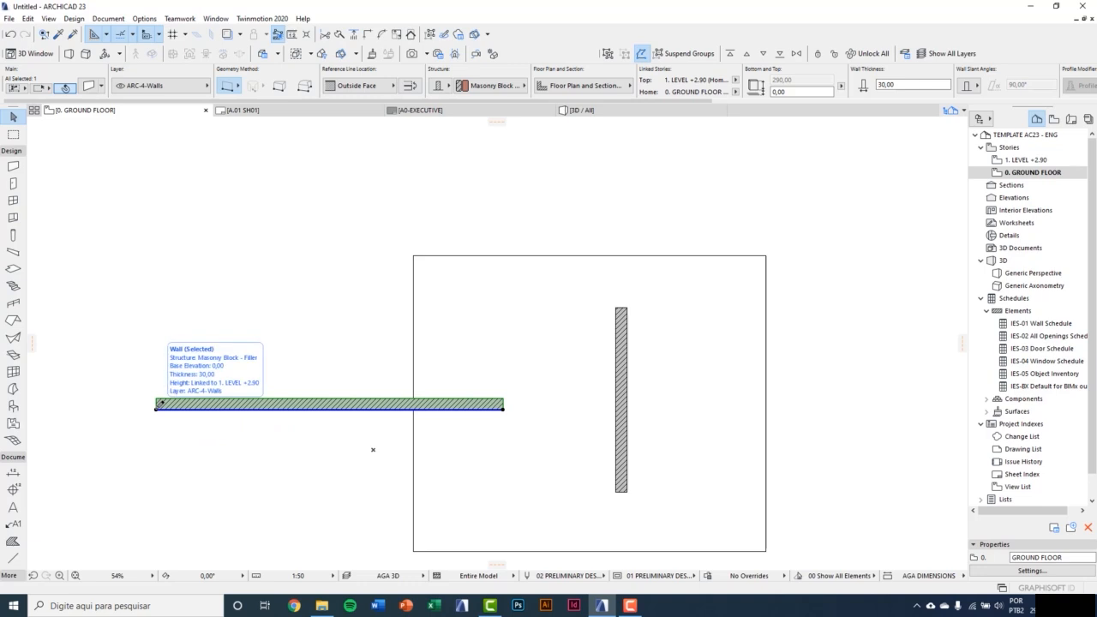
Try adding a node to the horizontal wall's reference line, pulled below the wall, and undo the edit.
click(291, 409)
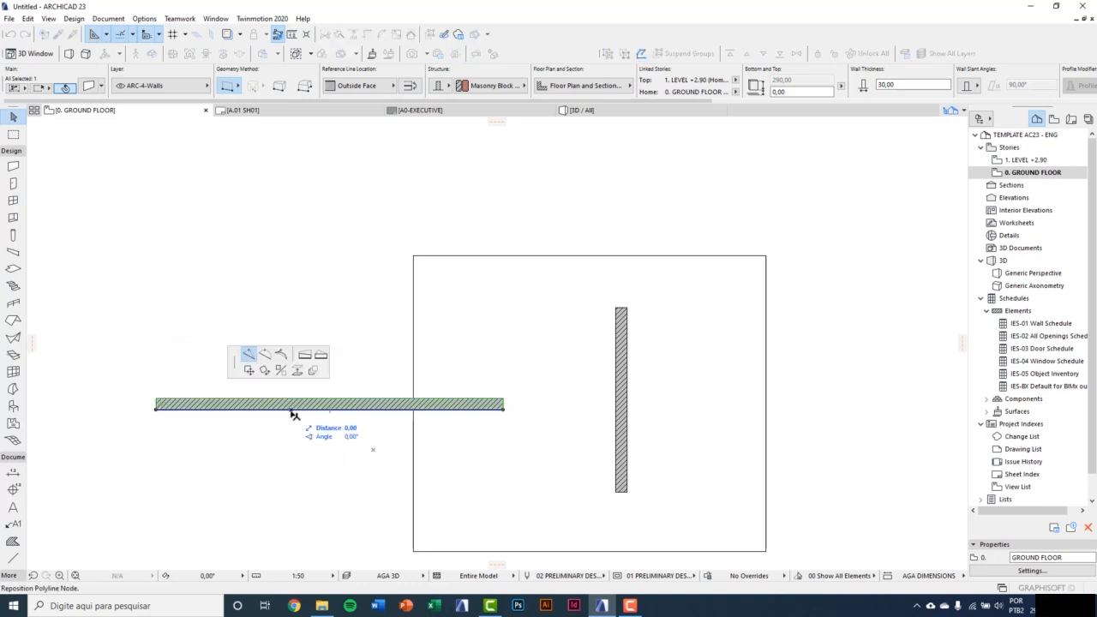
click(218, 481)
key(ctrl+z)
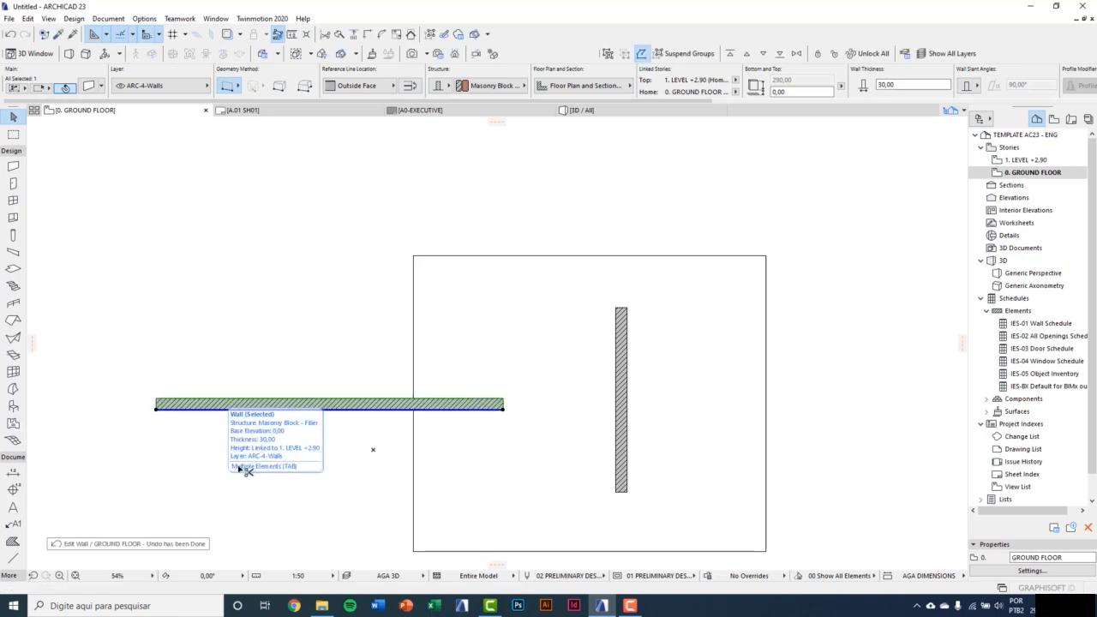
Try curving the horizontal wall into a downward arc from its reference line, and undo the edit.
click(268, 410)
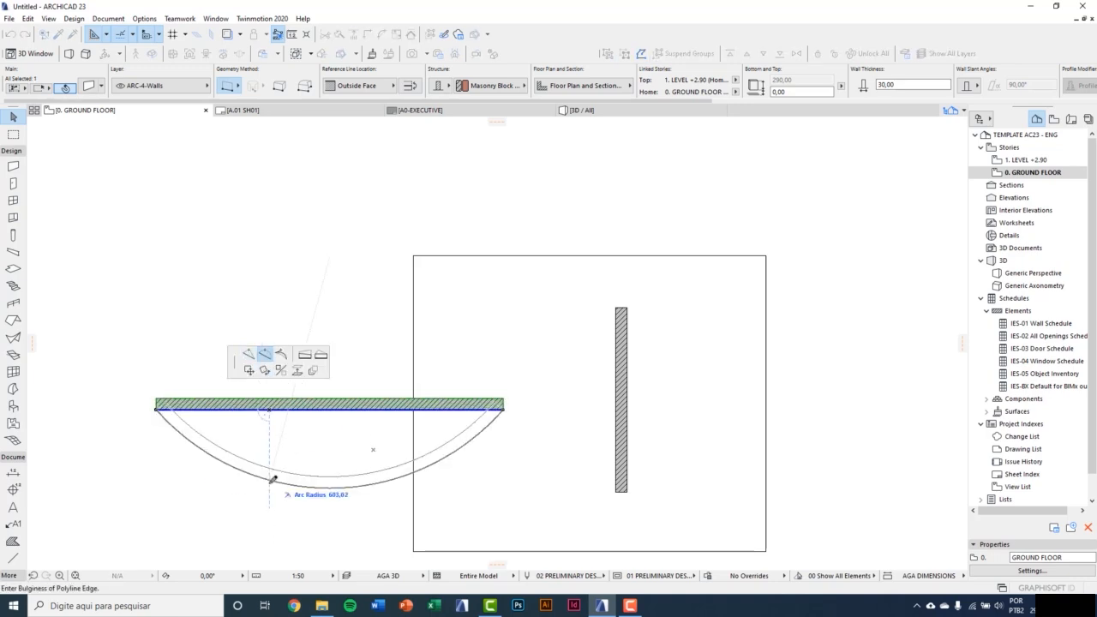
click(269, 518)
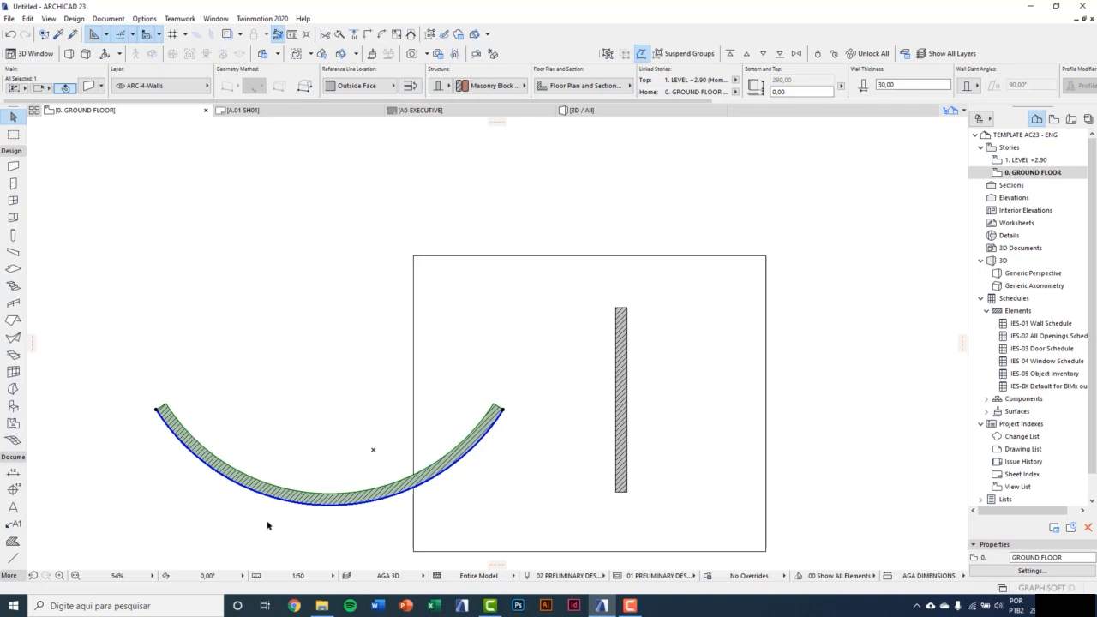
key(ctrl+z)
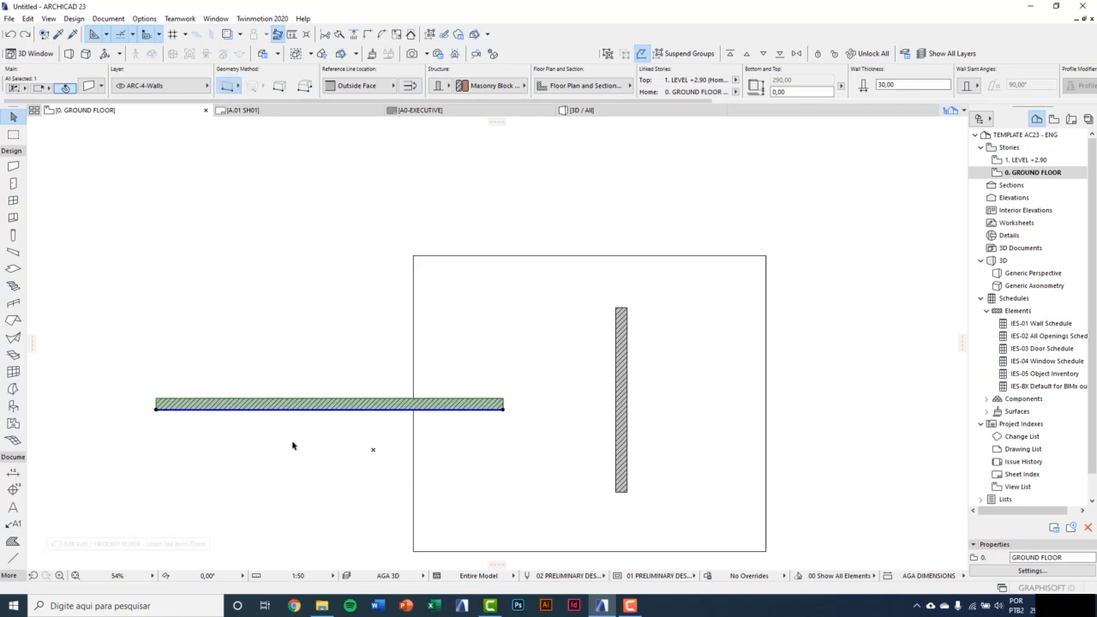
Move the selected horizontal wall freehand up from its reference line, to about level with the slab's upper edge.
click(224, 415)
click(265, 354)
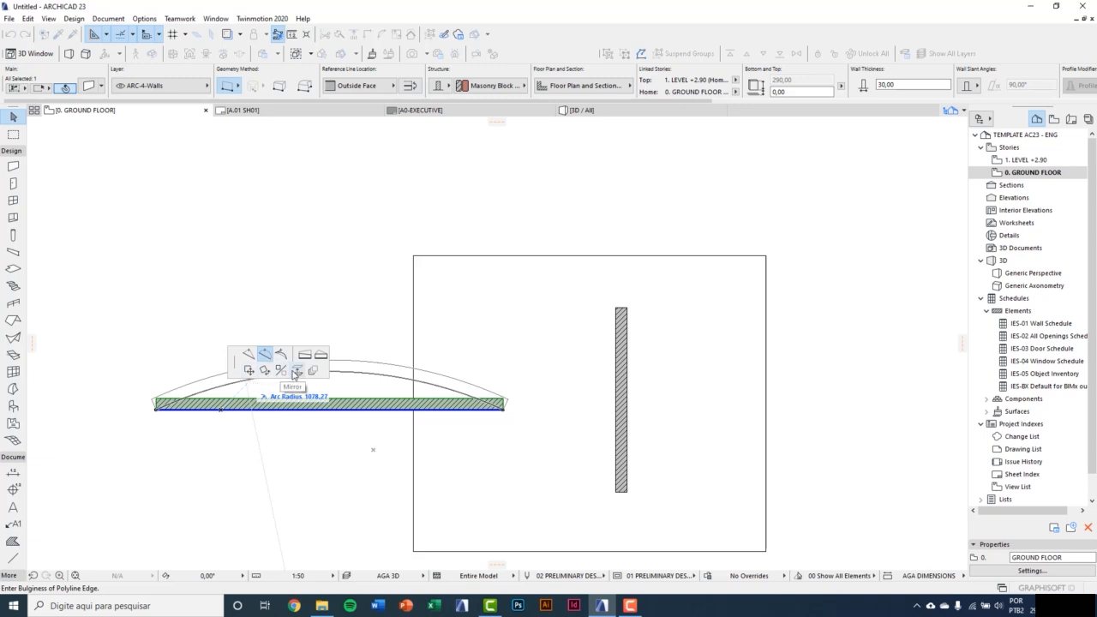
click(248, 370)
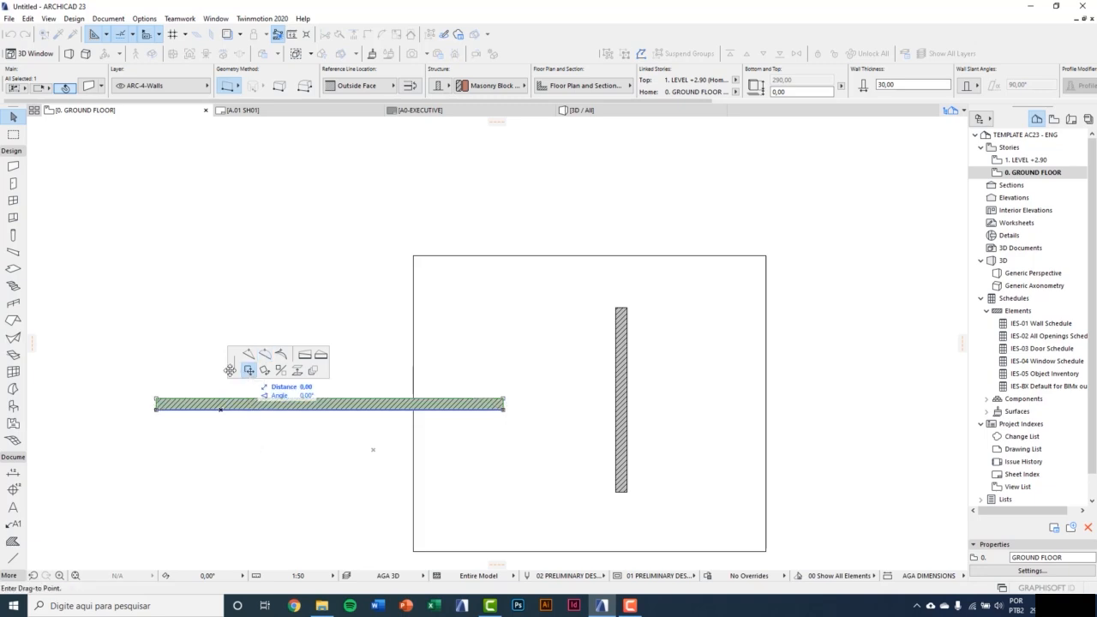
click(230, 282)
Move the horizontal wall straight down on the plan by a distance of 400.
click(229, 282)
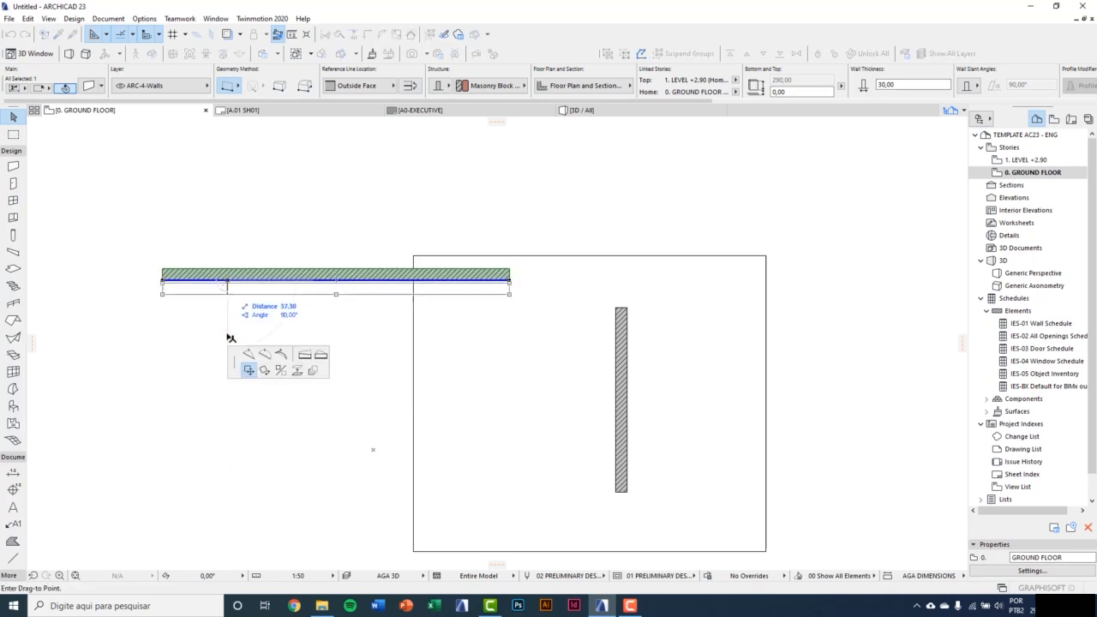
click(249, 370)
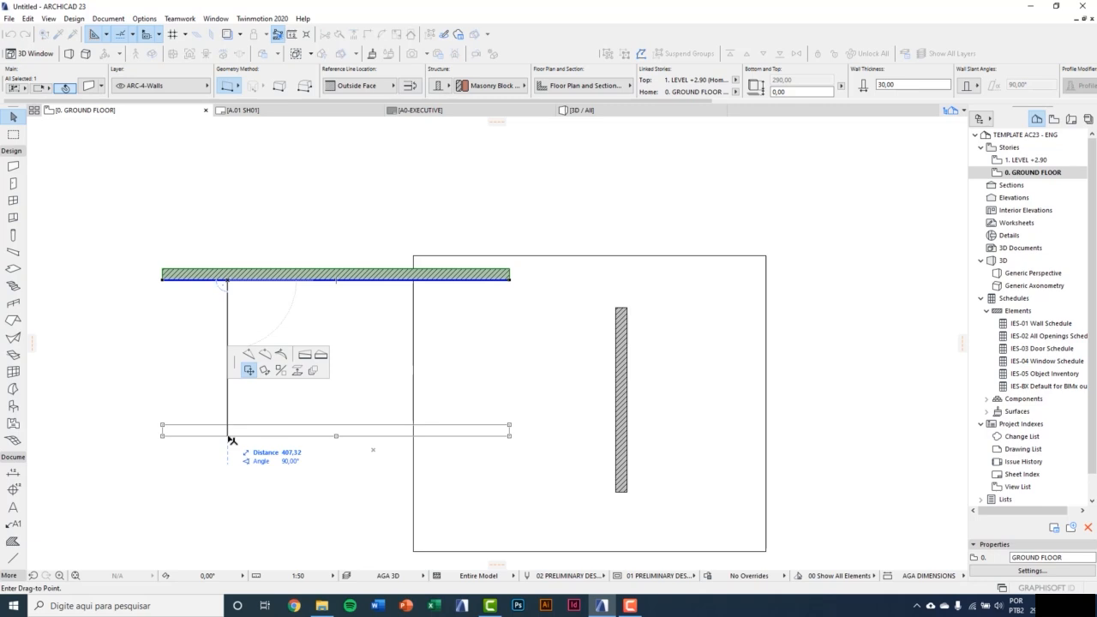
text(400)
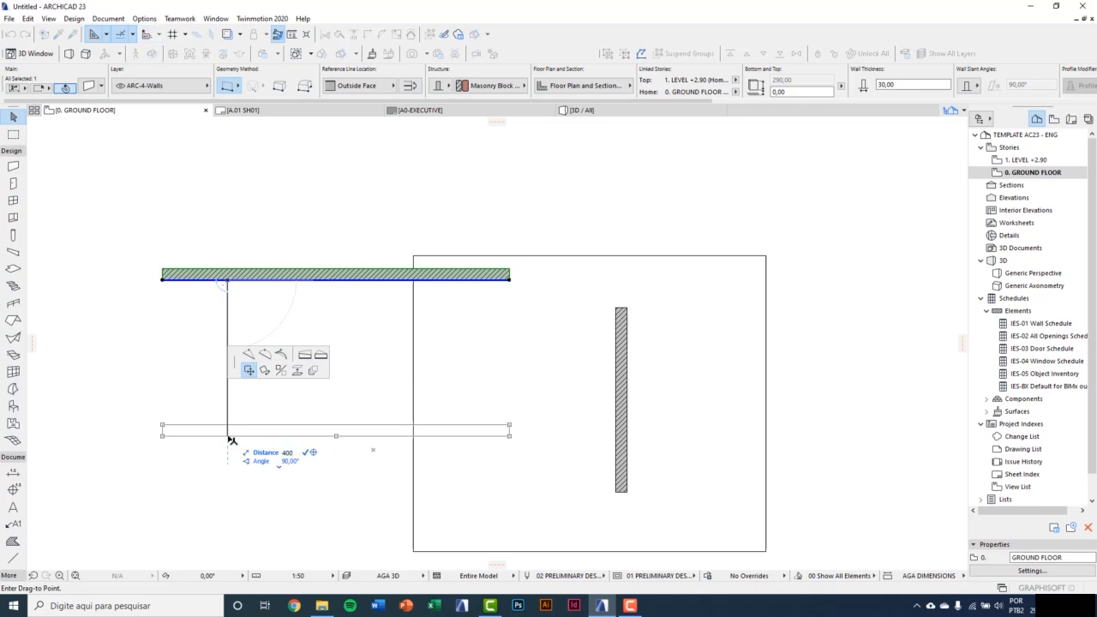
key(Return)
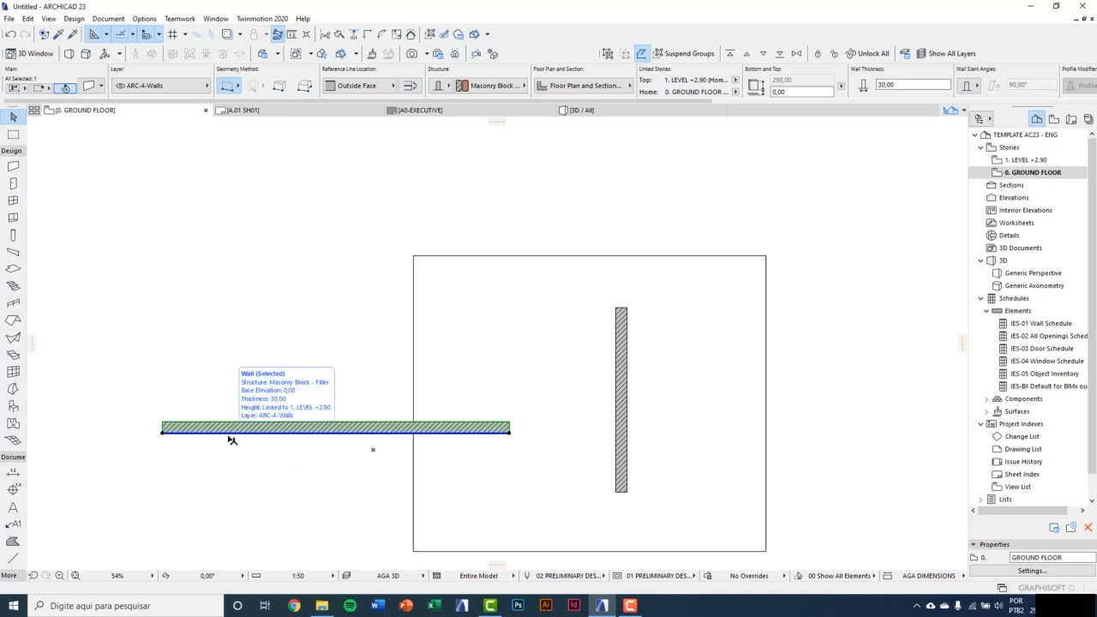
Examine the Move commands available for the selected wall, such as Drag, Rotate, Mirror and Elevate.
scroll(236, 463, down, 3)
scroll(285, 484, up, 2)
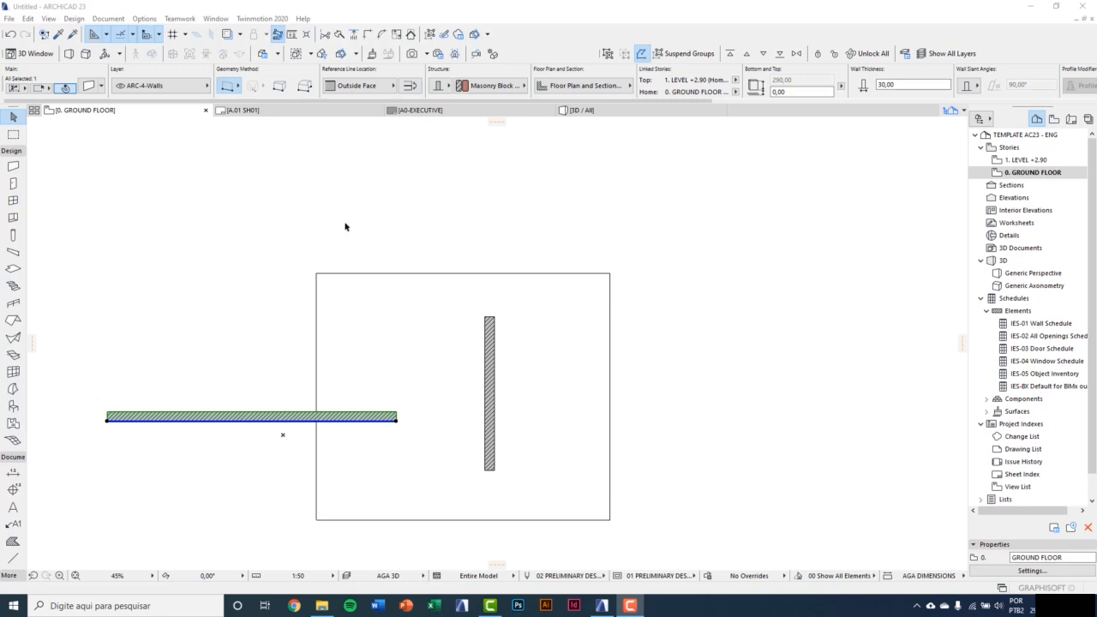
click(27, 18)
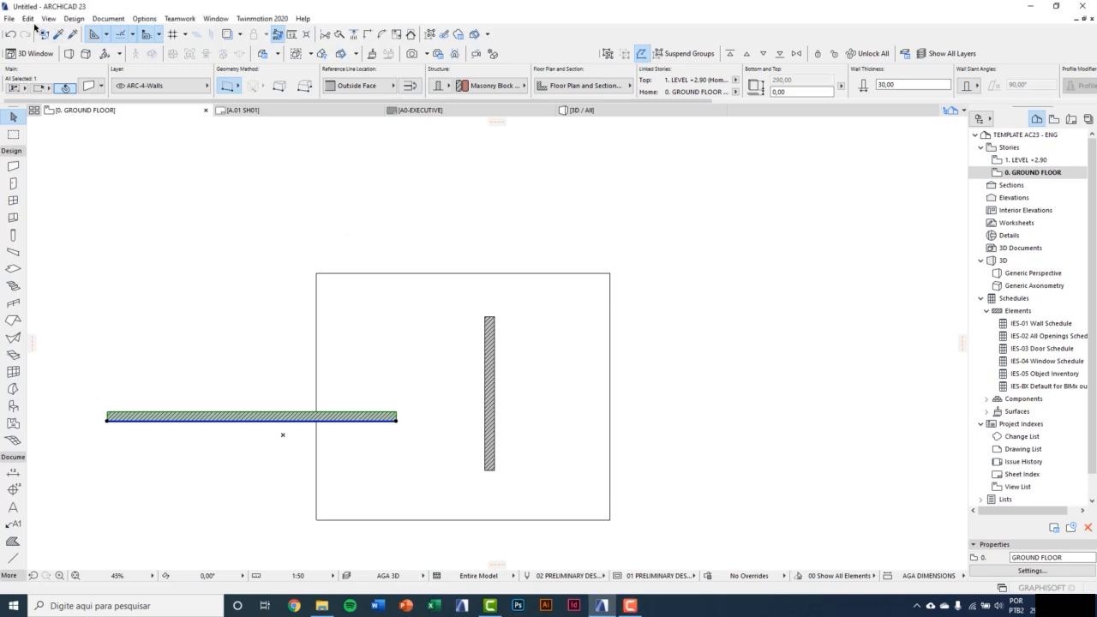
click(28, 18)
mouse_move(95, 227)
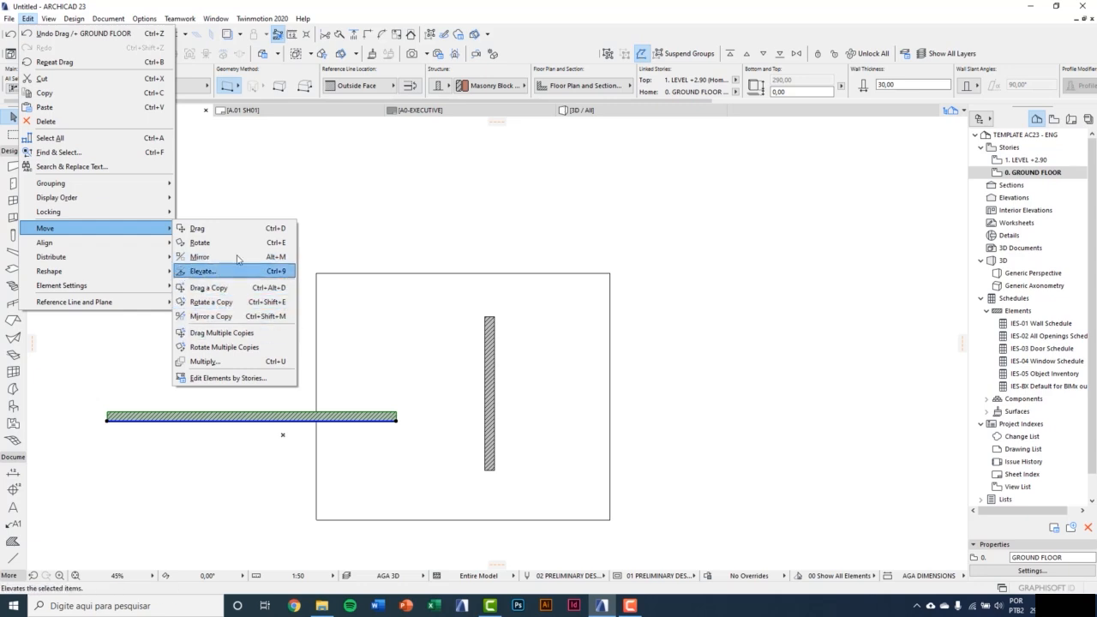
click(304, 194)
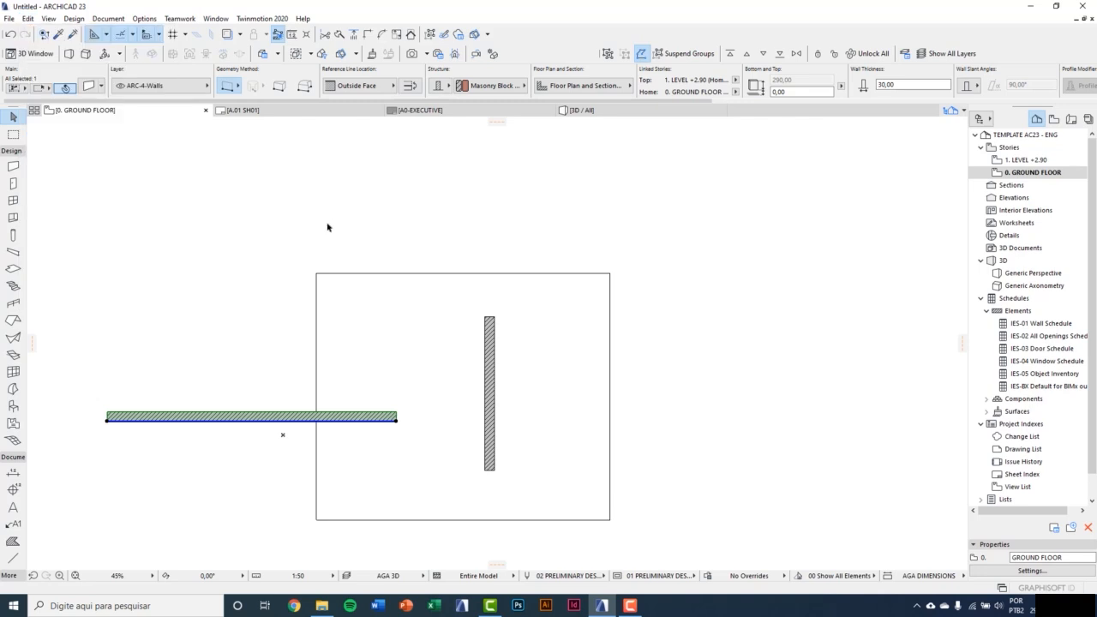
Move the horizontal wall a short distance straight up on the plan with the Drag command.
key(ctrl+d)
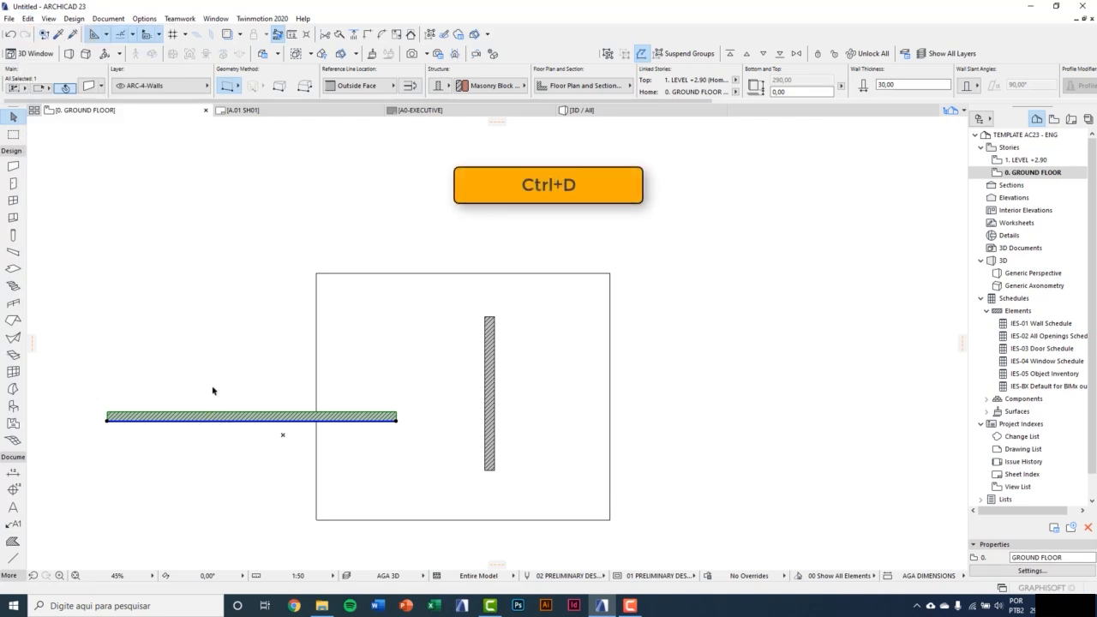
click(177, 417)
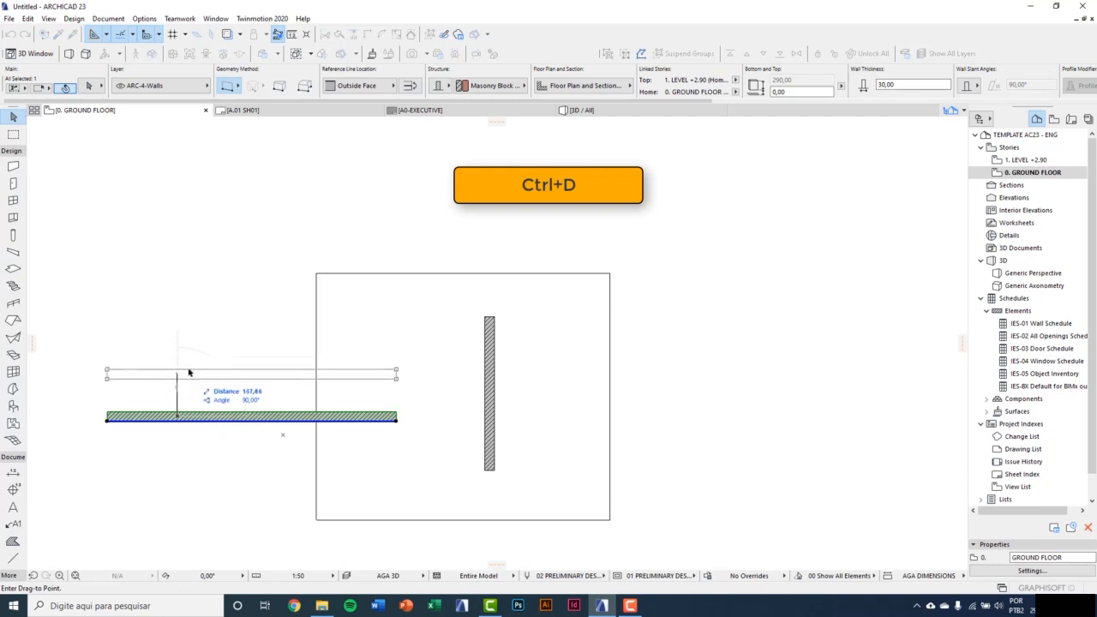
click(189, 363)
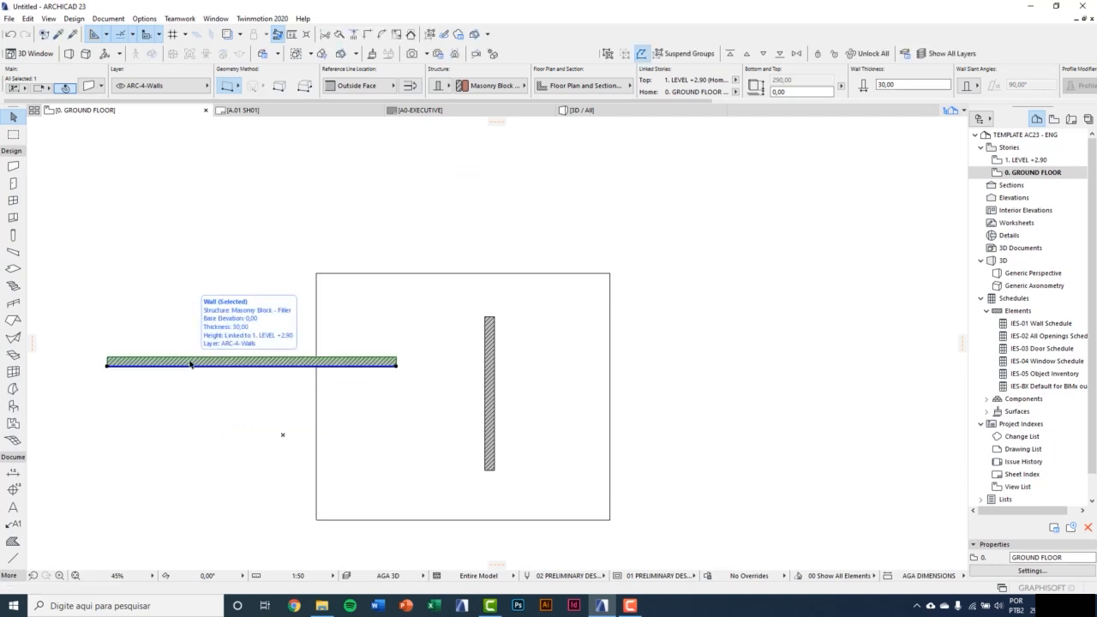
Move the horizontal wall straight down on the plan by a distance of 200.
click(190, 364)
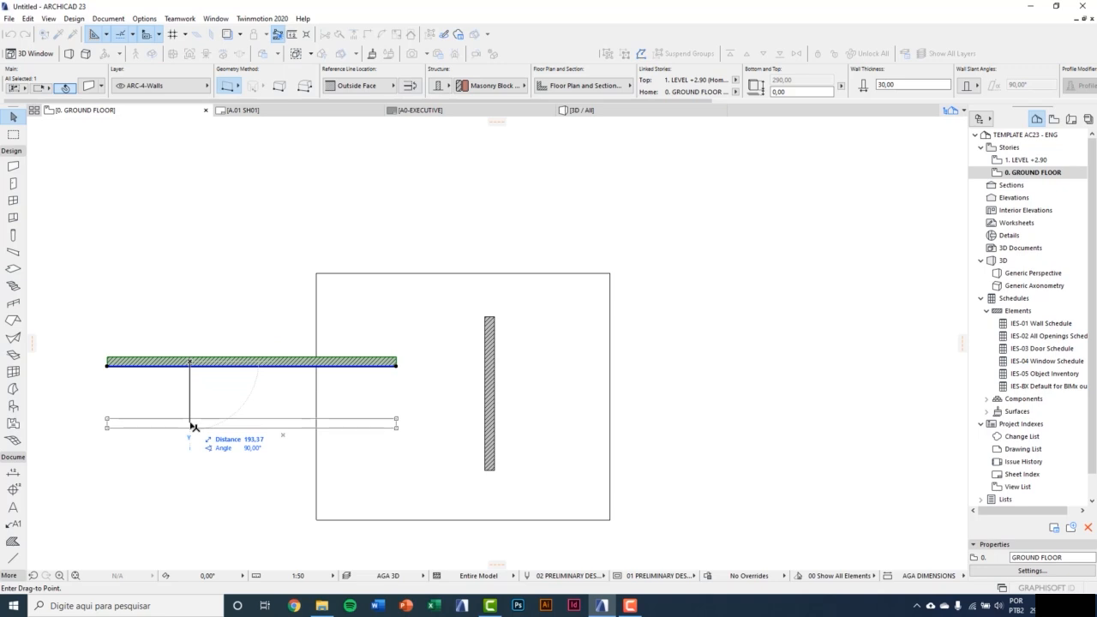
text(200)
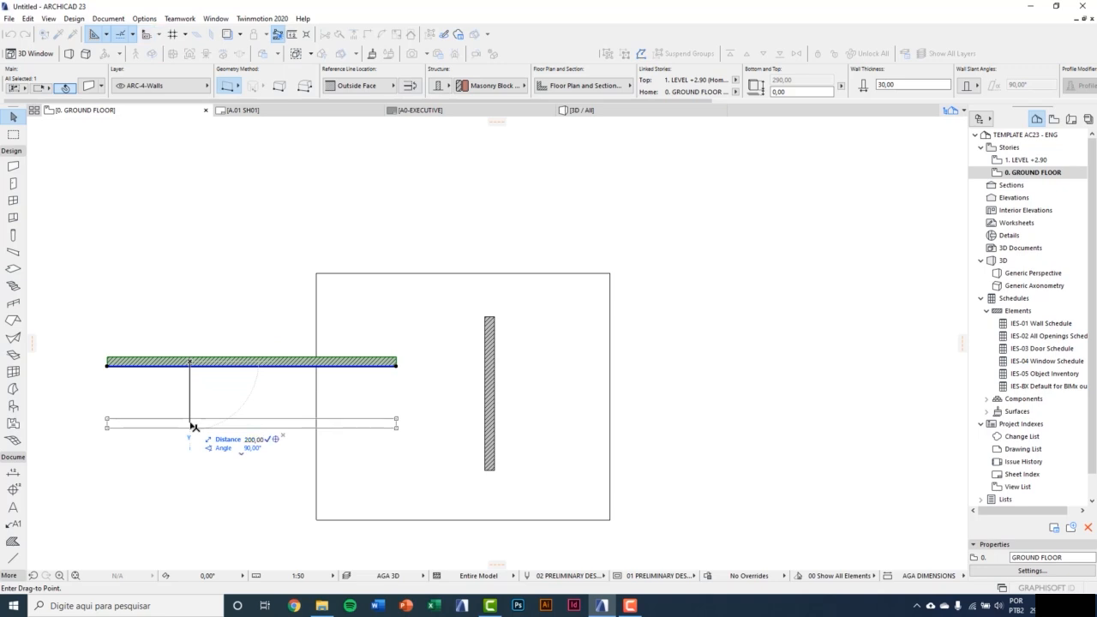
key(Return)
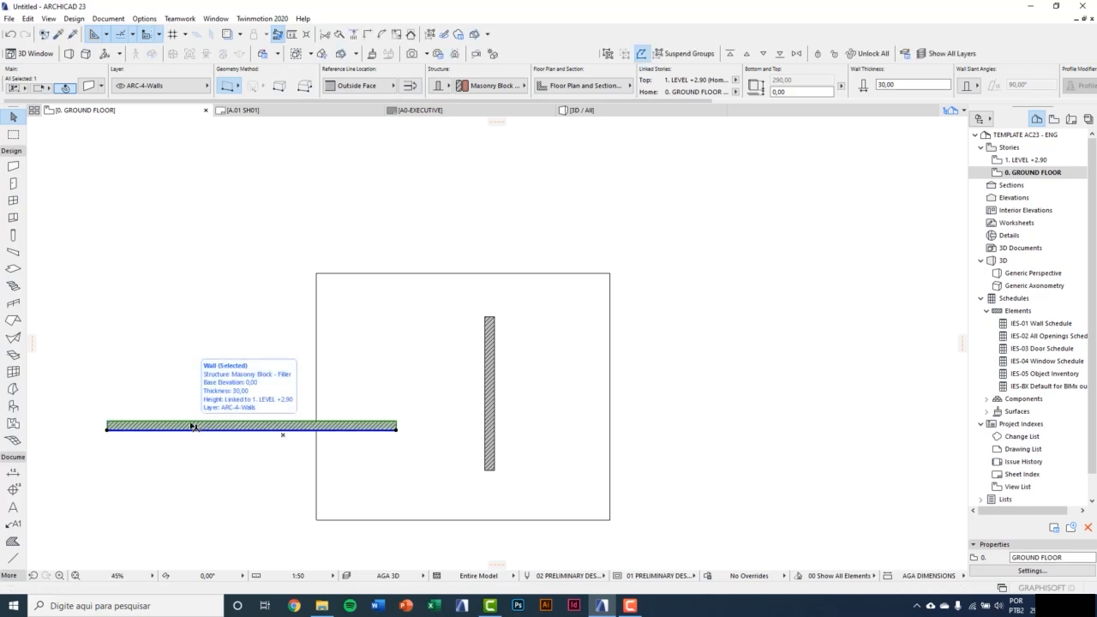
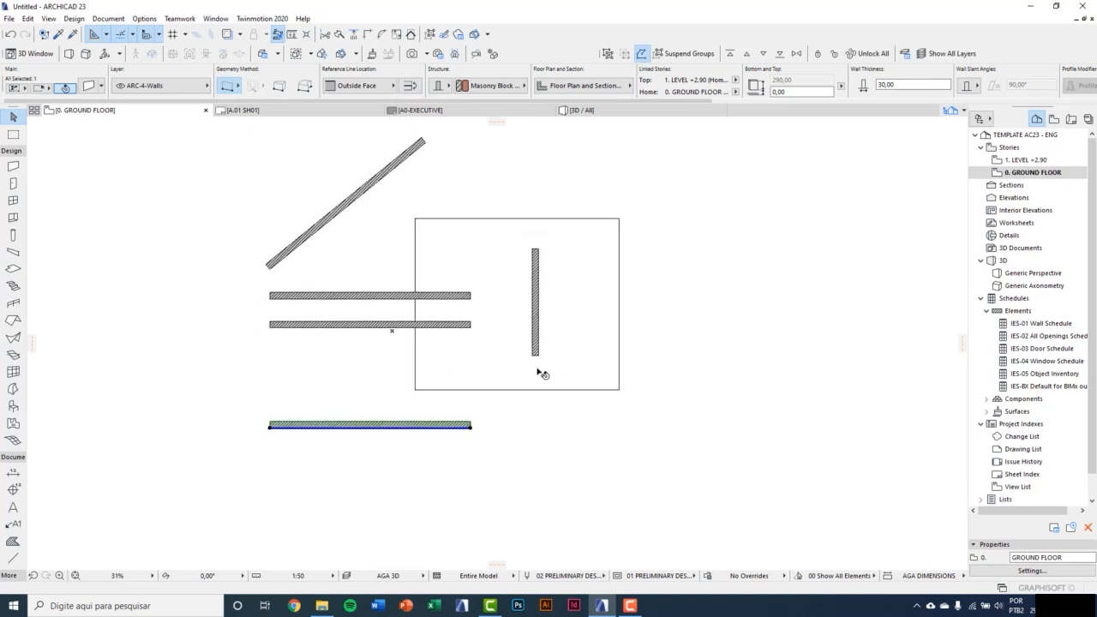
Select all the walls together with the slab using a selection rectangle and delete them.
click(648, 364)
middle_drag(643, 367, 618, 437)
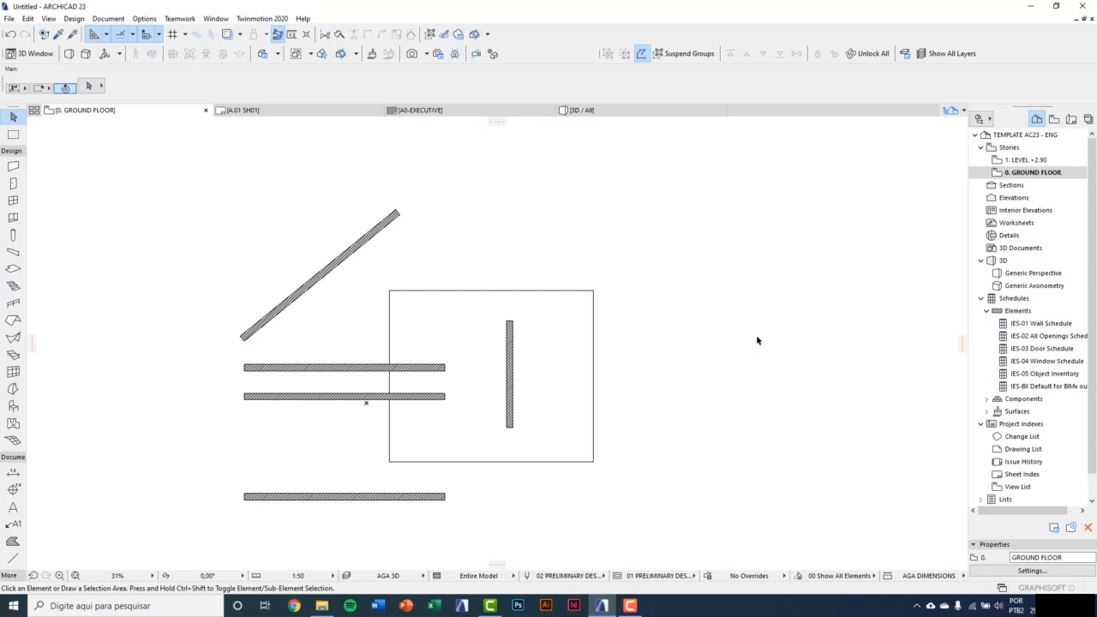
key(ctrl+u)
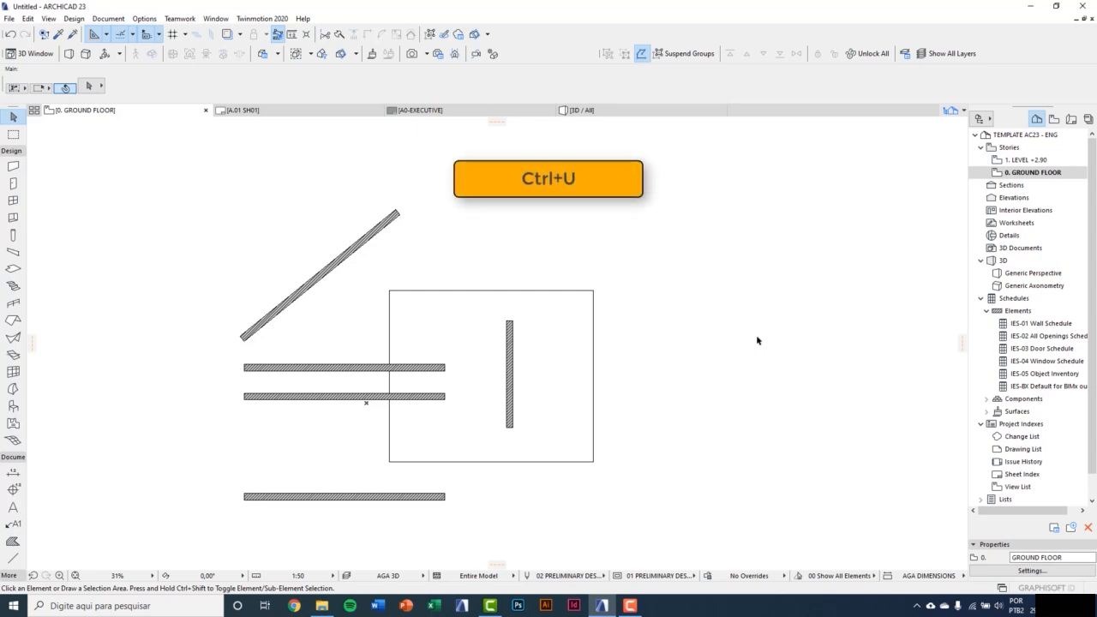
click(152, 167)
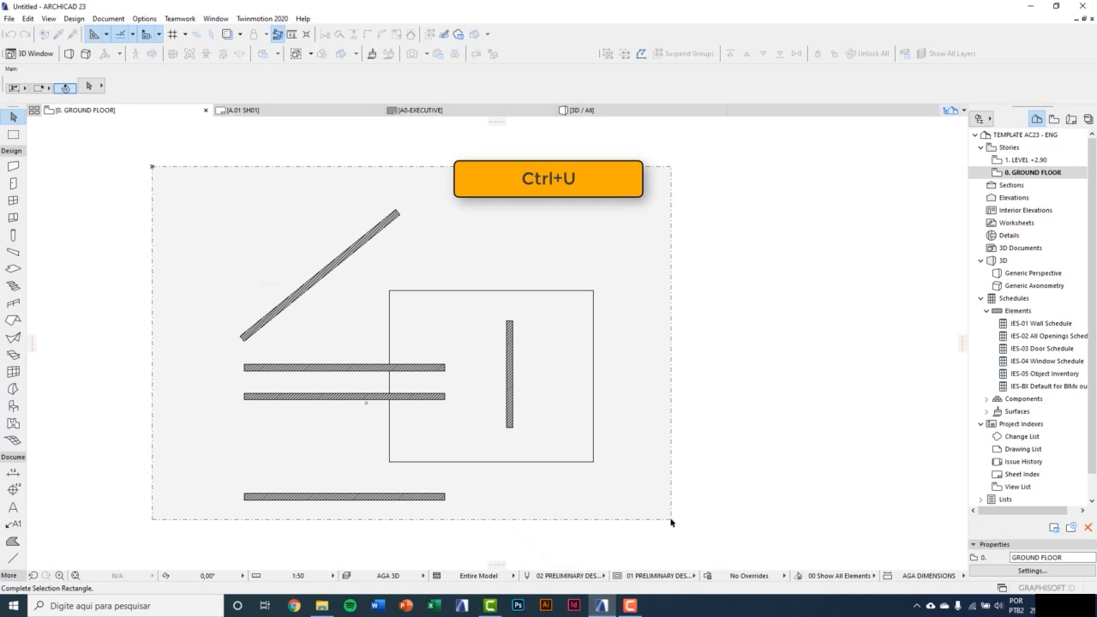
click(671, 521)
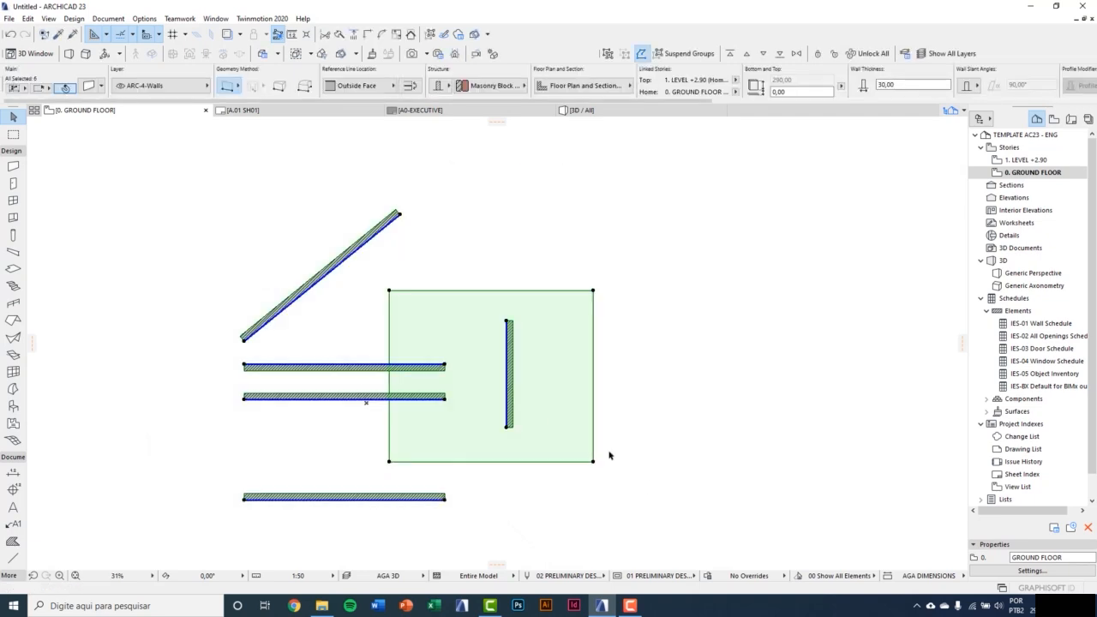
key(Delete)
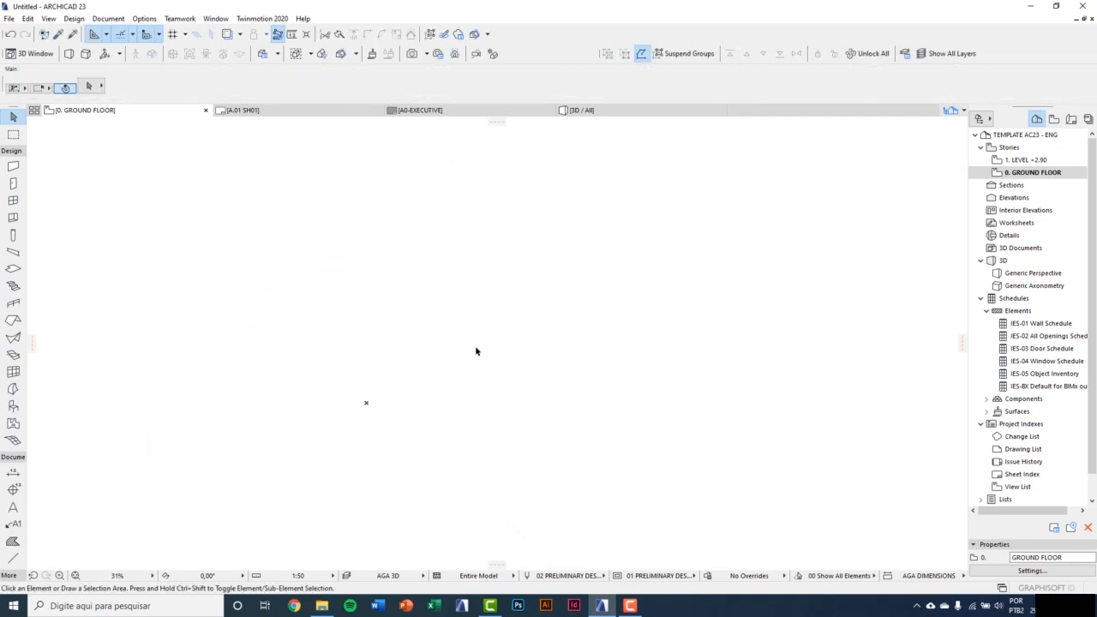
Place an Armchair 01 23 object on the empty ground floor plan and select it.
click(13, 406)
scroll(388, 381, up, 5)
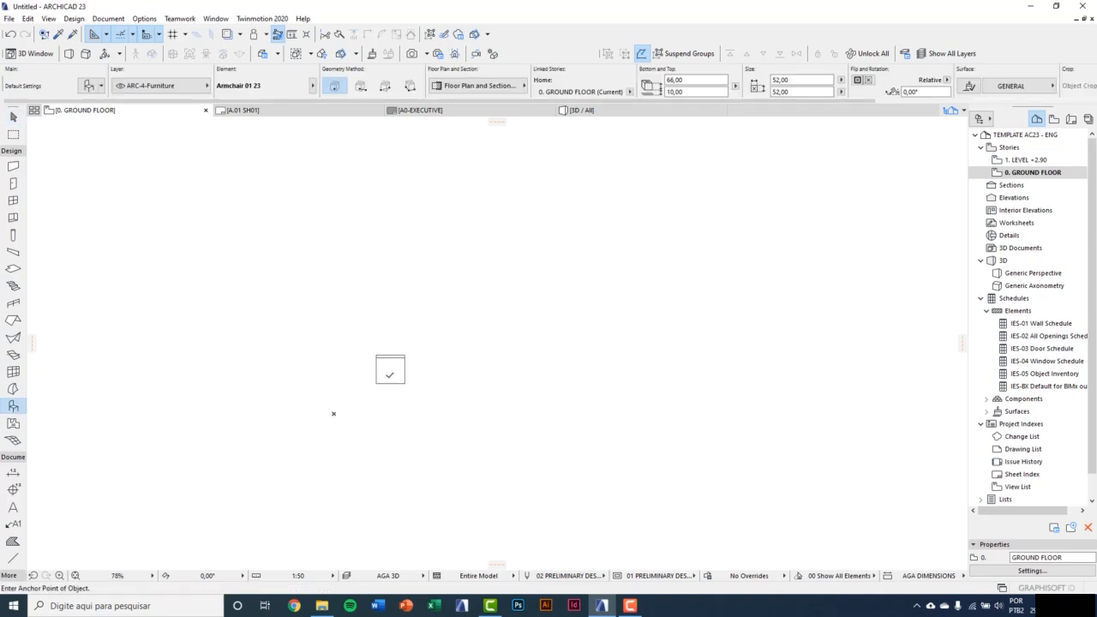
key(Escape)
click(390, 381)
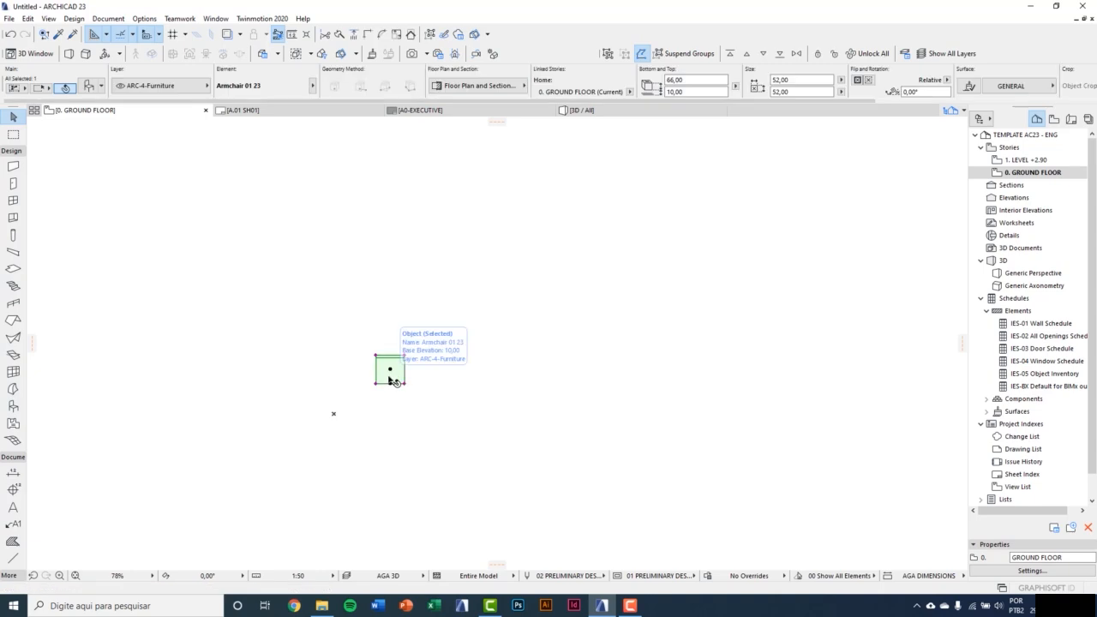
Start Multiply for the selected armchair, view the Rotate, Elevate and Matrix modes, and set the mode to Drag.
scroll(420, 398, up, 1)
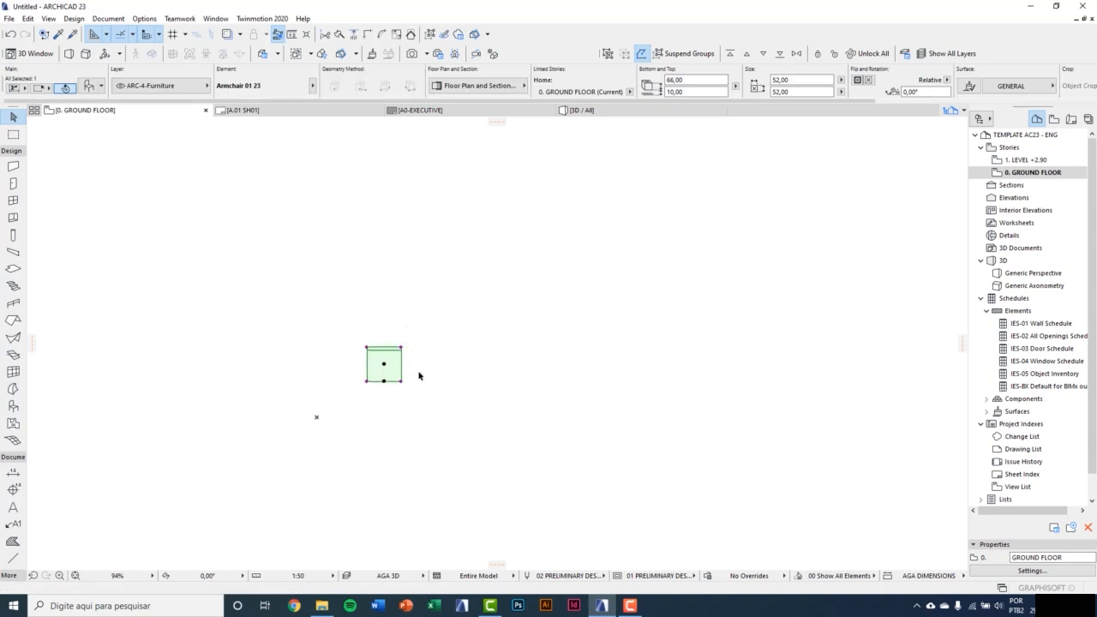
key(ctrl+u)
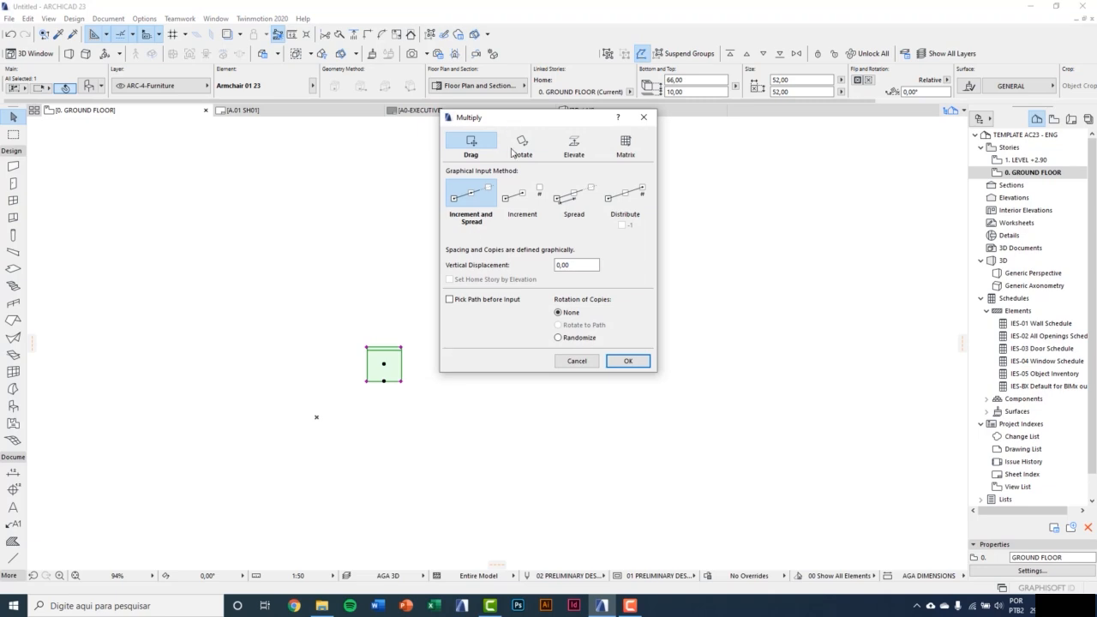
drag(513, 120, 521, 200)
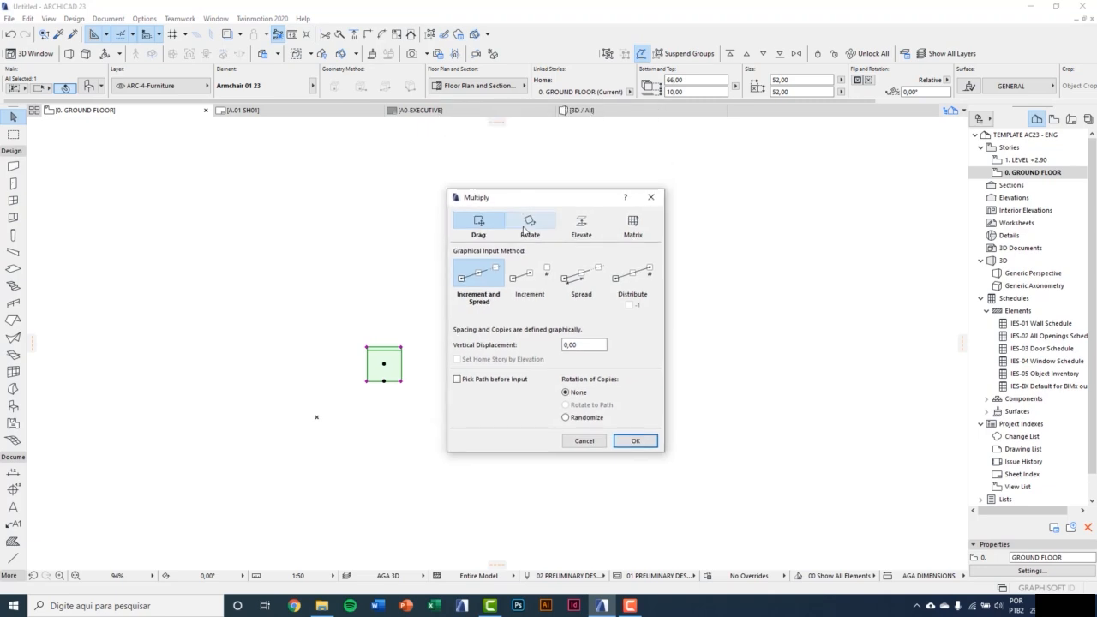
click(526, 225)
click(585, 227)
click(632, 227)
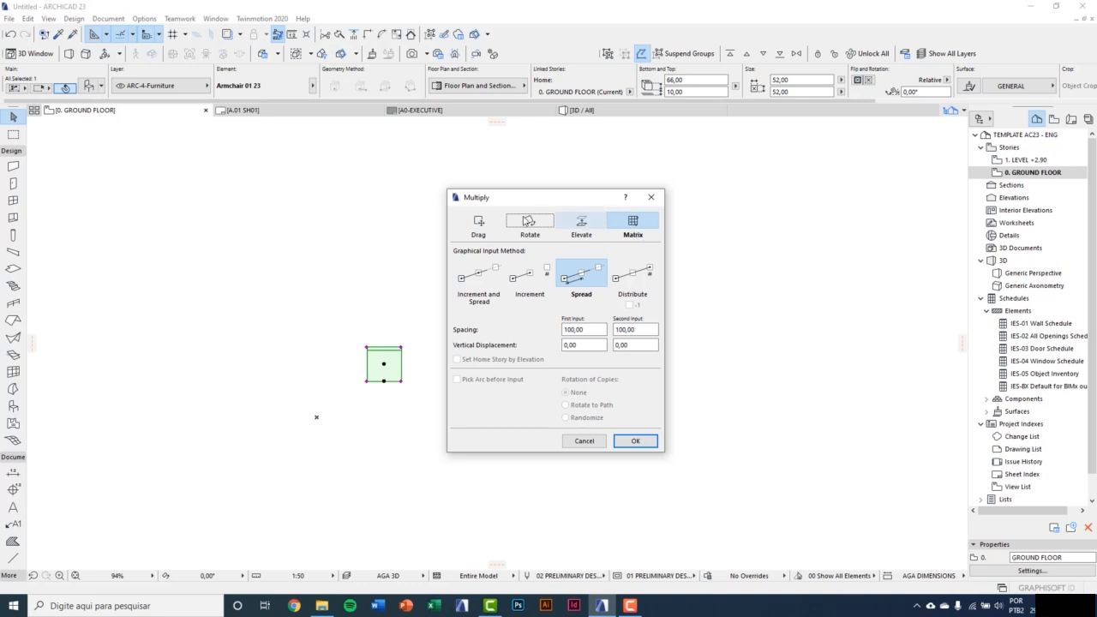
click(478, 223)
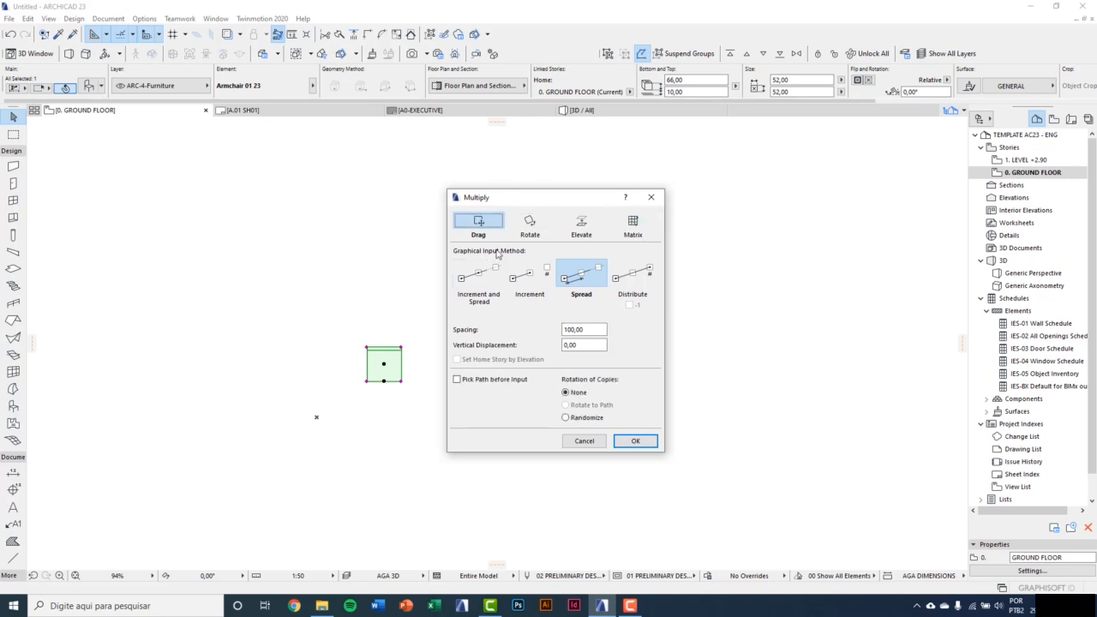
Examine the Increment and Spread, Increment, Spread and Distribute input methods of the Drag multiplication and their copies and displacement settings.
click(488, 283)
click(531, 287)
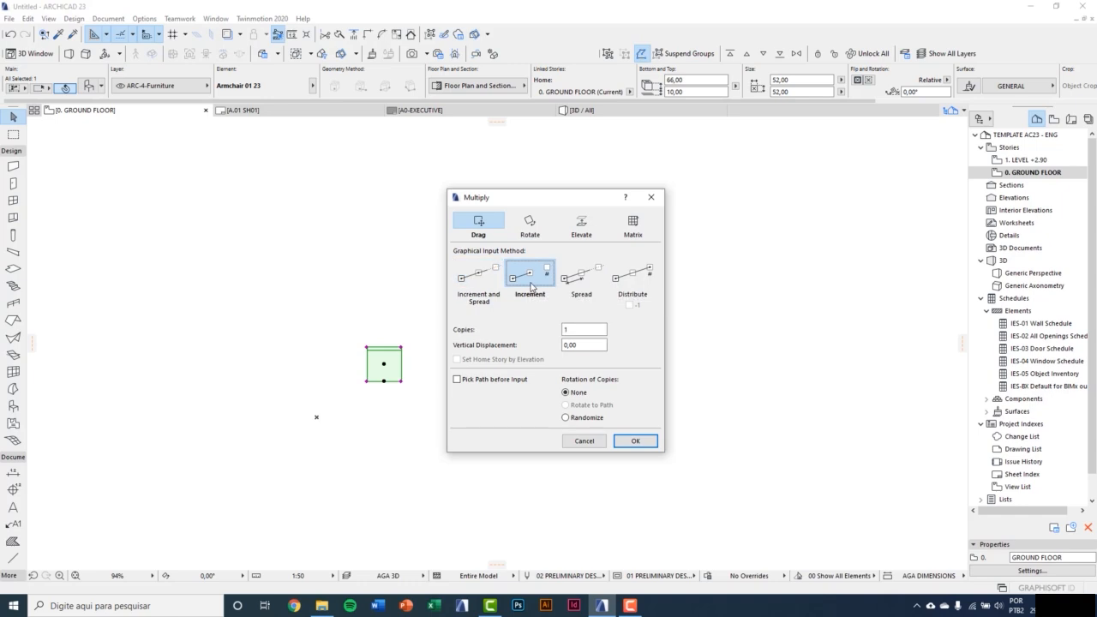
click(581, 276)
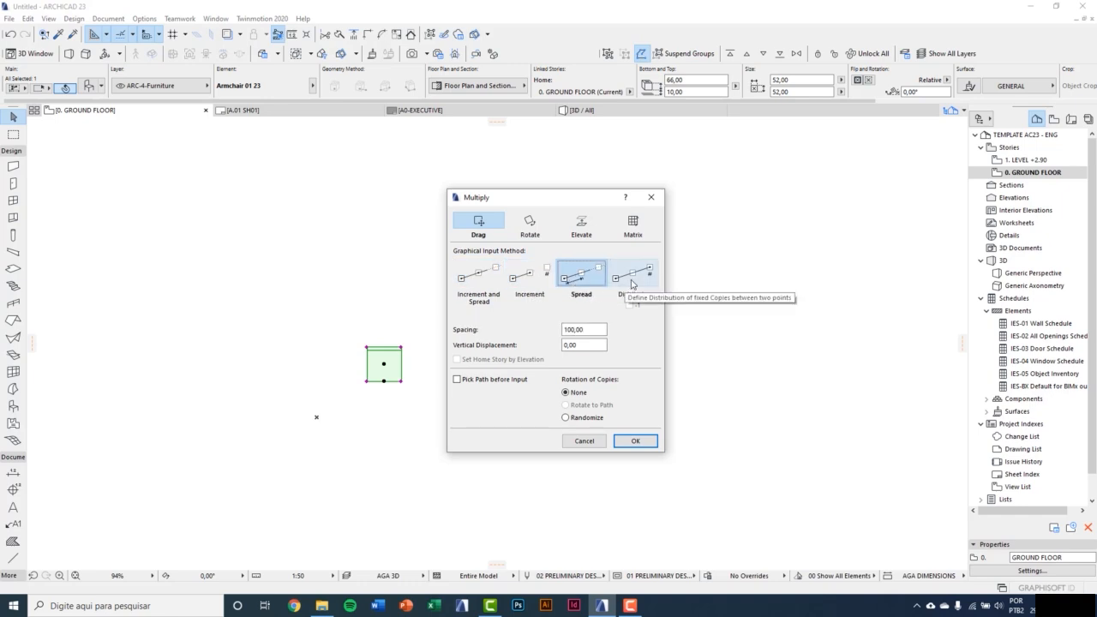
click(631, 282)
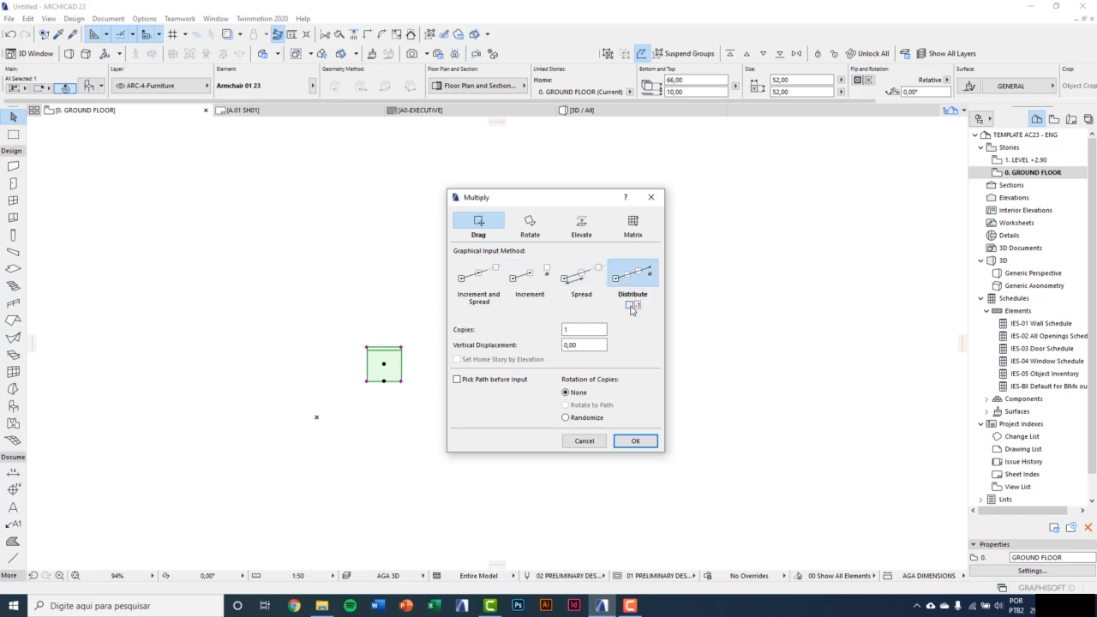
click(631, 307)
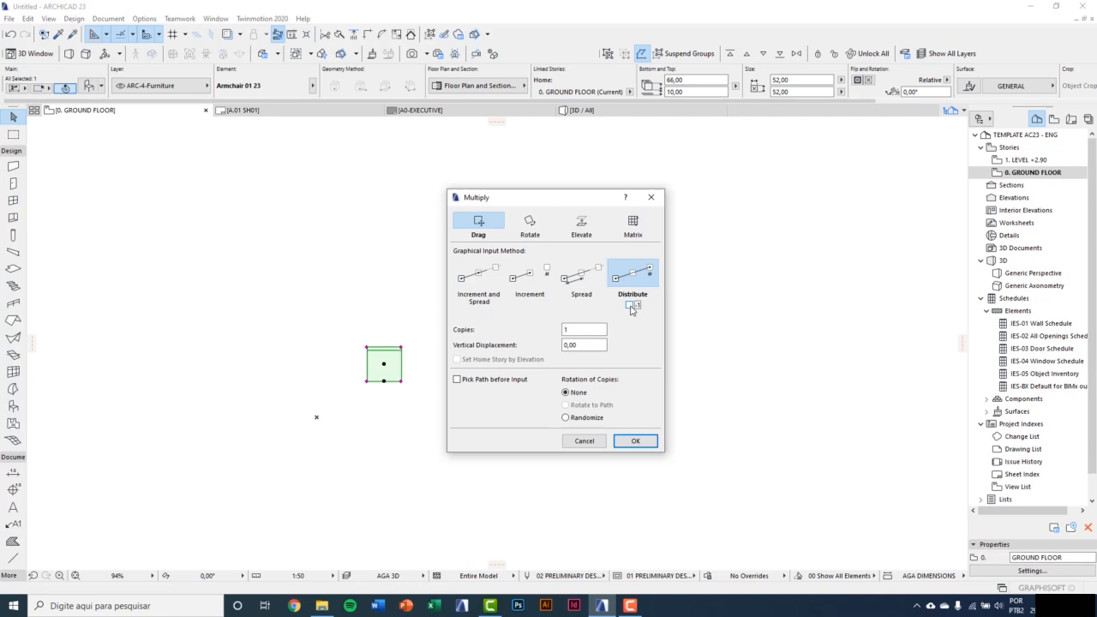
double_click(564, 331)
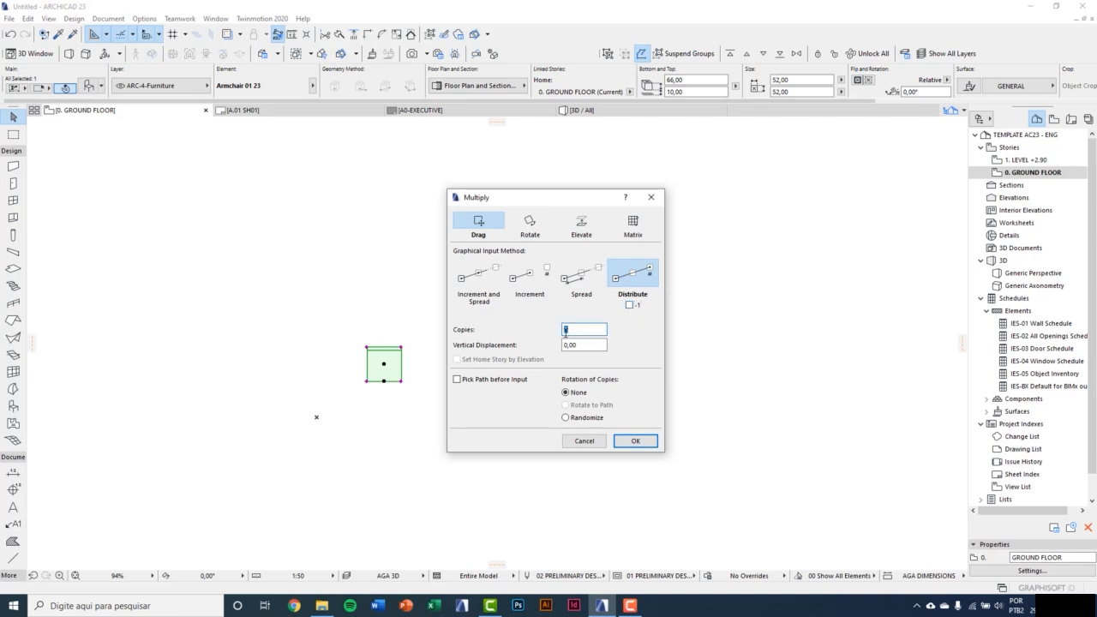
click(573, 345)
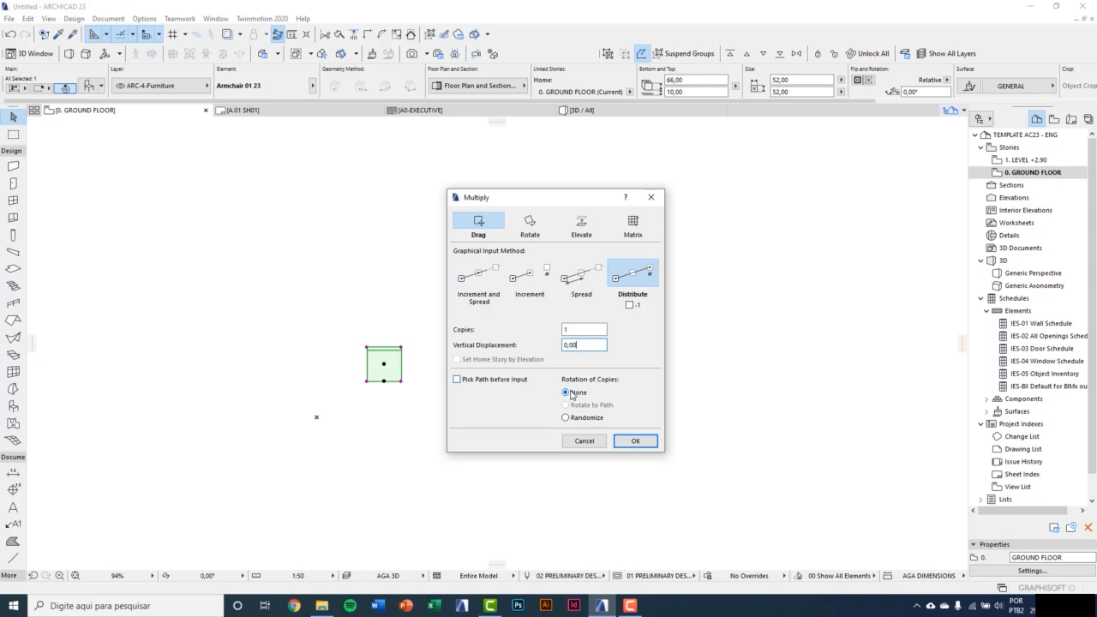
Set the Drag multiplication to Increment and Spread with vertical displacement 0,00 and no rotation of copies, and accept the settings.
click(473, 226)
click(497, 279)
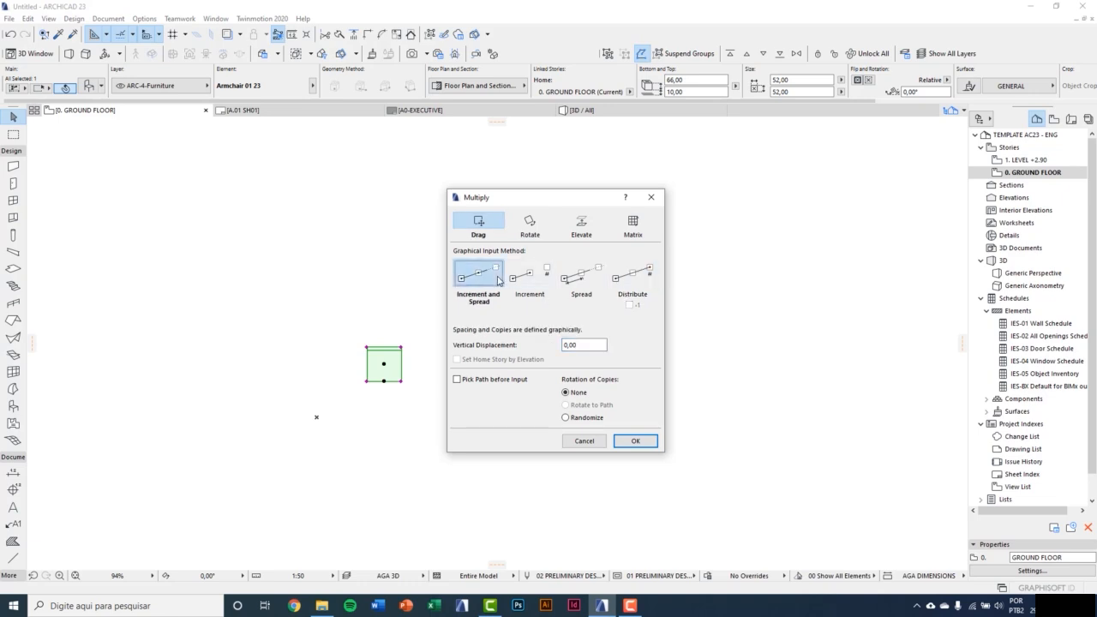
drag(587, 346, 556, 349)
click(566, 392)
click(635, 441)
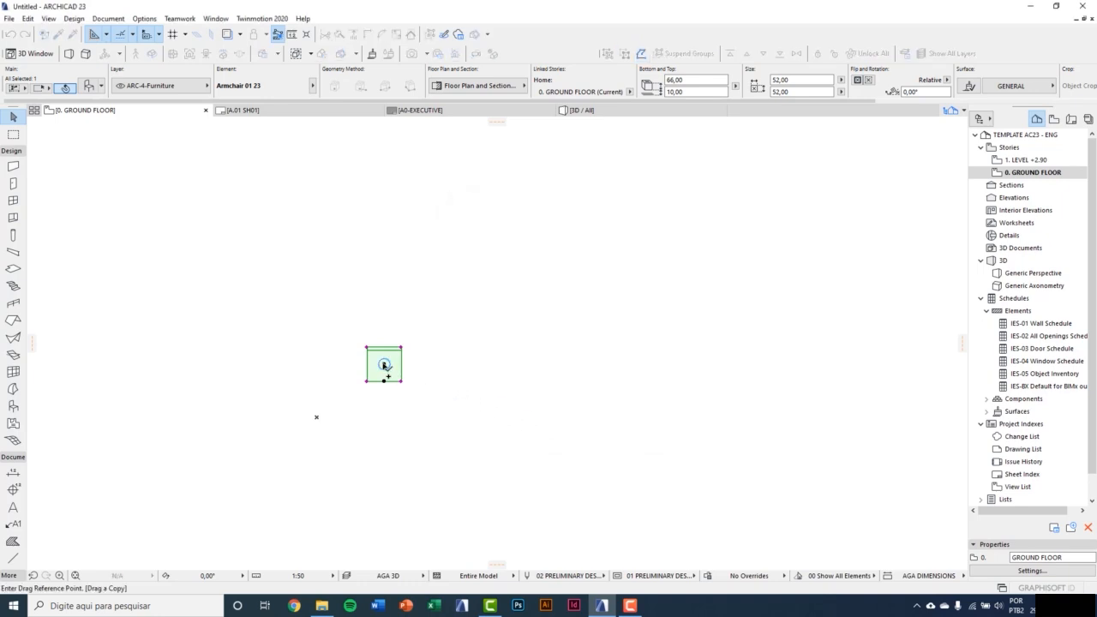
Multiply the armchair from its centre into a horizontal row with 150 spacing, extended to about 1223, and undo the multiplication.
click(384, 365)
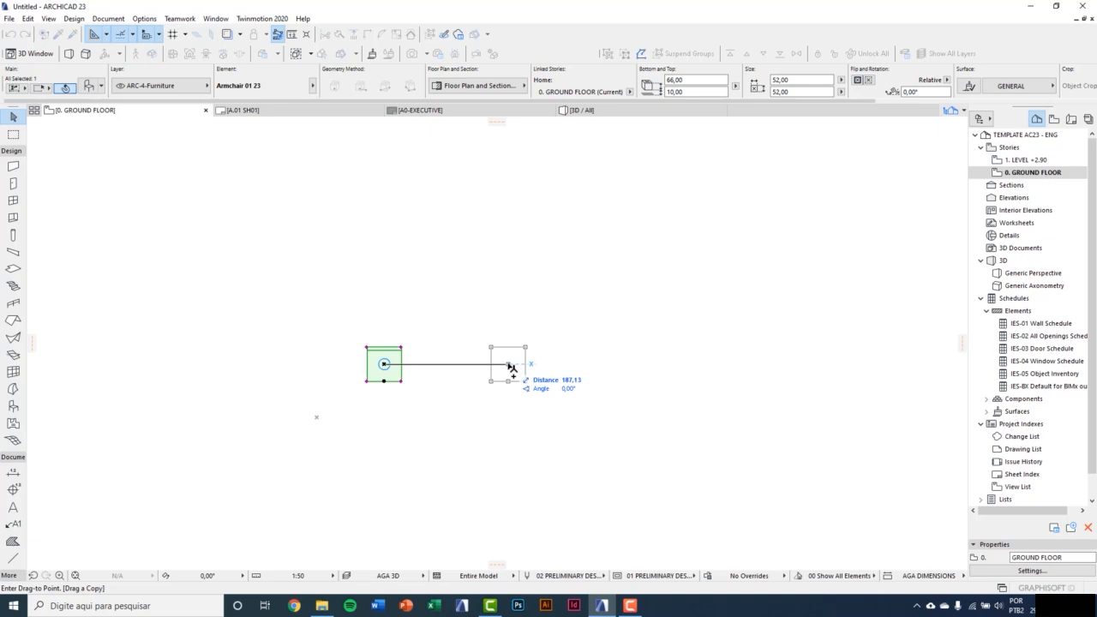
text(150)
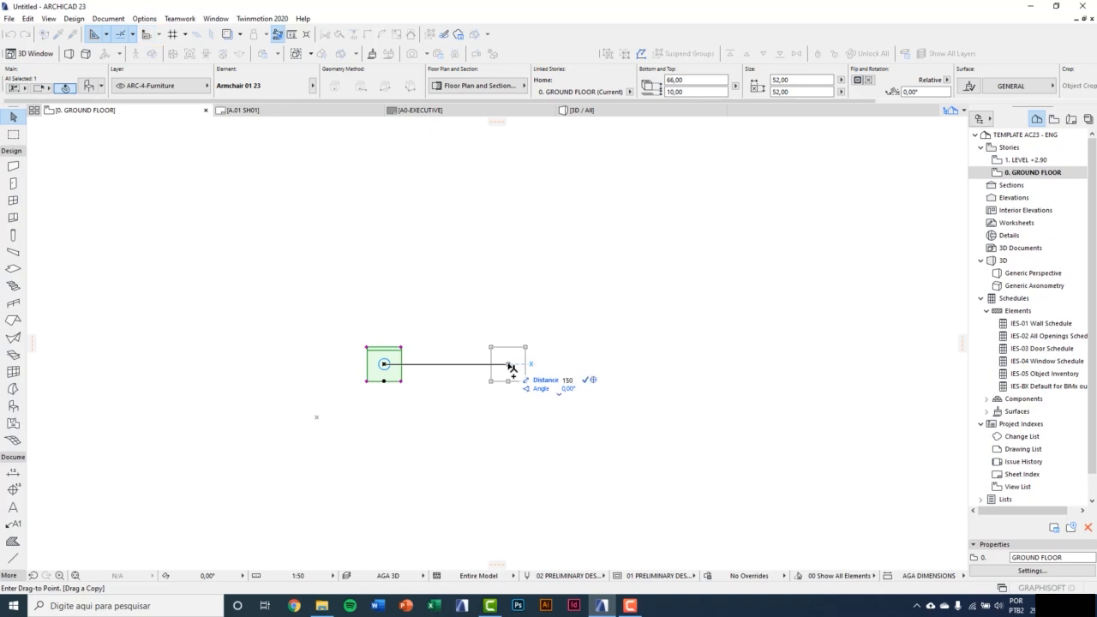
key(Return)
scroll(493, 373, down, 2)
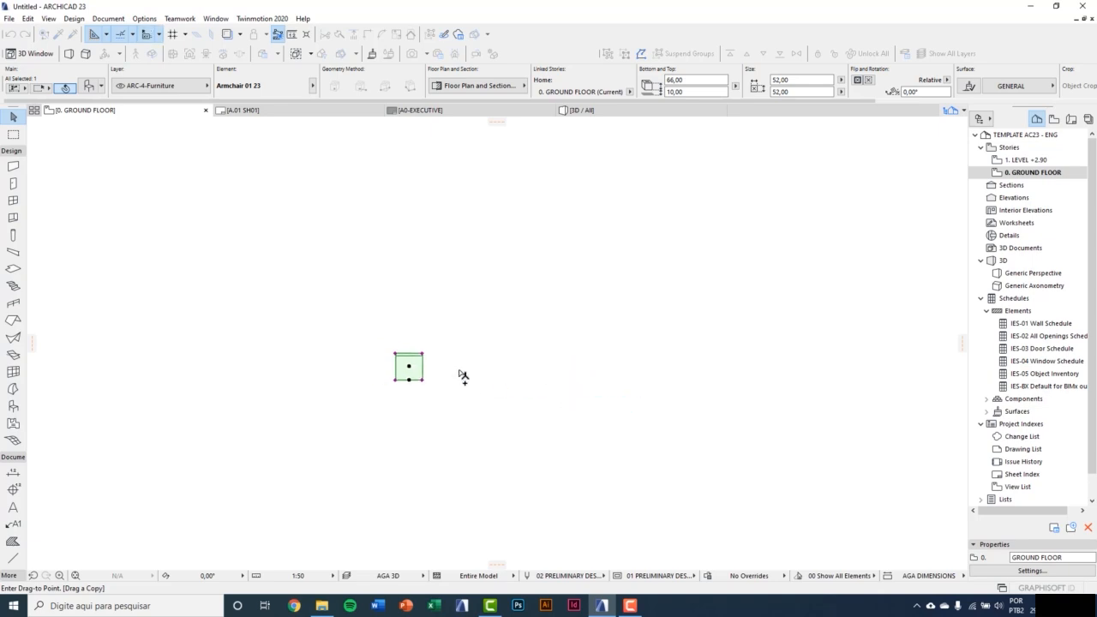
scroll(514, 391, down, 2)
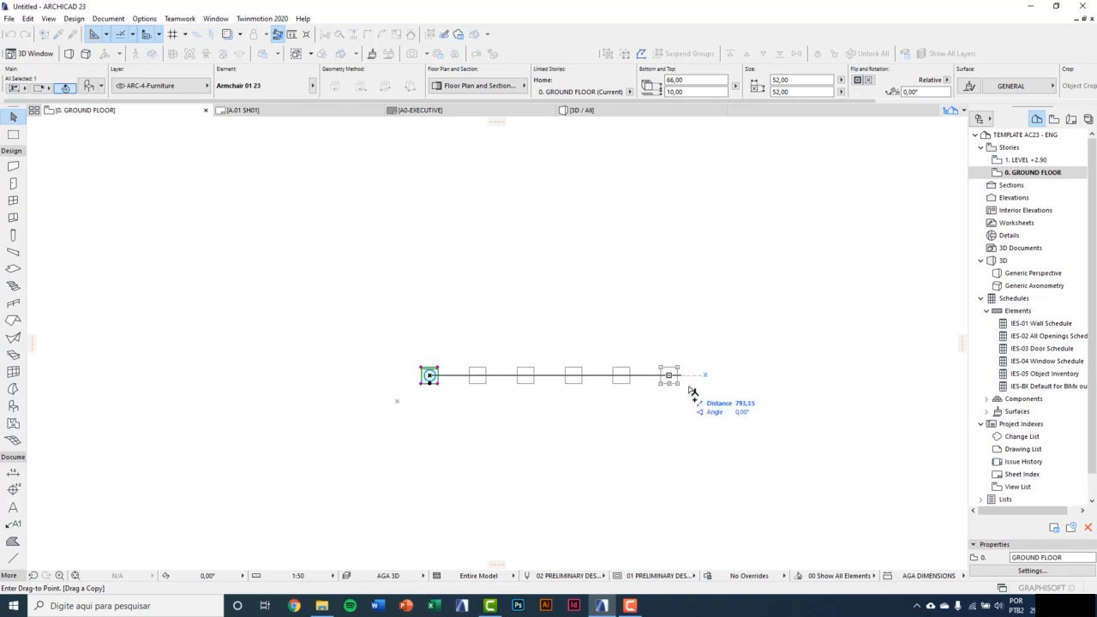
scroll(576, 390, down, 1)
scroll(561, 392, up, 1)
scroll(553, 392, down, 1)
scroll(648, 395, up, 1)
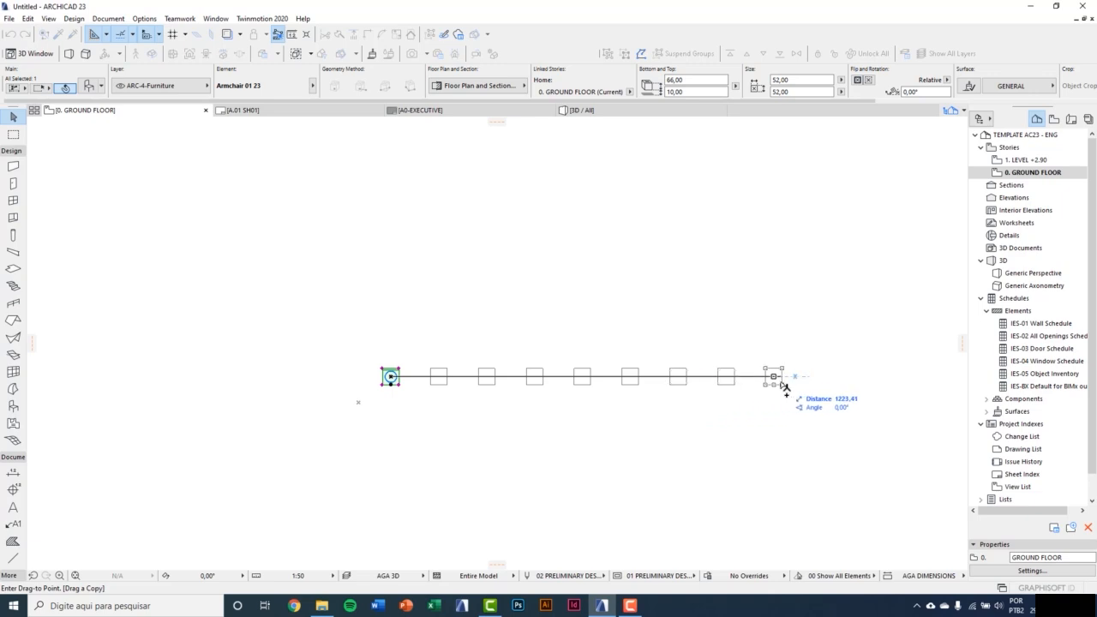
click(783, 385)
scroll(735, 385, up, 4)
scroll(735, 386, down, 2)
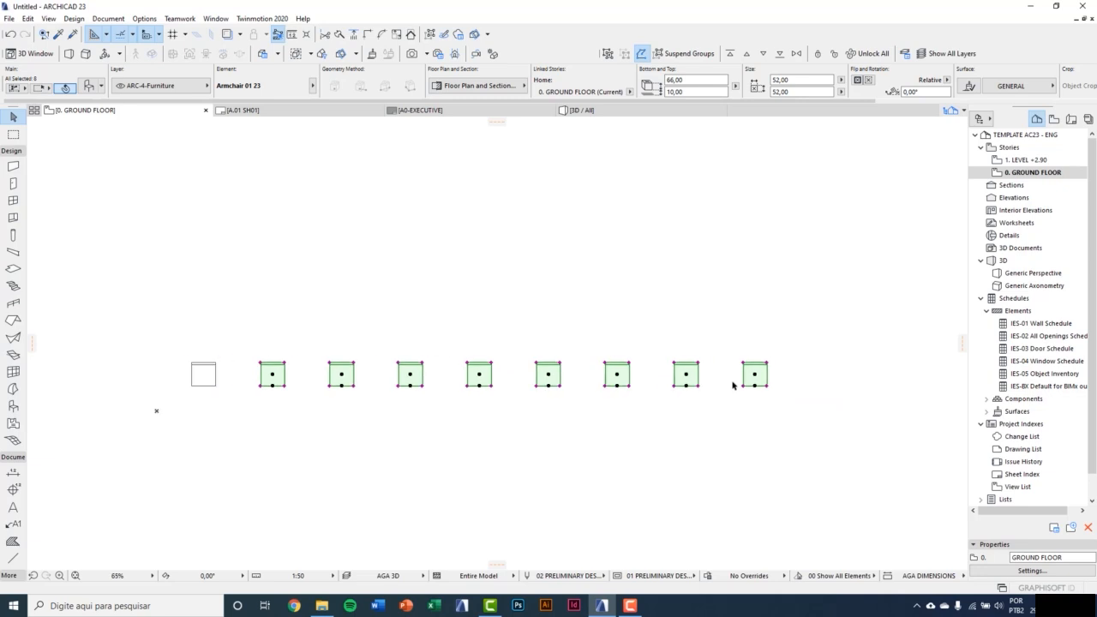
click(716, 441)
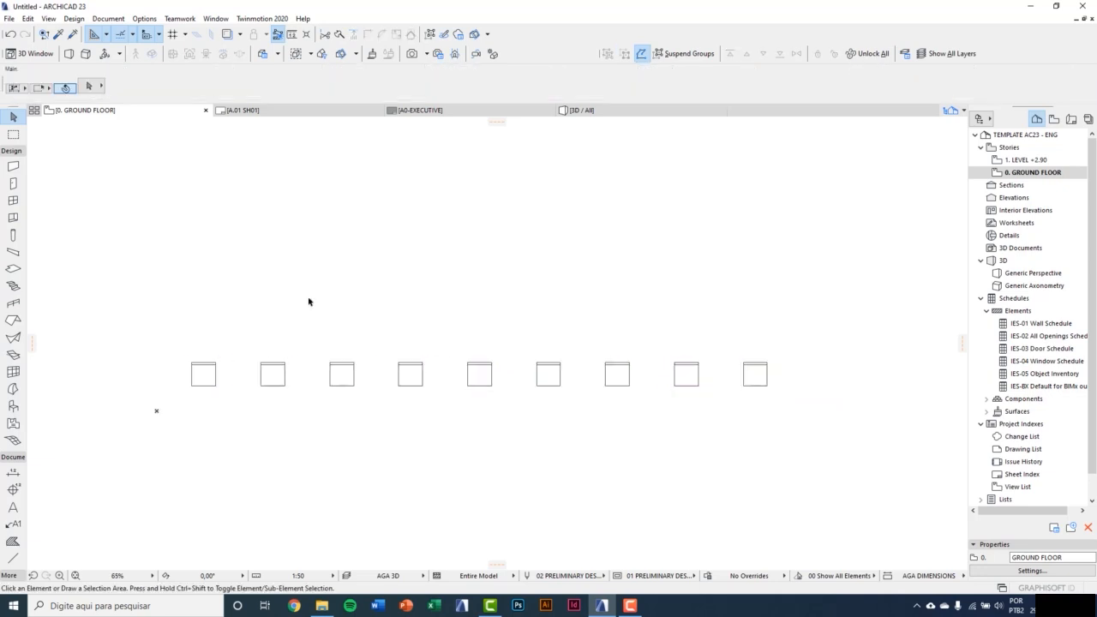
key(ctrl+z)
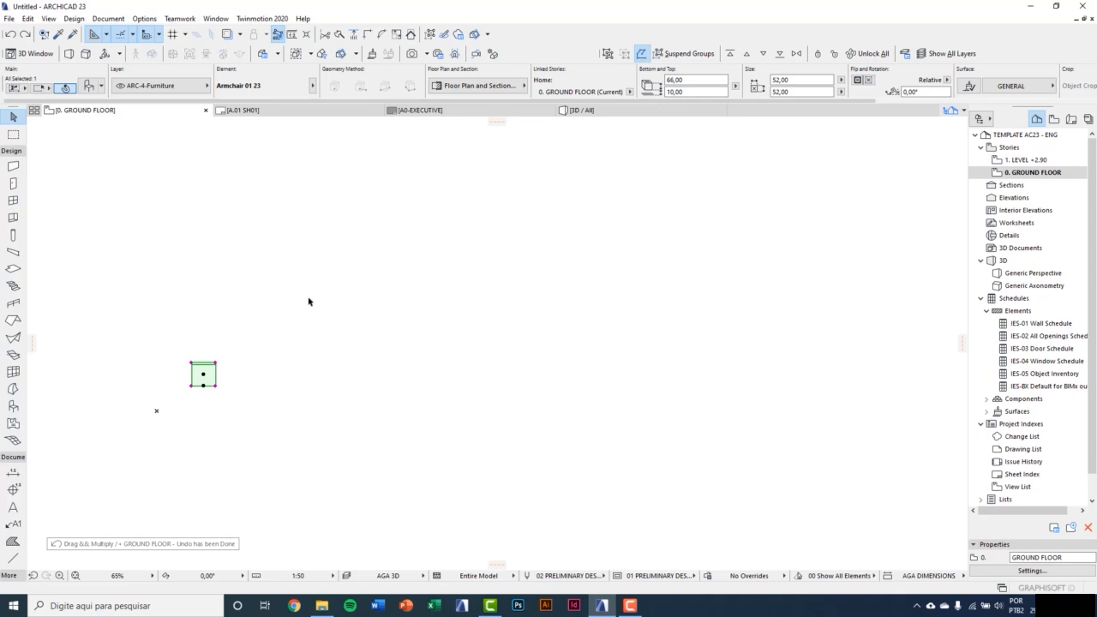
Start Multiply for the armchair in Drag mode with the Increment method and 7 copies.
key(ctrl+u)
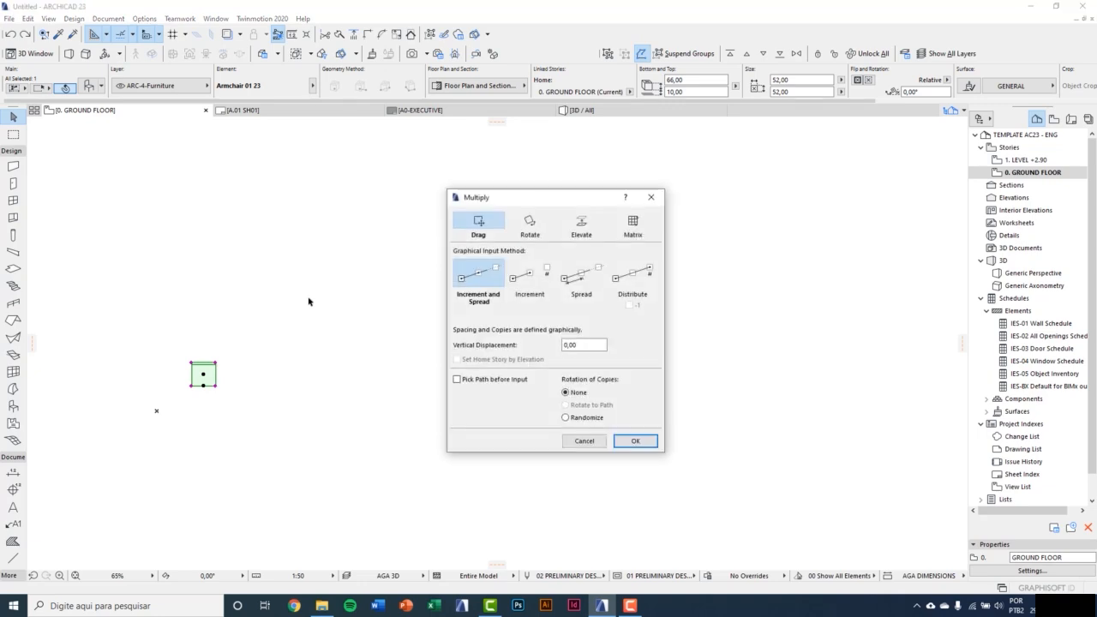
click(527, 283)
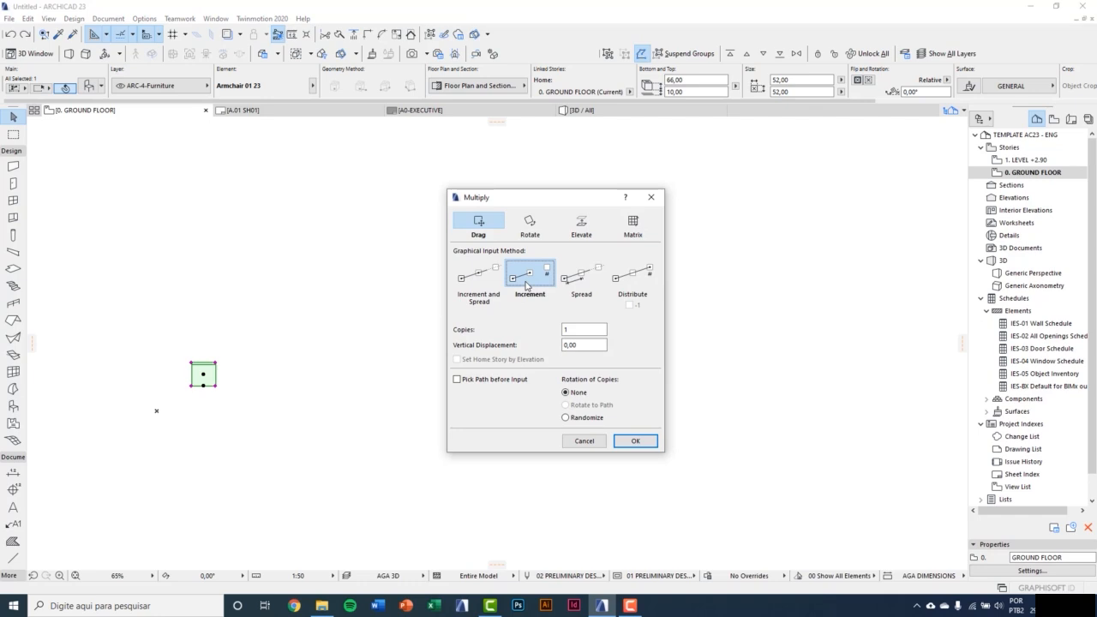
click(564, 329)
click(650, 441)
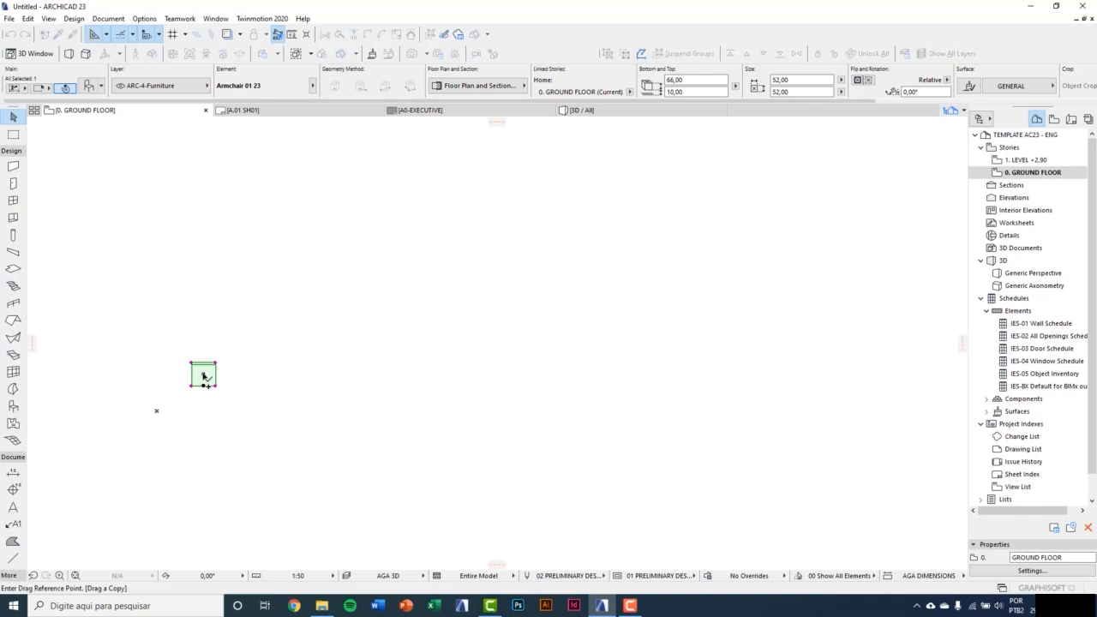
Place the armchair copies in a horizontal row from the armchair's centre with an increment of 170, and deselect them.
click(204, 378)
scroll(288, 378, down, 2)
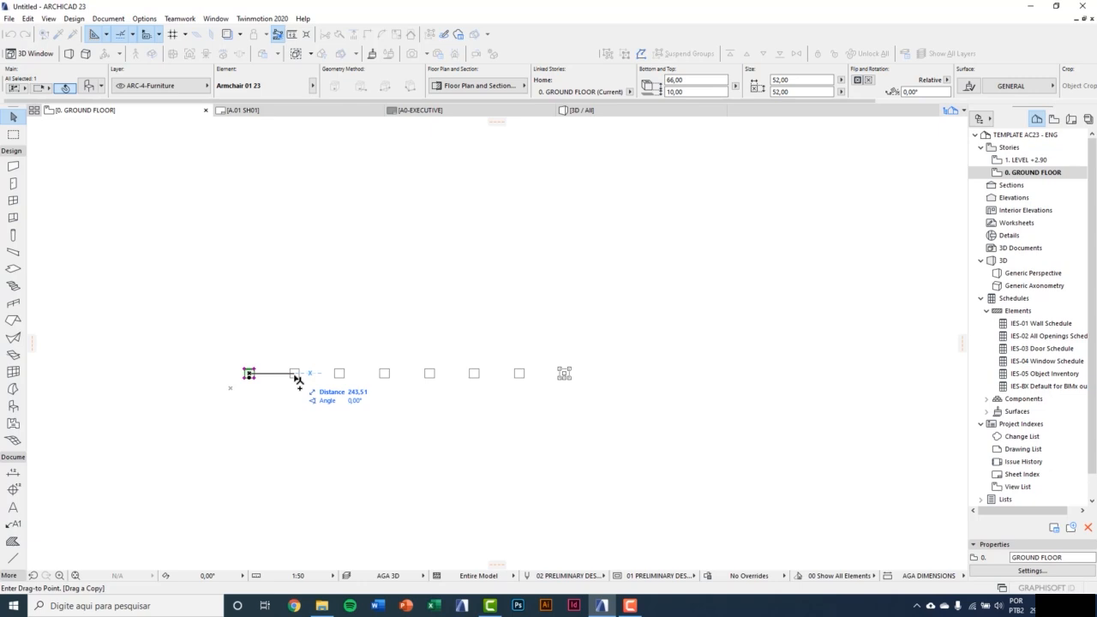
text(170)
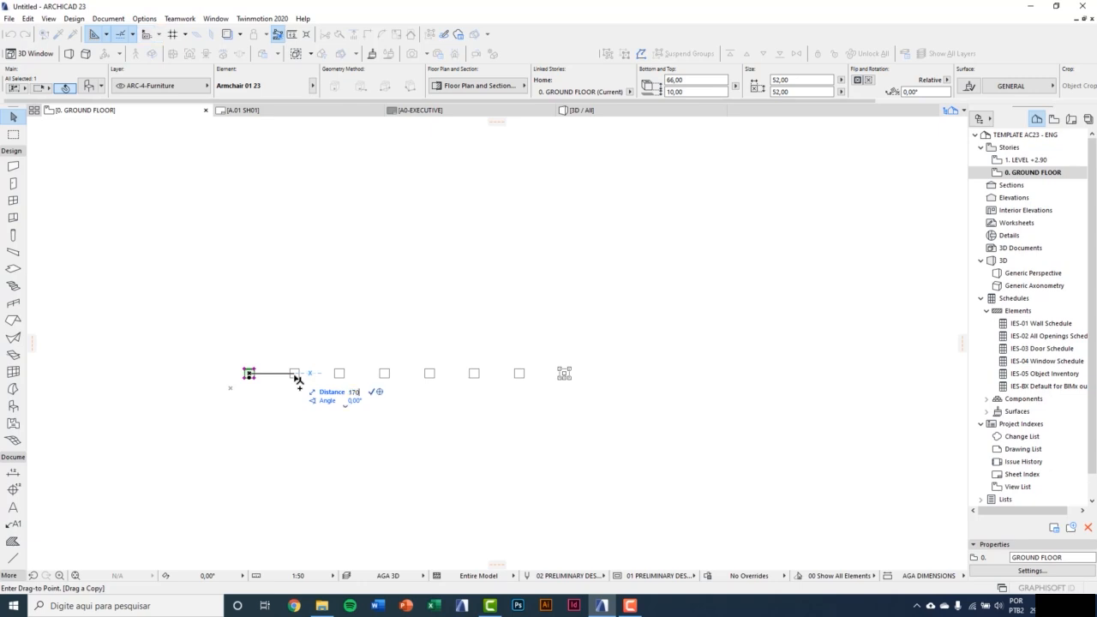
key(Return)
scroll(309, 382, up, 2)
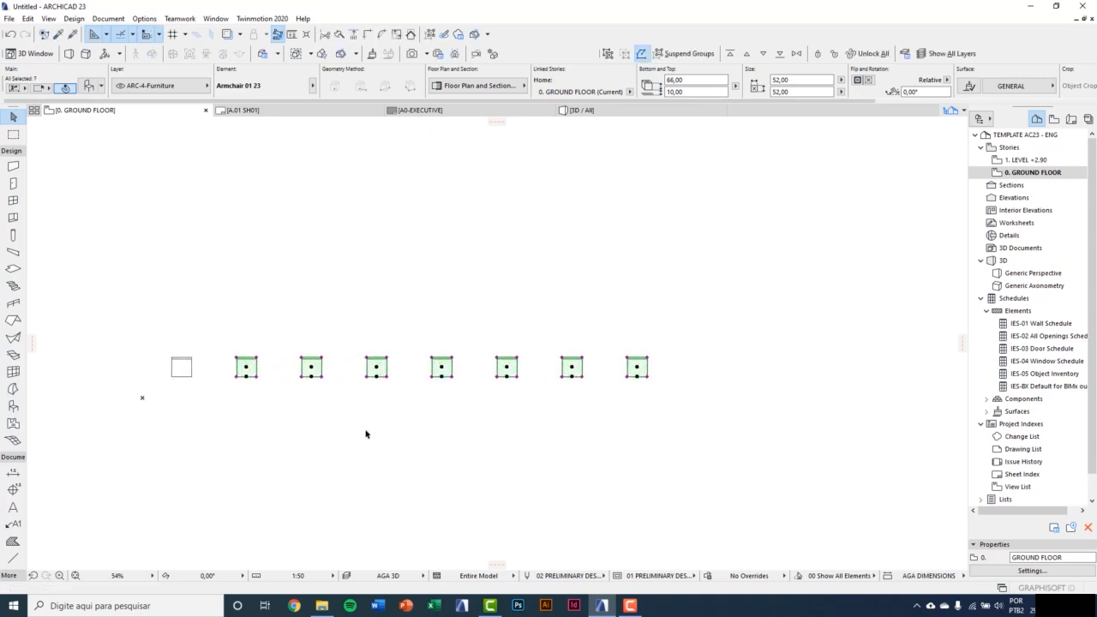
key(Escape)
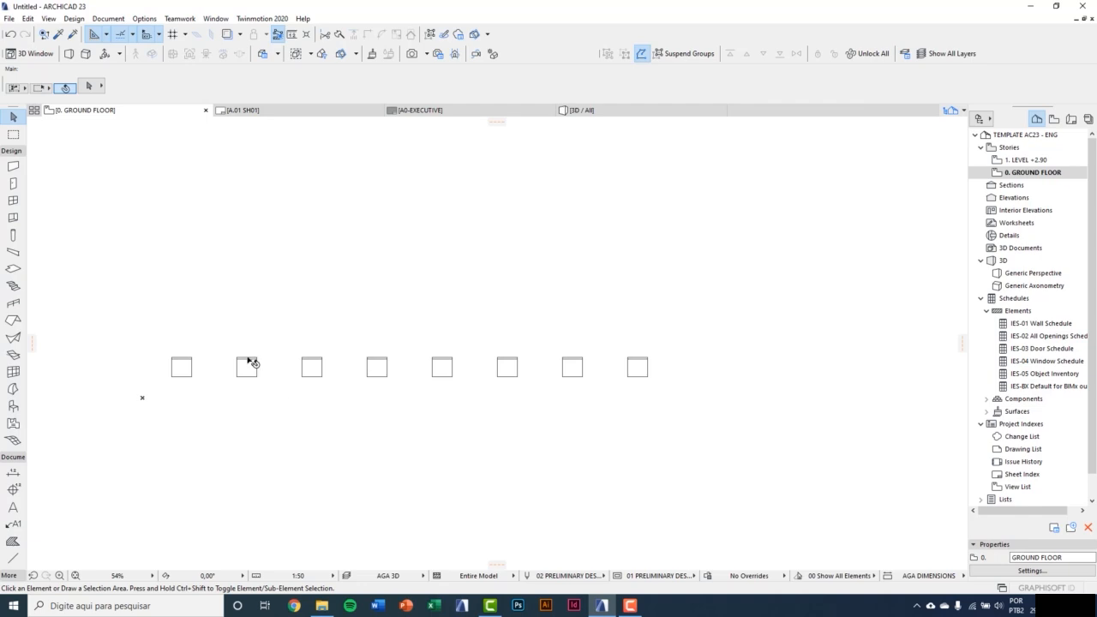
Drag a copy of the first armchair in the row straight up to an empty area of the plan.
click(182, 366)
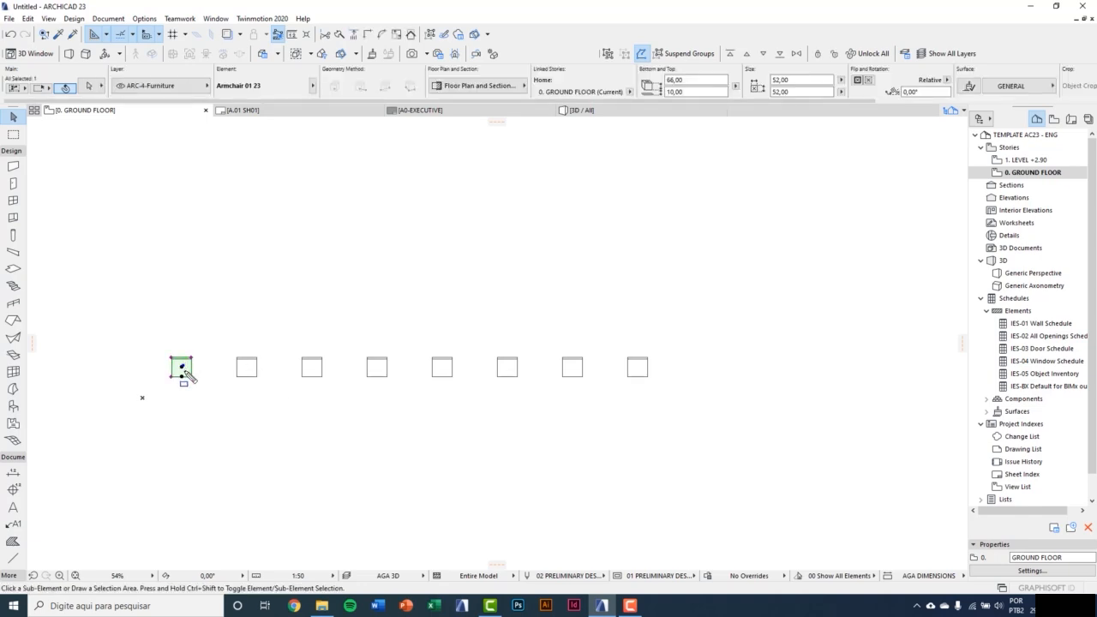
key(ctrl+shift+d)
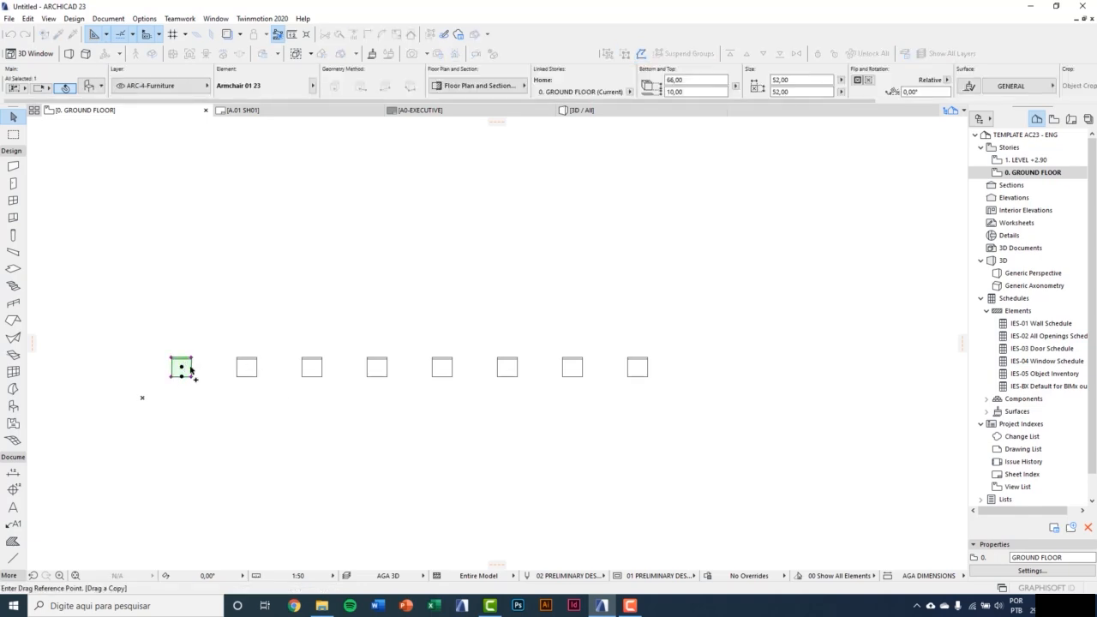
click(182, 367)
scroll(184, 335, down, 3)
click(184, 243)
middle_drag(201, 258, 269, 369)
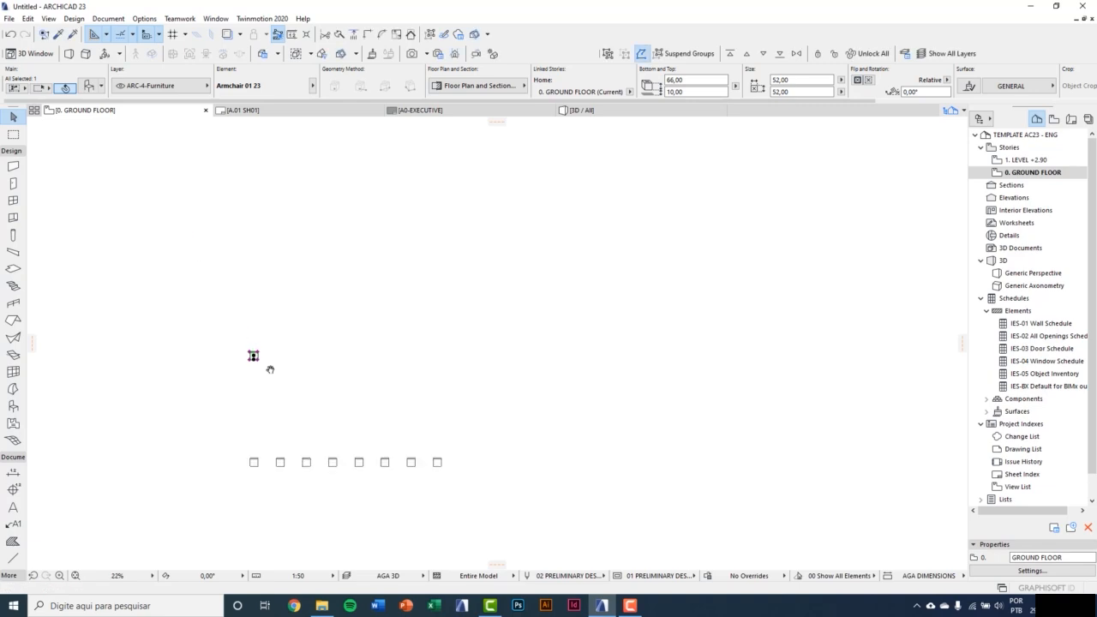
scroll(265, 367, up, 2)
Start Multiply for the copied armchair in Rotate mode with the Spread method, 30° spacing and no rotation of copies.
key(ctrl+u)
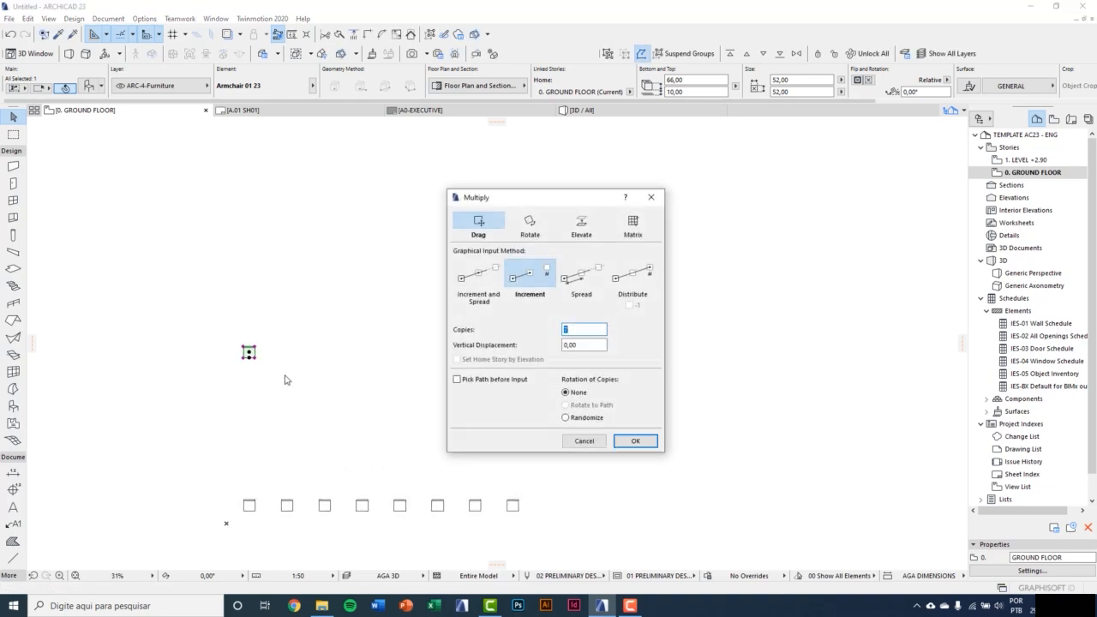
click(530, 221)
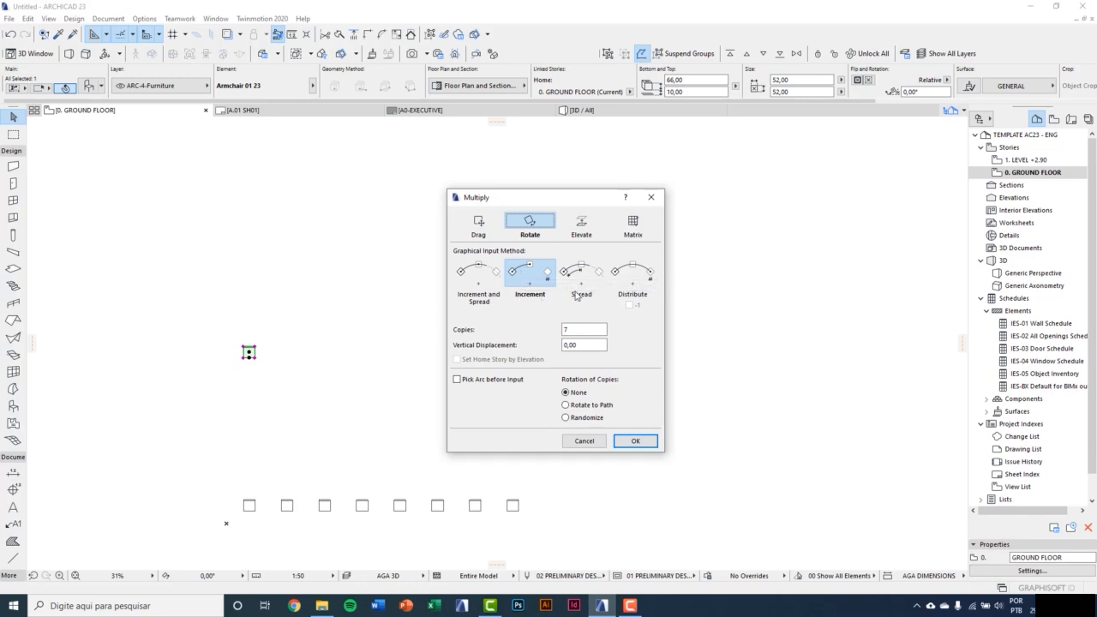
click(582, 287)
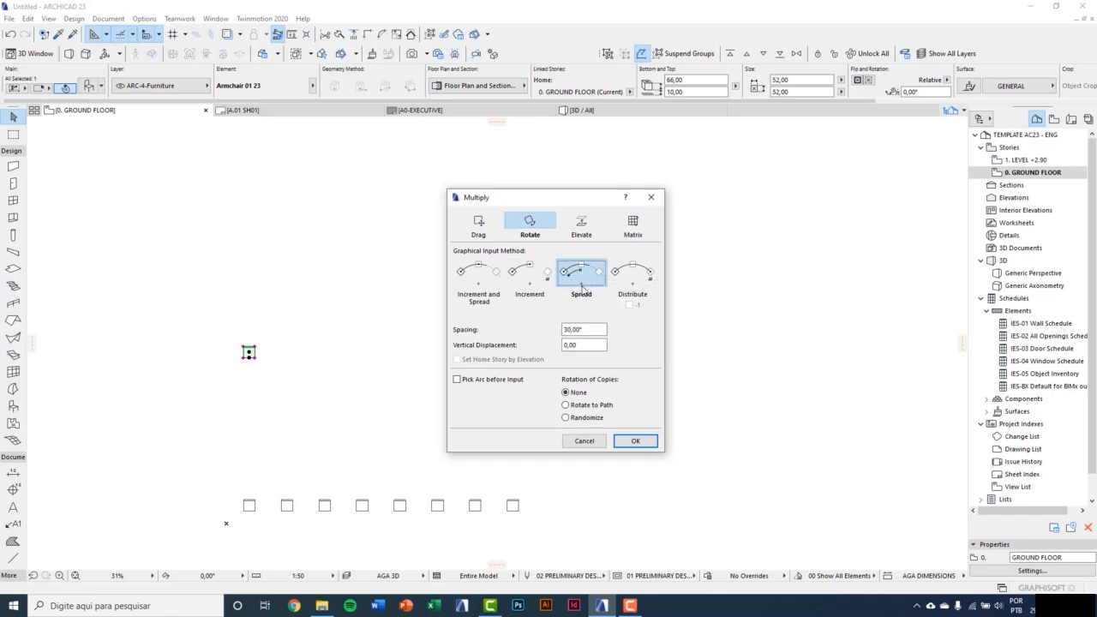
double_click(585, 330)
click(635, 441)
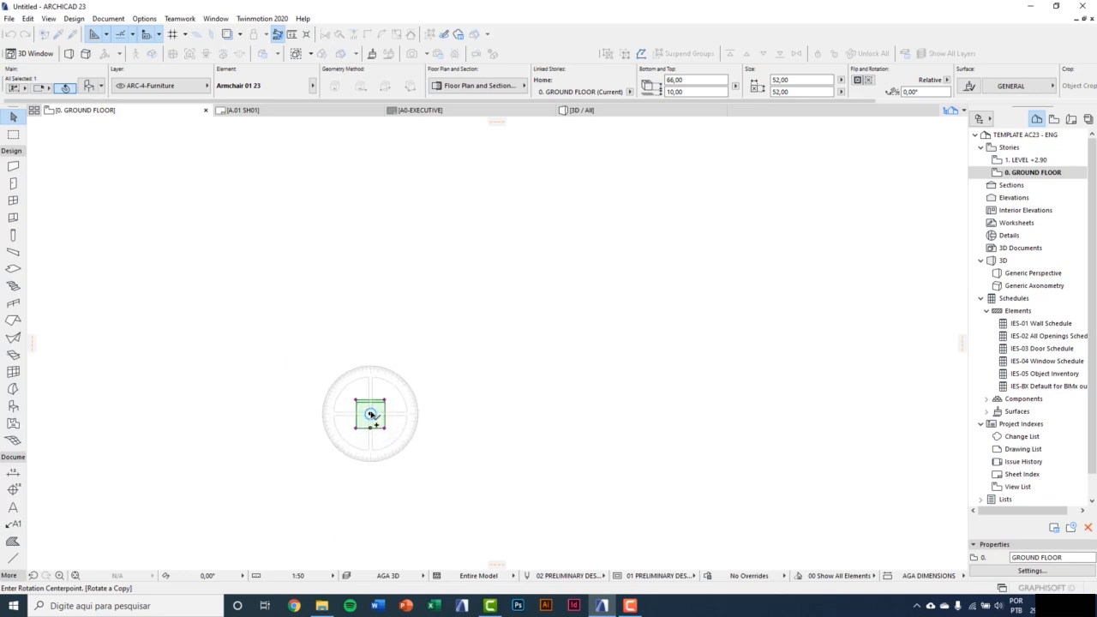
Spread the armchair copies around nearly a full circle centred about 358 directly above the armchair's centre, and deselect them.
click(370, 221)
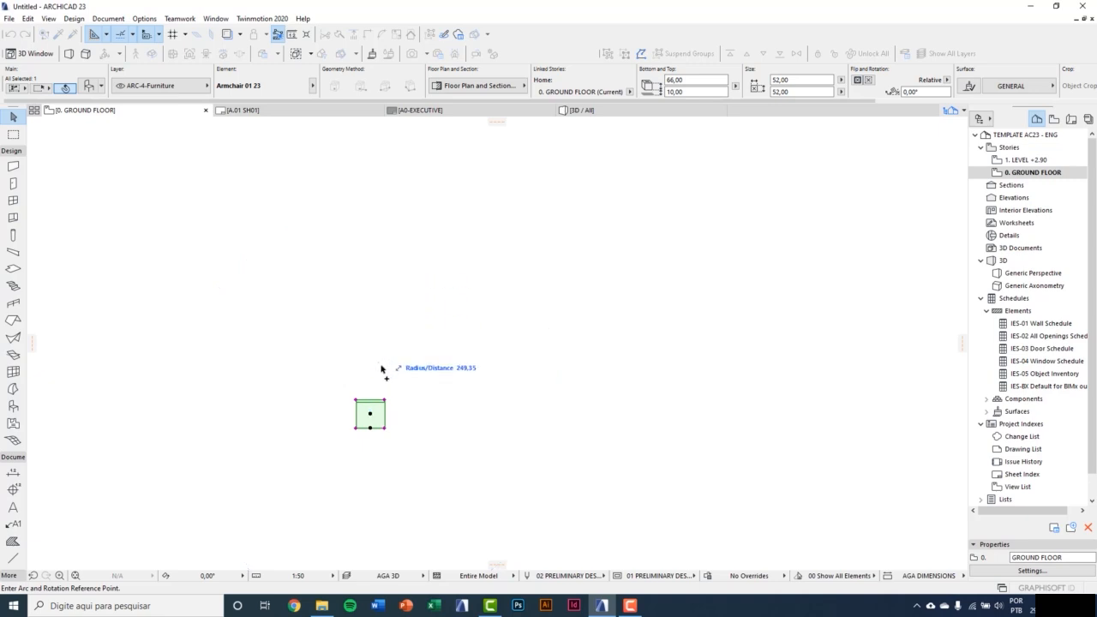
scroll(379, 364, up, 2)
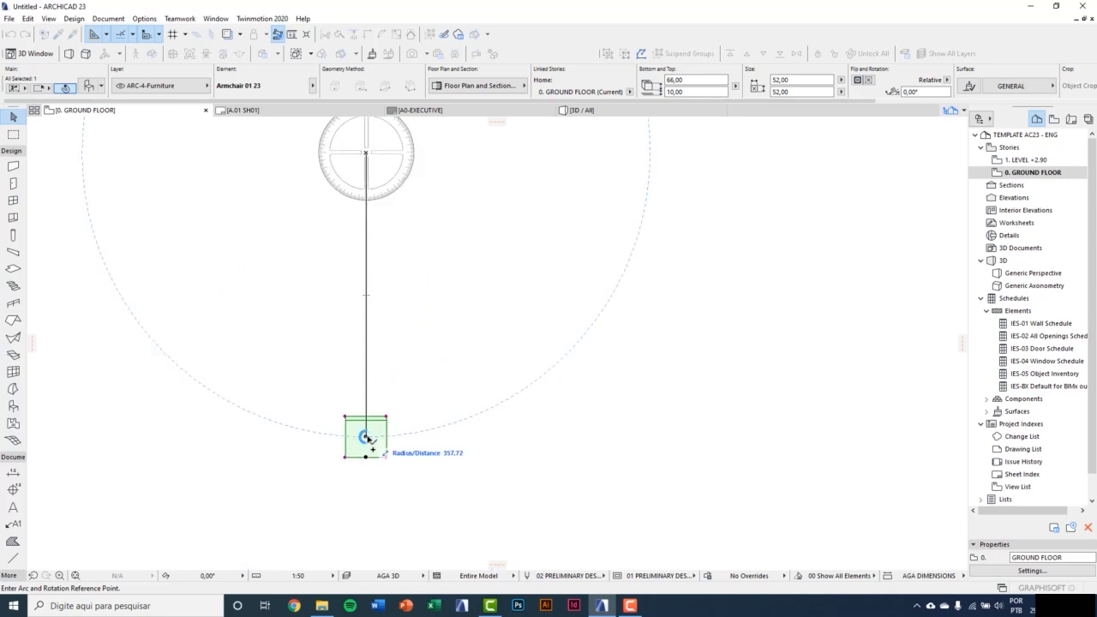
click(366, 438)
scroll(395, 444, down, 3)
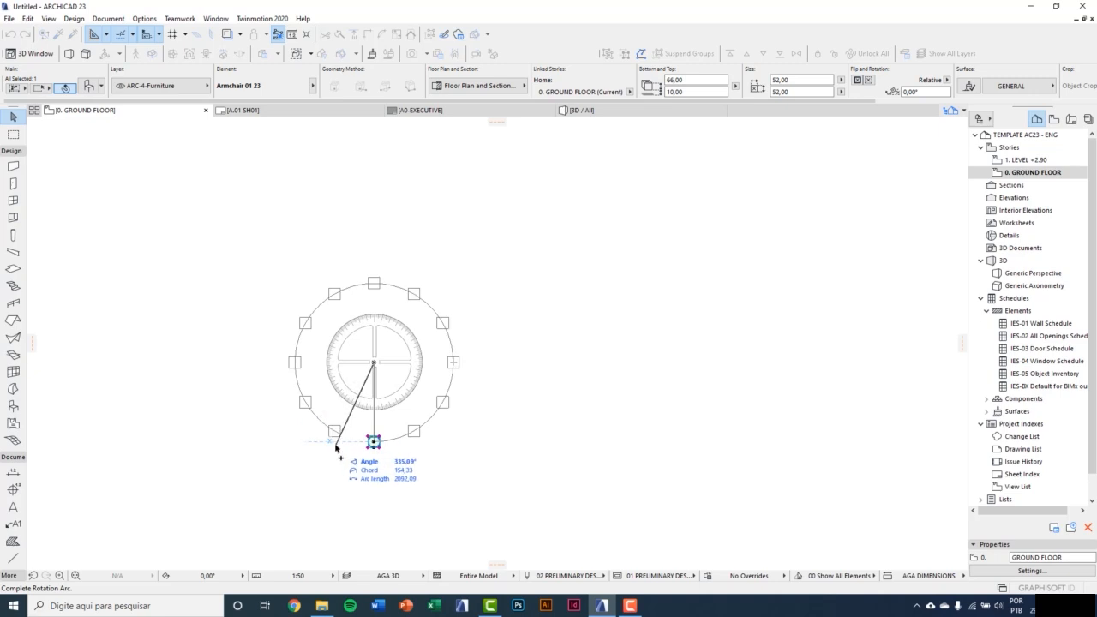
click(348, 474)
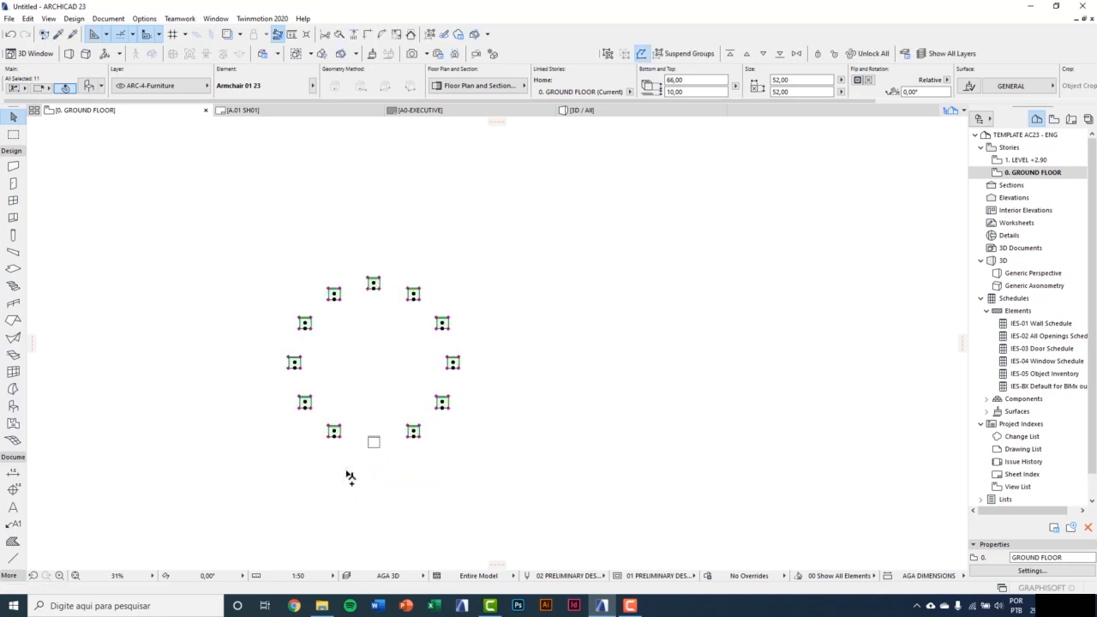
key(Escape)
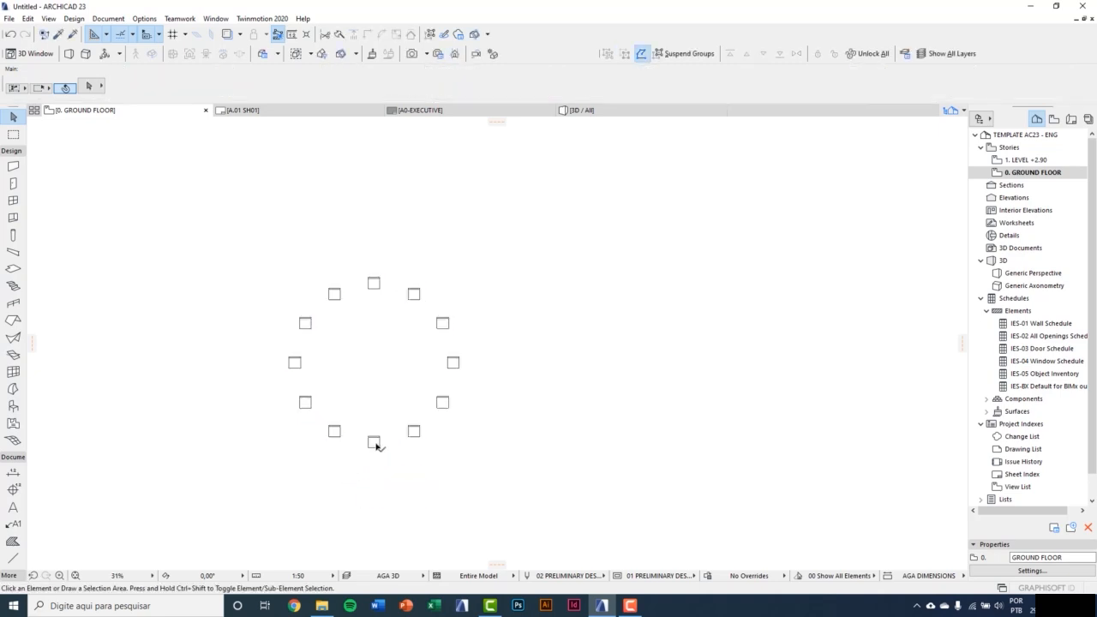
Drag a copy of the circle's lowest armchair horizontally about 1535 to the right, into an empty area of the plan.
click(376, 445)
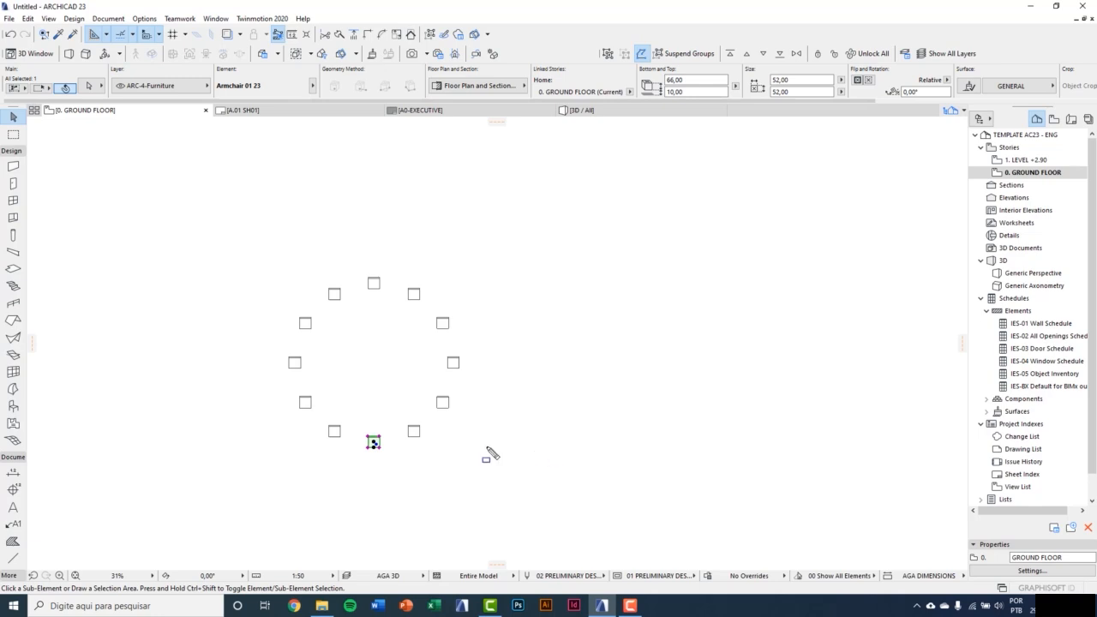
key(ctrl+d)
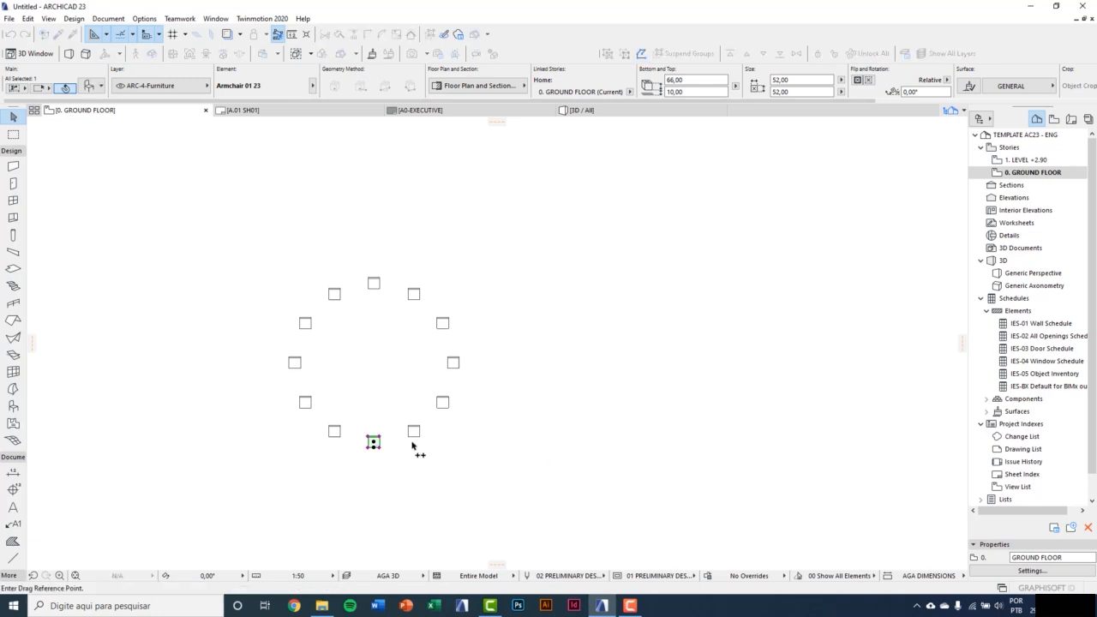
click(373, 441)
middle_drag(718, 455, 631, 455)
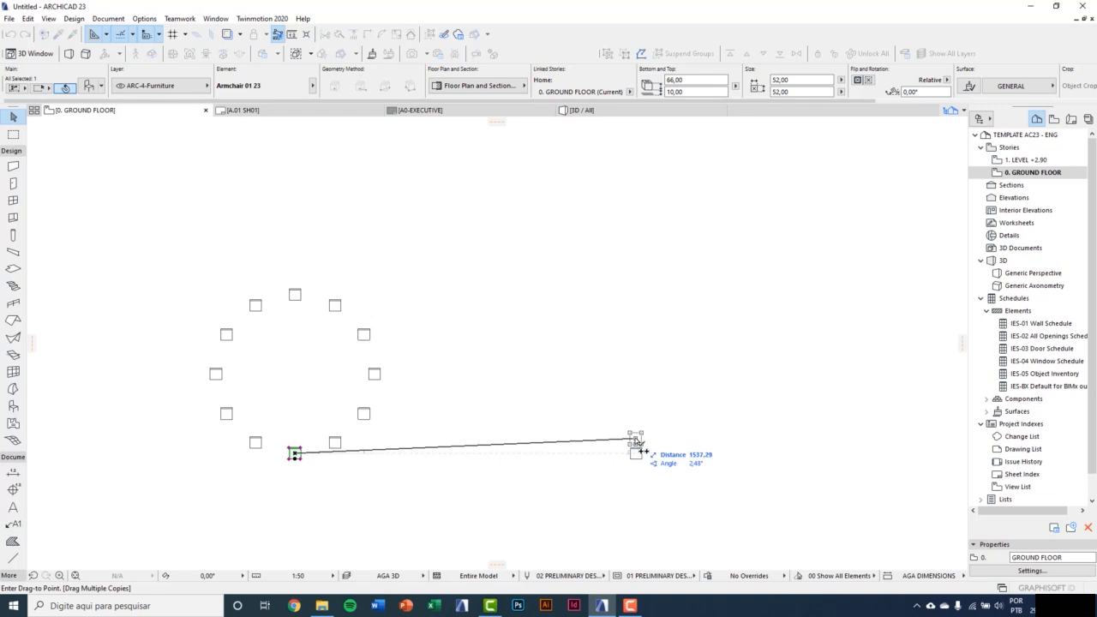
click(636, 453)
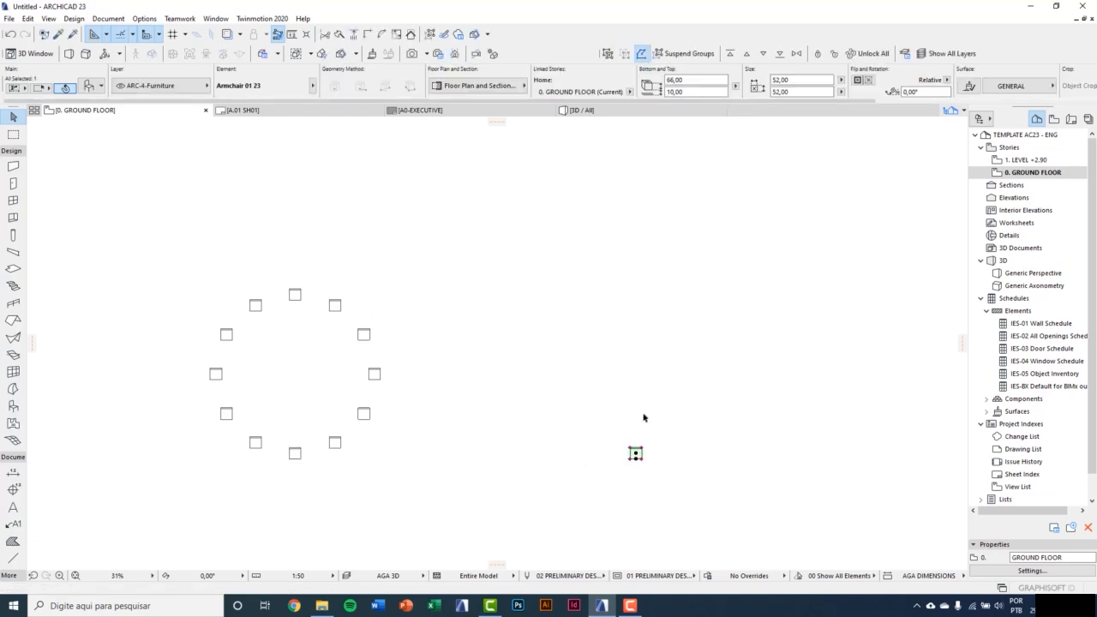
Start Multiply for the copied armchair in Rotate mode with the Spread method, 30° spacing and randomized rotation of copies.
key(ctrl+u)
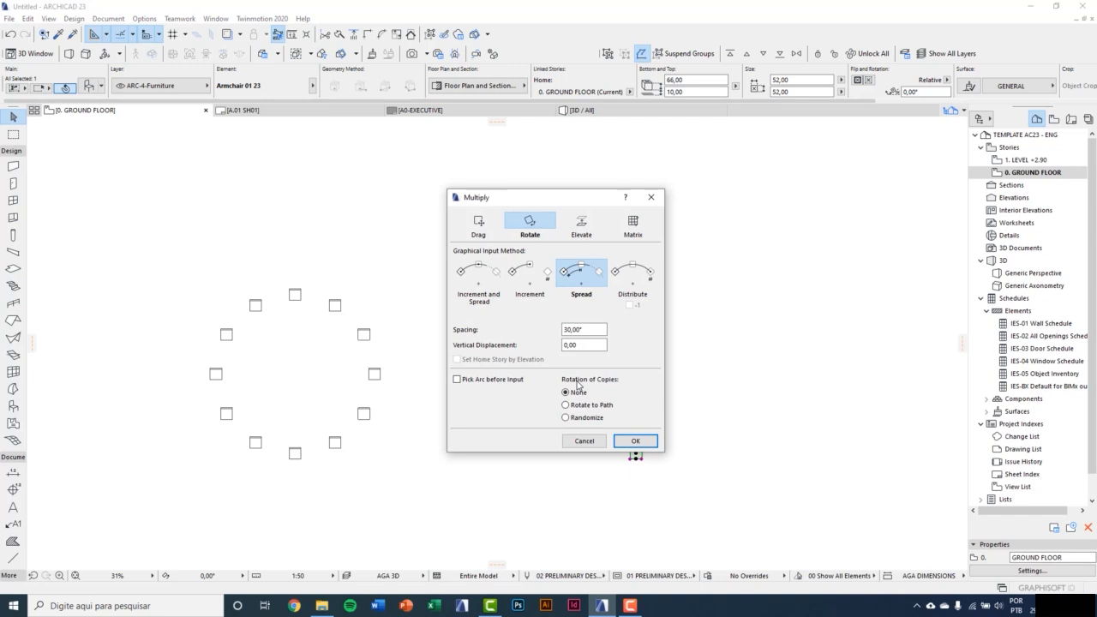
click(569, 419)
click(635, 440)
Spread the randomly rotated copies around nearly a full circle centred about 433 directly above the armchair's centre, and deselect them.
scroll(626, 459, up, 1)
click(626, 459)
scroll(627, 459, up, 1)
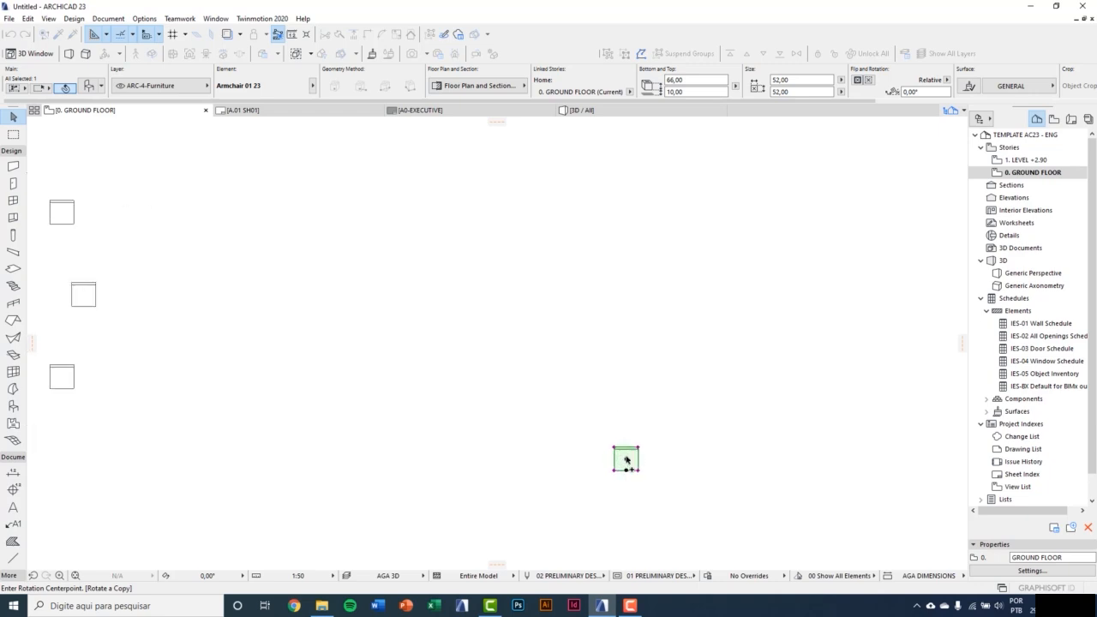
click(627, 260)
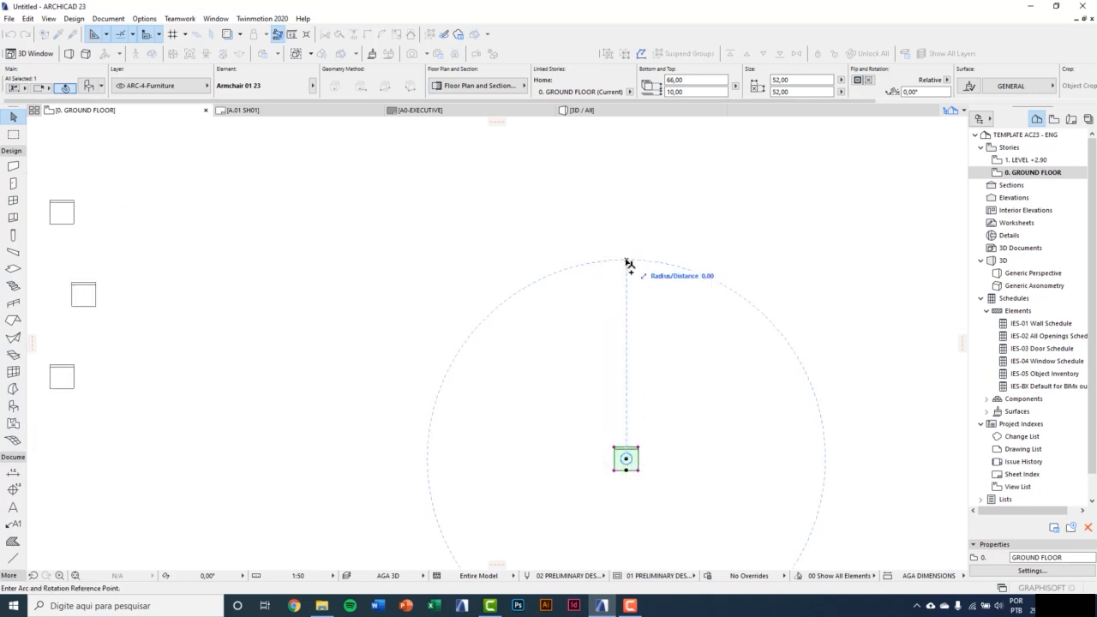
click(632, 461)
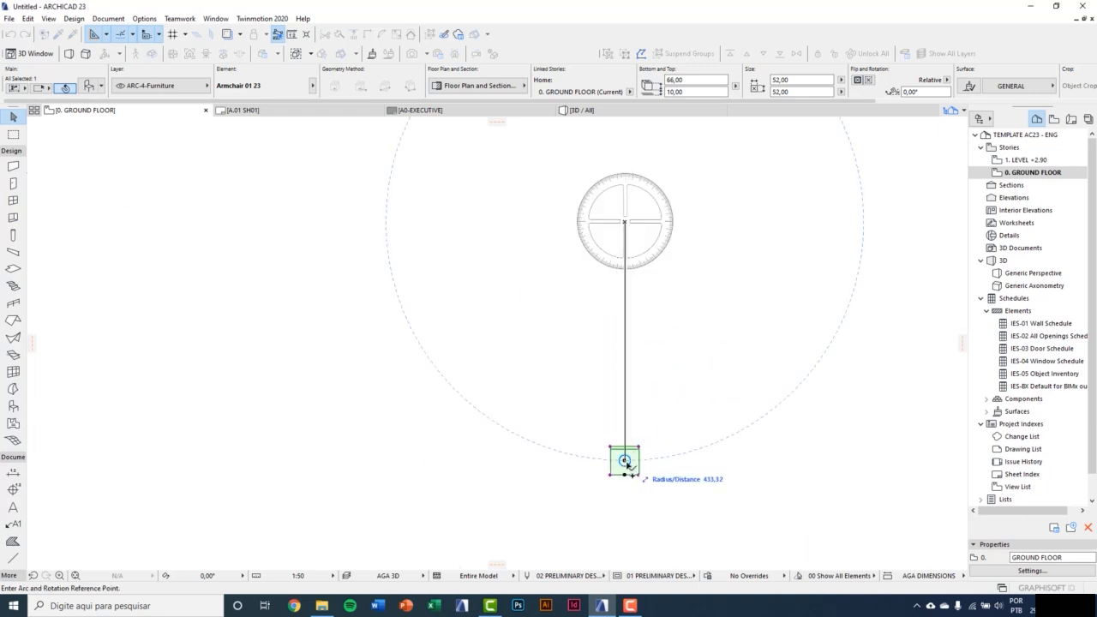
click(634, 471)
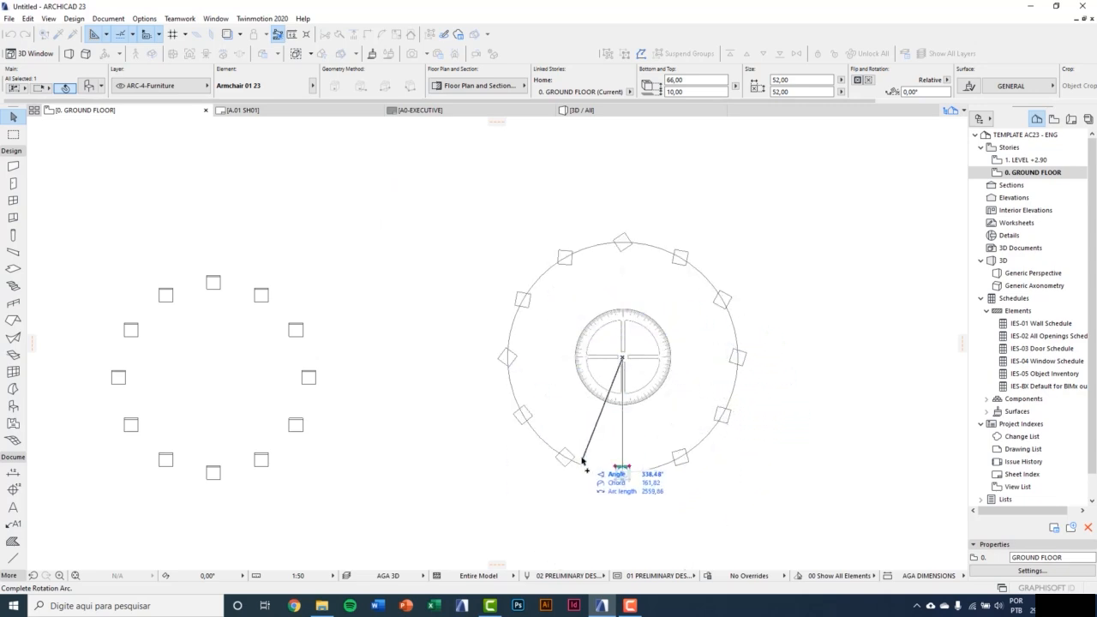
scroll(576, 456, down, 2)
click(586, 458)
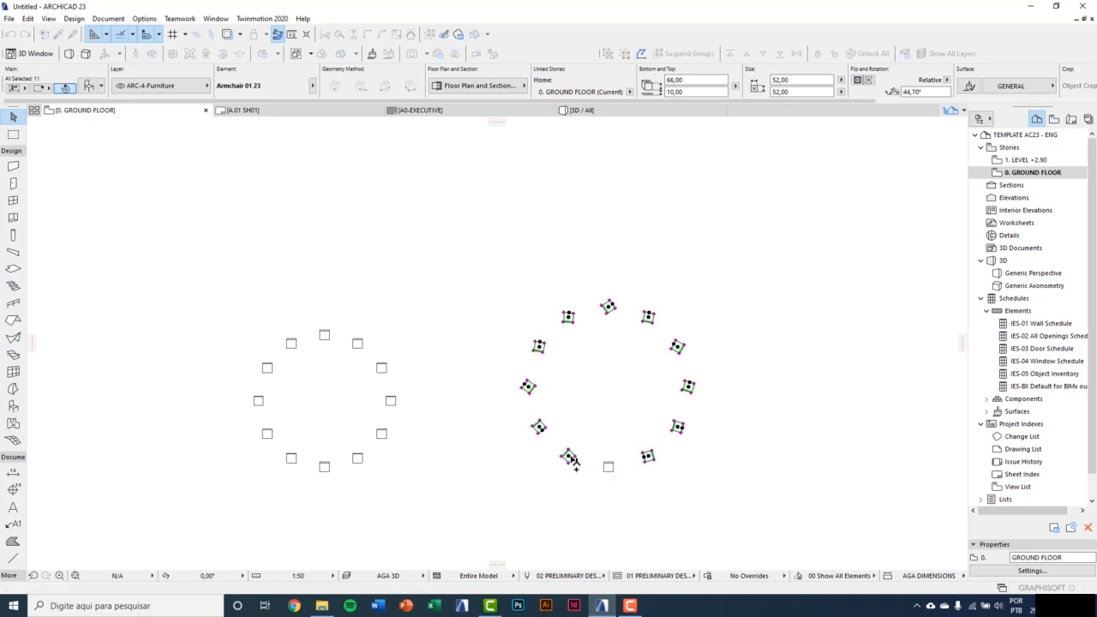
scroll(621, 477, up, 2)
middle_drag(623, 483, 536, 492)
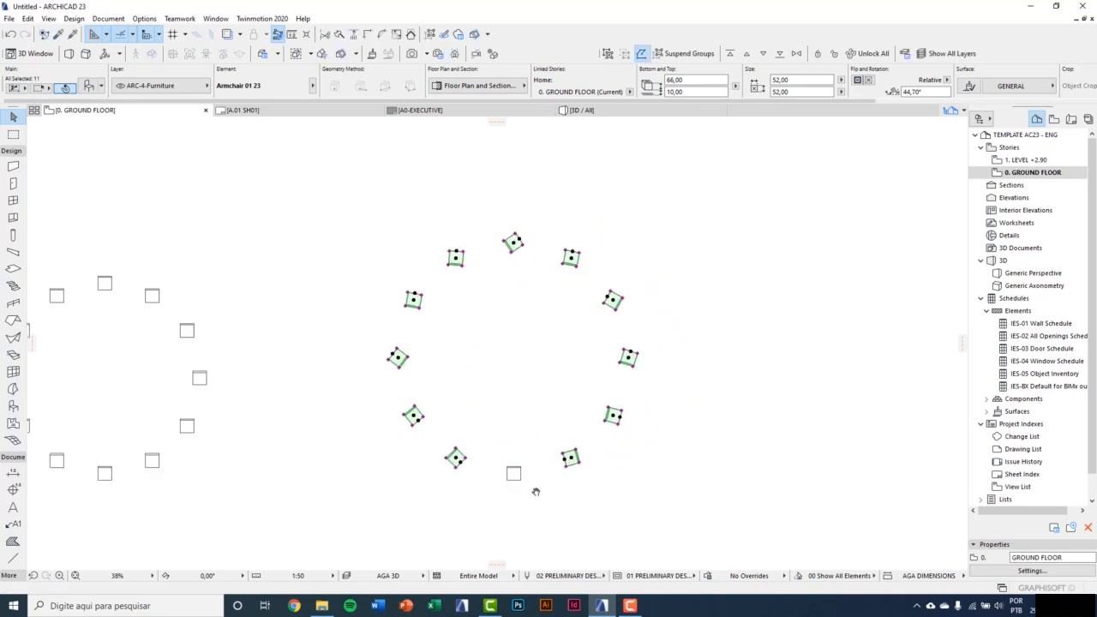
key(Escape)
Place a copy of the first armchair in the horizontal row straight below it, in an empty area.
scroll(368, 431, down, 4)
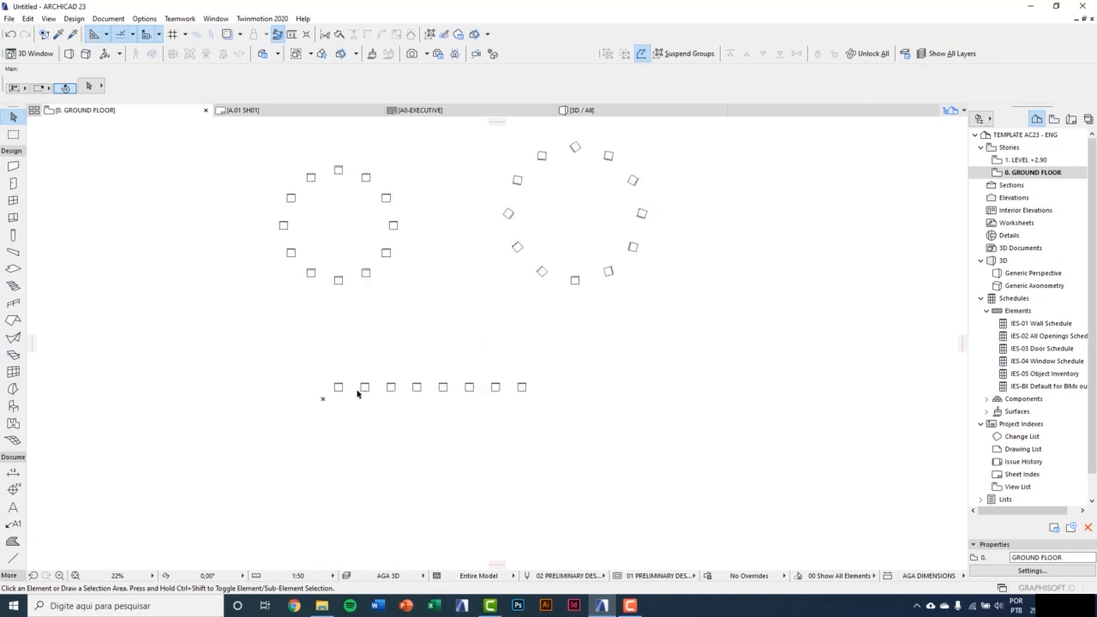
click(339, 388)
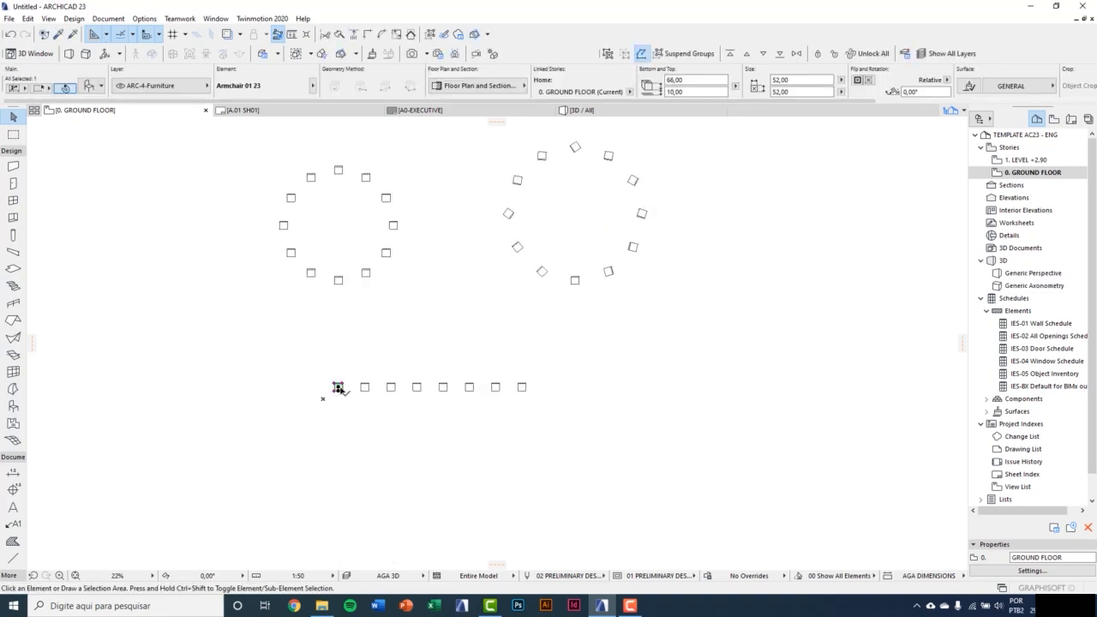
ctrl+drag(339, 389, 339, 455)
scroll(357, 474, up, 1)
scroll(357, 474, up, 2)
Start Multiply for the new armchair in Drag mode with the Distribute method, 7 copies and randomized rotation.
key(ctrl+u)
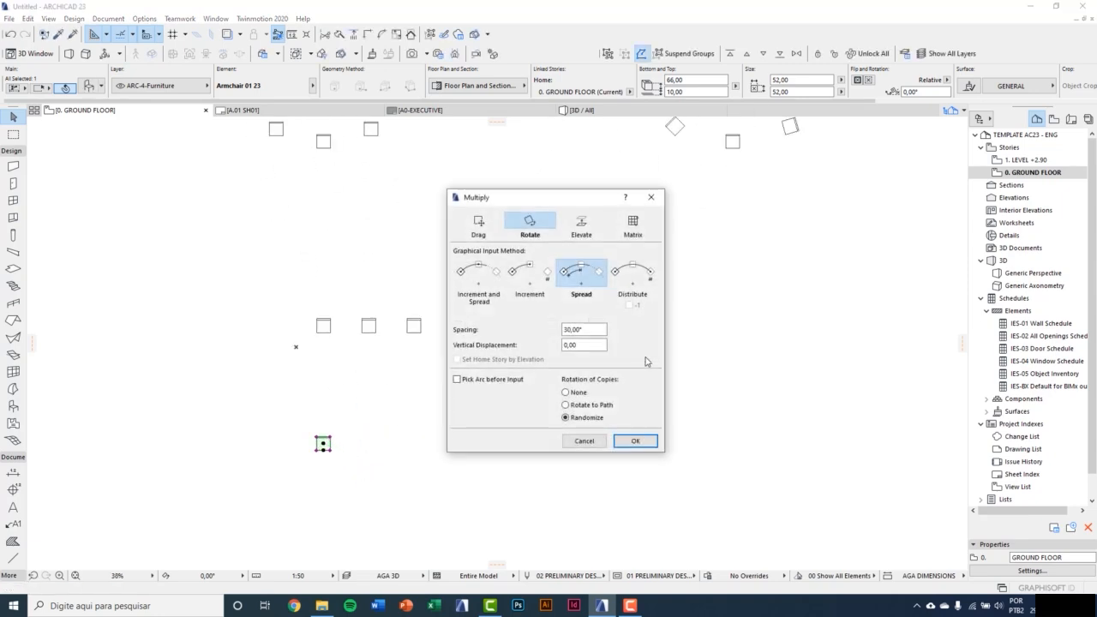
click(481, 228)
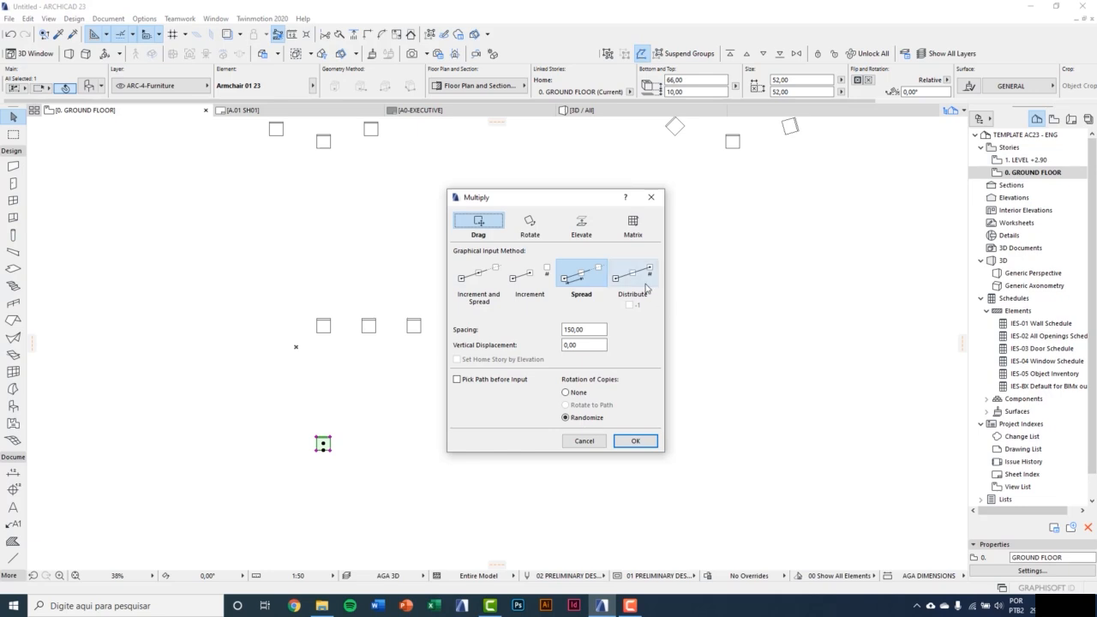
click(647, 288)
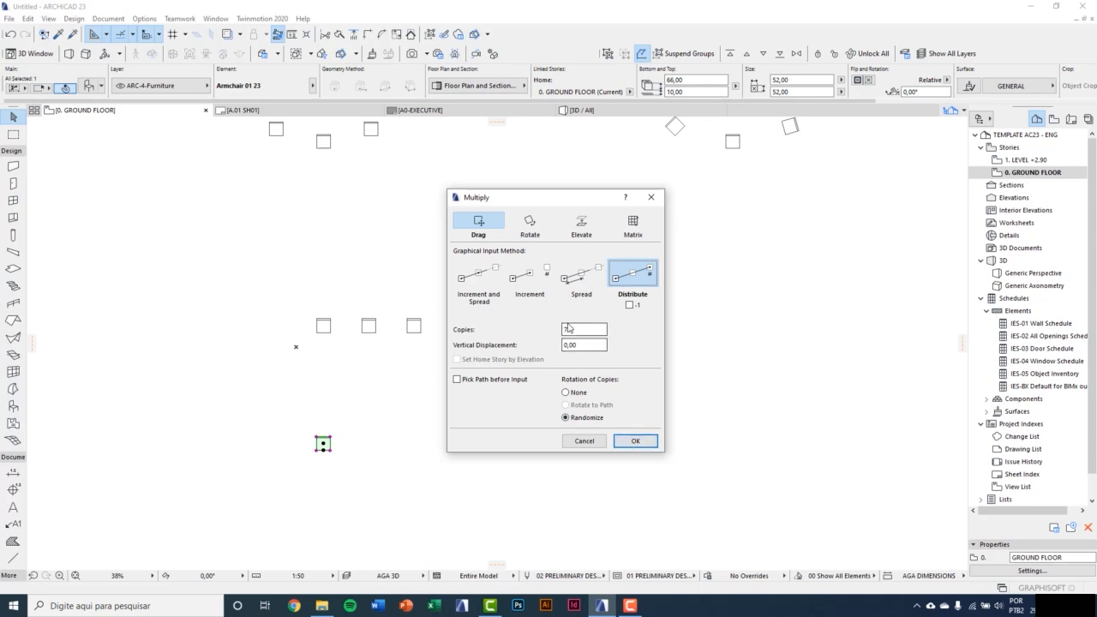
click(631, 440)
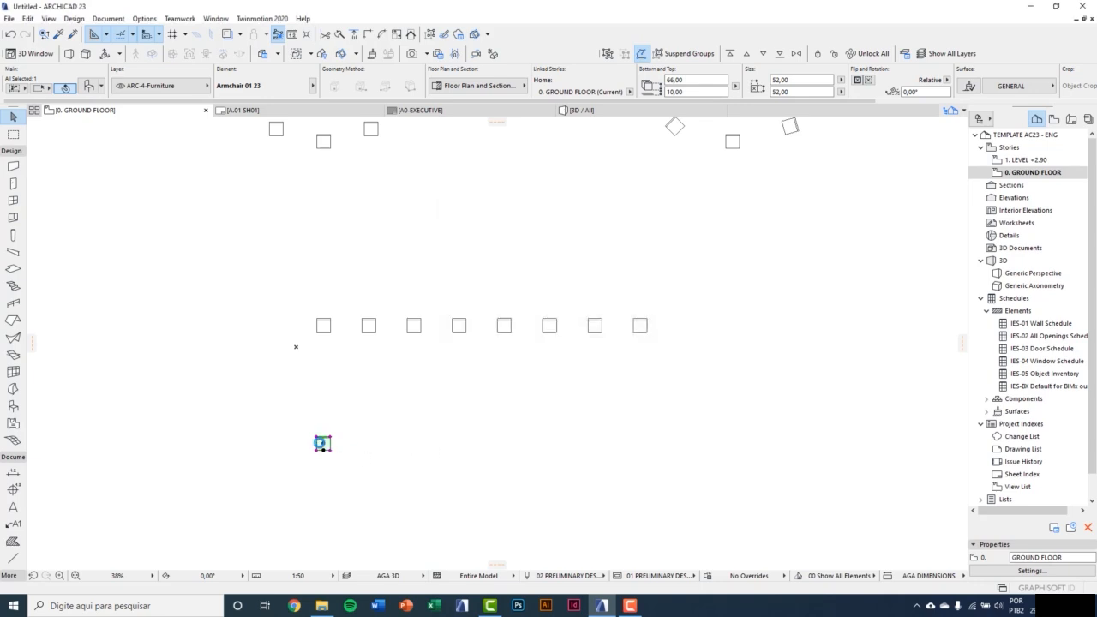
Distribute the armchair copies horizontally to the right from the armchair's centre over a distance of 1600.
click(322, 443)
scroll(377, 454, down, 3)
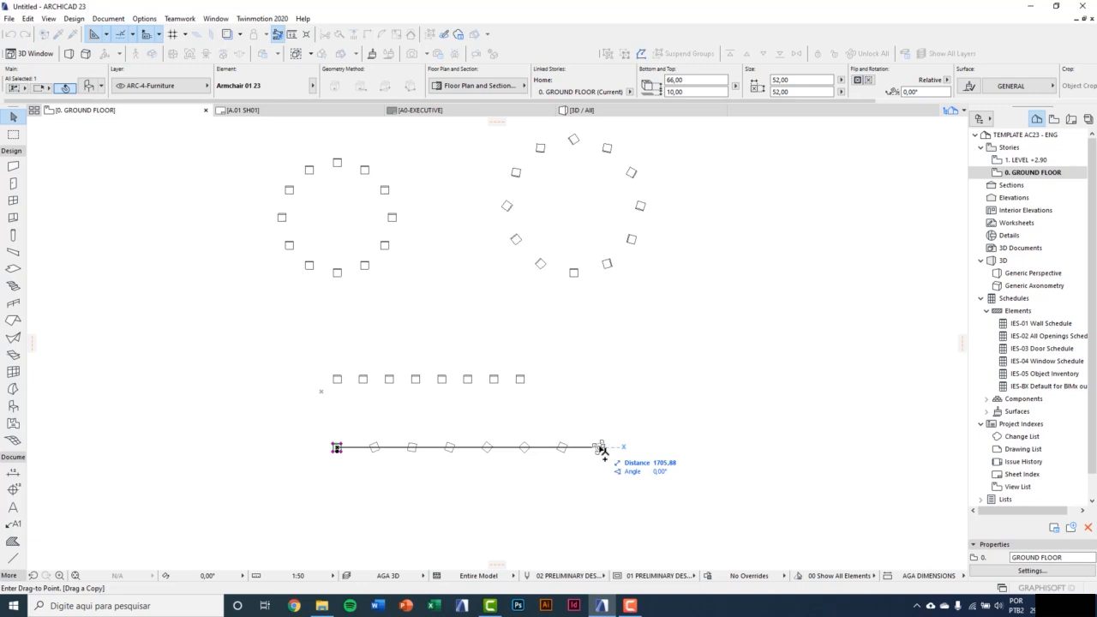
text(16)
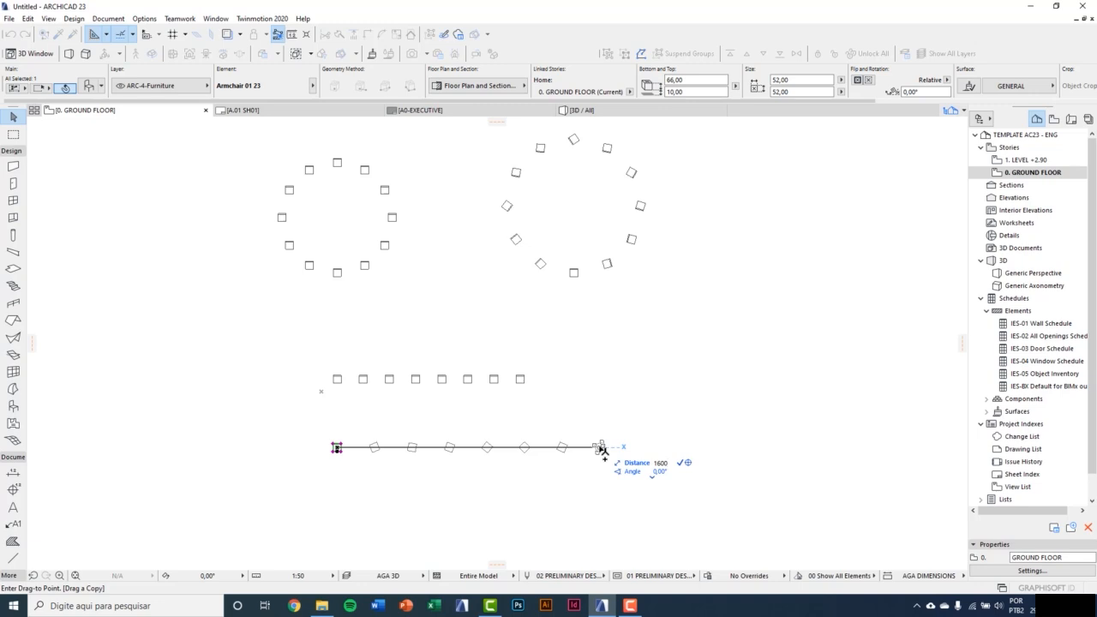
text(00)
key(Return)
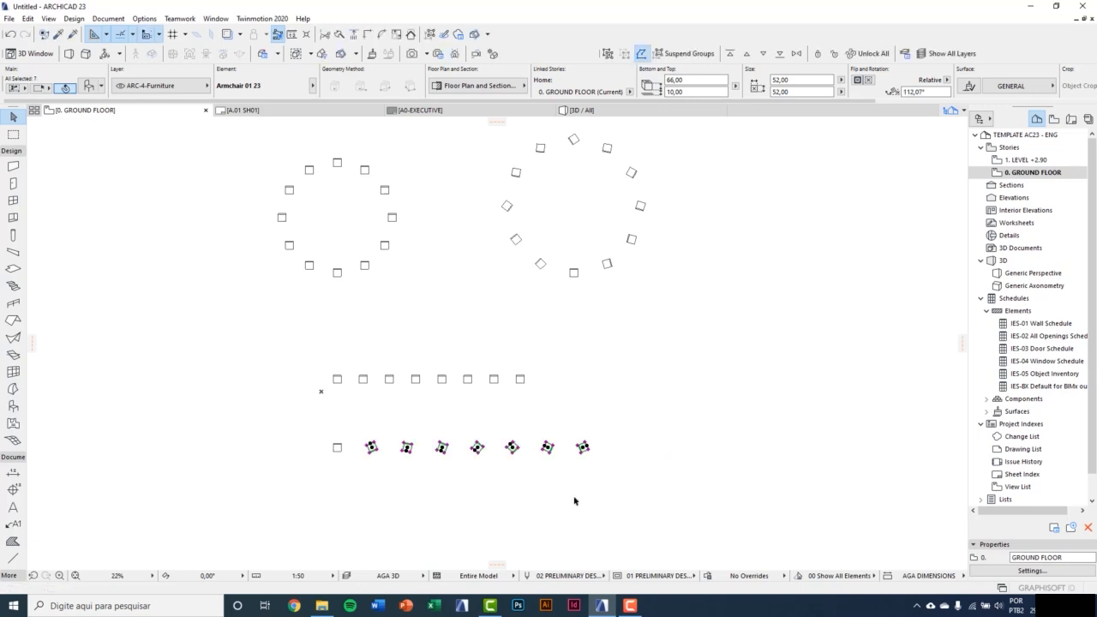
Drag a copy of the unrotated first armchair in the lower row straight down below that row.
scroll(574, 499, up, 2)
scroll(338, 442, down, 2)
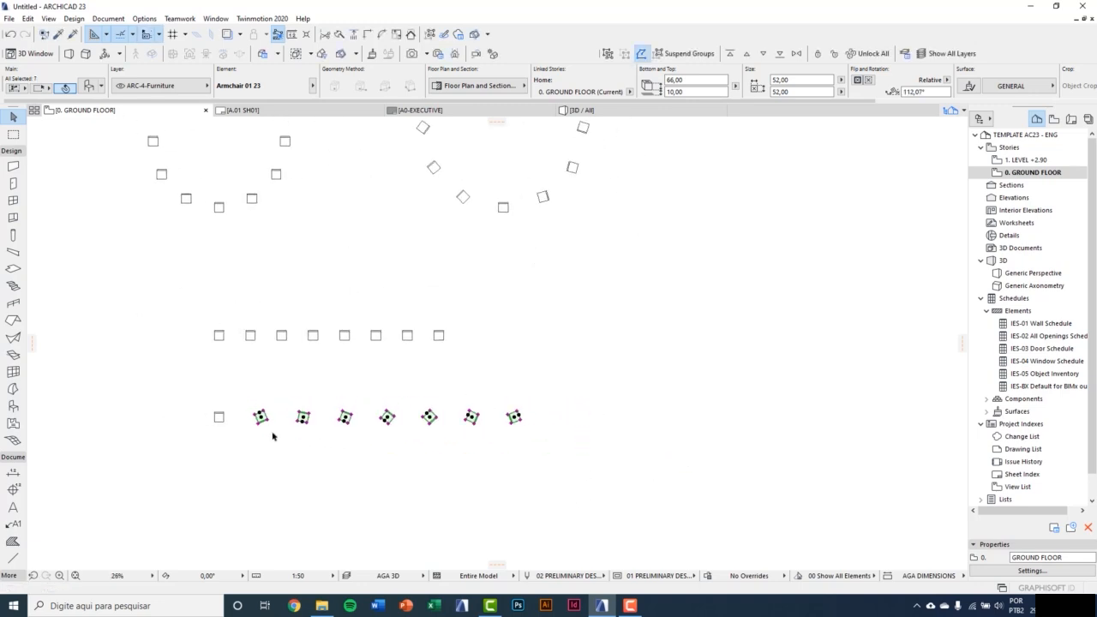
click(219, 418)
key(ctrl+d)
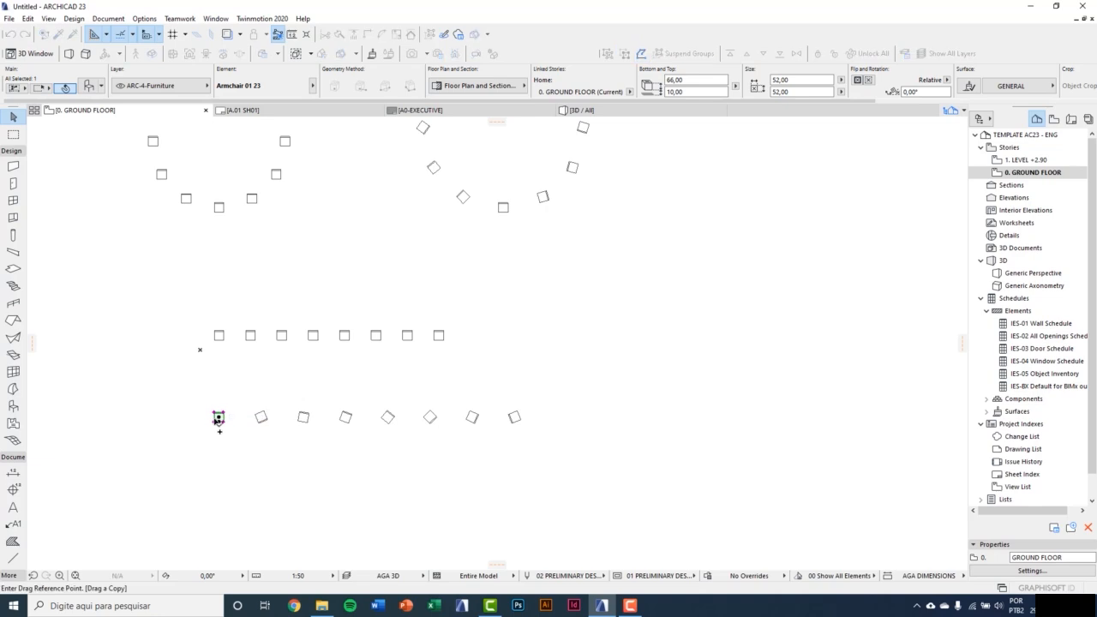
click(218, 417)
click(232, 476)
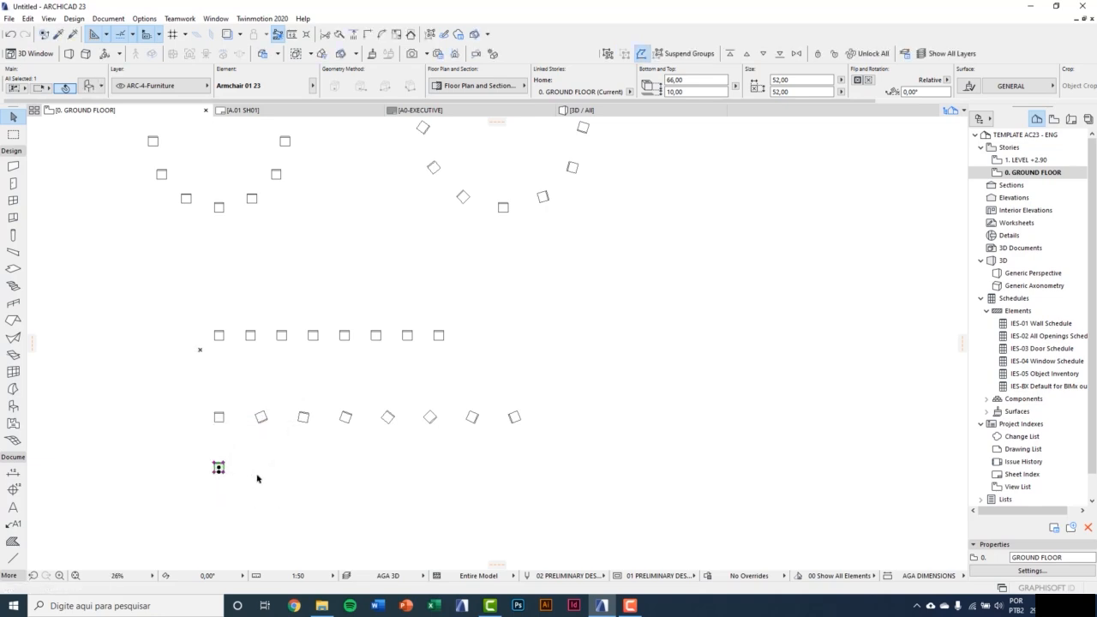
Multiply this armchair with Distribute -1 and 7 randomly rotated copies over 1600, using the last armchair above as end reference, and deselect them.
key(ctrl+u)
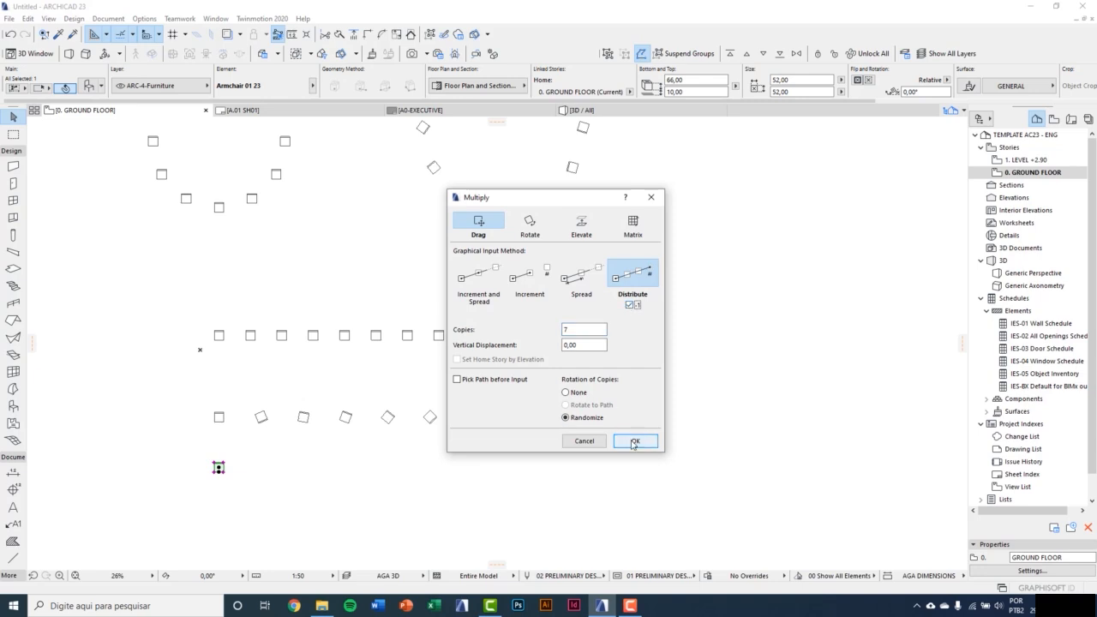
click(634, 443)
scroll(446, 467, up, 3)
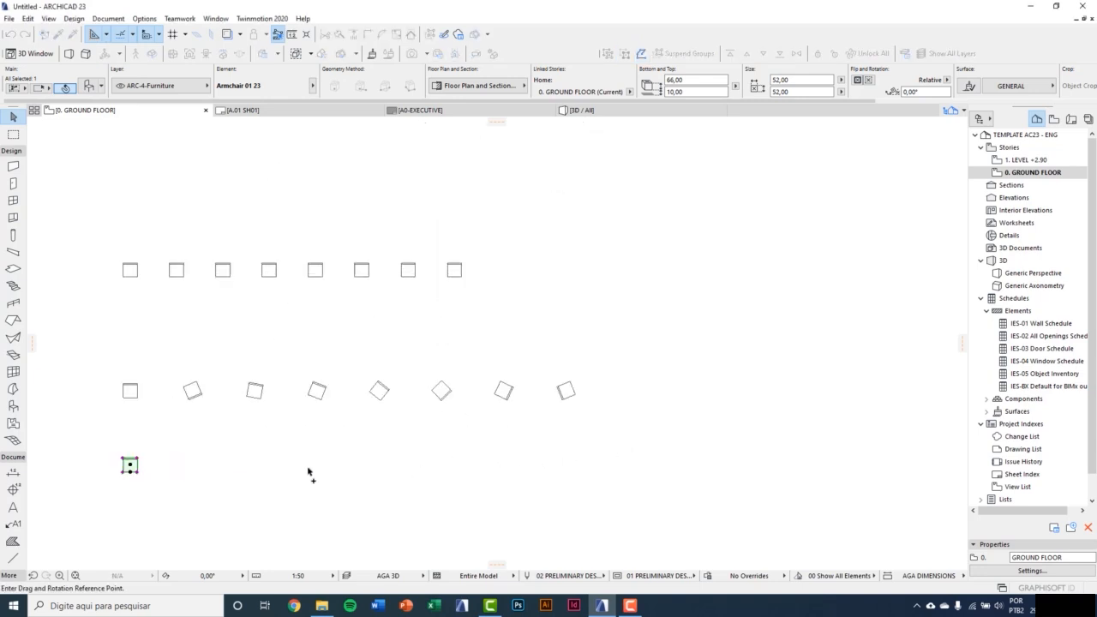
click(83, 464)
scroll(90, 468, down, 2)
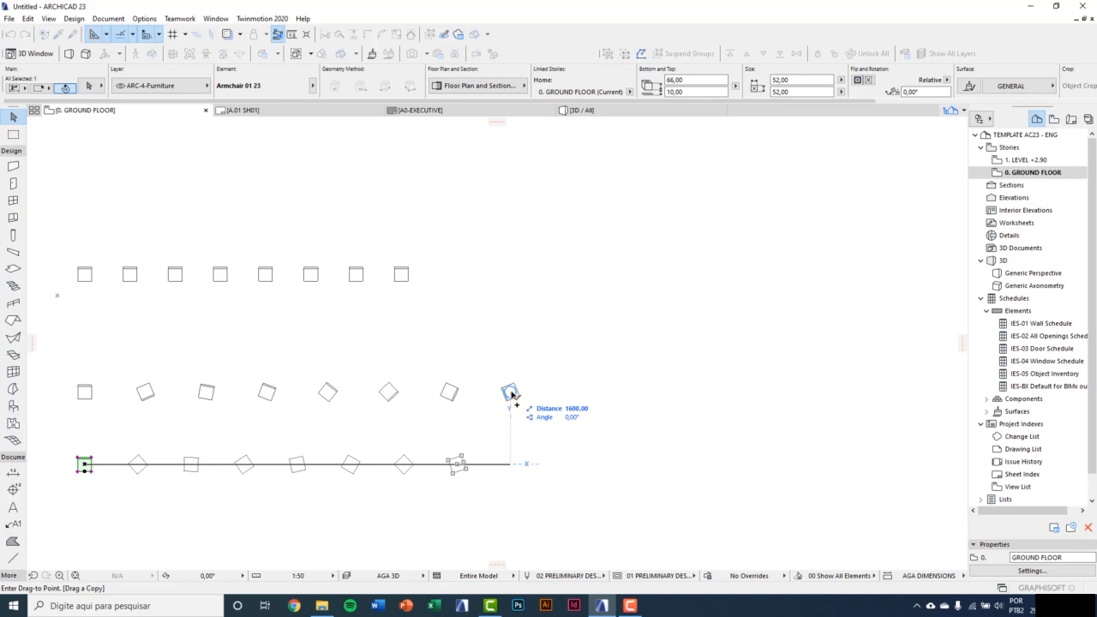
click(510, 393)
scroll(358, 485, up, 2)
scroll(512, 438, down, 2)
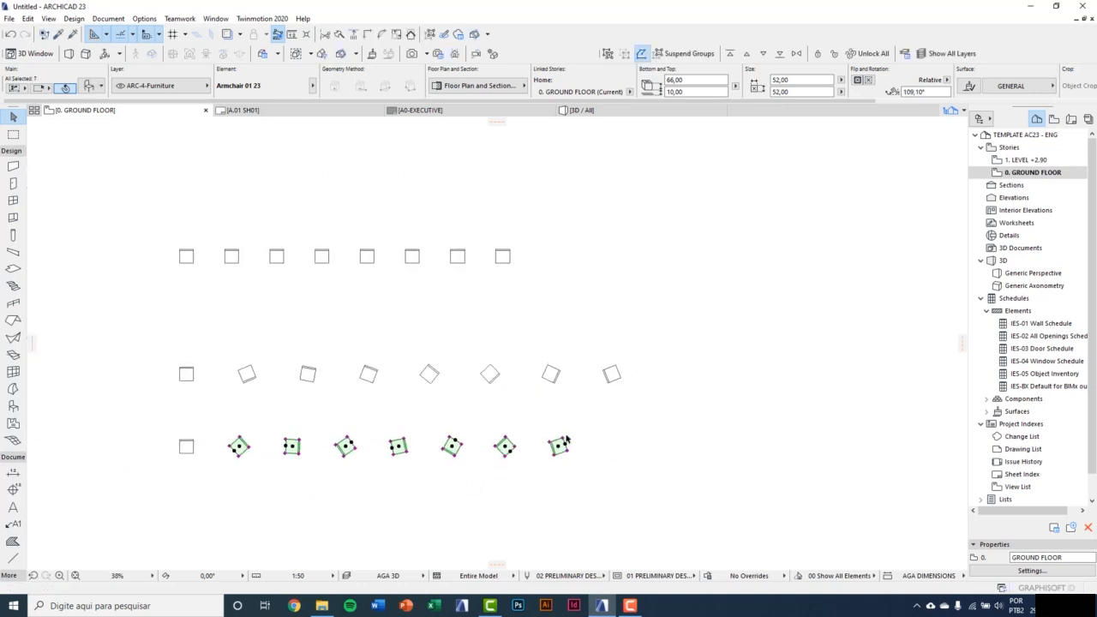
click(606, 427)
Select both circular armchair arrangements and delete them.
scroll(683, 335, down, 2)
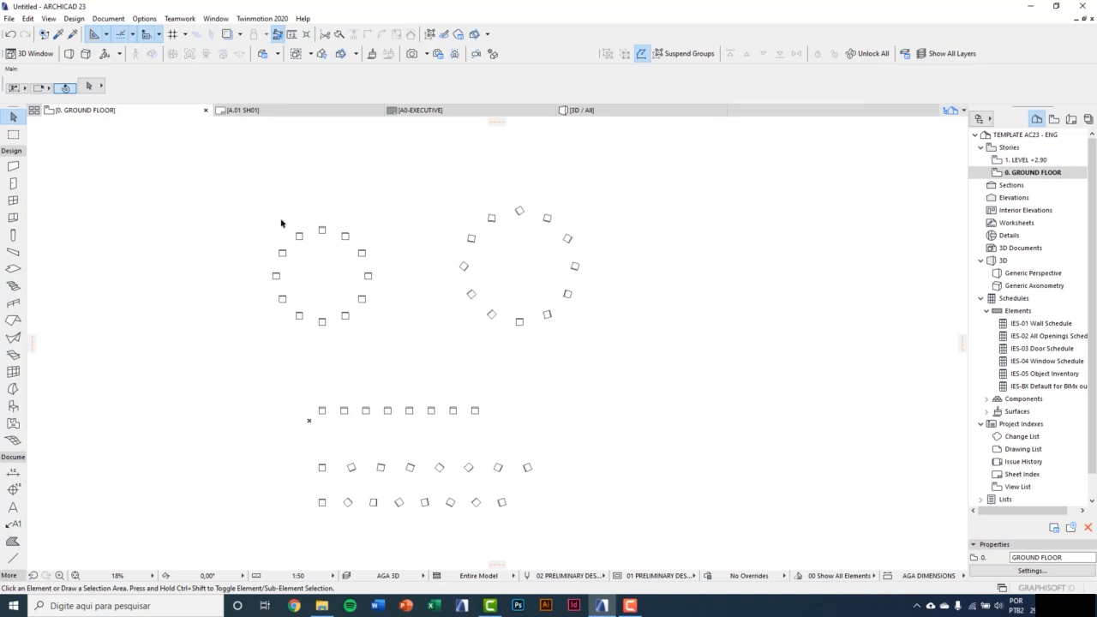
click(233, 173)
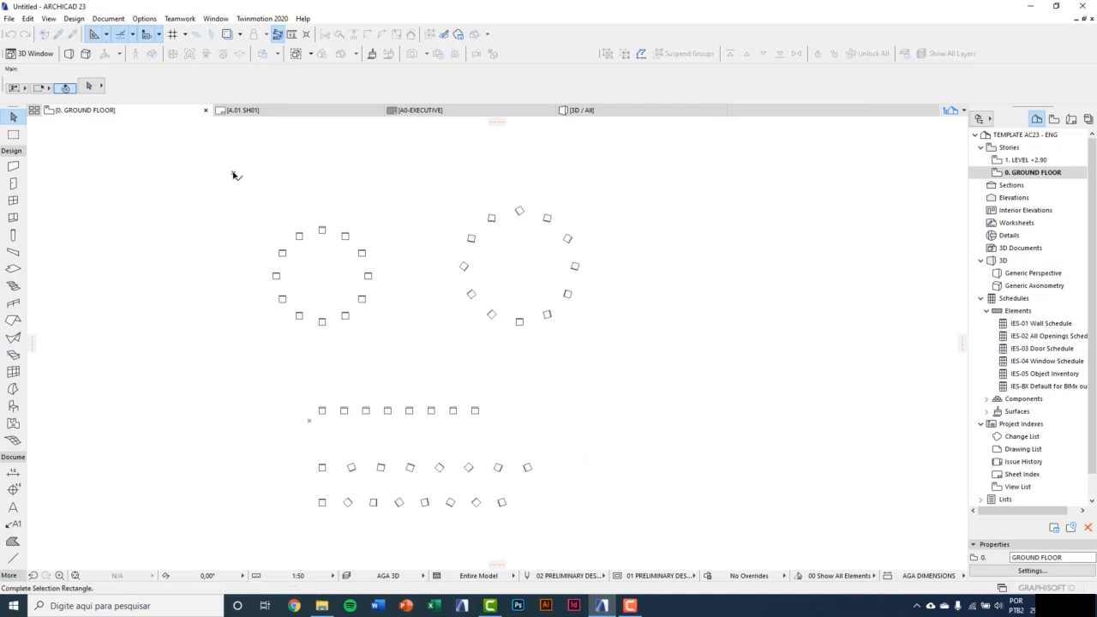
click(612, 420)
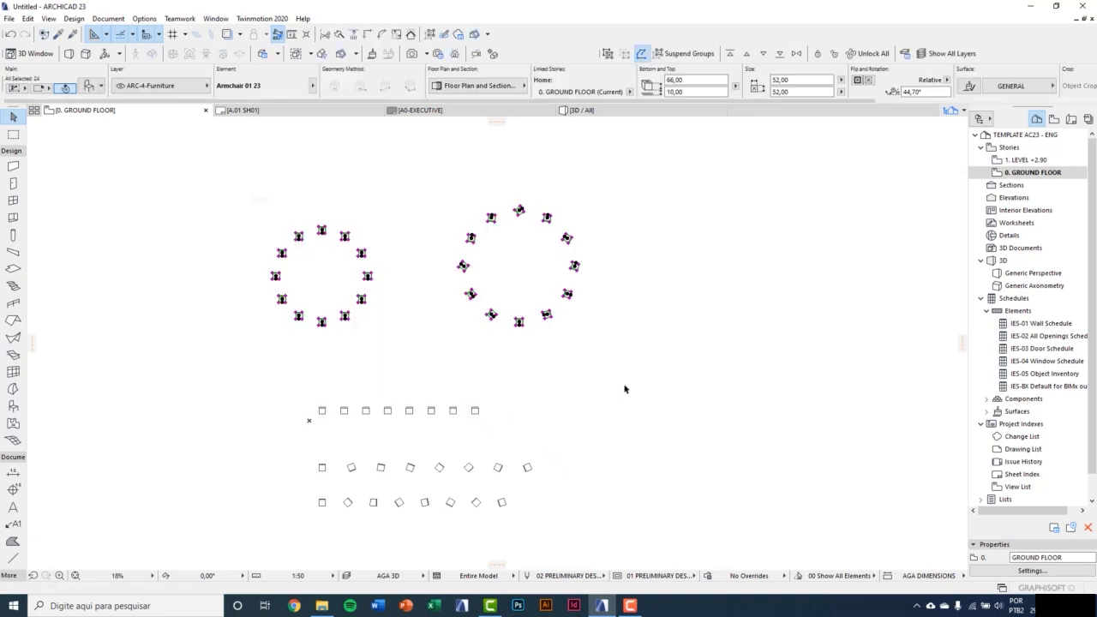
key(Delete)
Delete all armchairs in the three rows except the first one of the upper row.
click(329, 377)
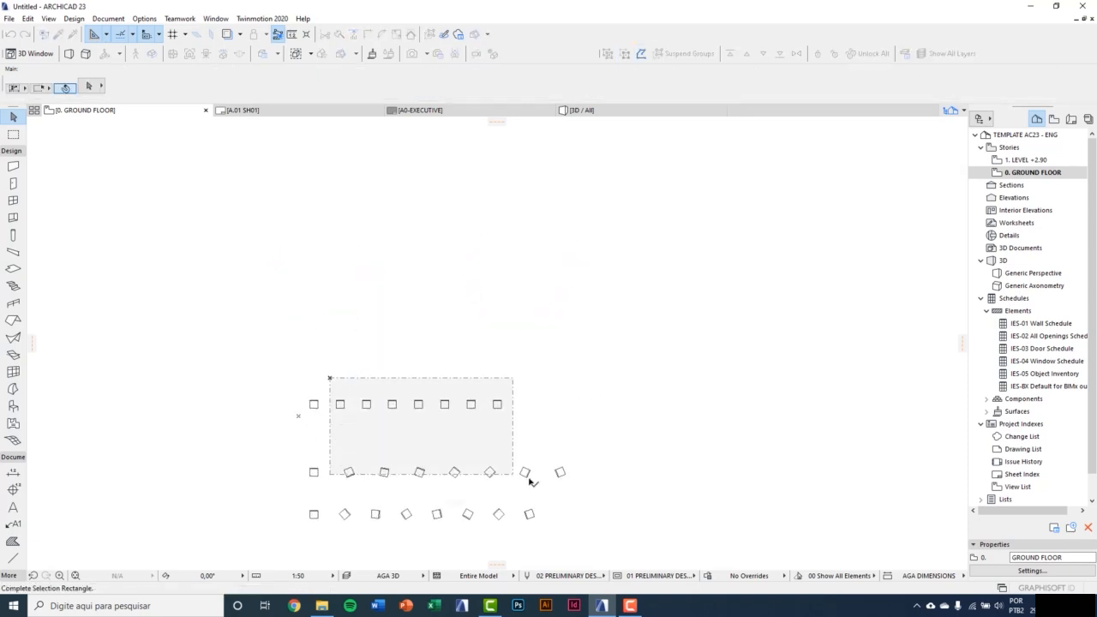
click(612, 542)
key(Delete)
scroll(309, 457, up, 1)
click(264, 445)
click(358, 532)
key(Delete)
Start a chained wall above the remaining armchair with a horizontal segment running left, followed by a straight diagonal segment sloping down to the left.
scroll(341, 374, up, 3)
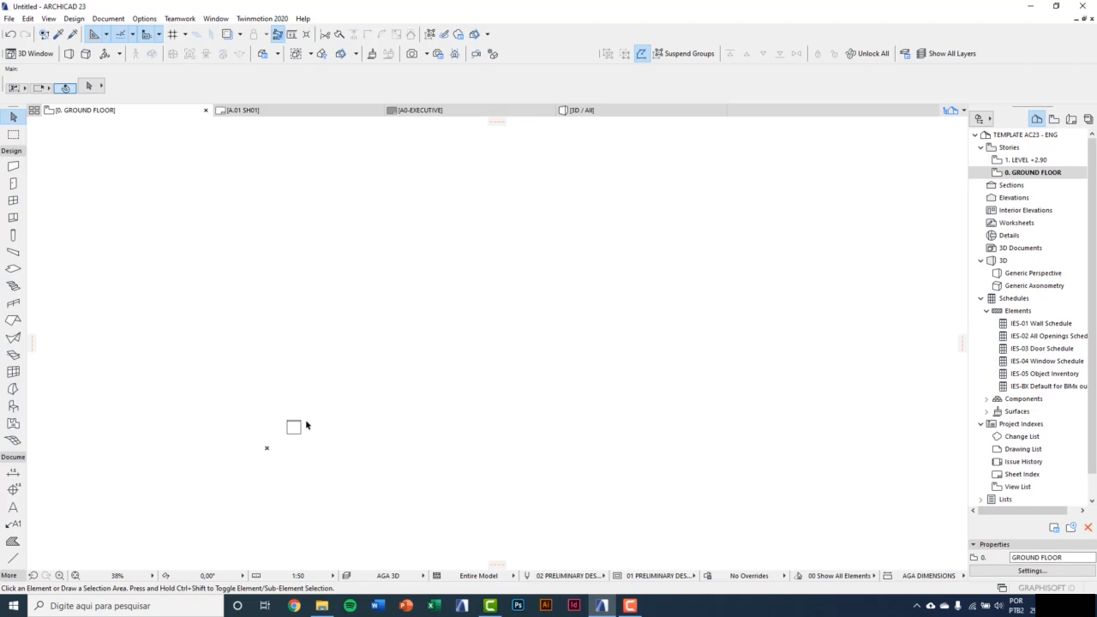
middle_drag(306, 424, 380, 452)
click(15, 168)
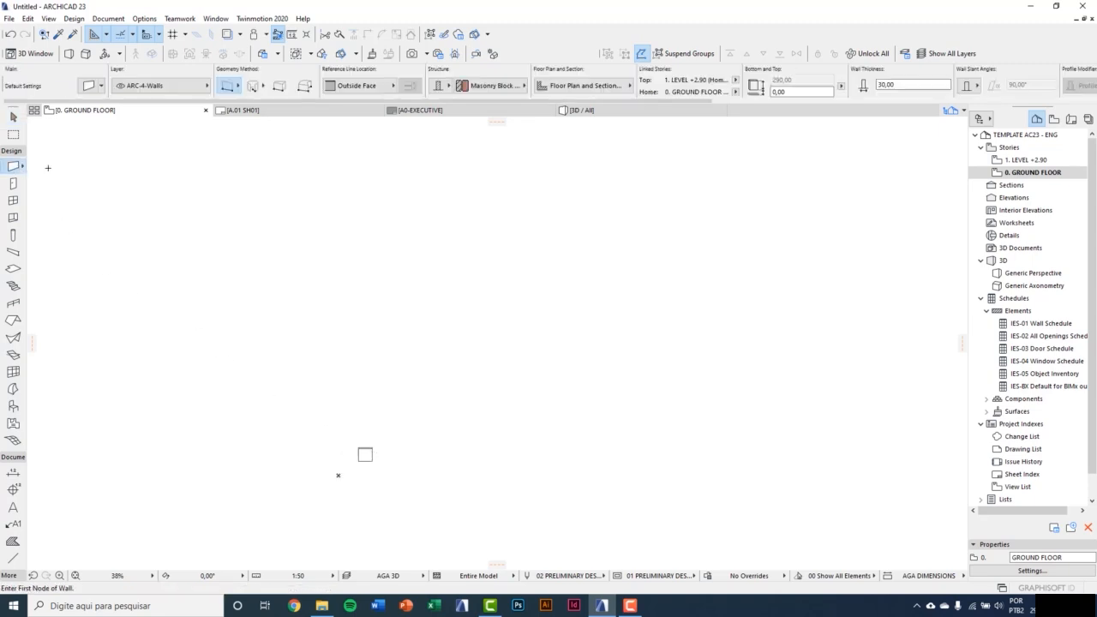
click(237, 87)
click(271, 81)
middle_drag(370, 413, 453, 421)
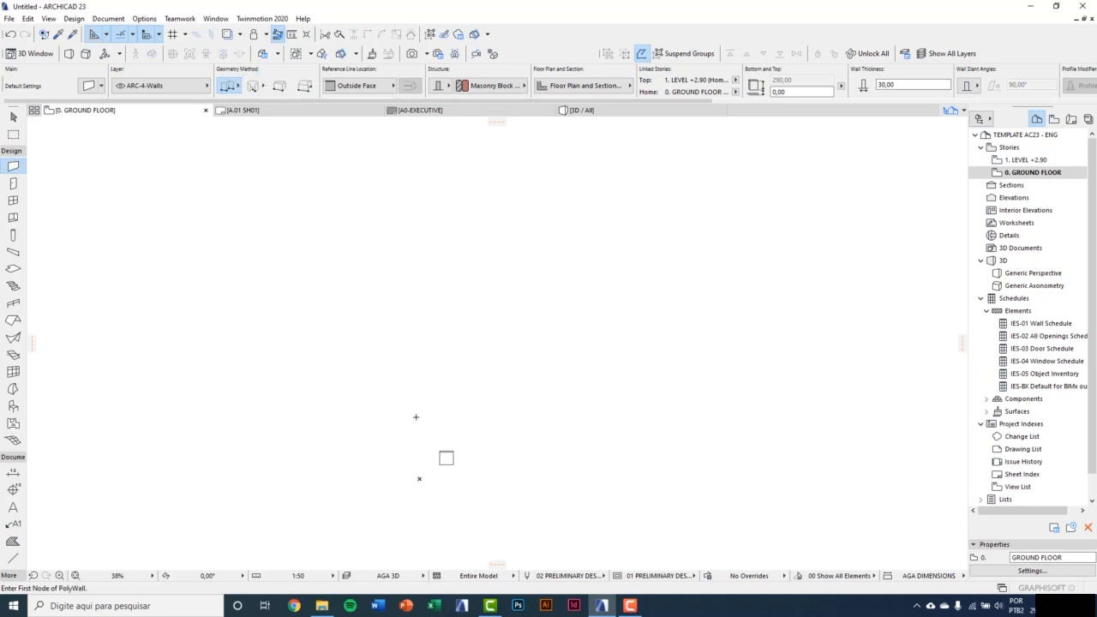
click(430, 361)
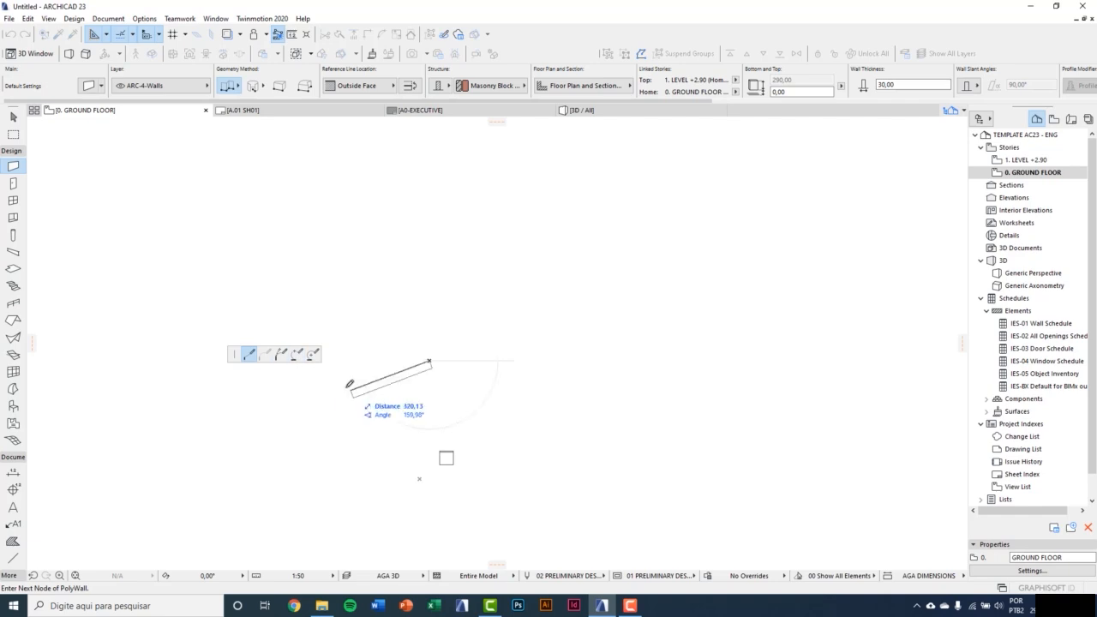
middle_drag(360, 390, 602, 432)
click(518, 409)
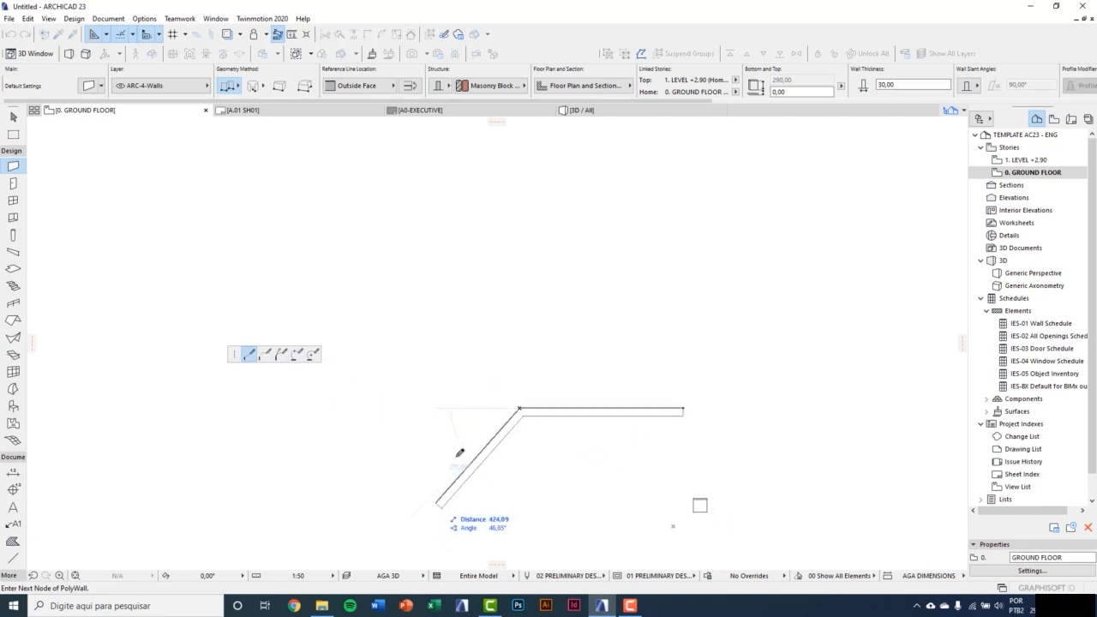
middle_drag(418, 514, 460, 392)
click(446, 401)
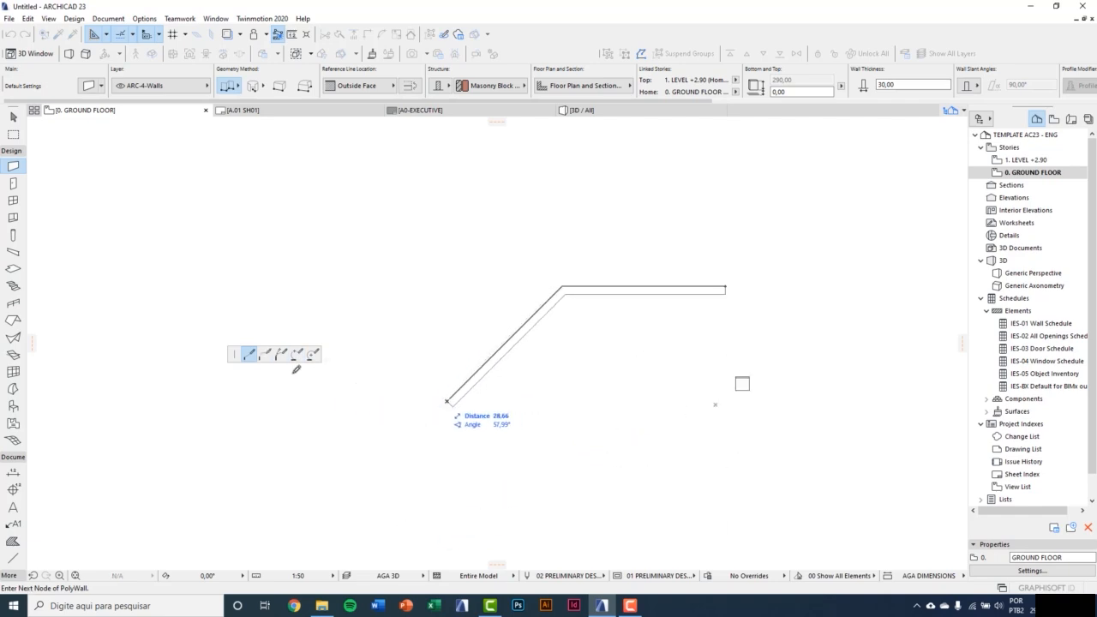
Continue the chained wall with two tangential arcs forming an S-curve and finish it with a tangential straight segment about 455 long.
click(267, 355)
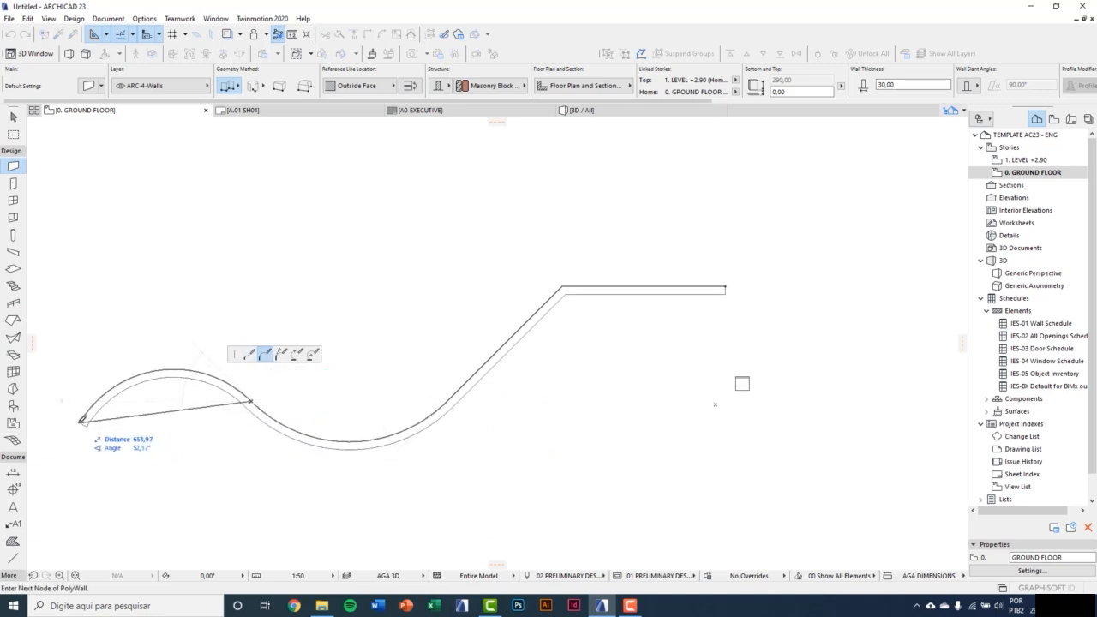
click(71, 418)
click(249, 356)
middle_drag(228, 418, 367, 260)
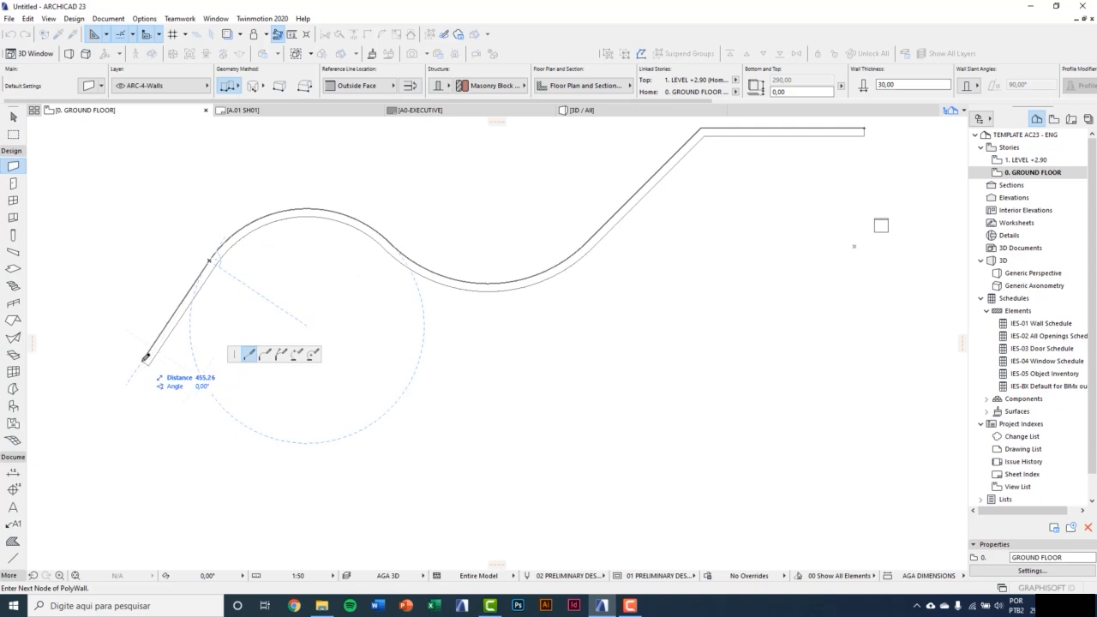
double_click(144, 359)
scroll(144, 359, down, 4)
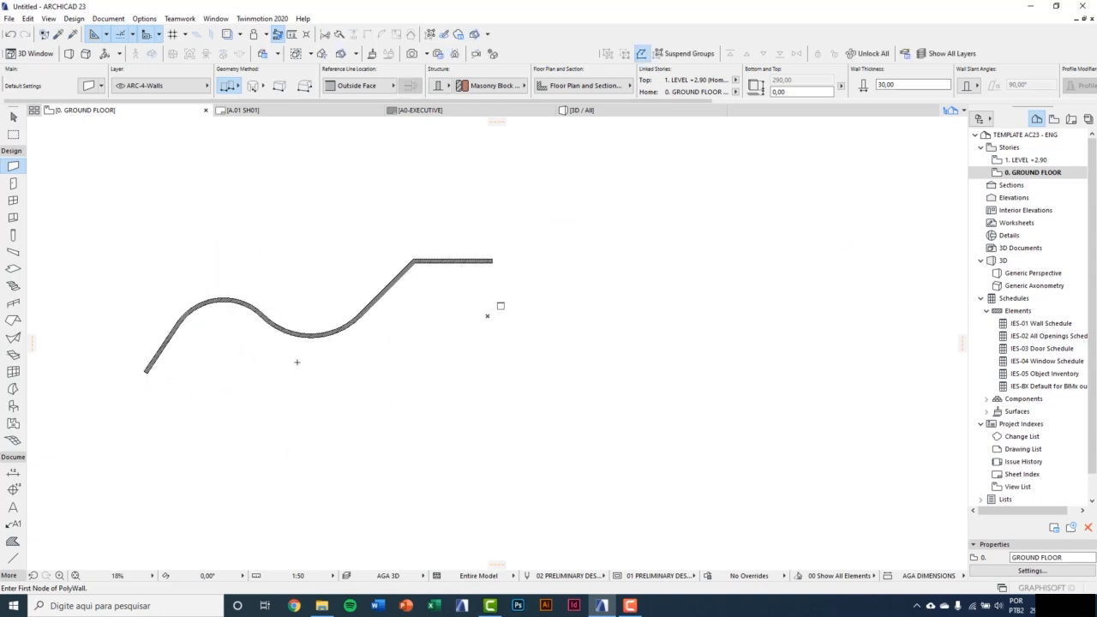
scroll(418, 353, up, 2)
key(Escape)
Move the armchair by its centre so it sits directly below the free end of the wall's horizontal segment.
click(544, 282)
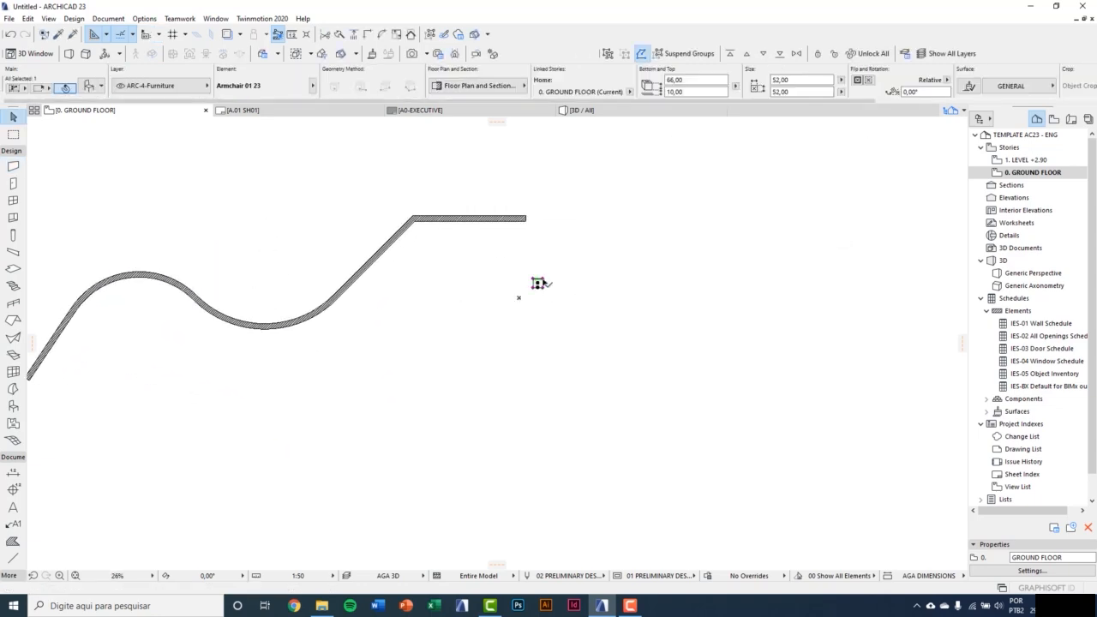
scroll(544, 282, up, 4)
key(ctrl+d)
click(533, 286)
middle_drag(523, 237, 515, 326)
scroll(517, 297, up, 3)
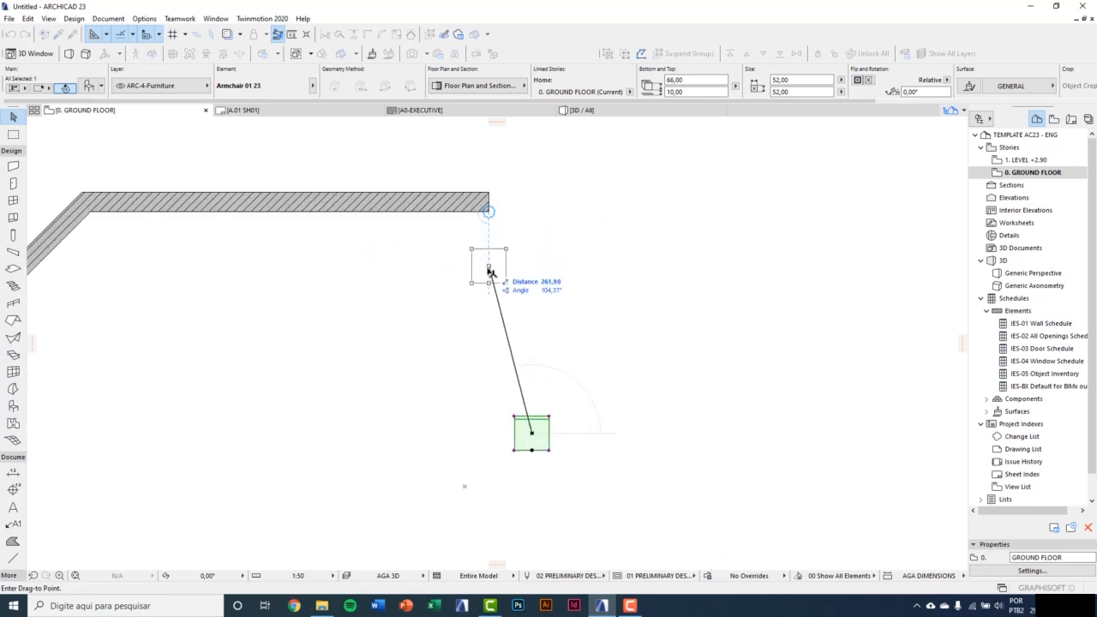
click(488, 326)
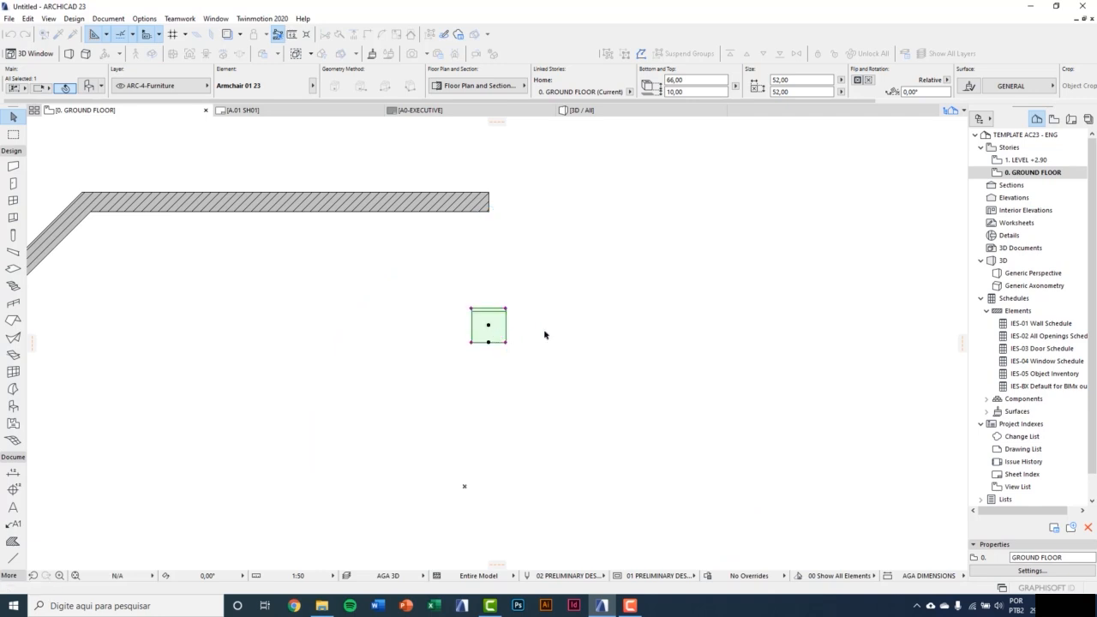
Set up Multiply for the armchair with Drag, Increment and Spread, Pick Path before Input and Rotate to Path.
middle_drag(474, 304, 597, 338)
scroll(651, 317, down, 2)
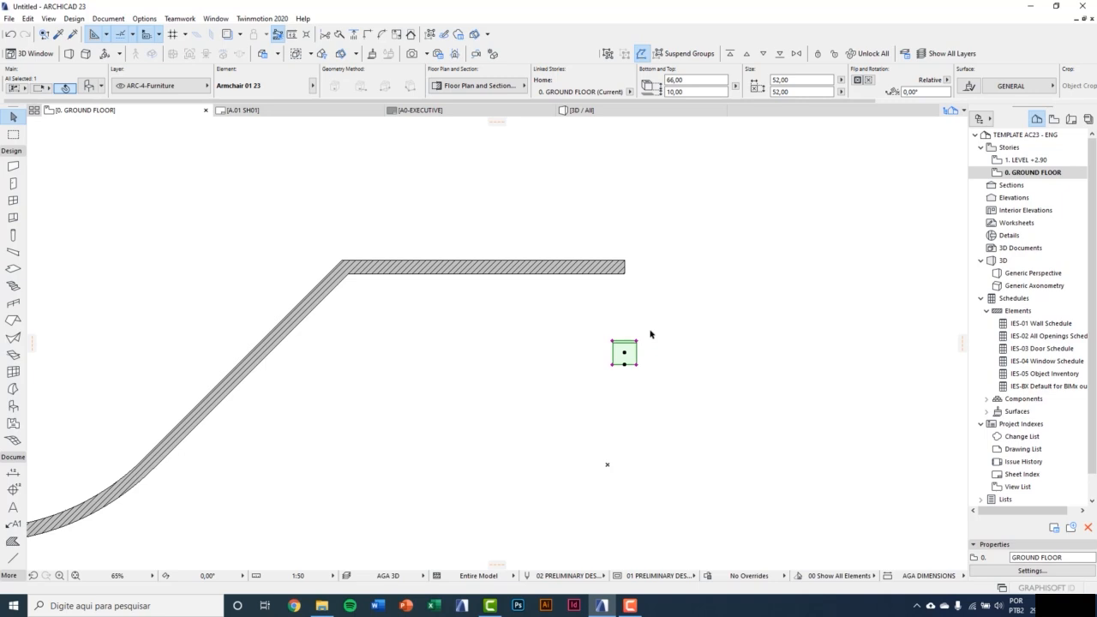
key(ctrl+u)
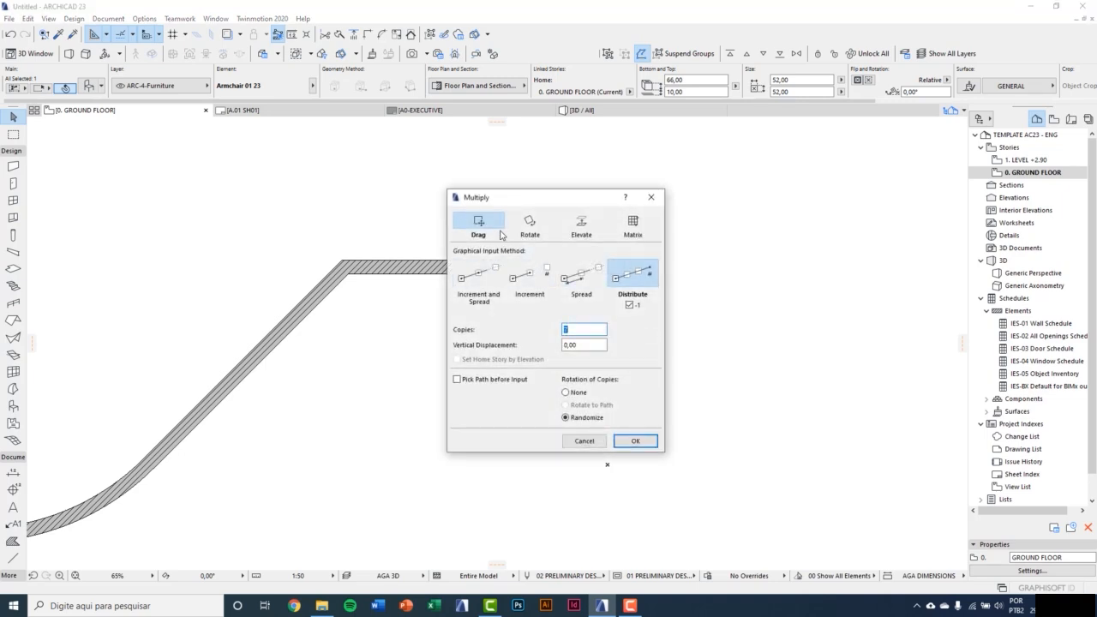
click(485, 283)
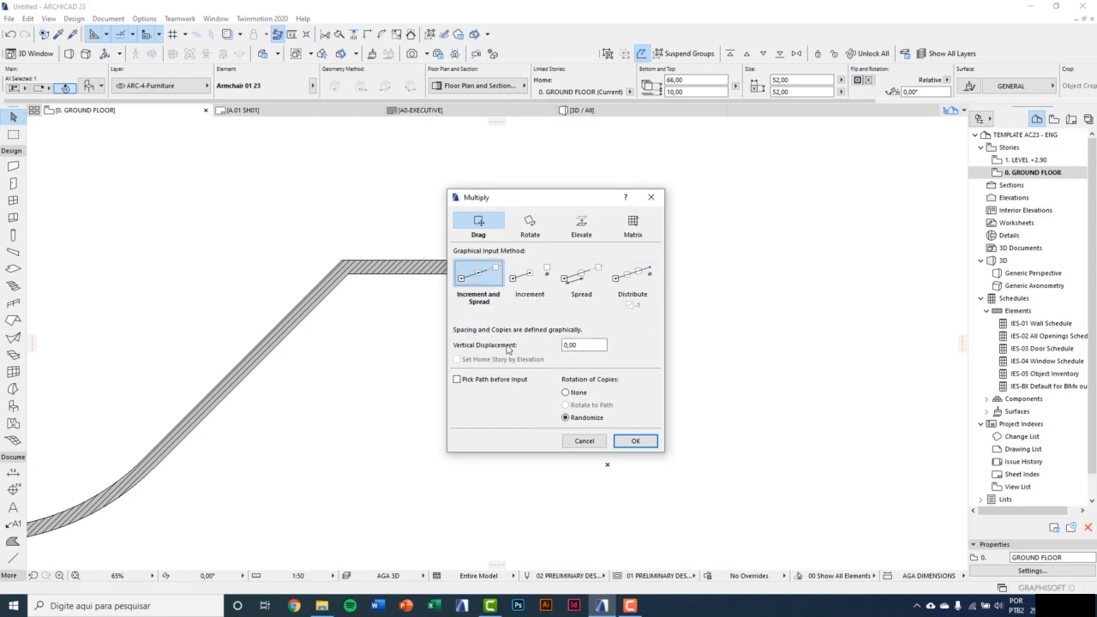
click(462, 383)
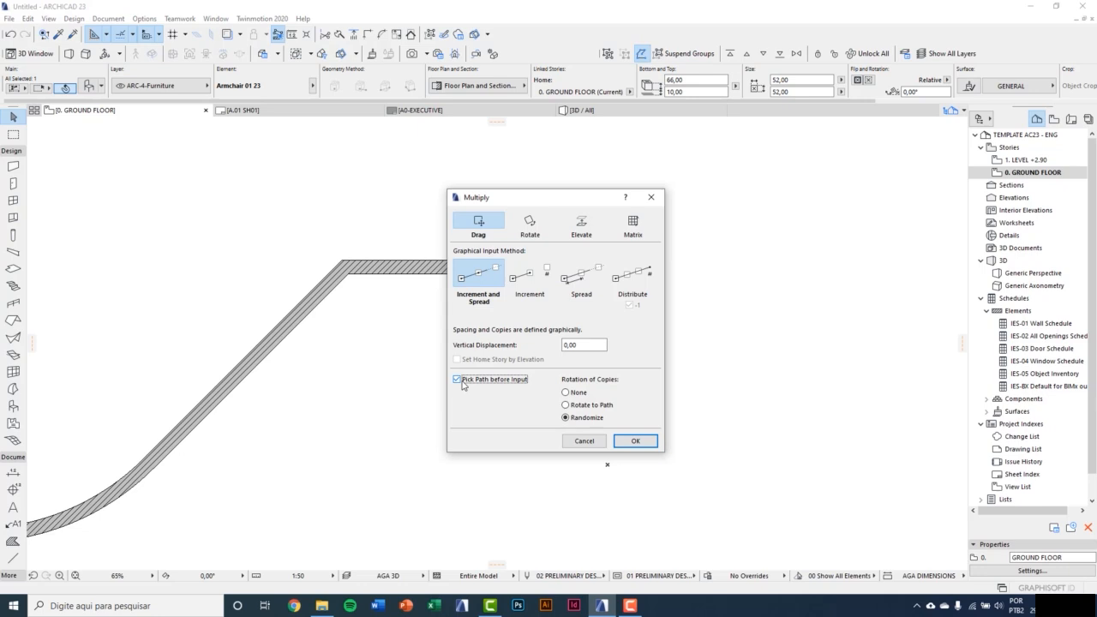
click(573, 408)
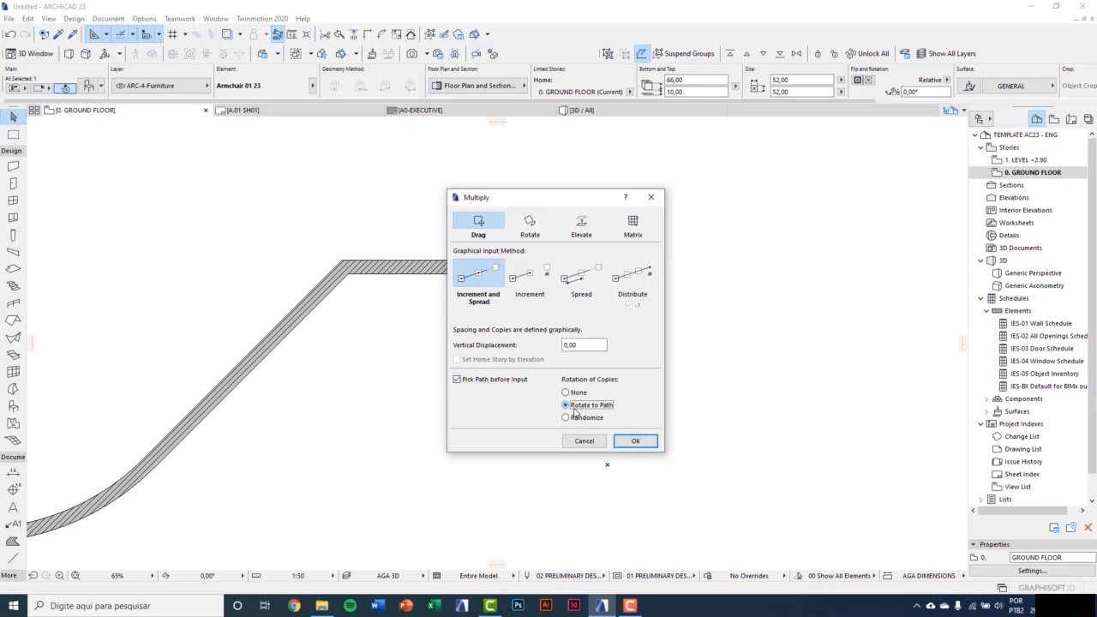
click(650, 443)
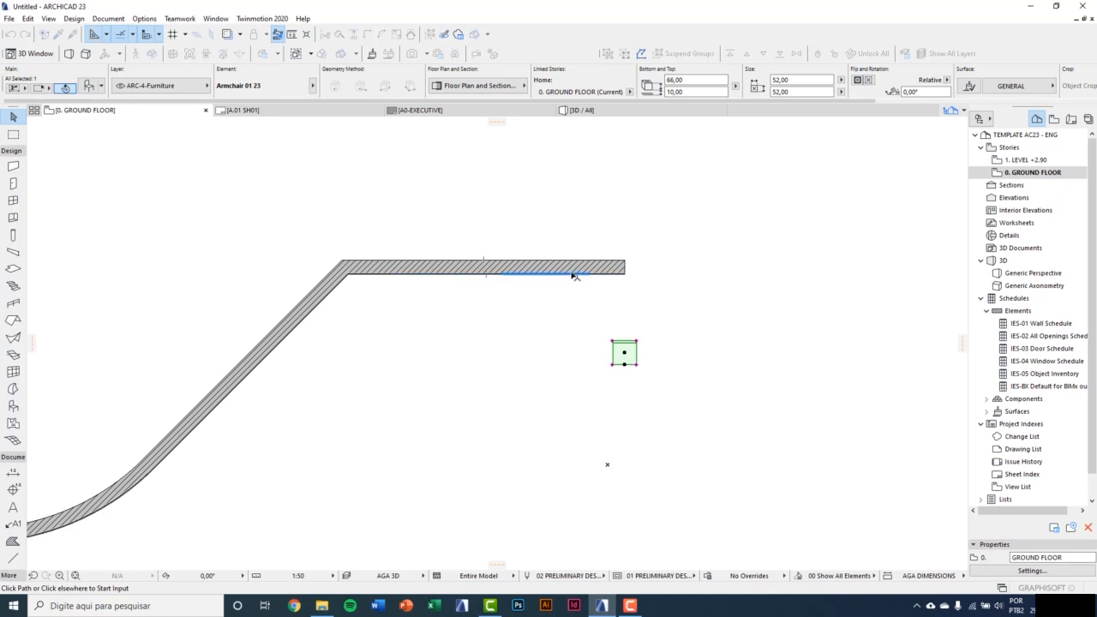
Pick the wall's inner edge as the path, use the armchair's centre as reference point and set the copy spacing to 120.
click(576, 276)
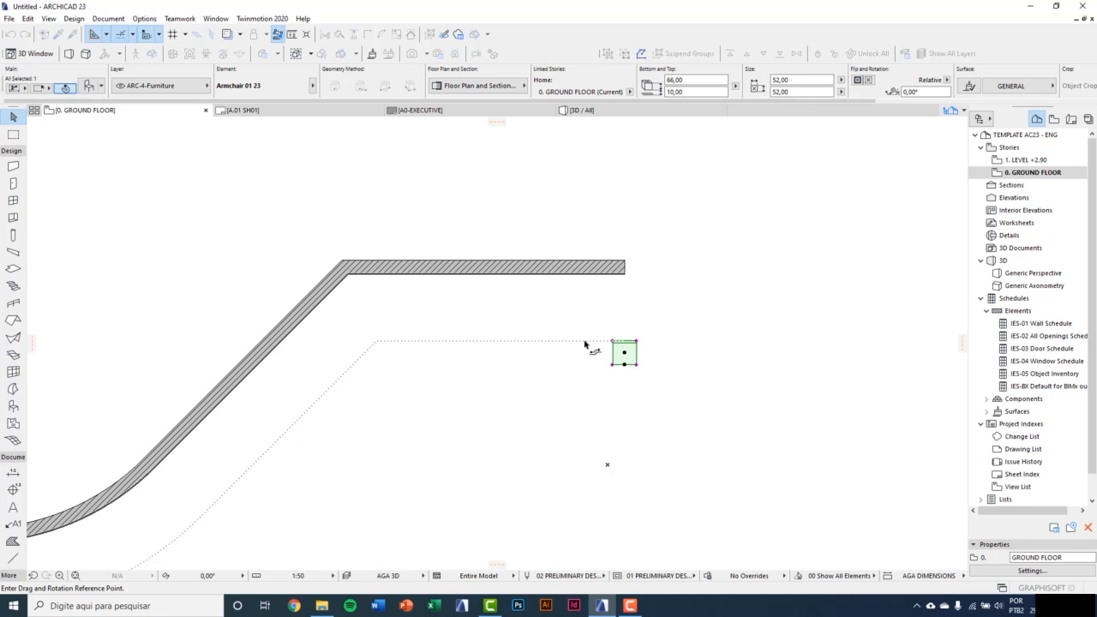
scroll(637, 392, up, 1)
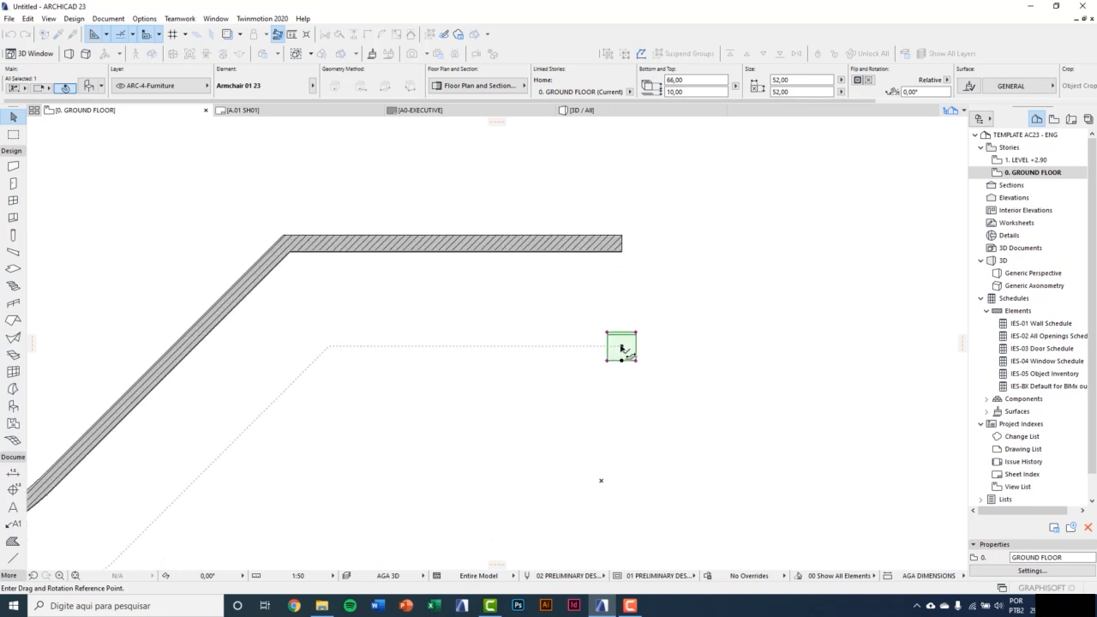
click(622, 347)
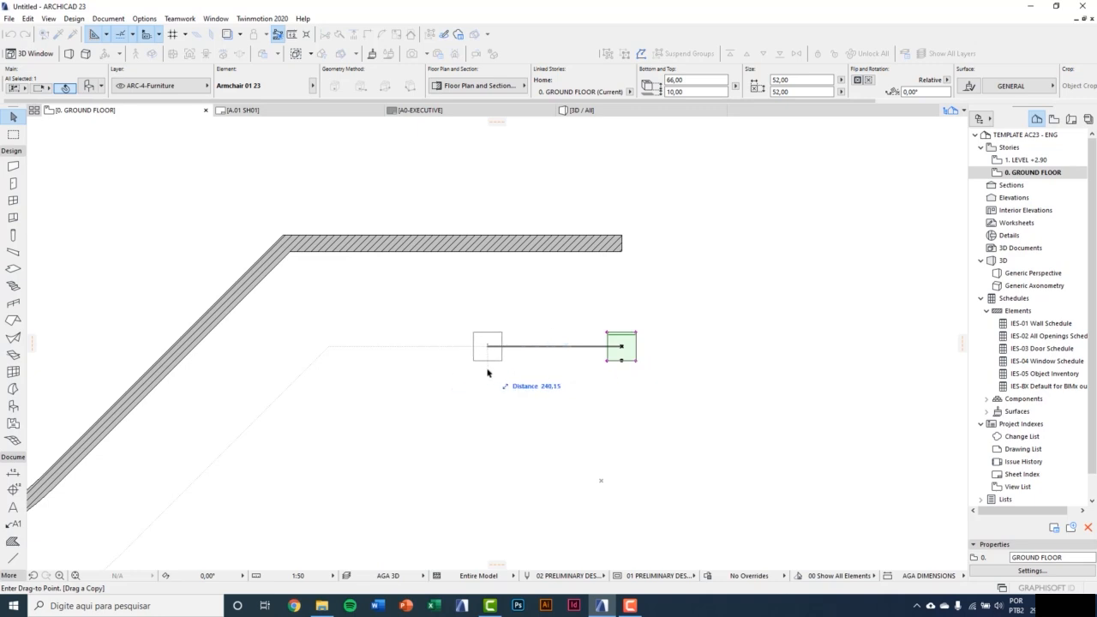
text(120)
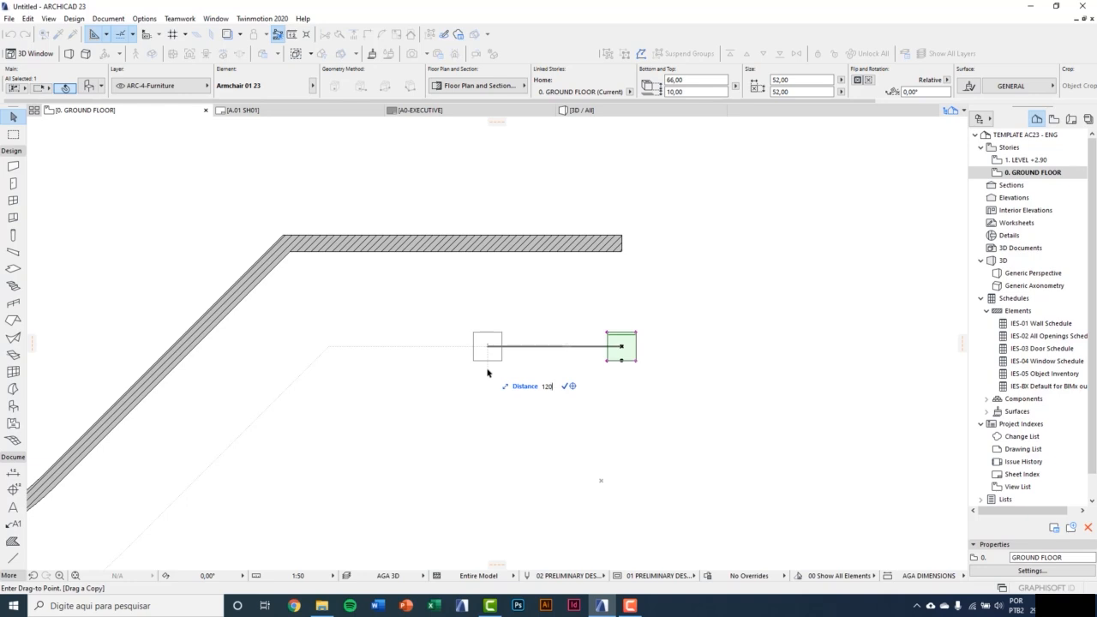
key(Return)
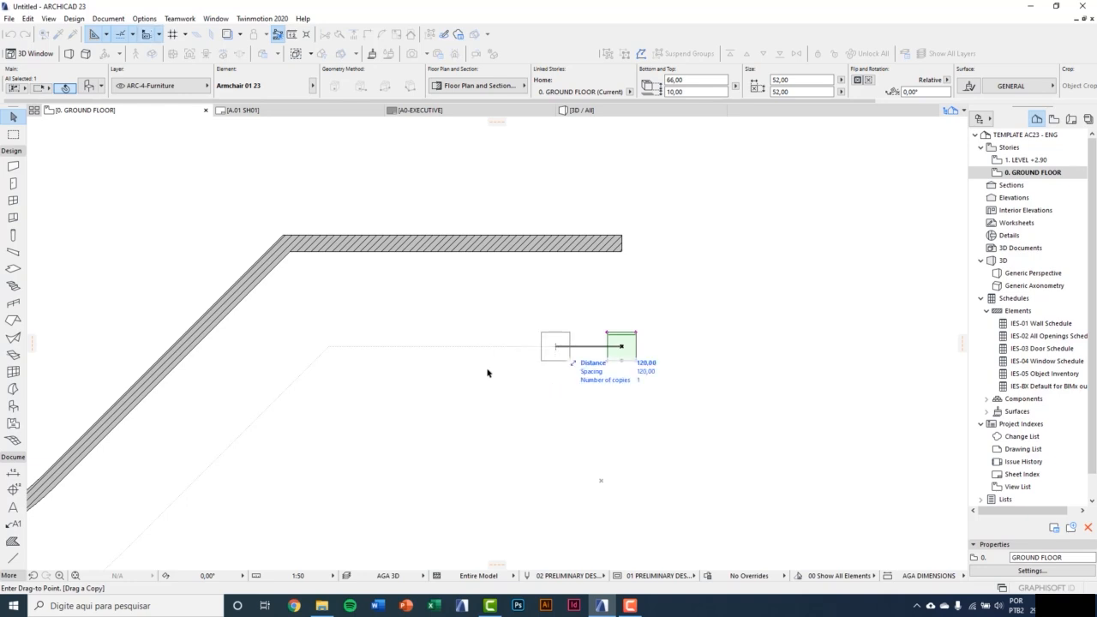
Spread 25 armchair copies along the path to the far end of the chained wall and deselect them.
scroll(498, 347, down, 1)
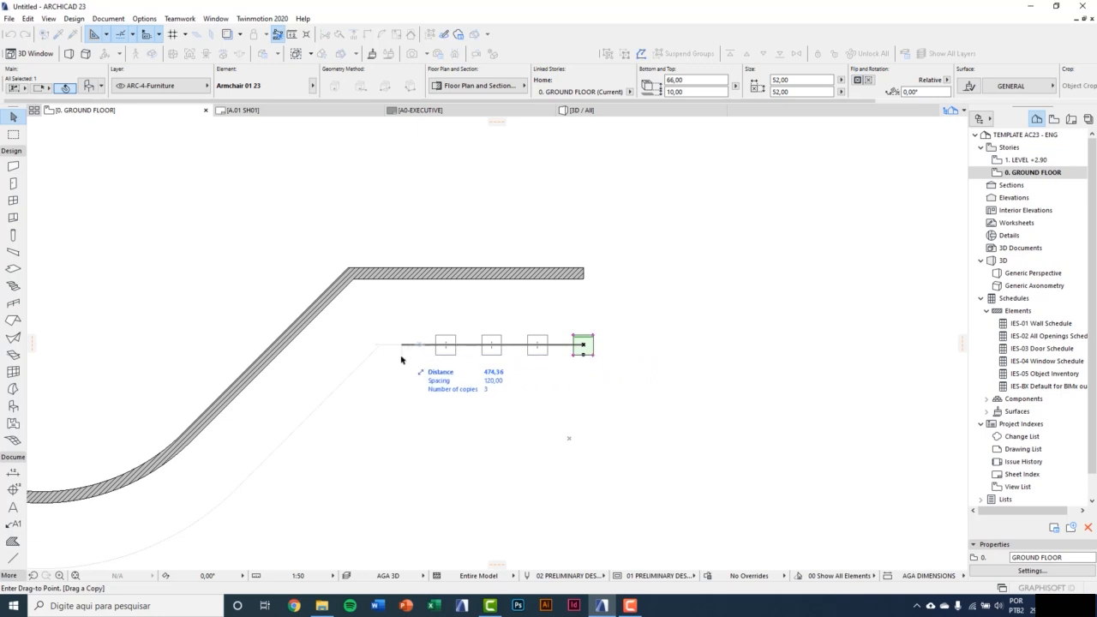
scroll(424, 354, down, 2)
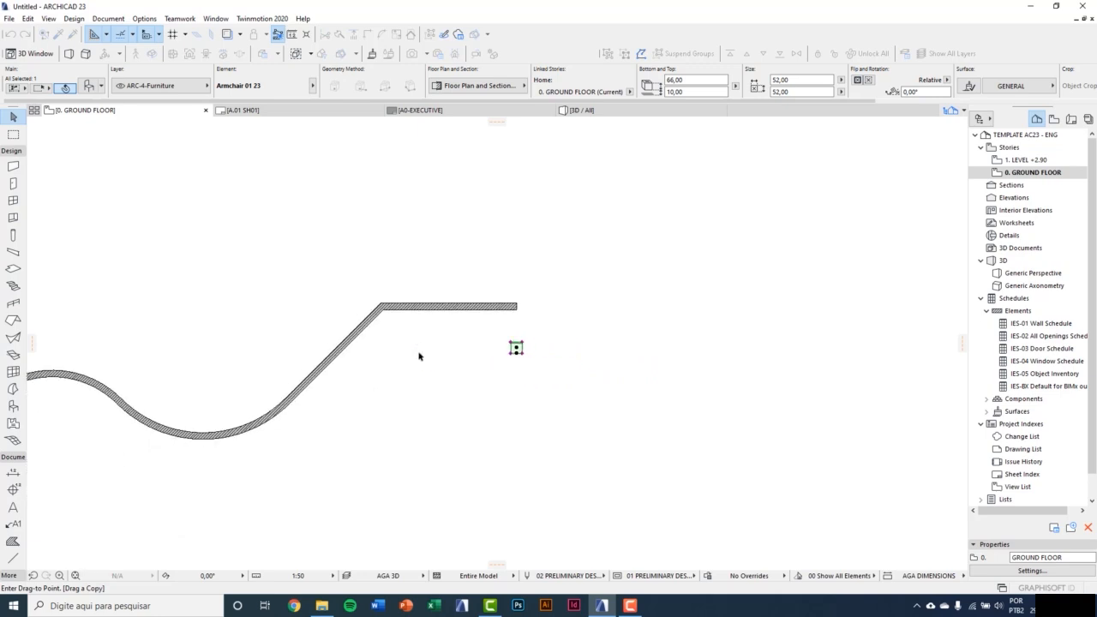
middle_drag(300, 457, 481, 410)
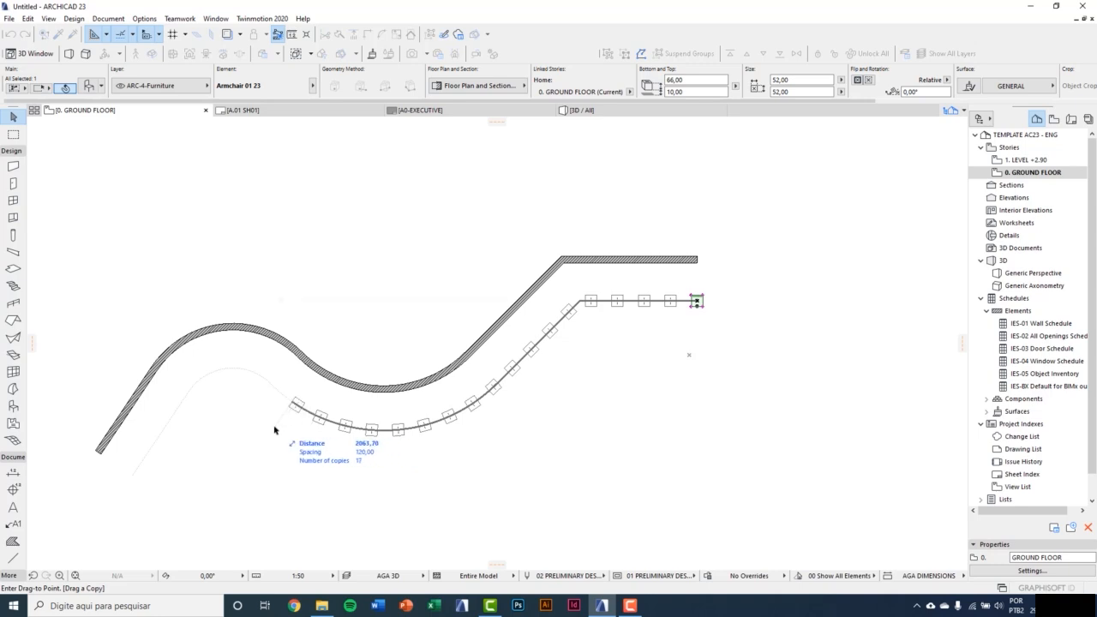
scroll(276, 429, up, 2)
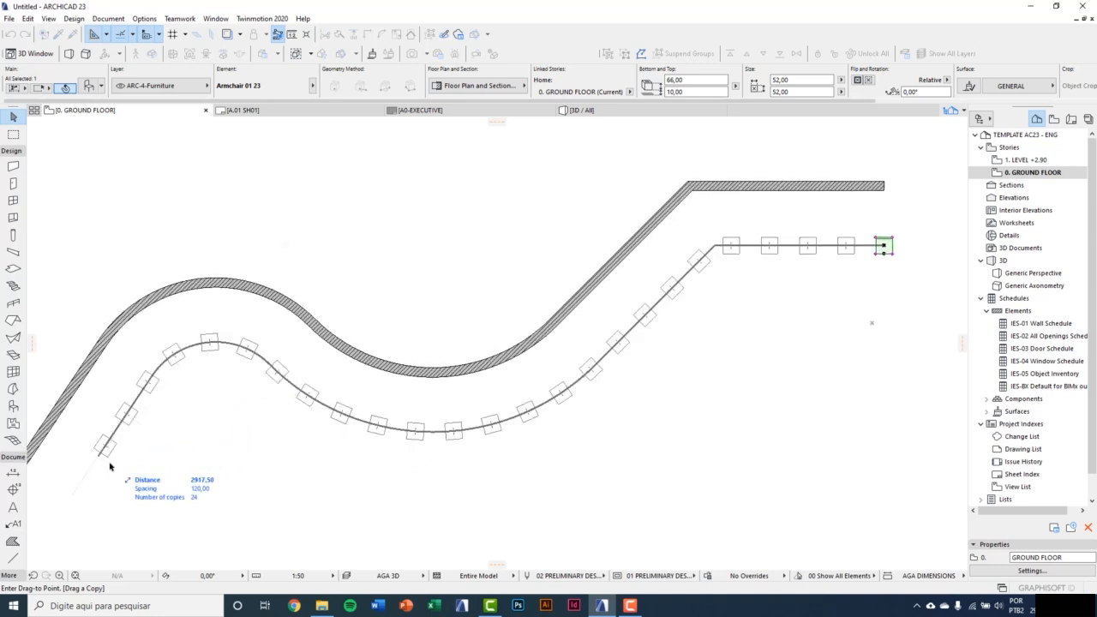
middle_drag(101, 475, 158, 406)
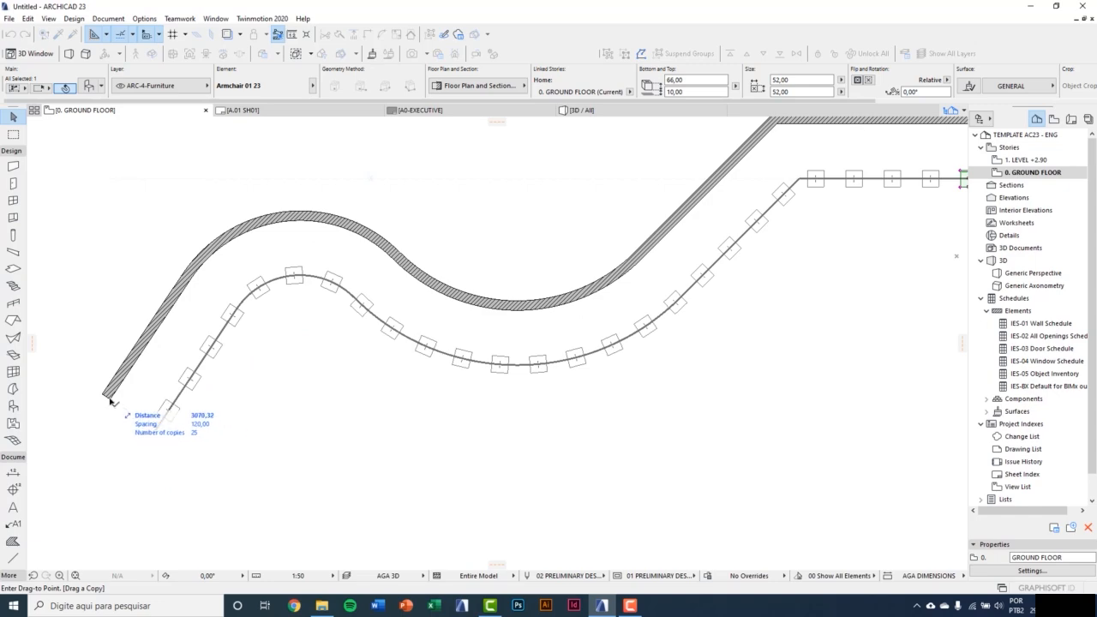
click(167, 404)
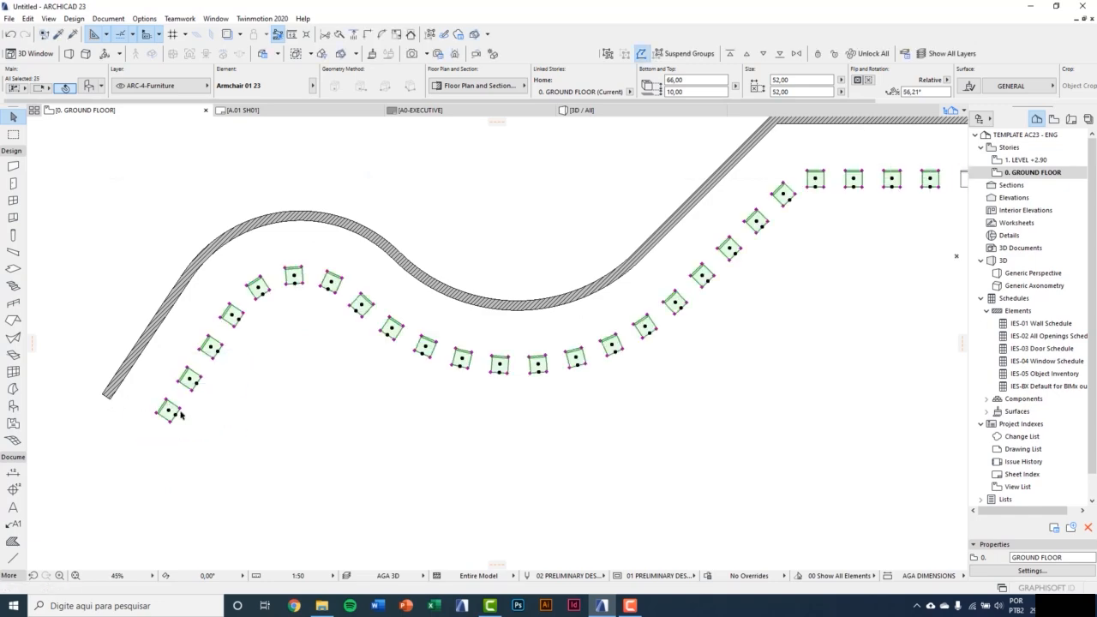
scroll(448, 360, down, 1)
scroll(448, 350, up, 4)
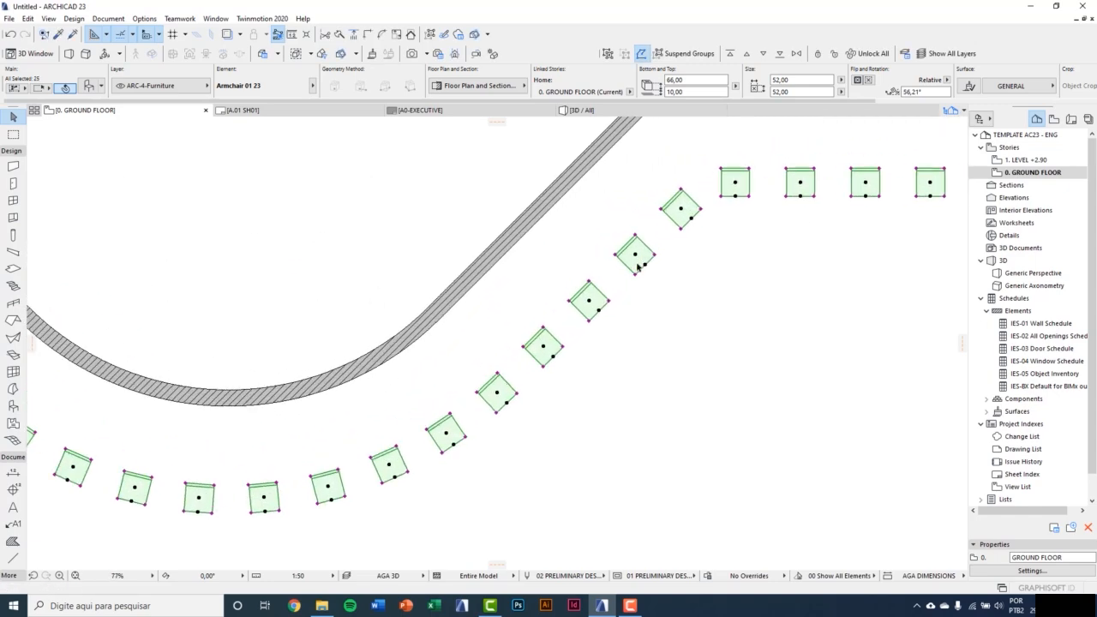
click(632, 295)
Inspect the armchairs along the curved wall in the 3D view and select the whole chained wall there.
middle_drag(627, 283, 510, 344)
scroll(550, 324, down, 4)
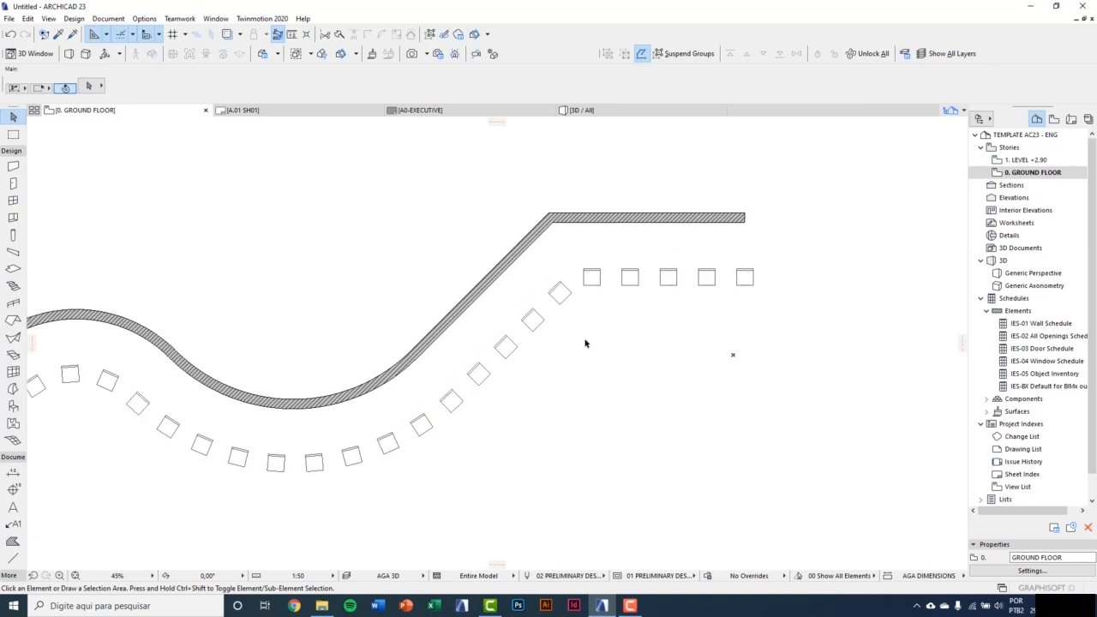
scroll(588, 358, down, 1)
scroll(589, 366, down, 2)
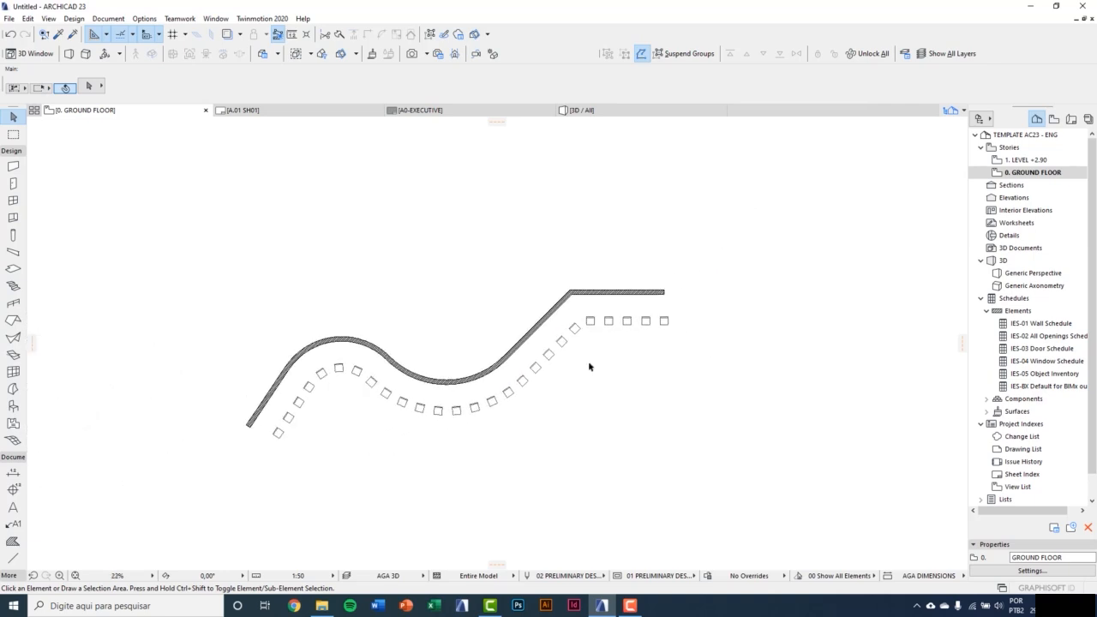
key(F3)
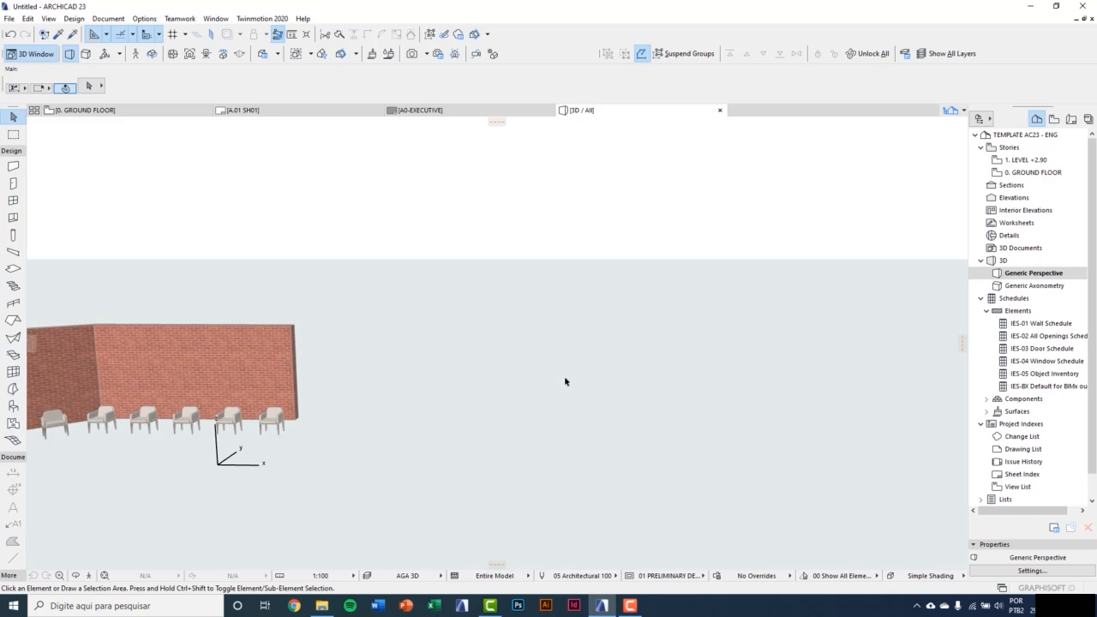
middle_drag(425, 395, 734, 367)
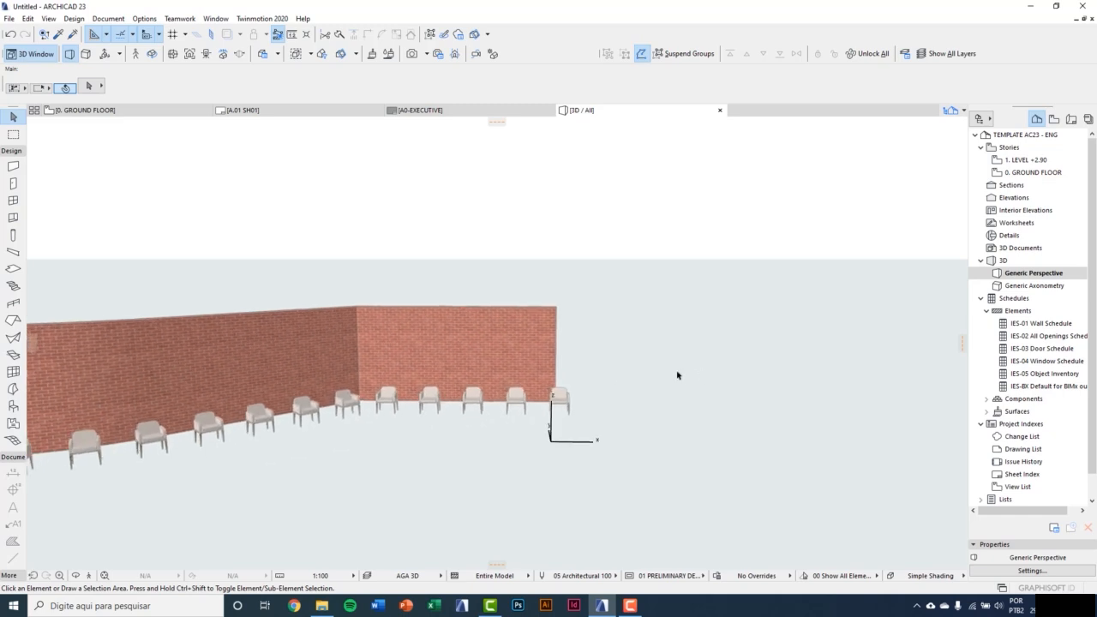
mouse_move(649, 387)
shift+middle_down()
mouse_move(489, 412)
mouse_move(561, 403)
shift+middle_up()
click(561, 404)
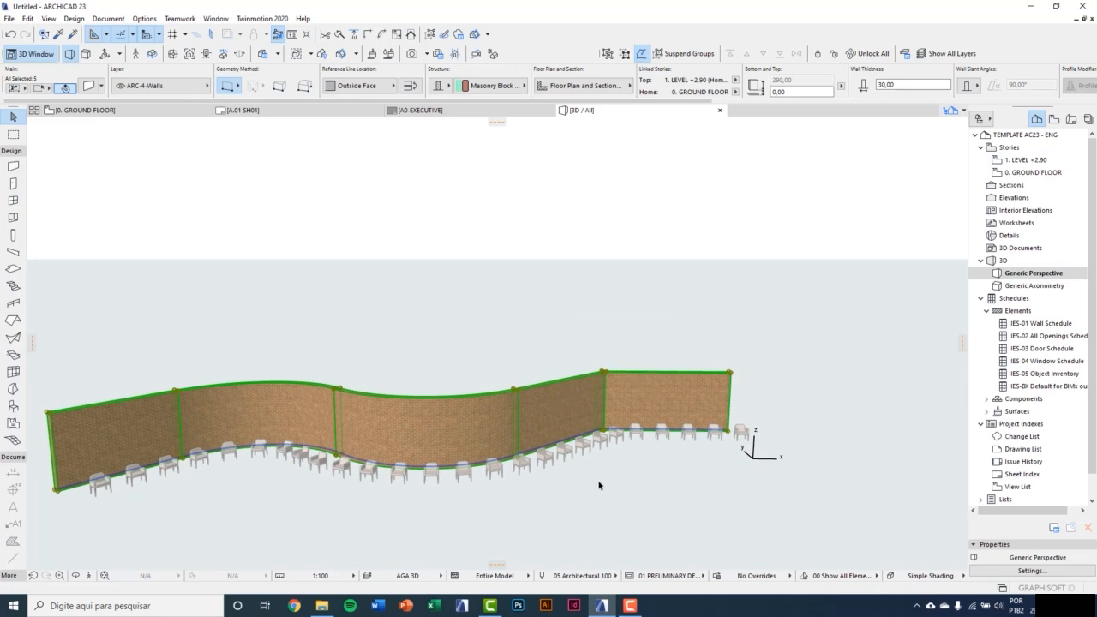
Set up Multiply for the selected chained wall with Elevate, the Increment method and 3 copies.
key(ctrl+u)
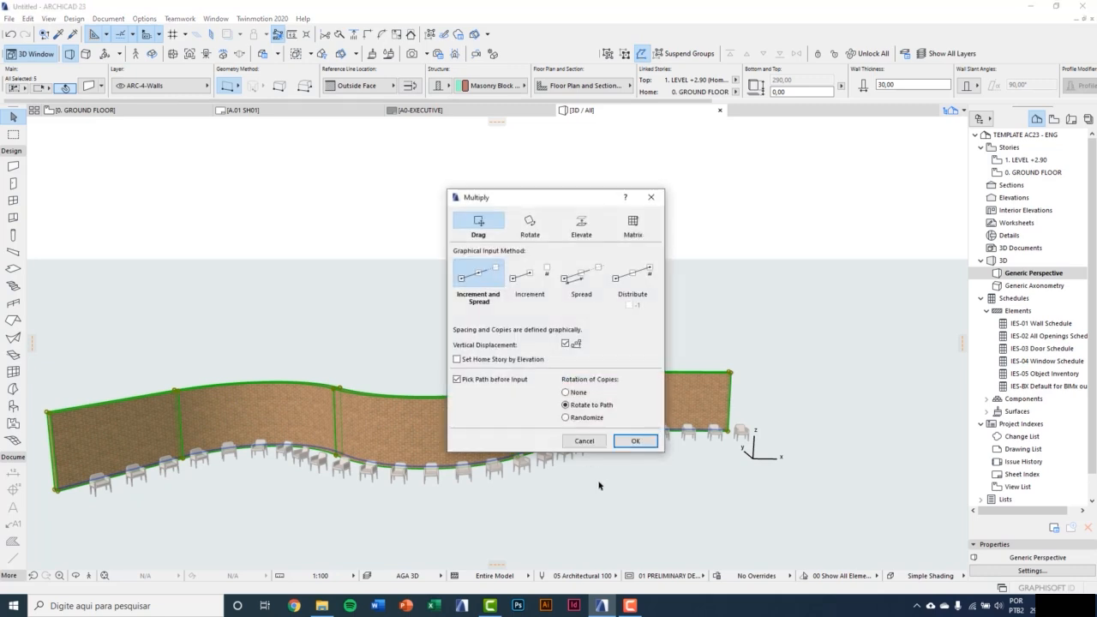
click(583, 233)
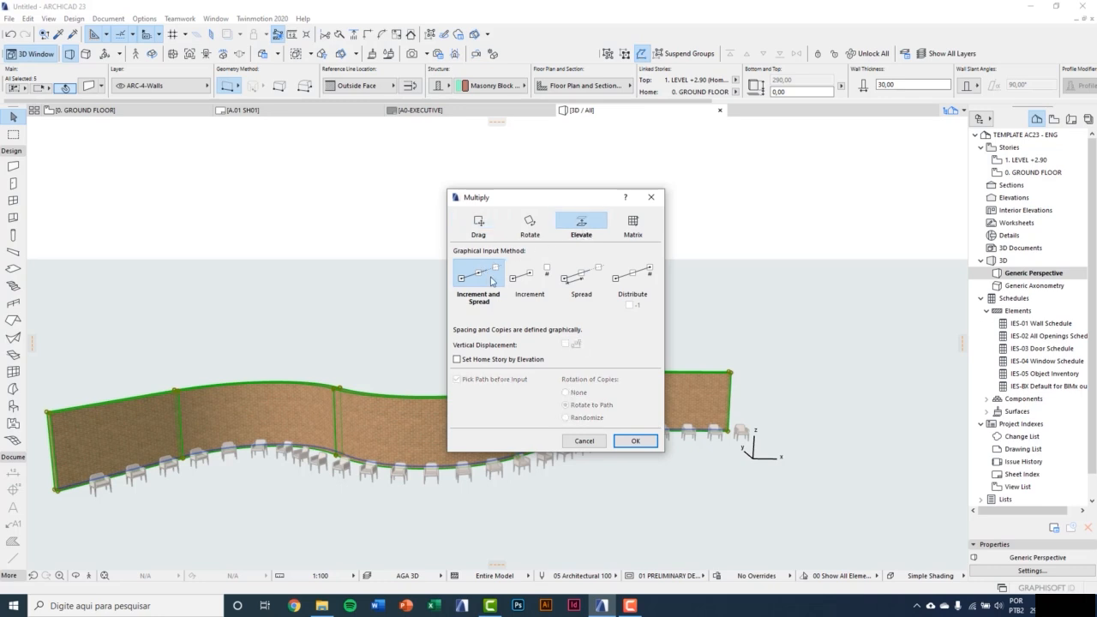
click(529, 285)
double_click(567, 329)
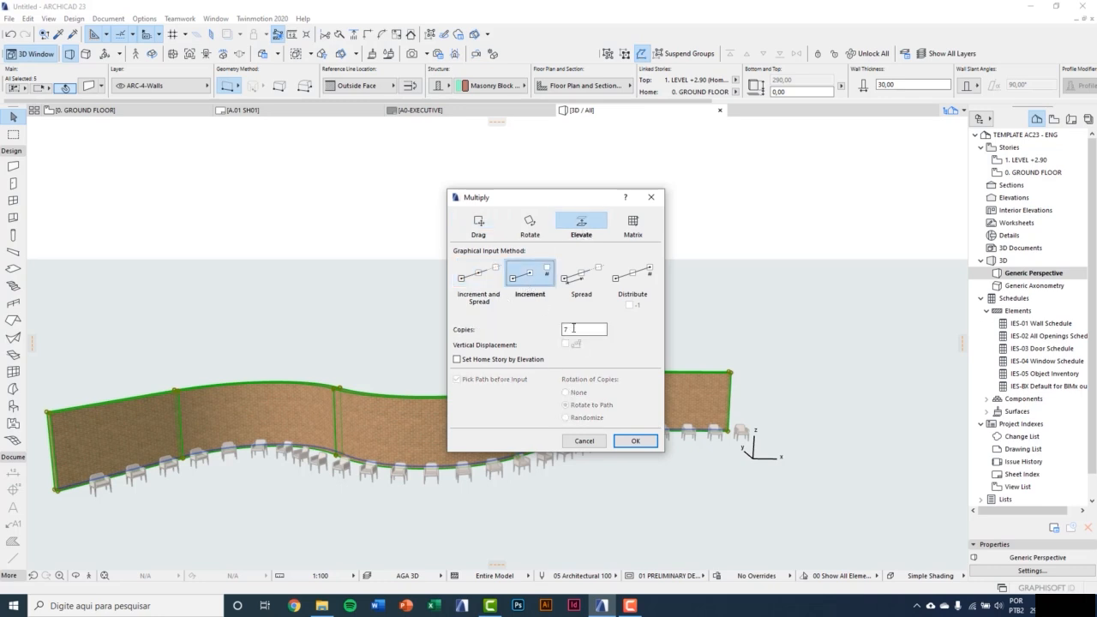
text(3)
click(644, 441)
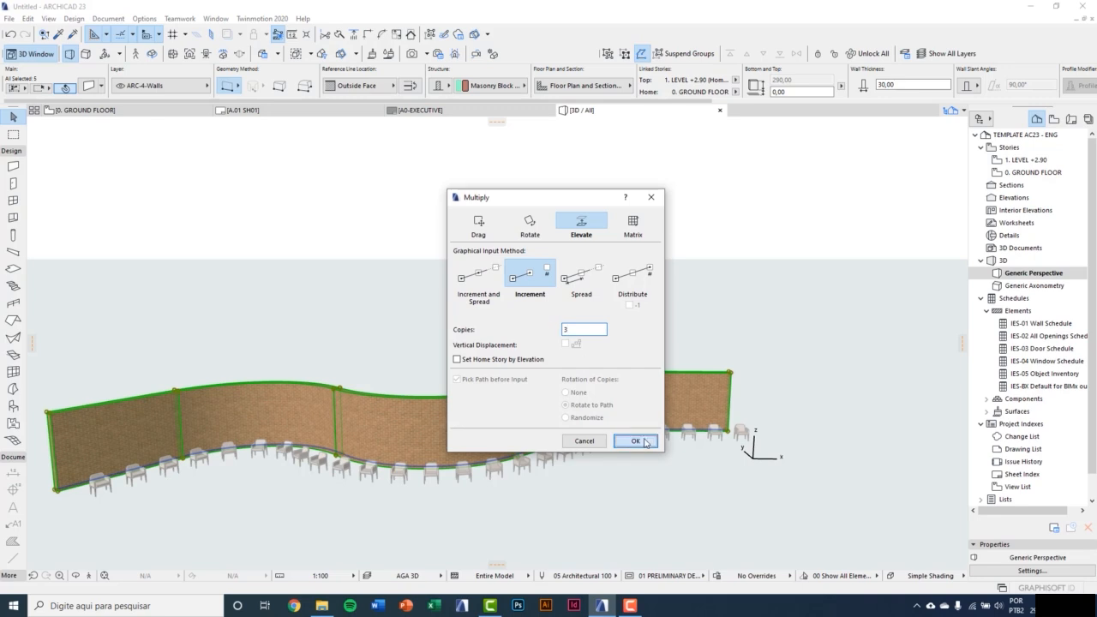
Stack the wall copies from the bottom corner at the wall's end to its top corner, an elevation of 290, and deselect them.
middle_drag(600, 456, 840, 444)
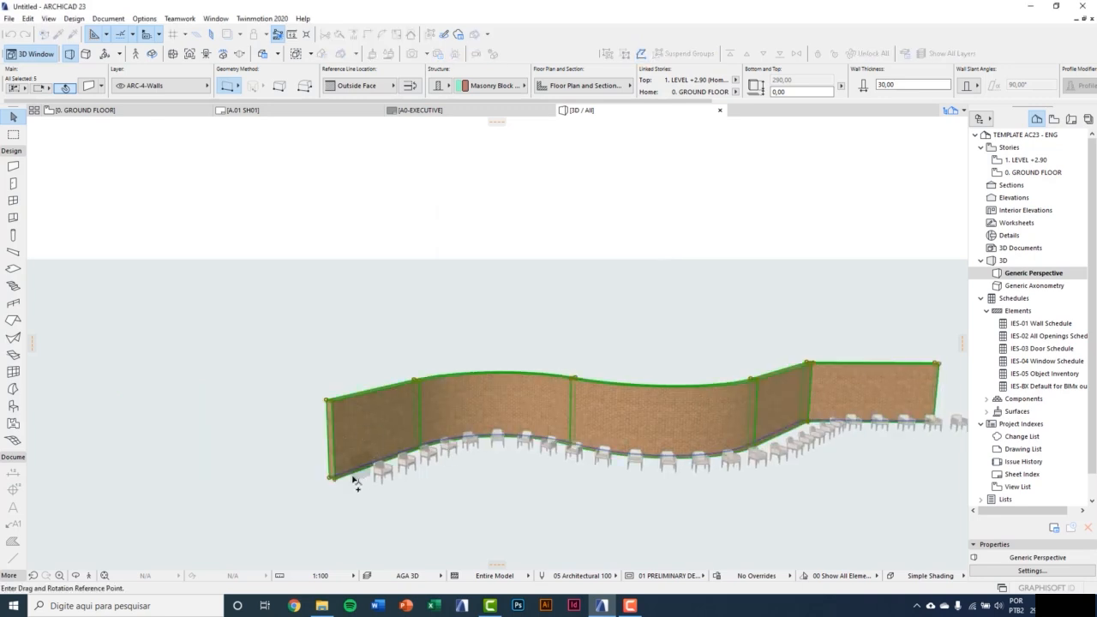
scroll(355, 476, up, 3)
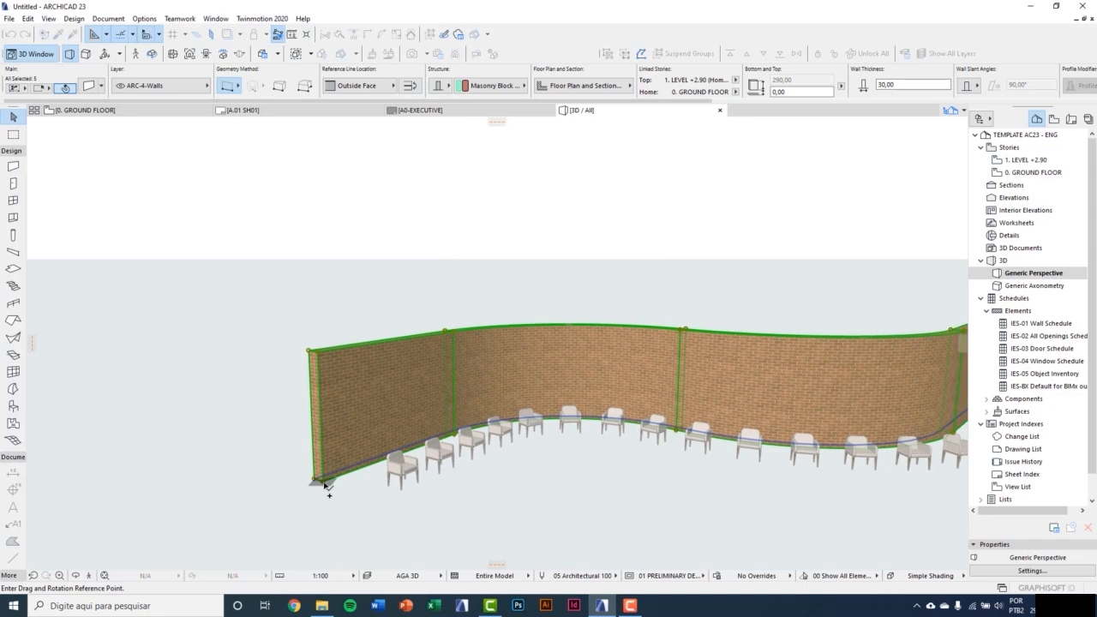
click(323, 481)
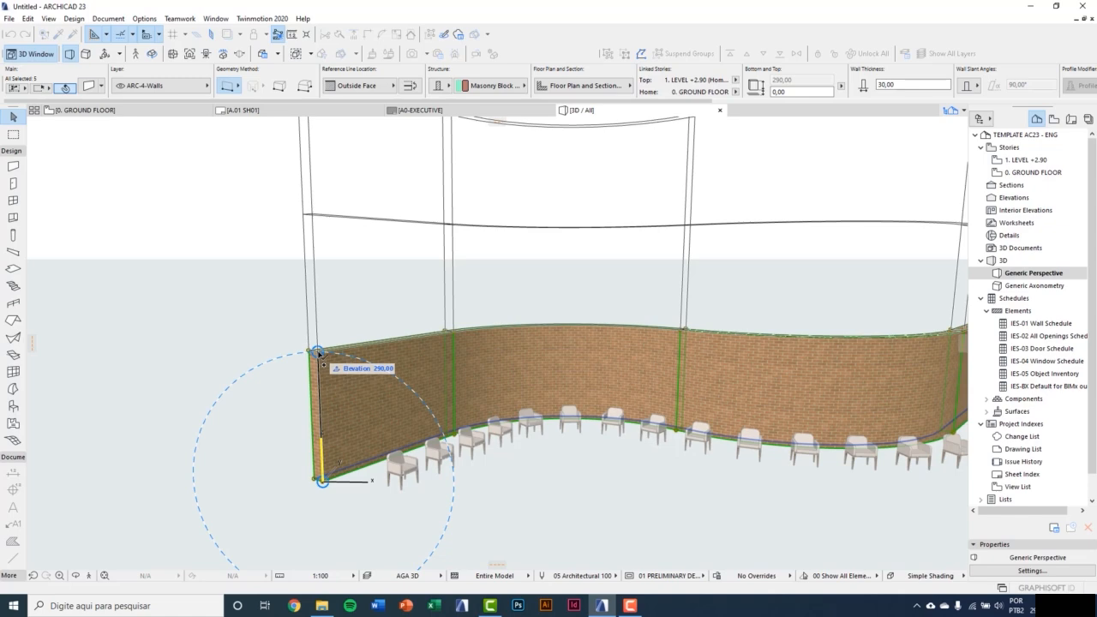
click(318, 352)
scroll(391, 380, down, 5)
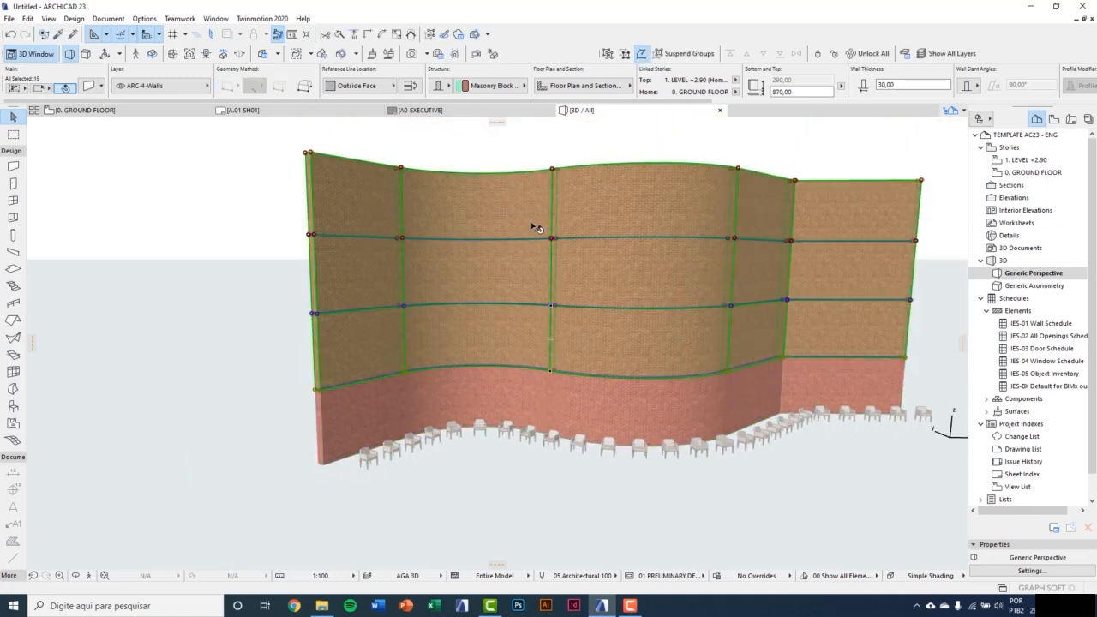
key(Escape)
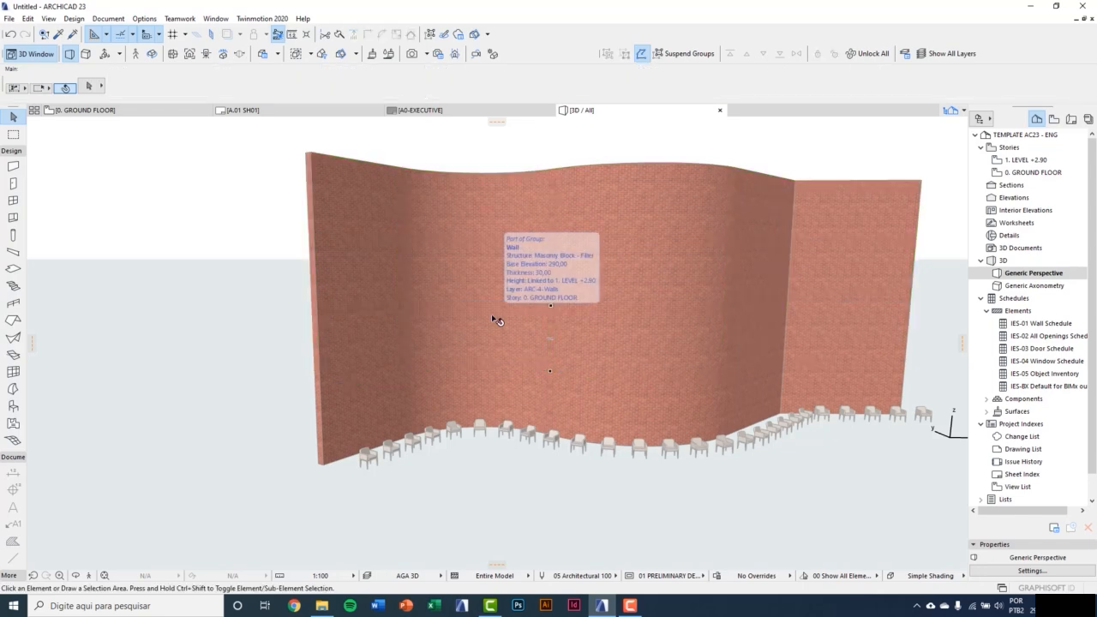